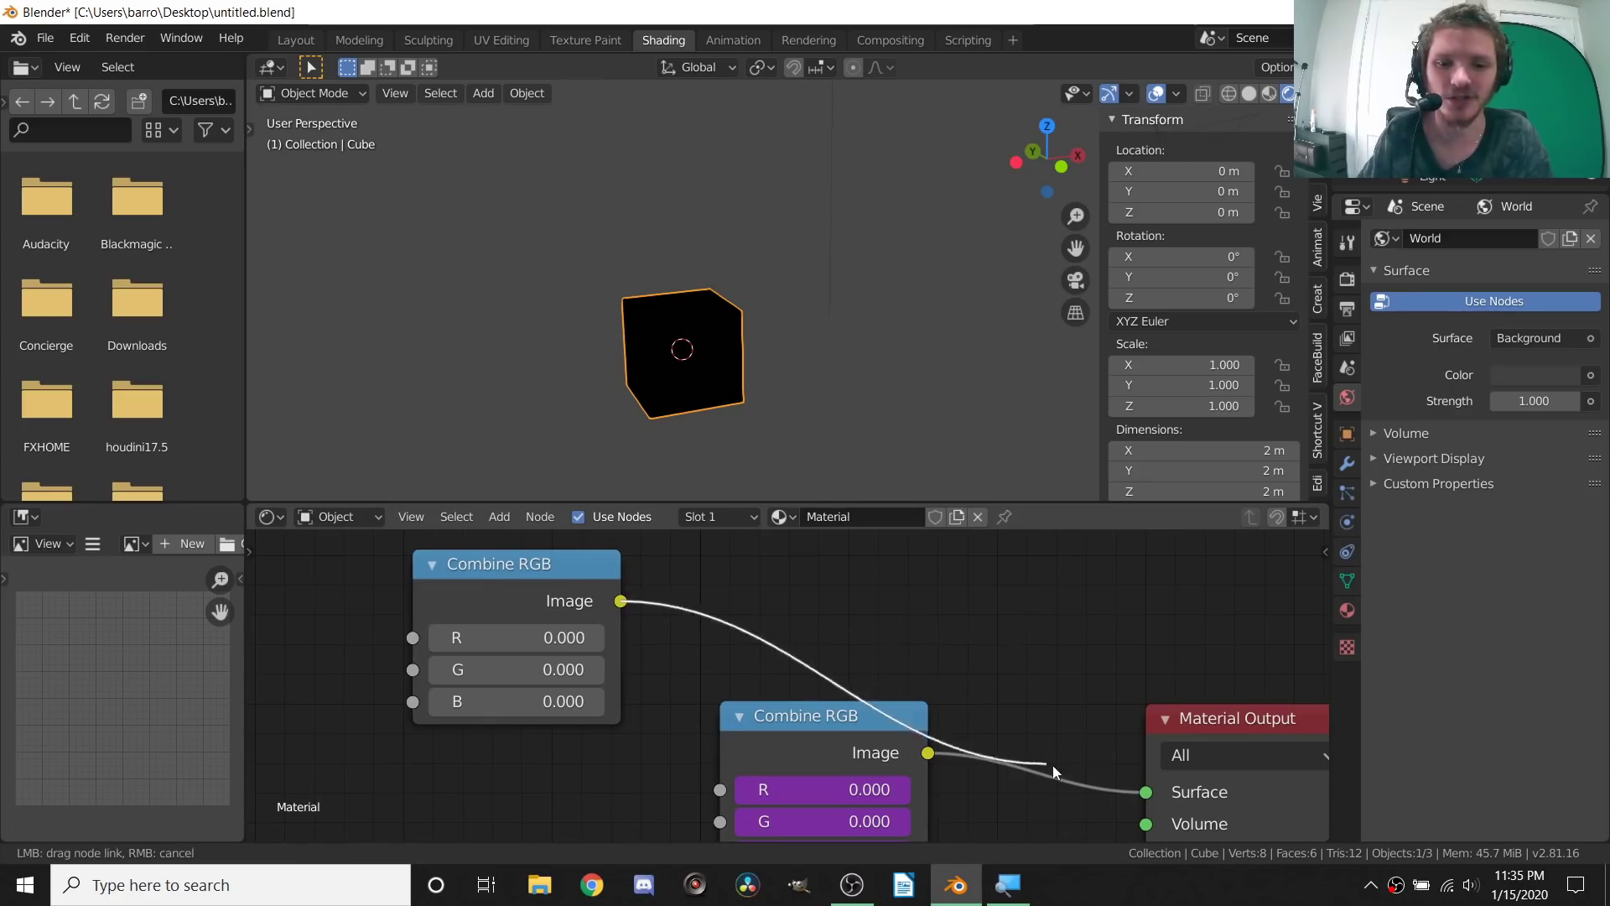
Move the upper Combine RGB node clear of the driven one and set its R, G and B values to 1.000.
left_click_drag(525, 564, 567, 540)
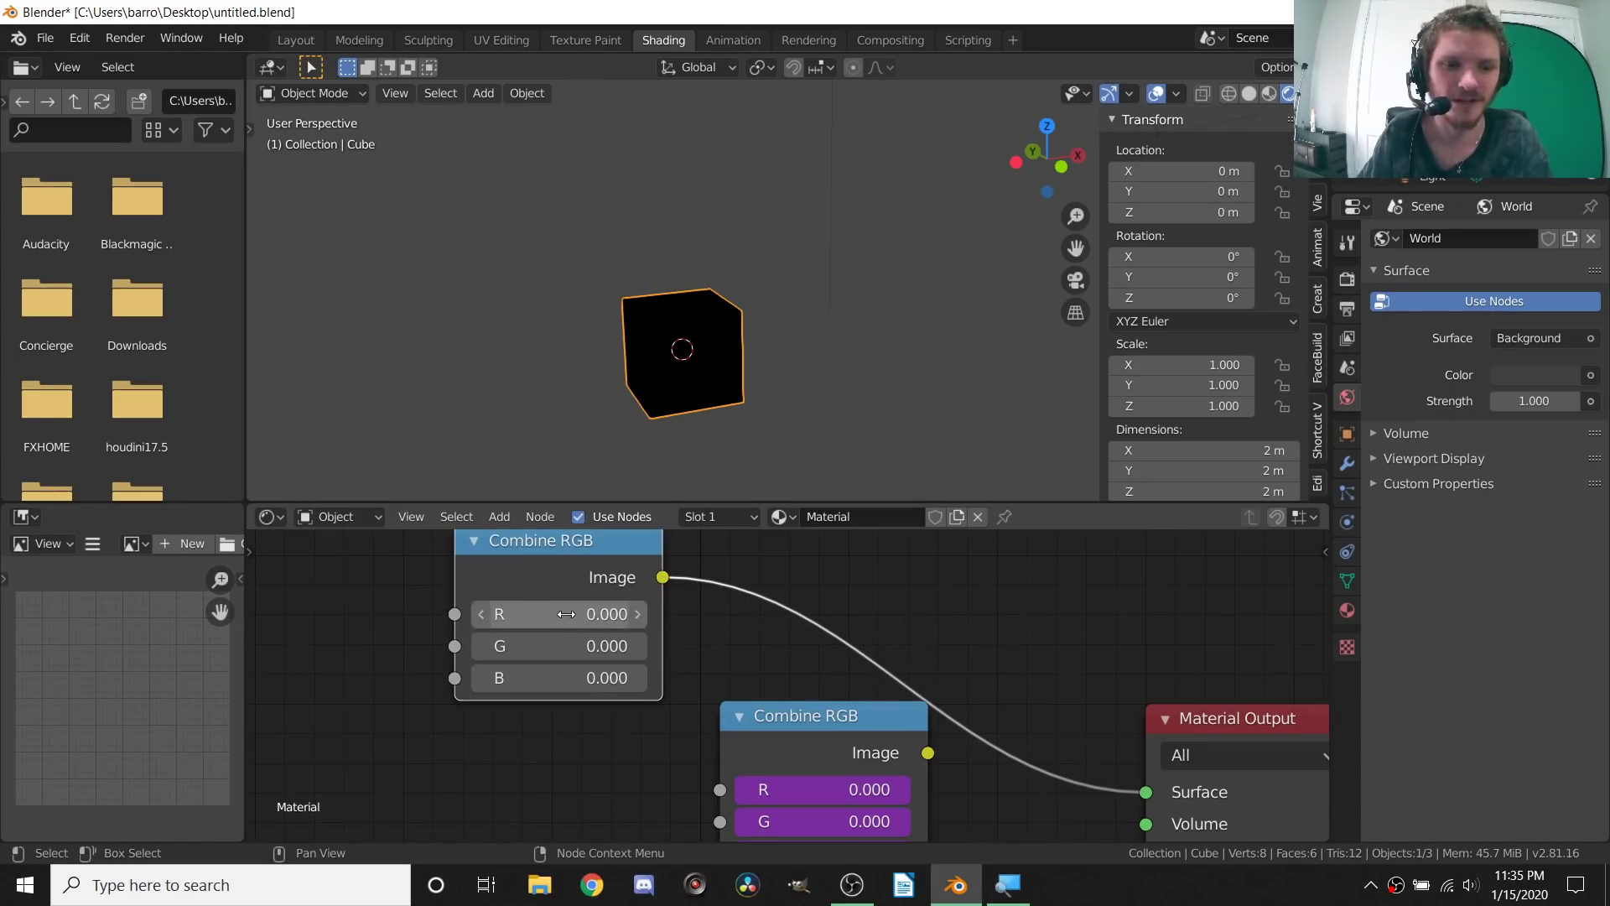
left_click_drag(587, 614, 629, 614)
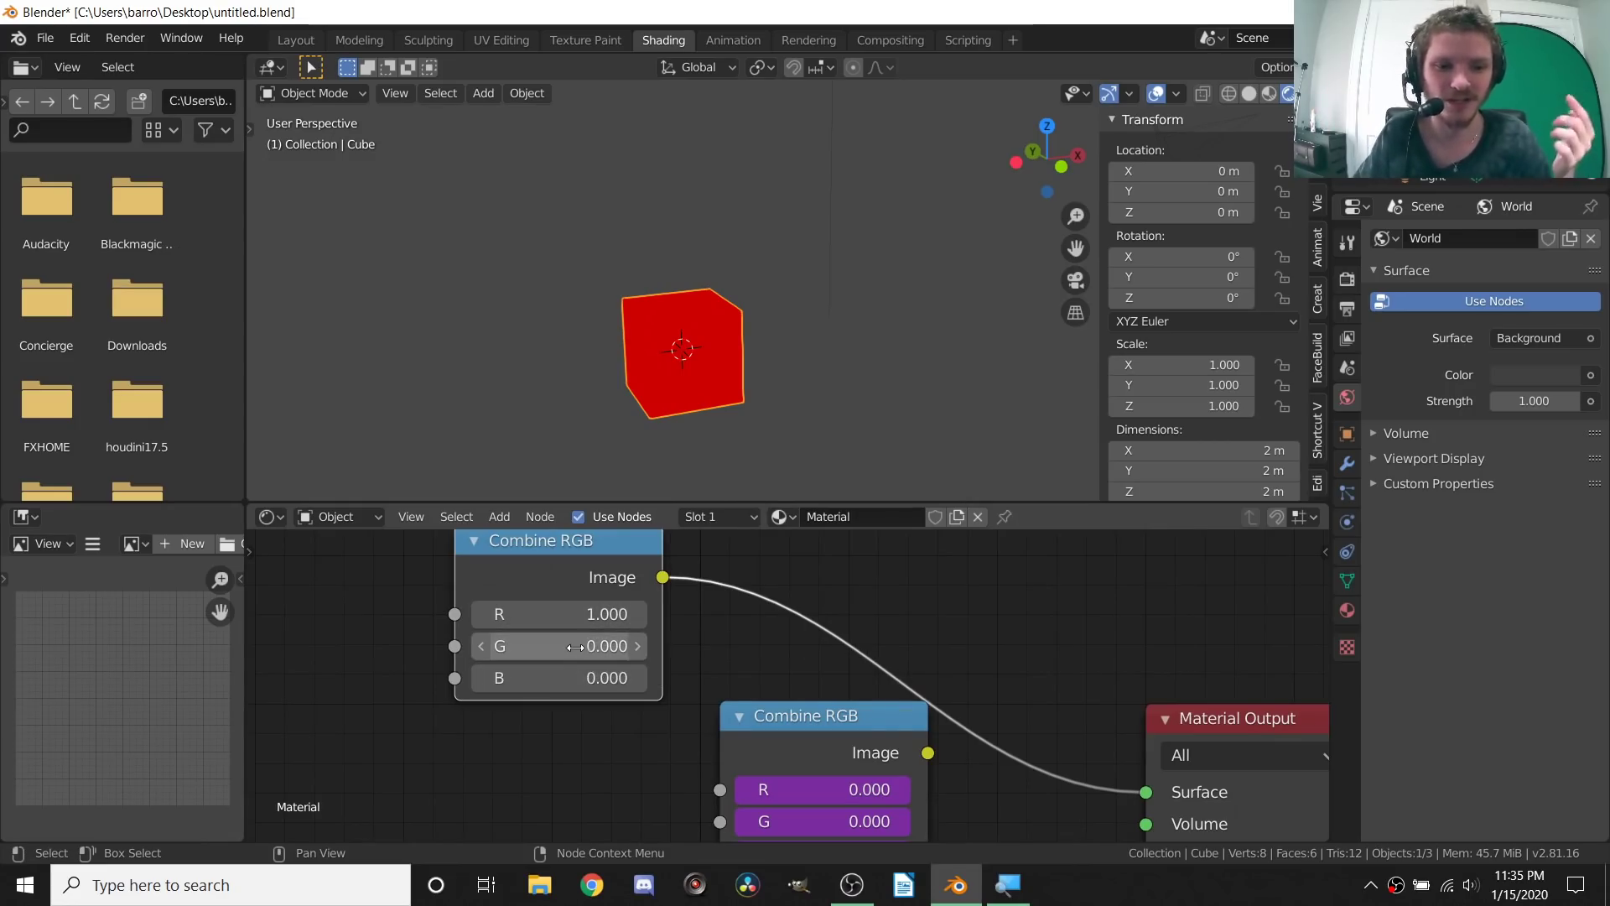
left_click_drag(575, 645, 625, 646)
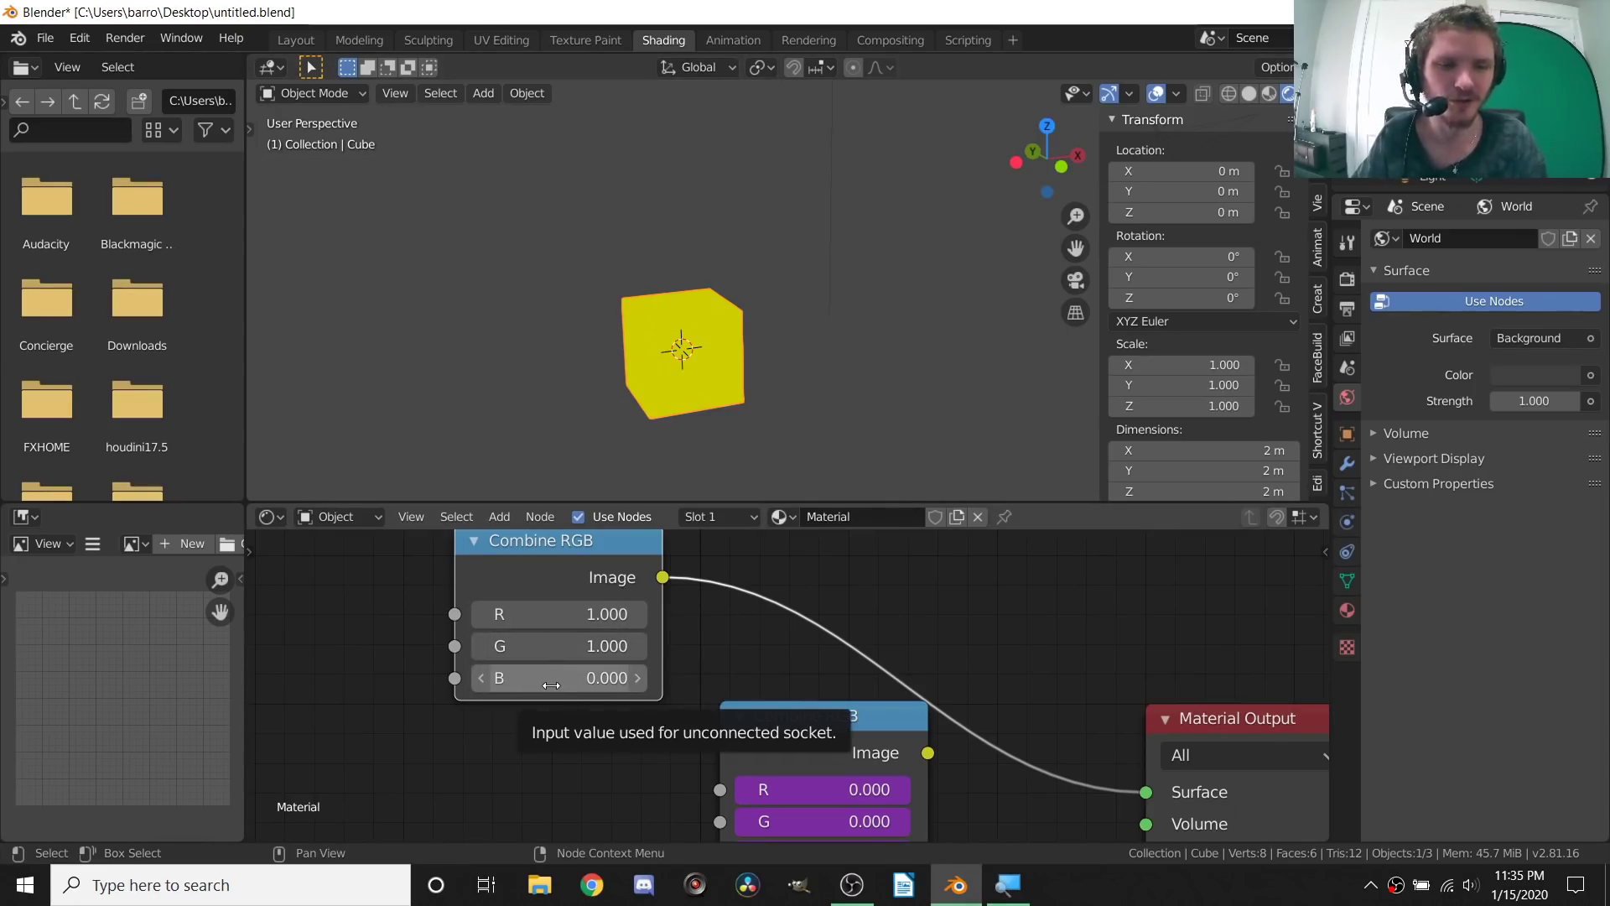
left_click_drag(551, 686, 620, 686)
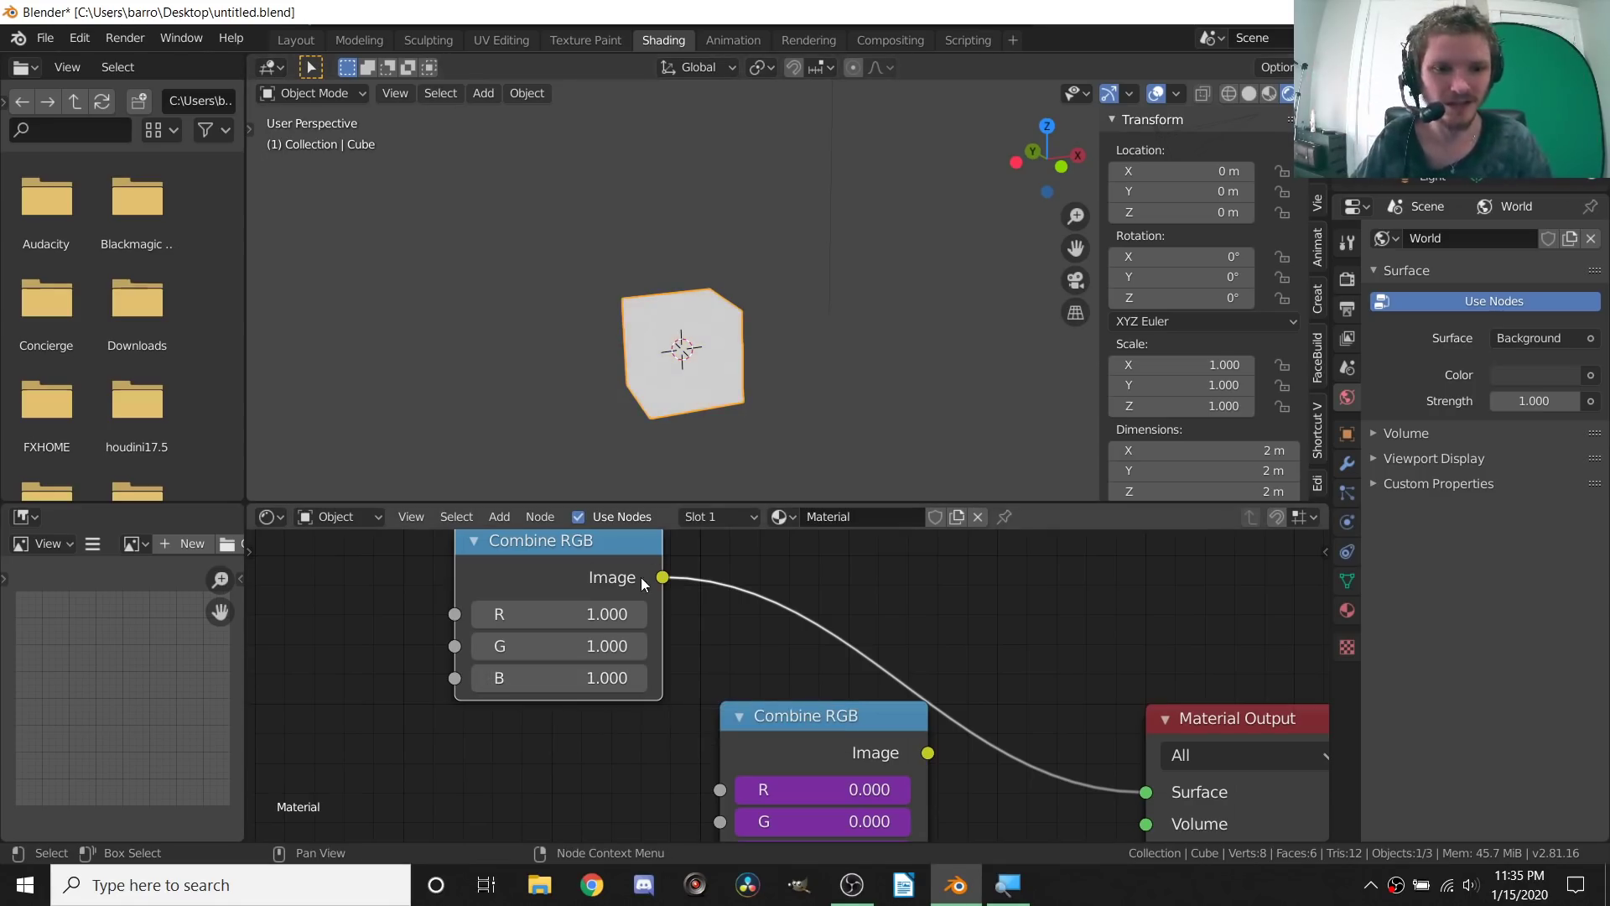
Set the R, G and B values of the undriven Combine RGB node back to 0.
left_click_drag(606, 604, 607, 678)
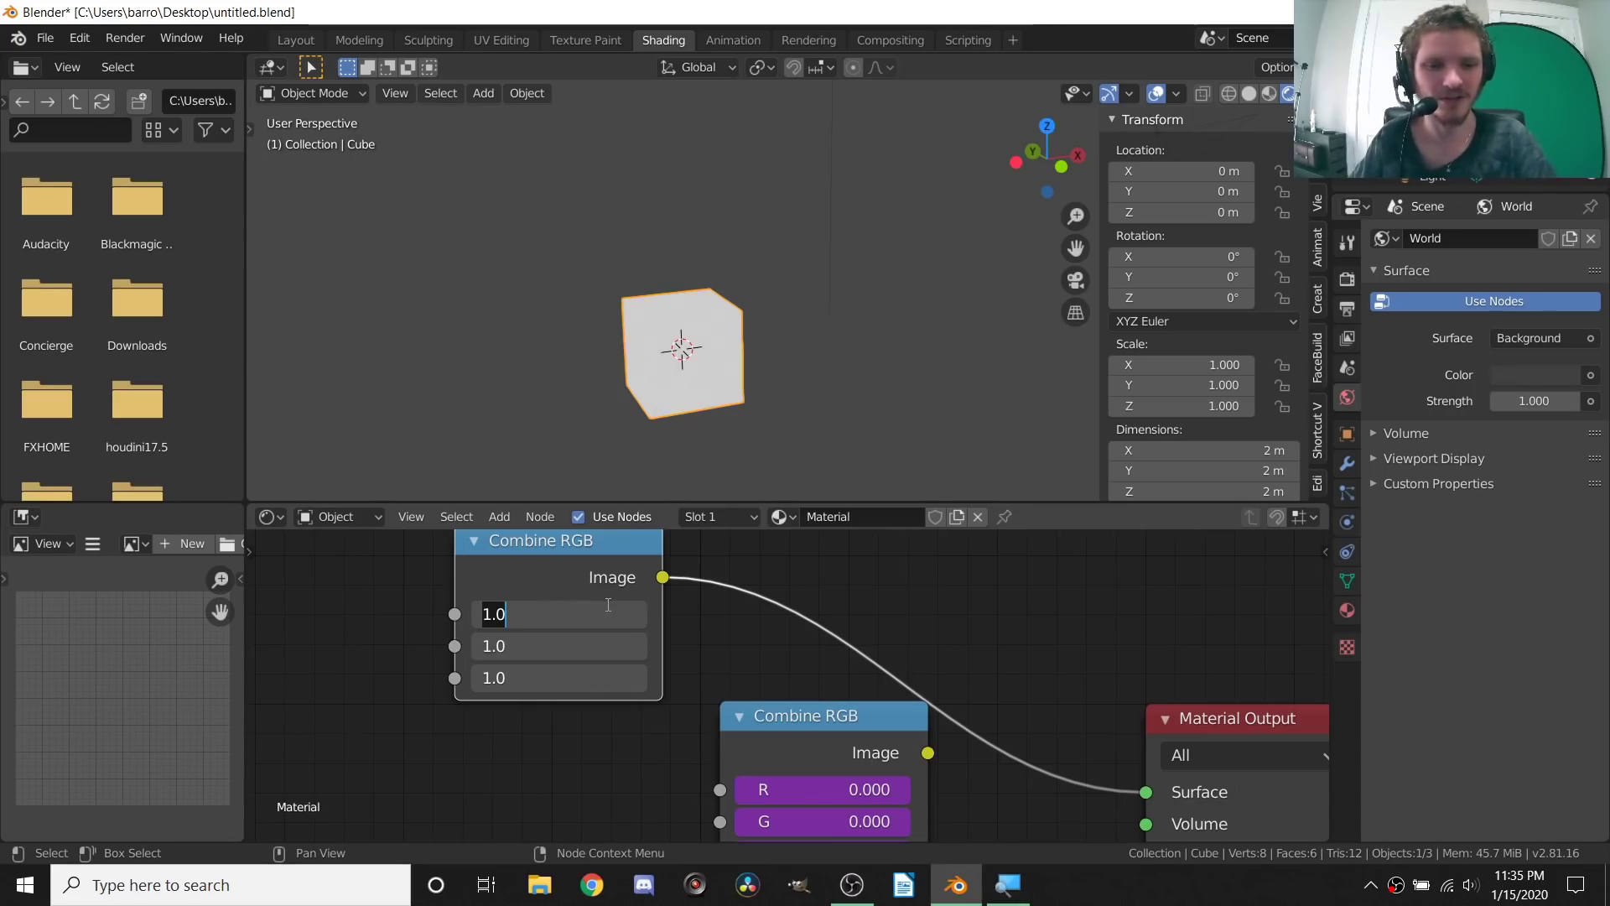
type("0")
key("Return")
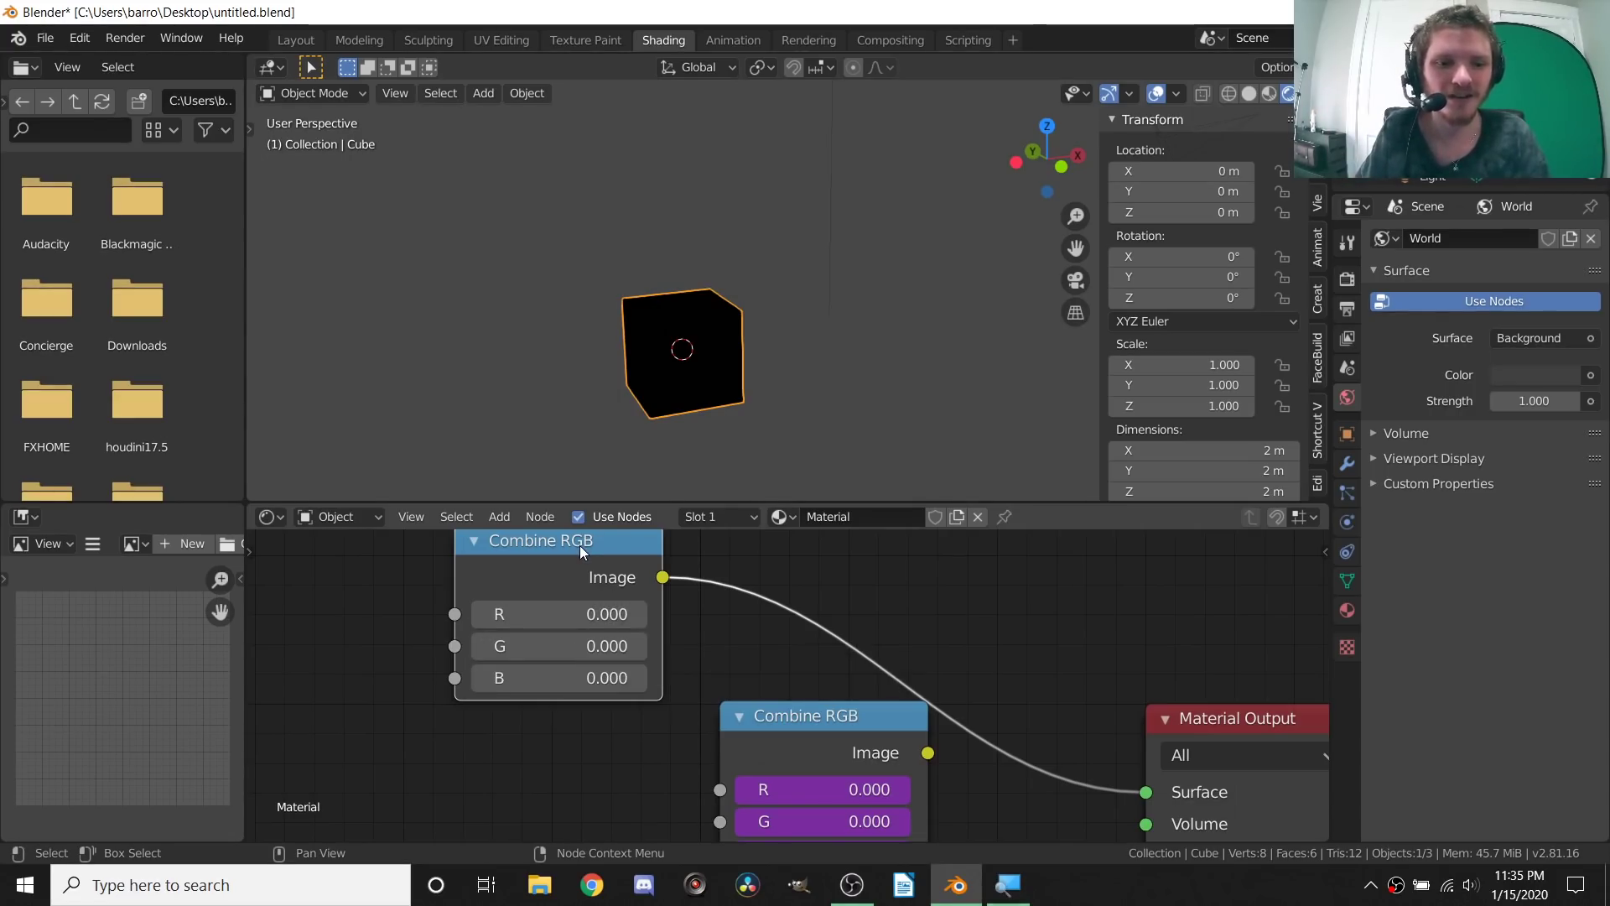
Delete the undriven Combine RGB node and connect the driven Combine RGB node's Image output to the Material Output's Surface input.
key("x")
key("Home")
left_click_drag(780, 669, 998, 707)
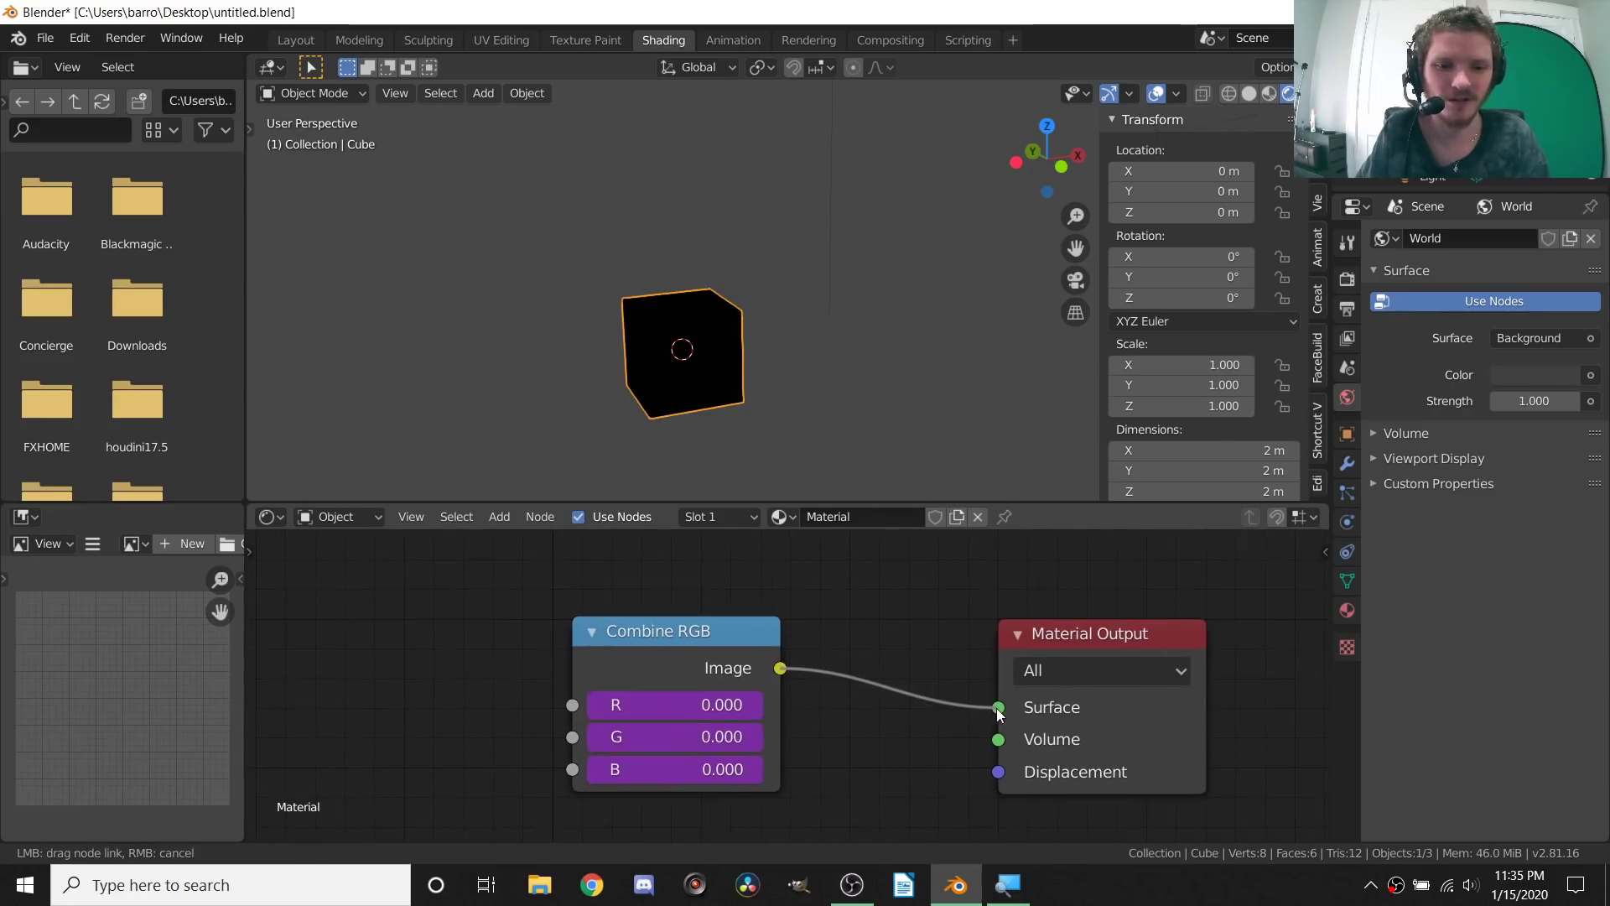
left_click_drag(732, 642, 794, 605)
key("Home")
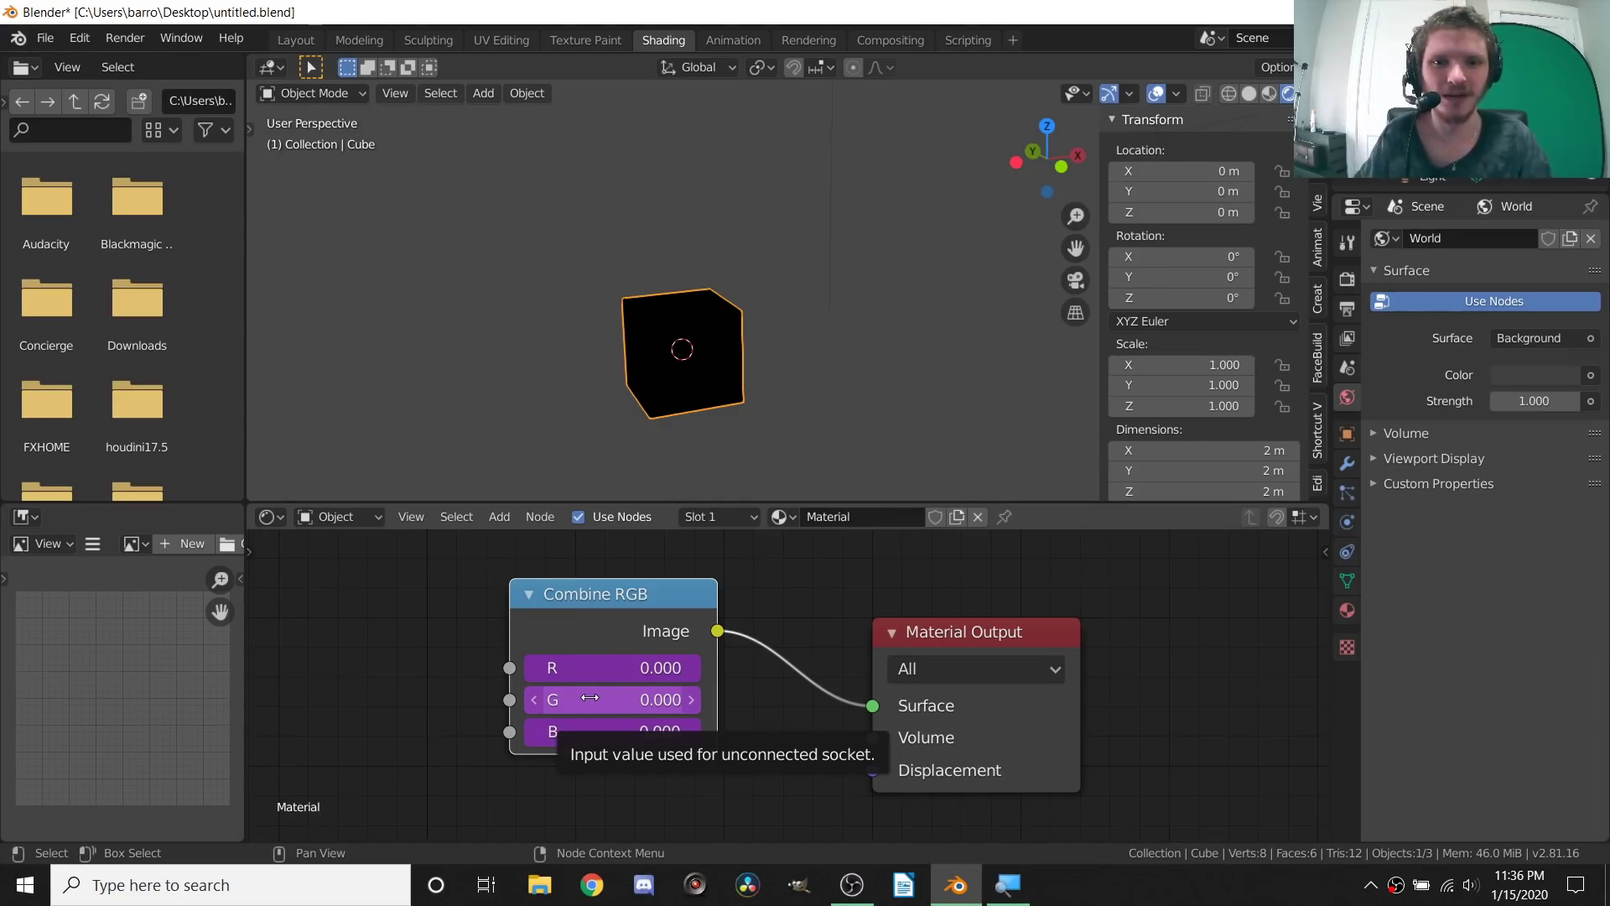
Preview moving the cube along the global X and Z axes to test the colour drivers, and cancel the move.
mouse_move(701, 351)
middle_mouse_down()
mouse_move(729, 339)
mouse_move(692, 321)
middle_mouse_up()
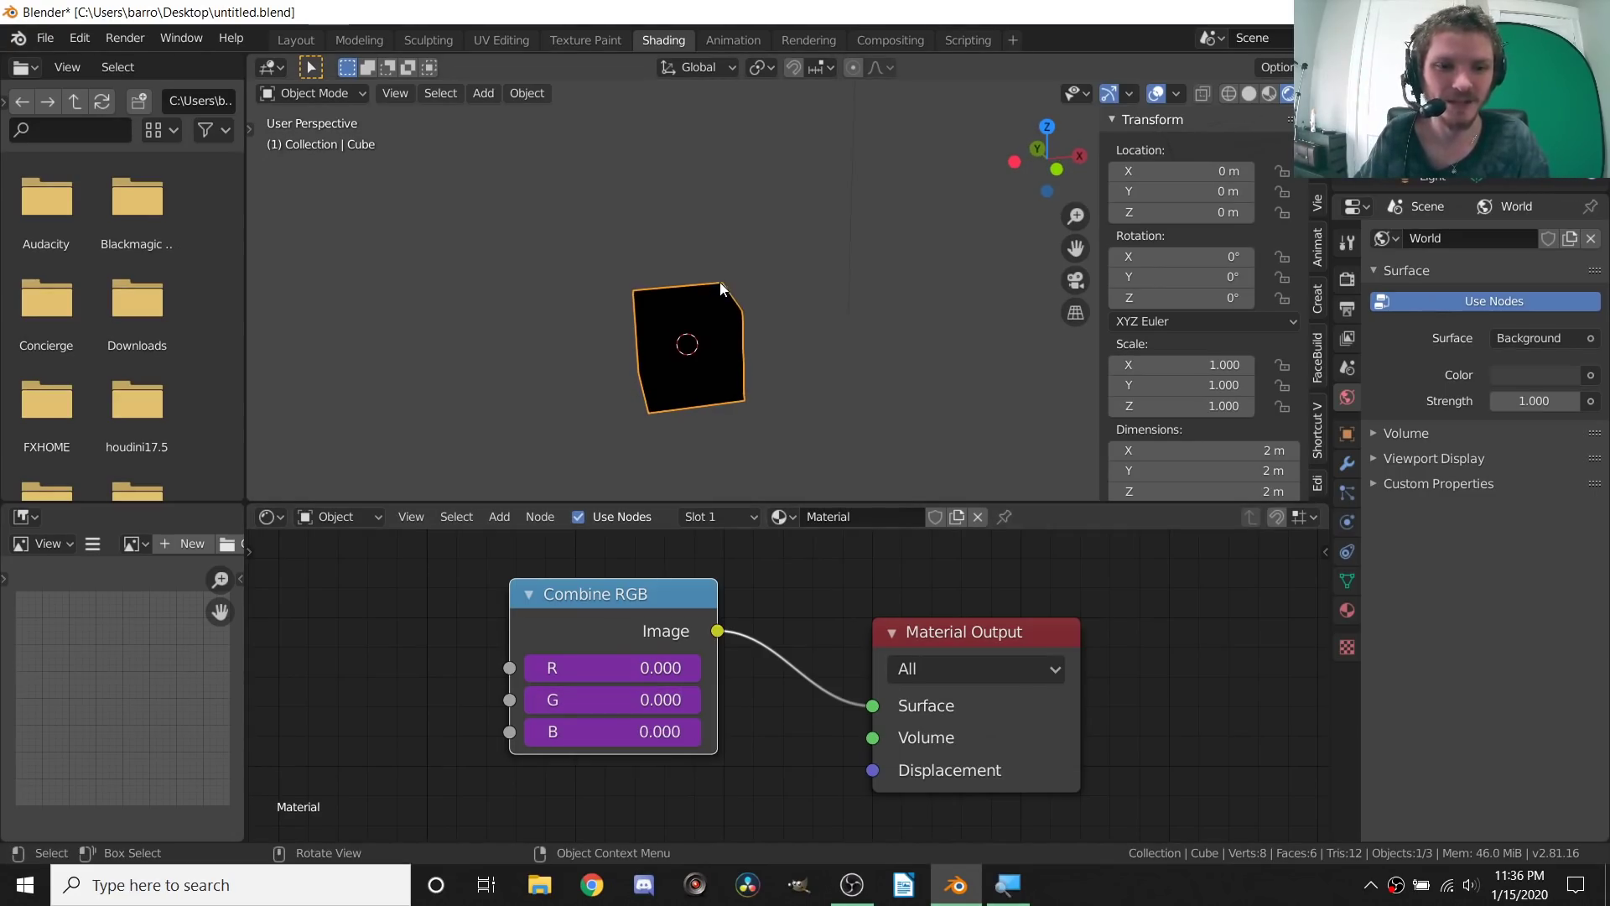
key("g")
key("x")
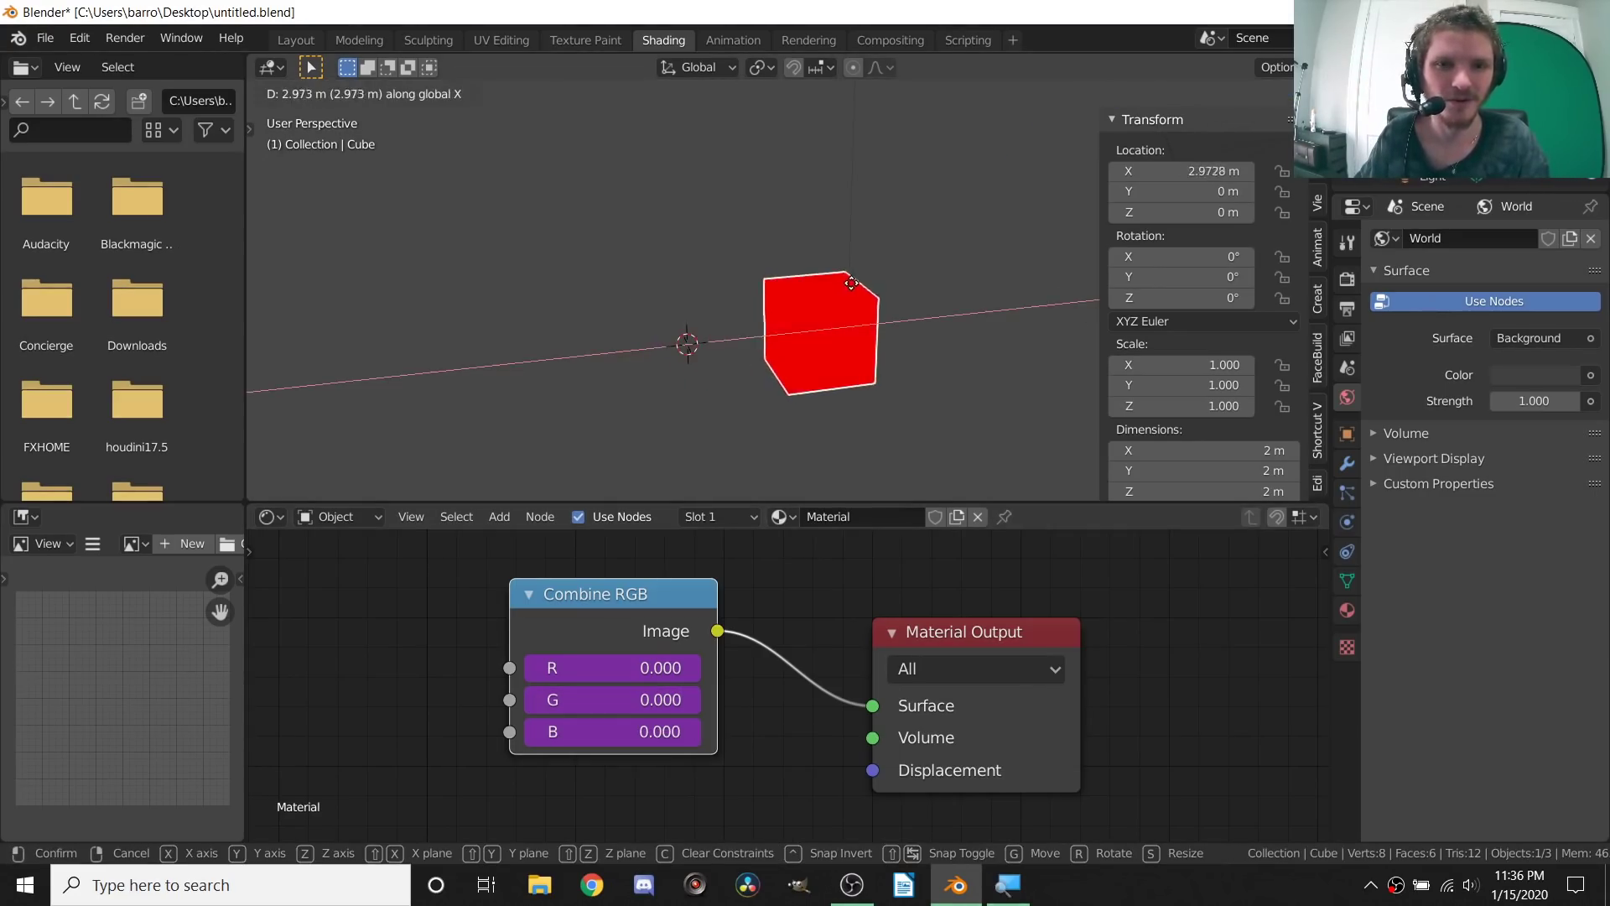
key("z")
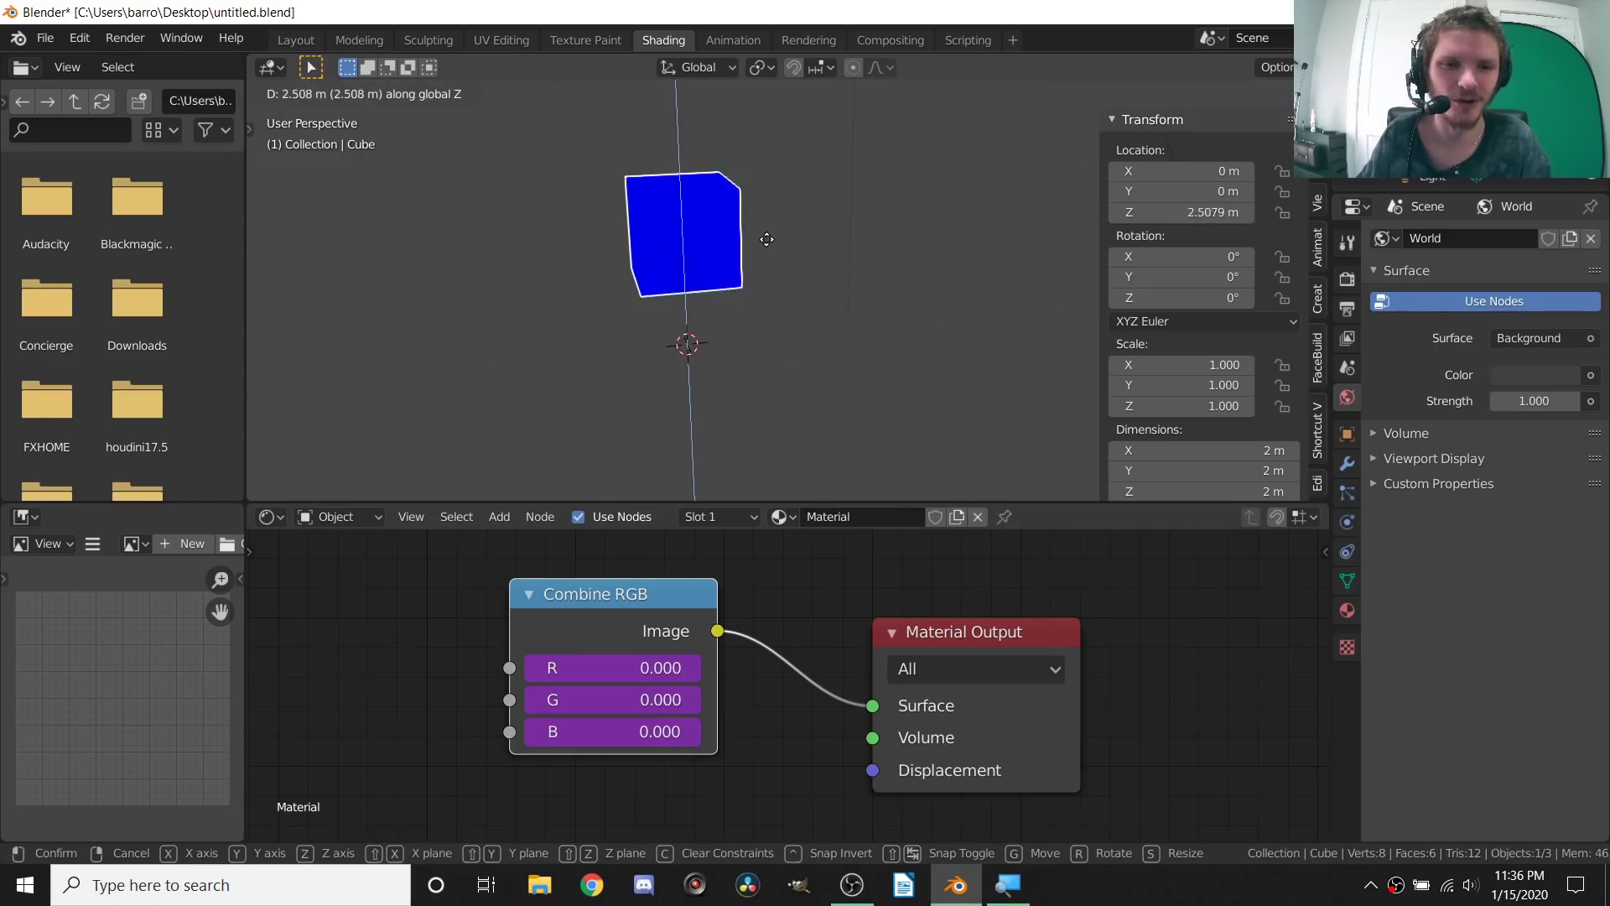
right_click(763, 237)
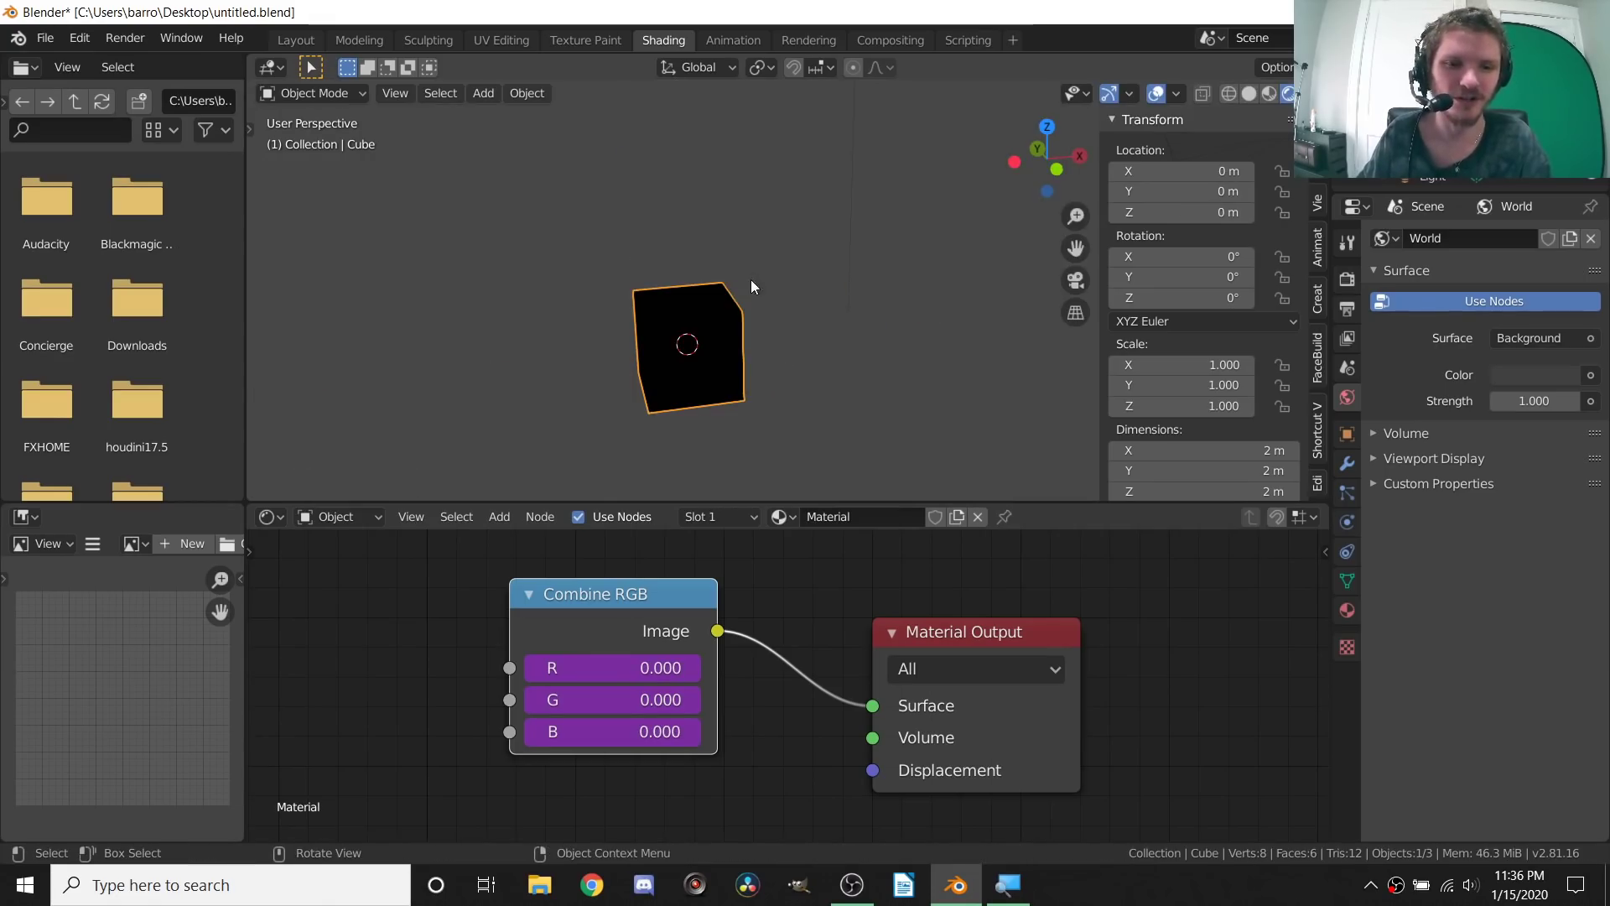
Move the cube about 2.67 m along the global X axis.
key("g")
key("x")
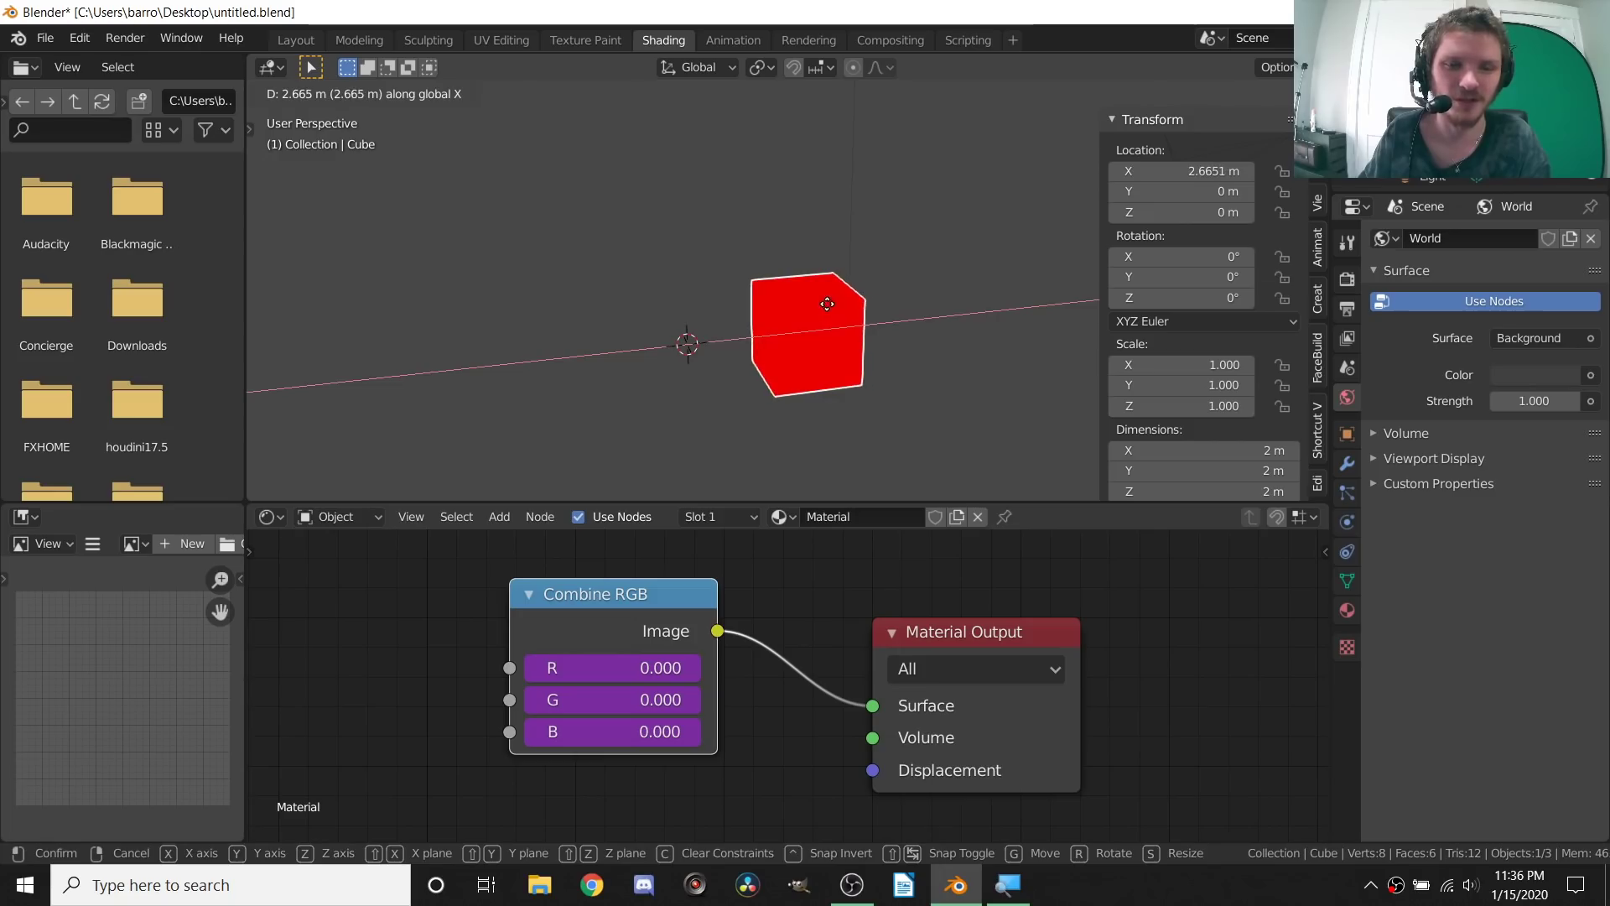
left_click(827, 304)
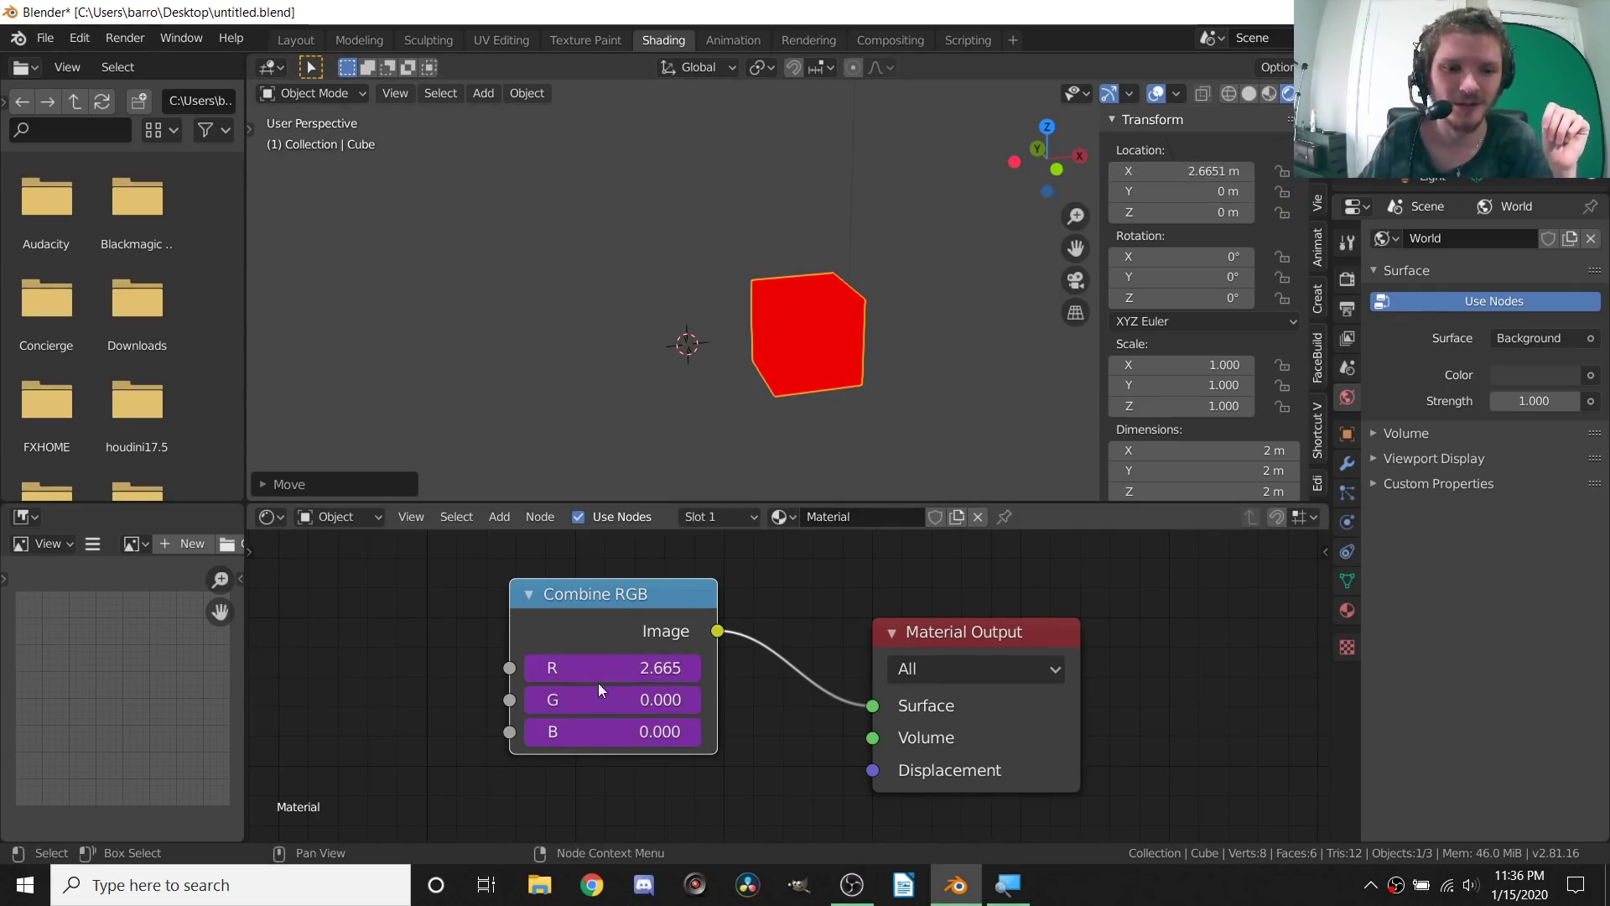
Move the cube back along X to about 0.41 m and raise it about 2.77 m along Z.
key("g")
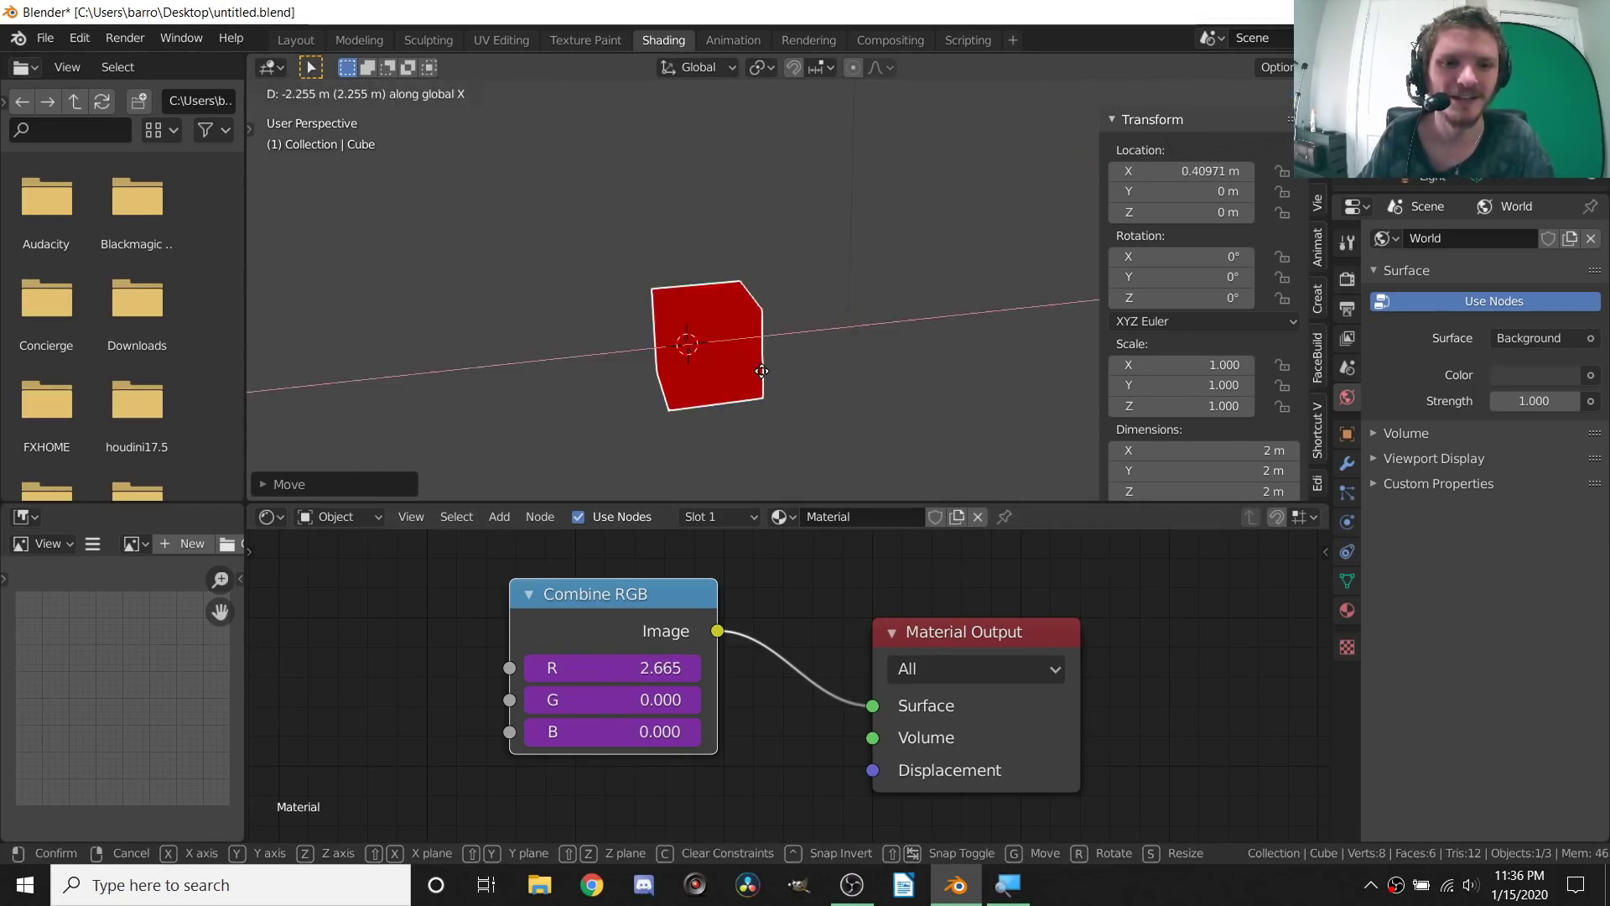
left_click(762, 371)
key("g")
key("z")
left_click(750, 244)
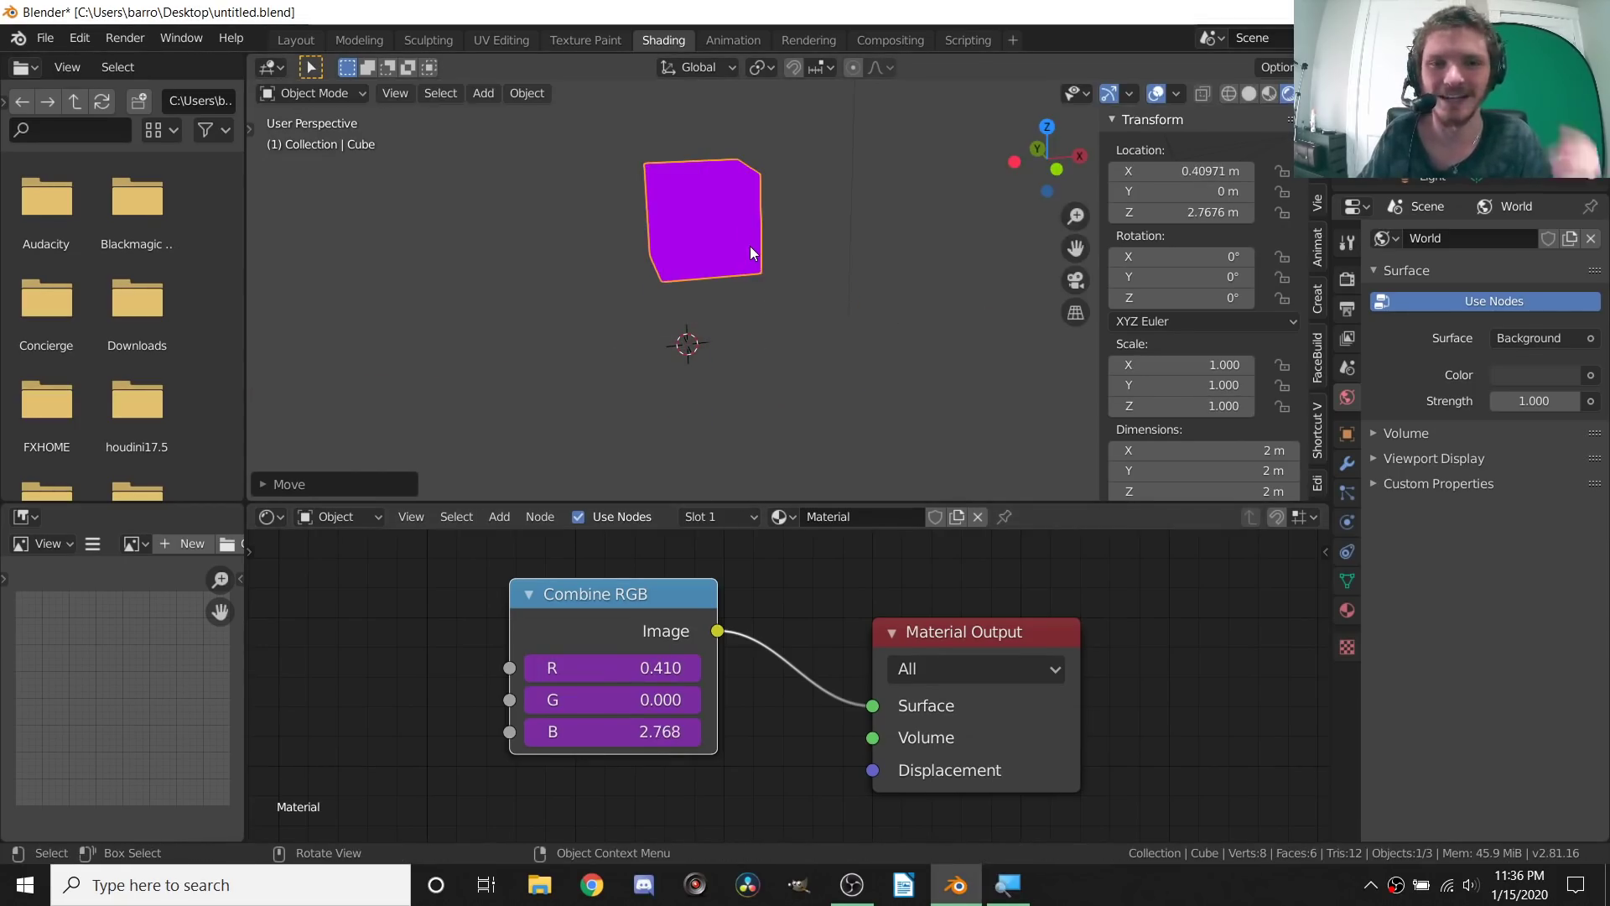
Set the cube's X, Y and Z location to 0 and refresh the driven Combine RGB values.
left_click_drag(1182, 171, 1182, 213)
type("0")
key("Return")
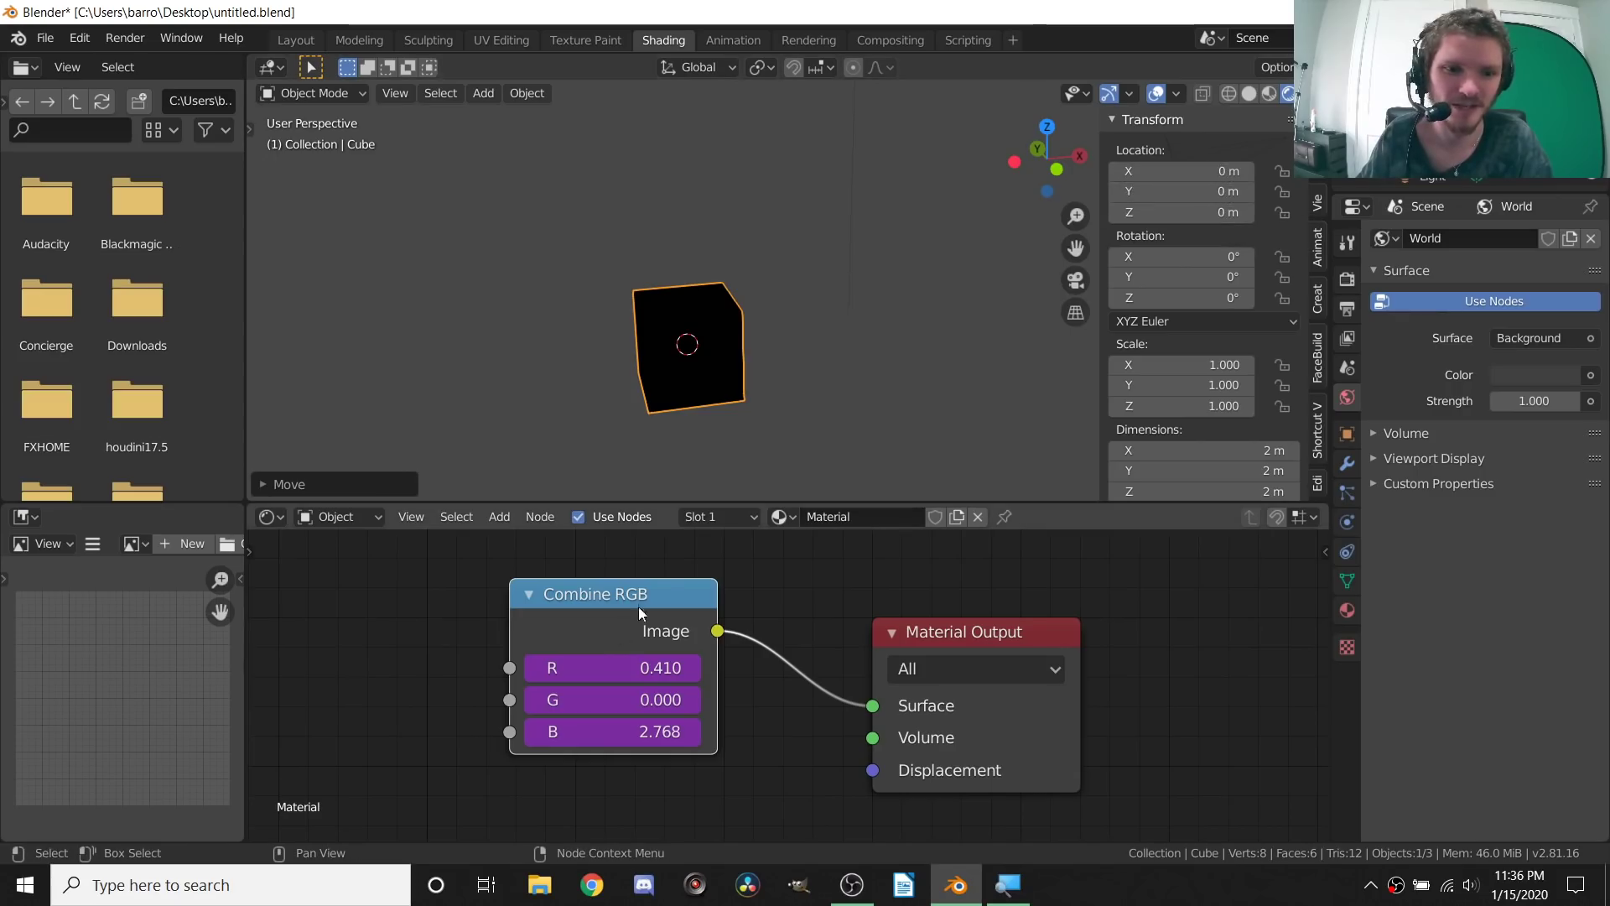
key("BackSpace")
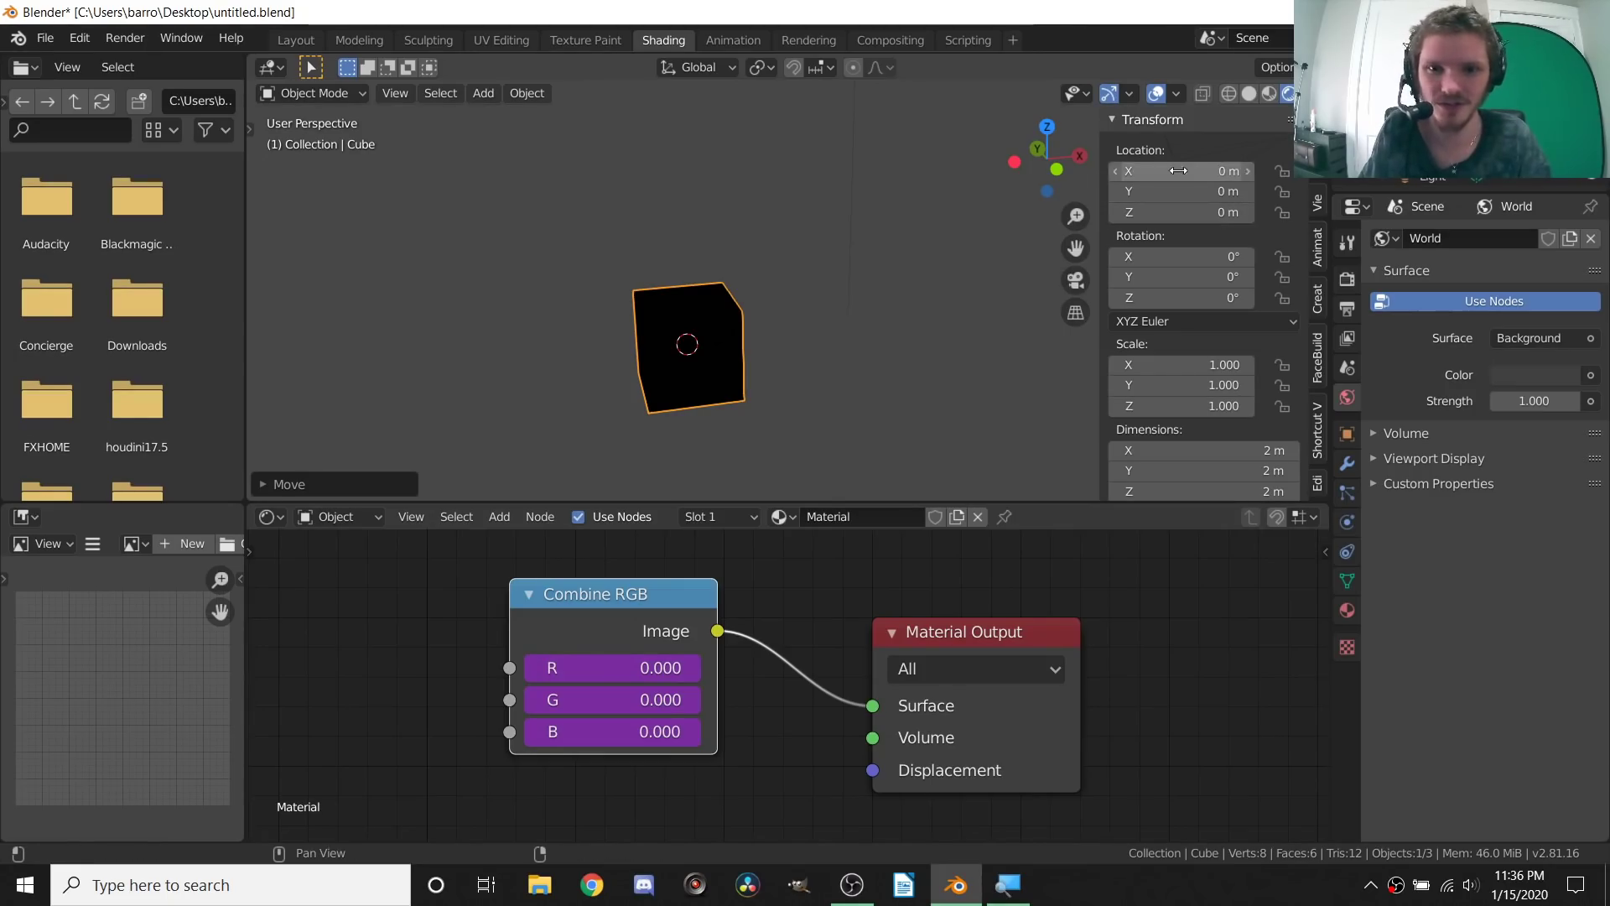
Set the cube's X and Y location to 1 m.
left_click_drag(1195, 170, 1233, 191)
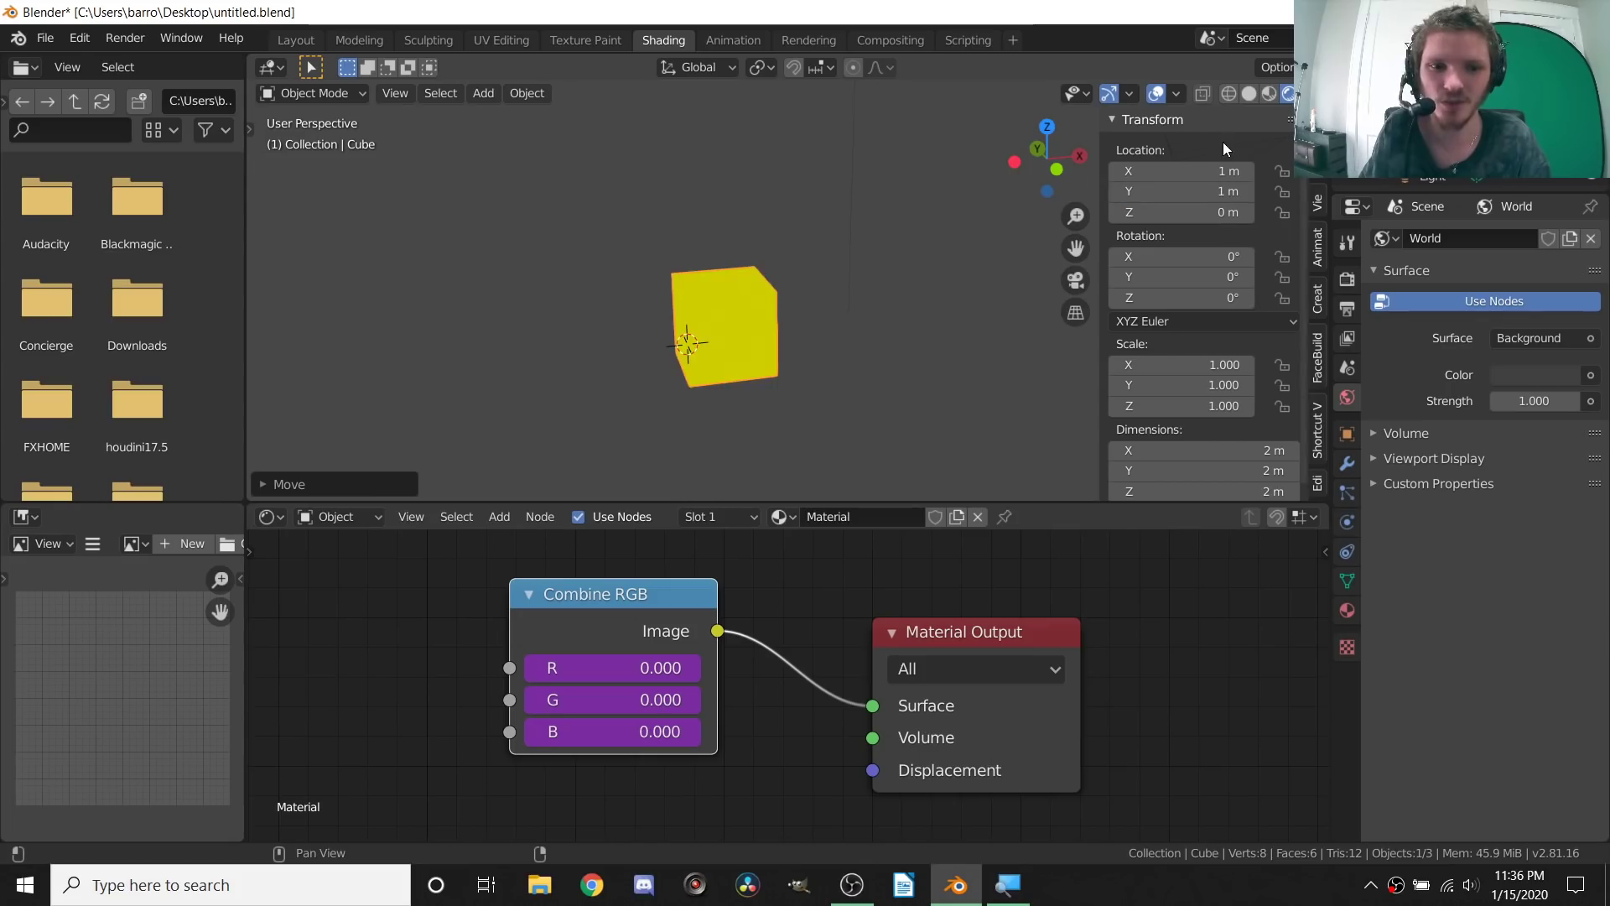
middle_click_drag(741, 317, 721, 360)
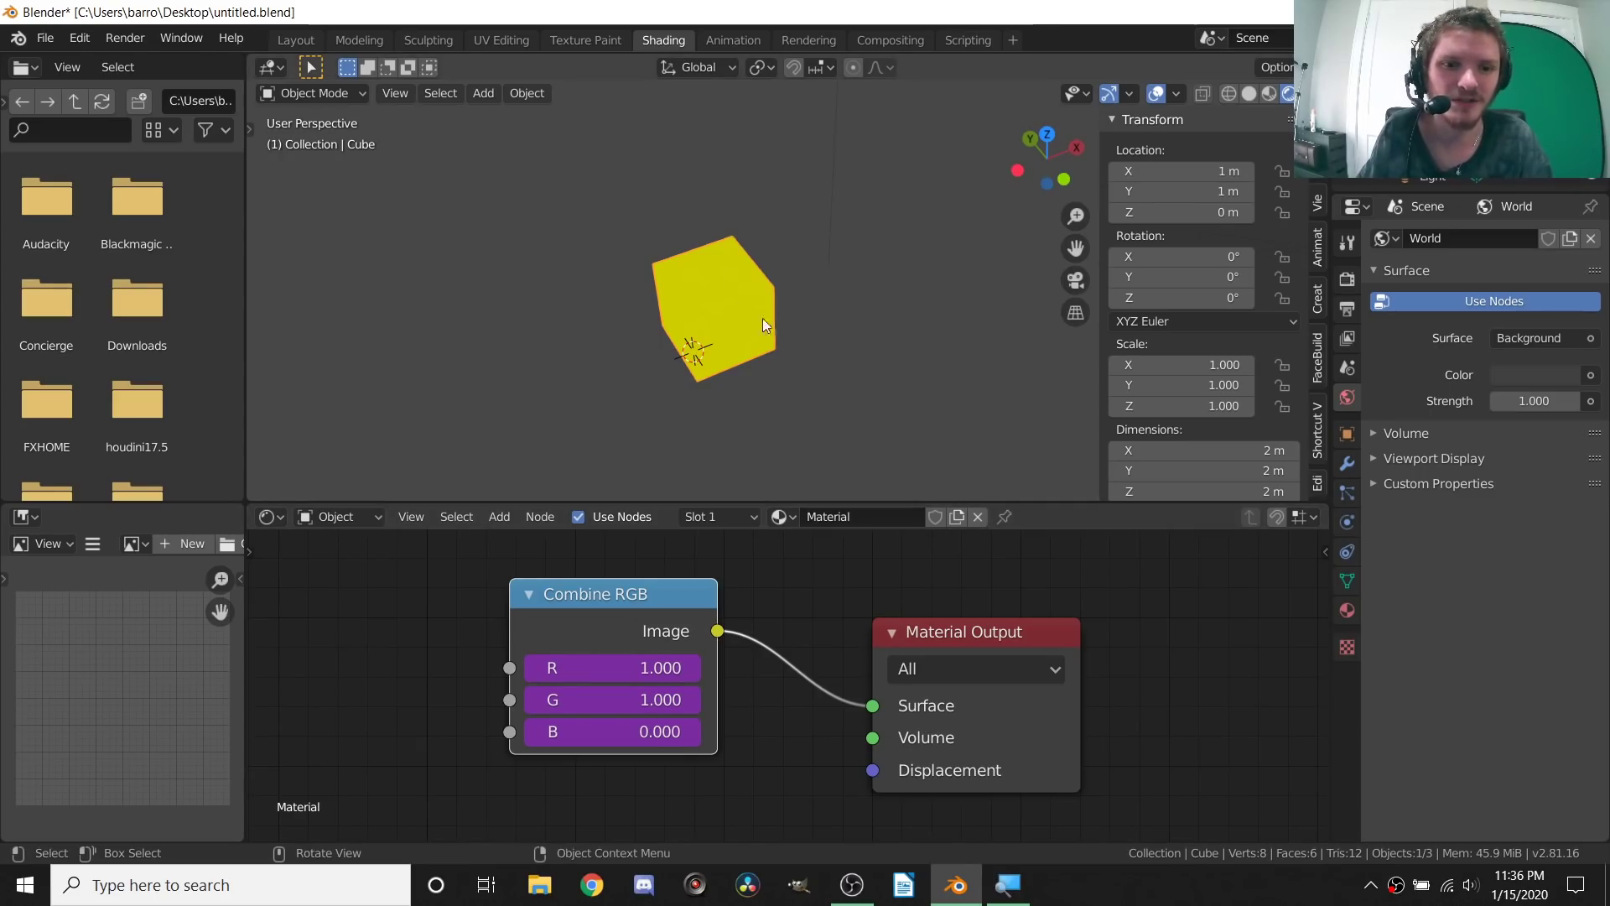
middle_click_drag(762, 319, 796, 269)
From the top view, move the cube to about X 0.31 m, Y 0.45 m and lower it along Z to about -9.55 m.
left_click(1047, 139)
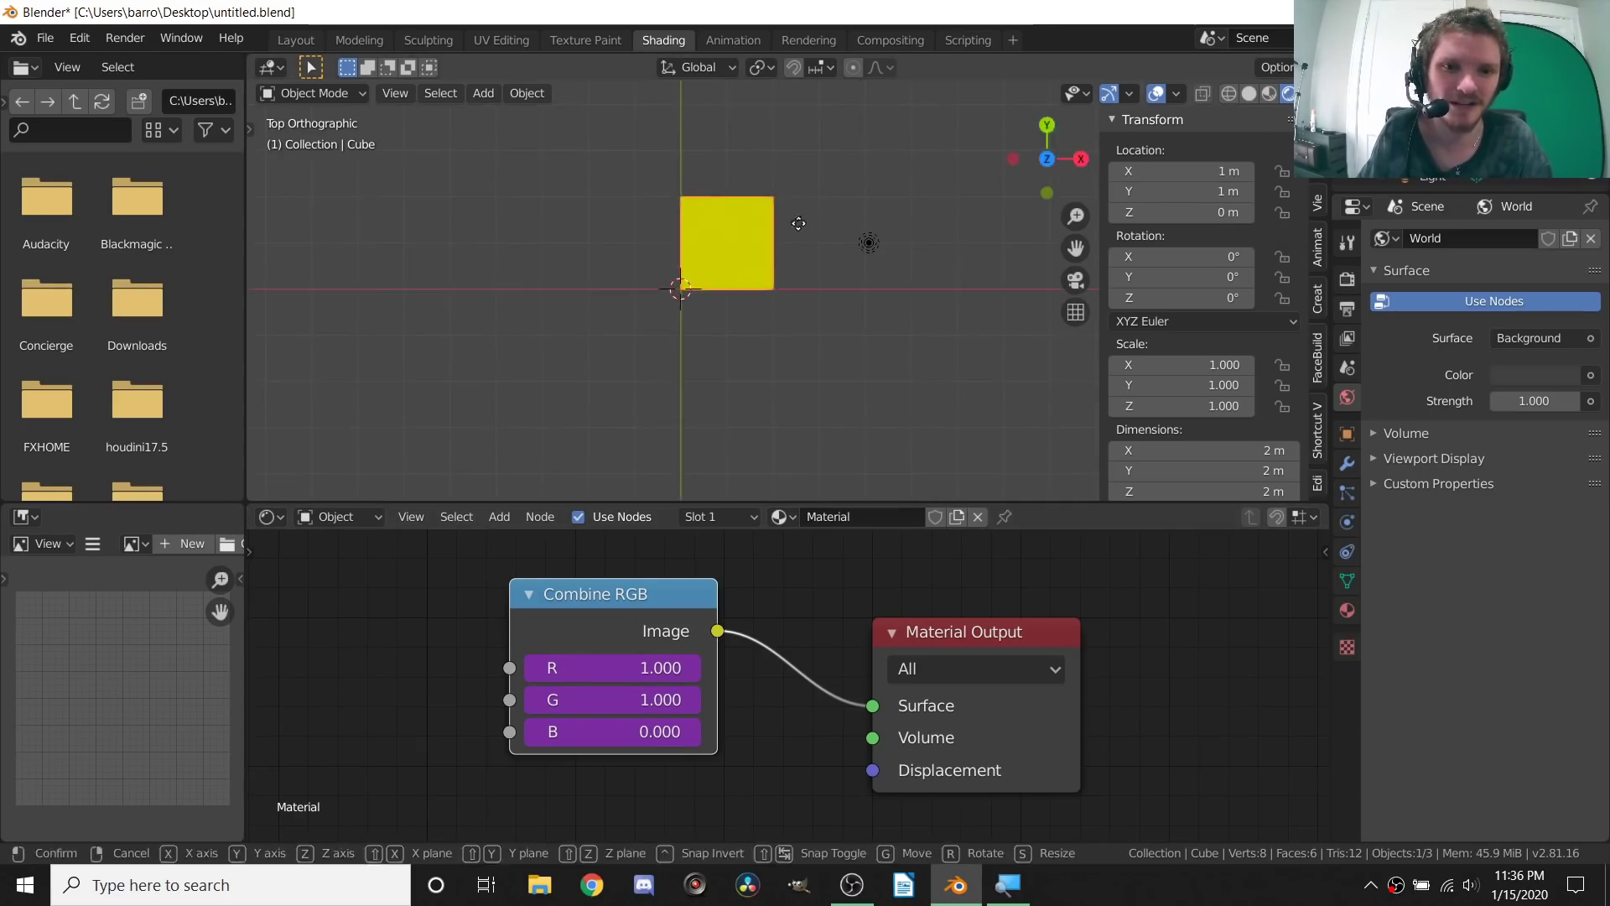
key("g")
left_click(770, 256)
key("g")
key("z")
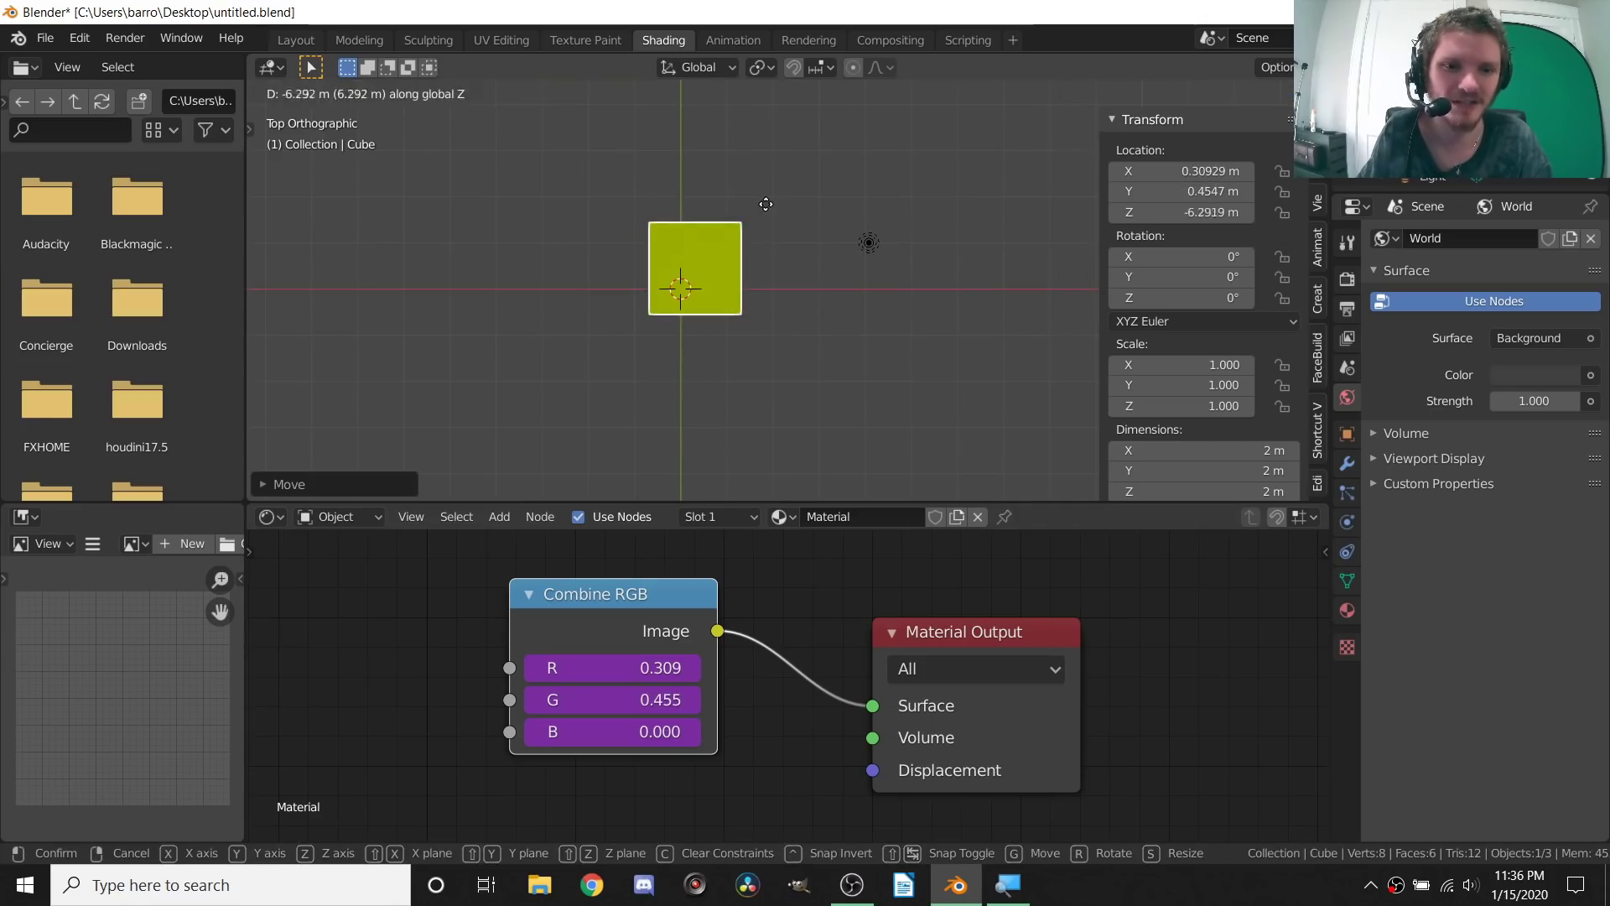
left_click(742, 319)
Raise the cube along the global Z axis to a Z location of about 3.68 m.
middle_click_drag(742, 319, 753, 216)
key("g")
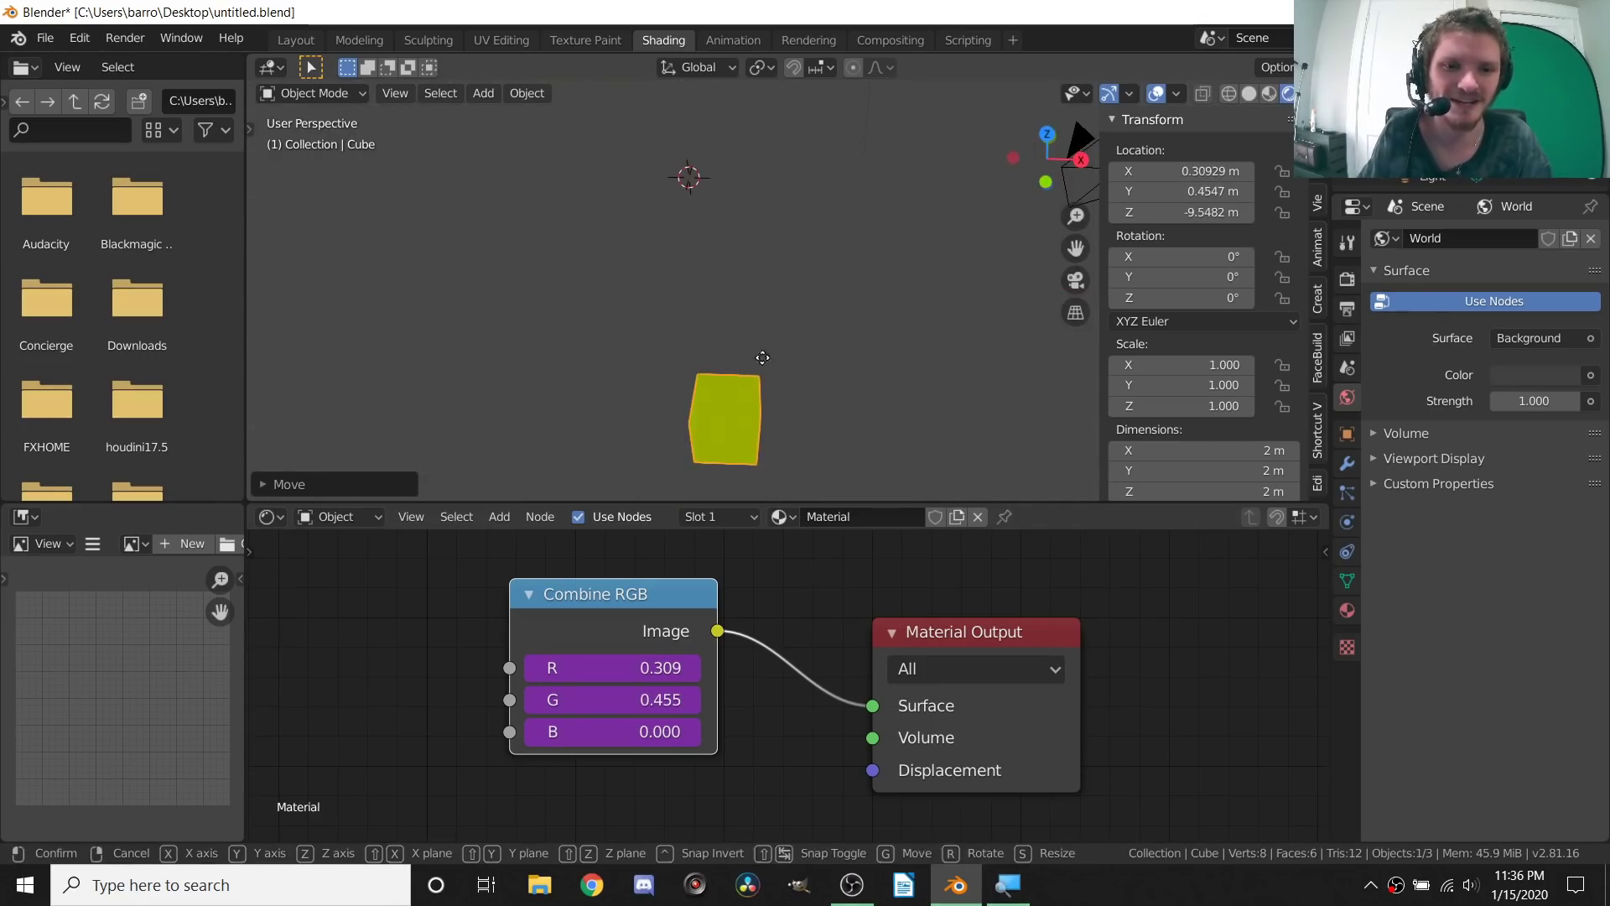
key("z")
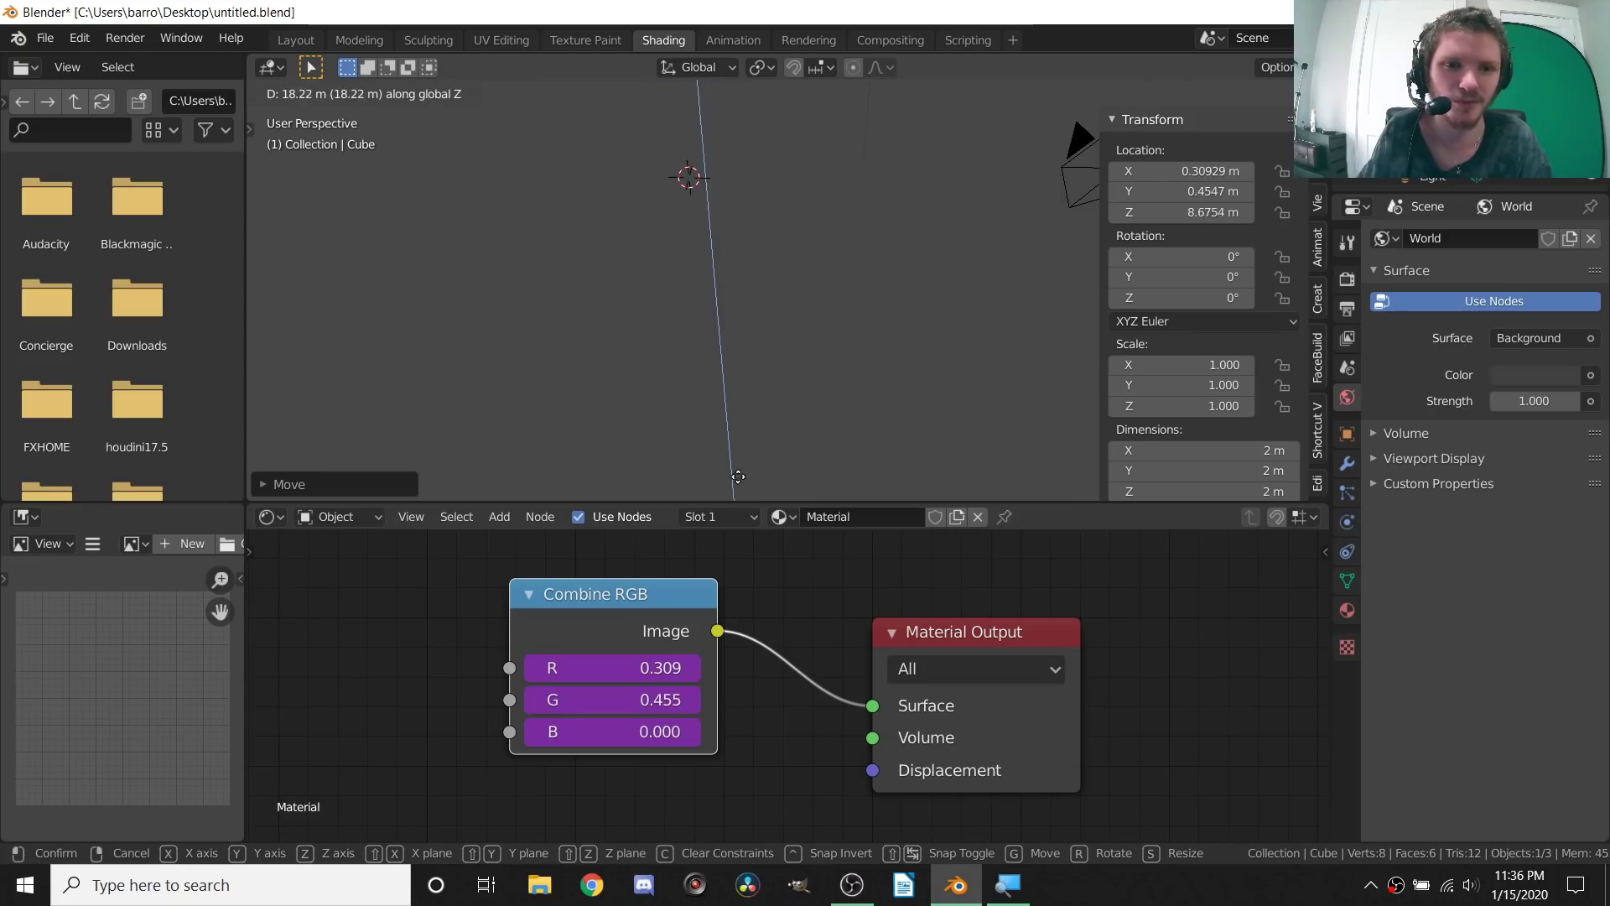
left_click(755, 329)
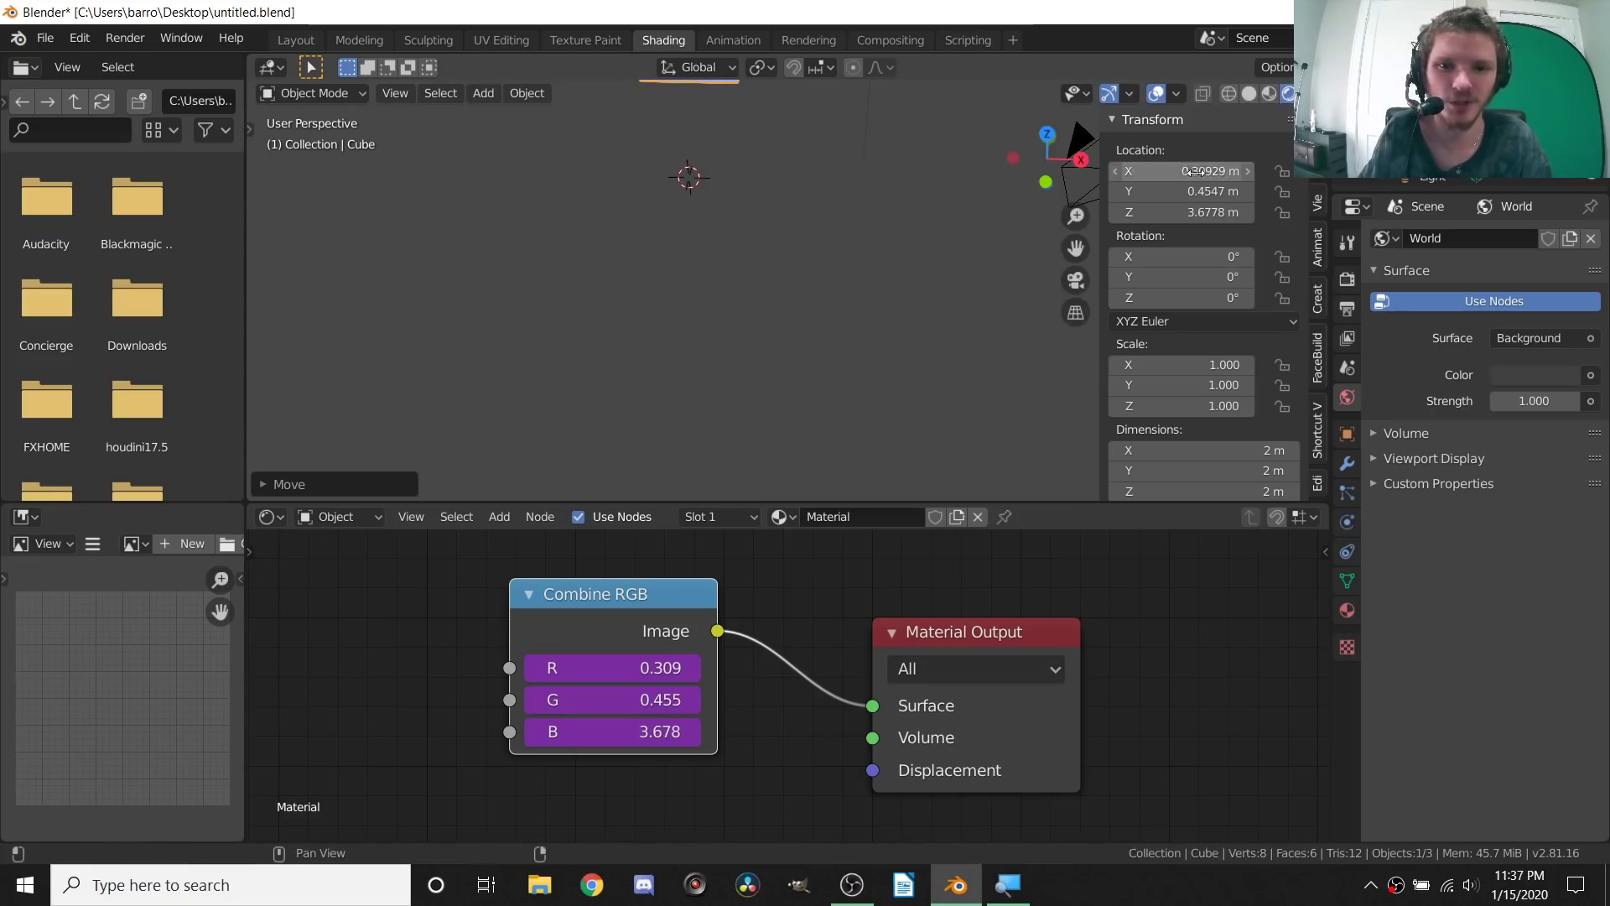
Reset all three of the cube's location values to 0.
mouse_move(1197, 170)
left_mouse_down()
mouse_move(1198, 211)
mouse_move(1198, 170)
left_mouse_up()
type("0")
key("Return")
Try moving the cube along the global X axis, undo the move and centre the cube in the view.
middle_click_drag(813, 161, 758, 221)
key("g")
key("x")
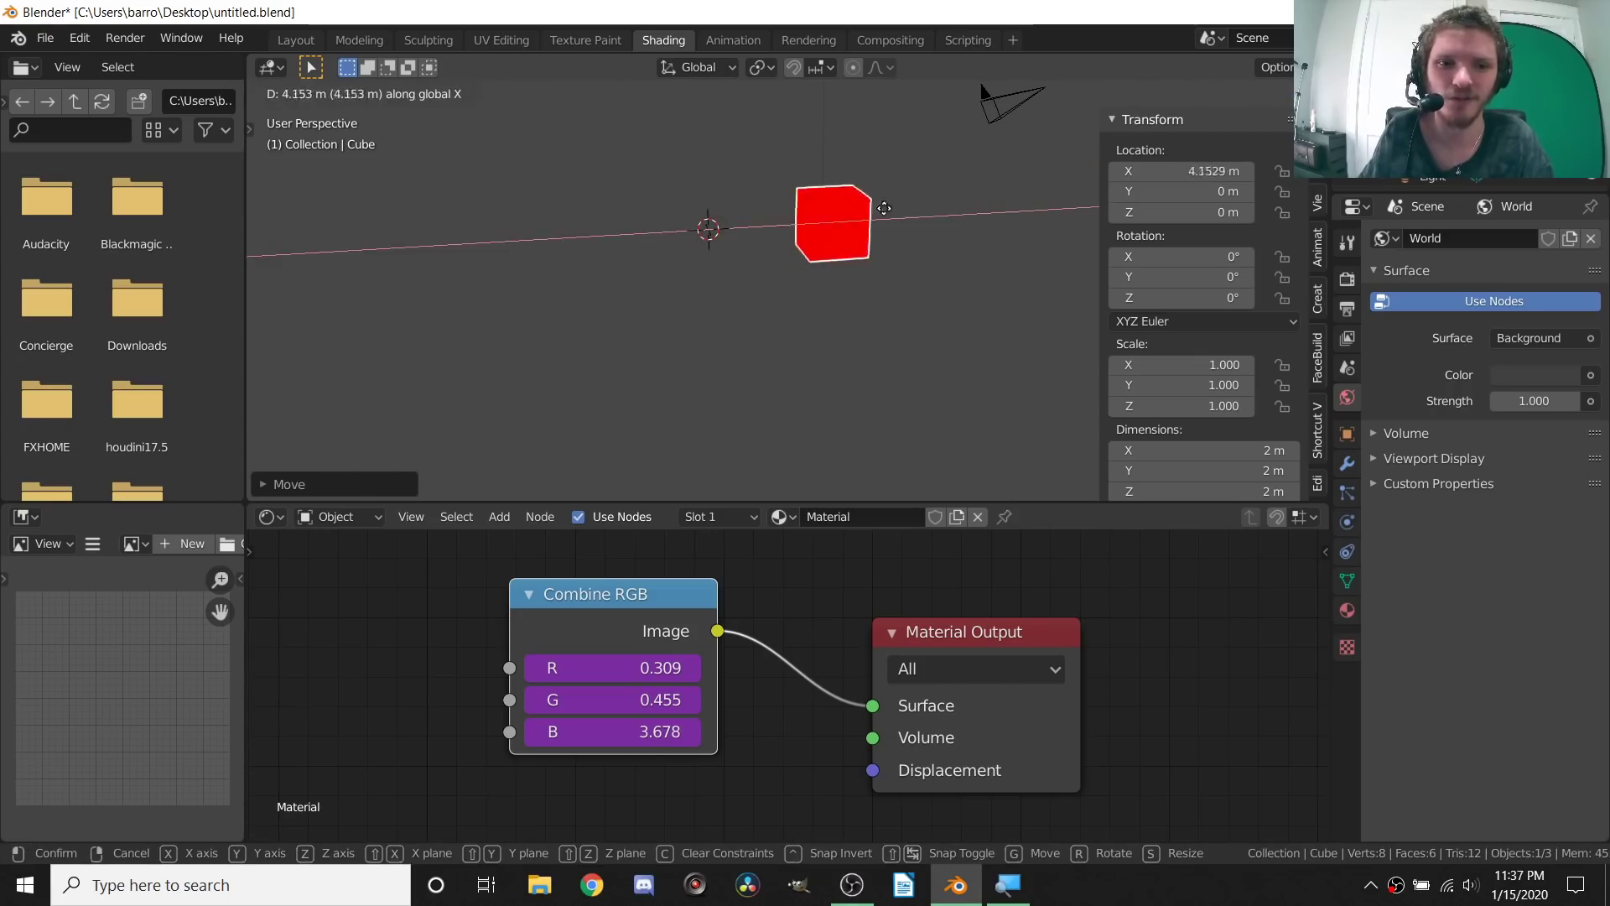
left_click(1010, 203)
key("ctrl+z")
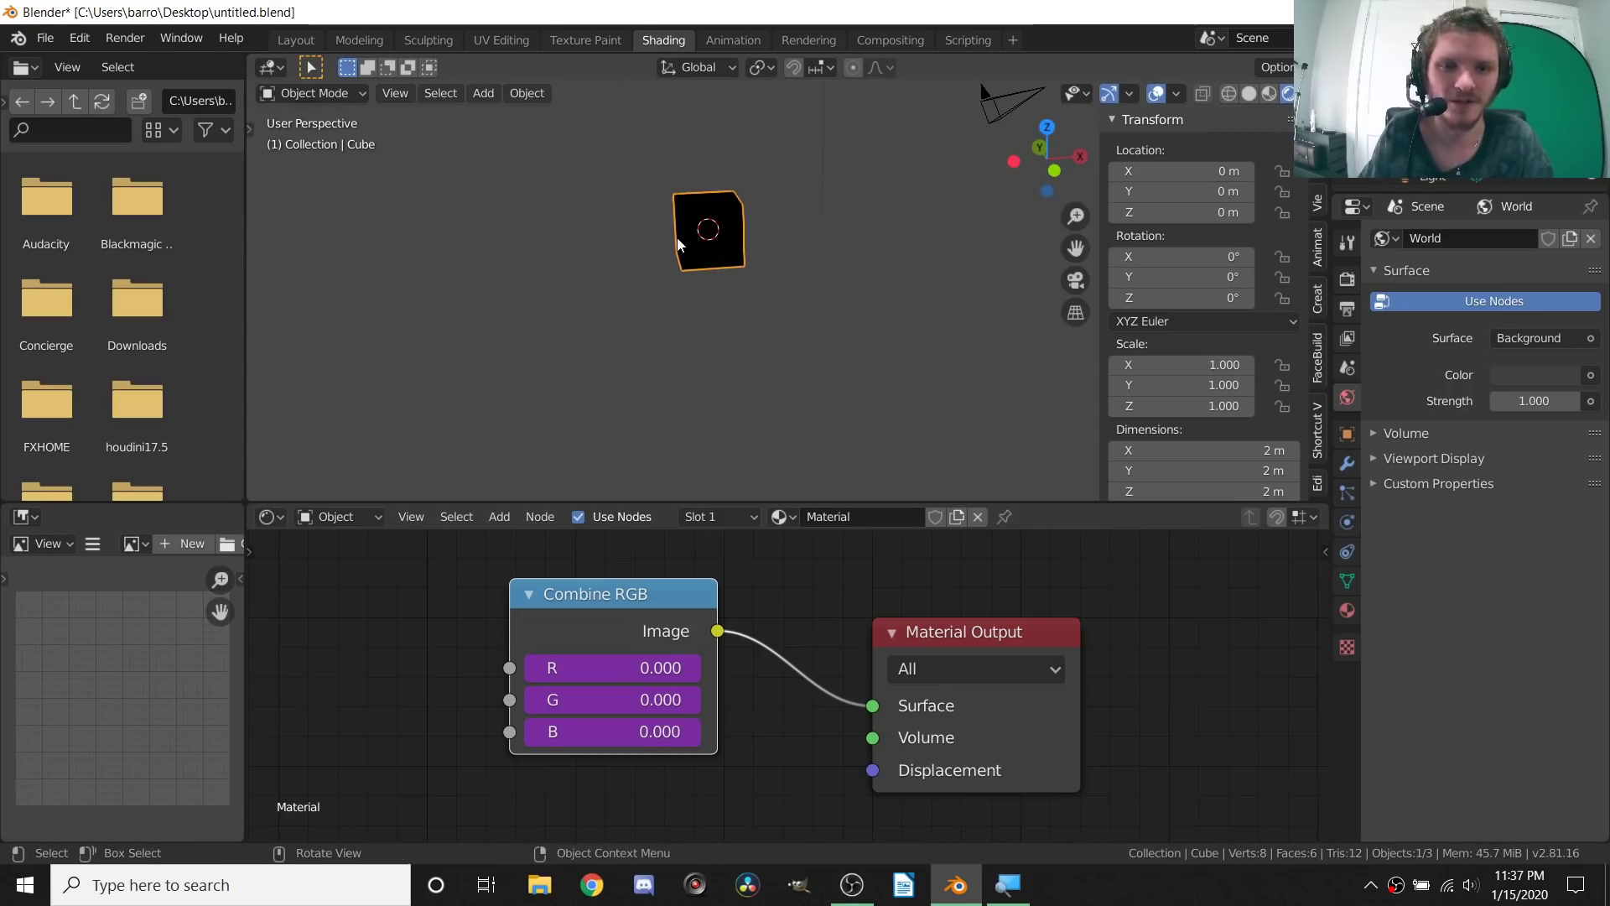
middle_click_drag(677, 244, 720, 319, "shift")
scroll(719, 318, "up", 2)
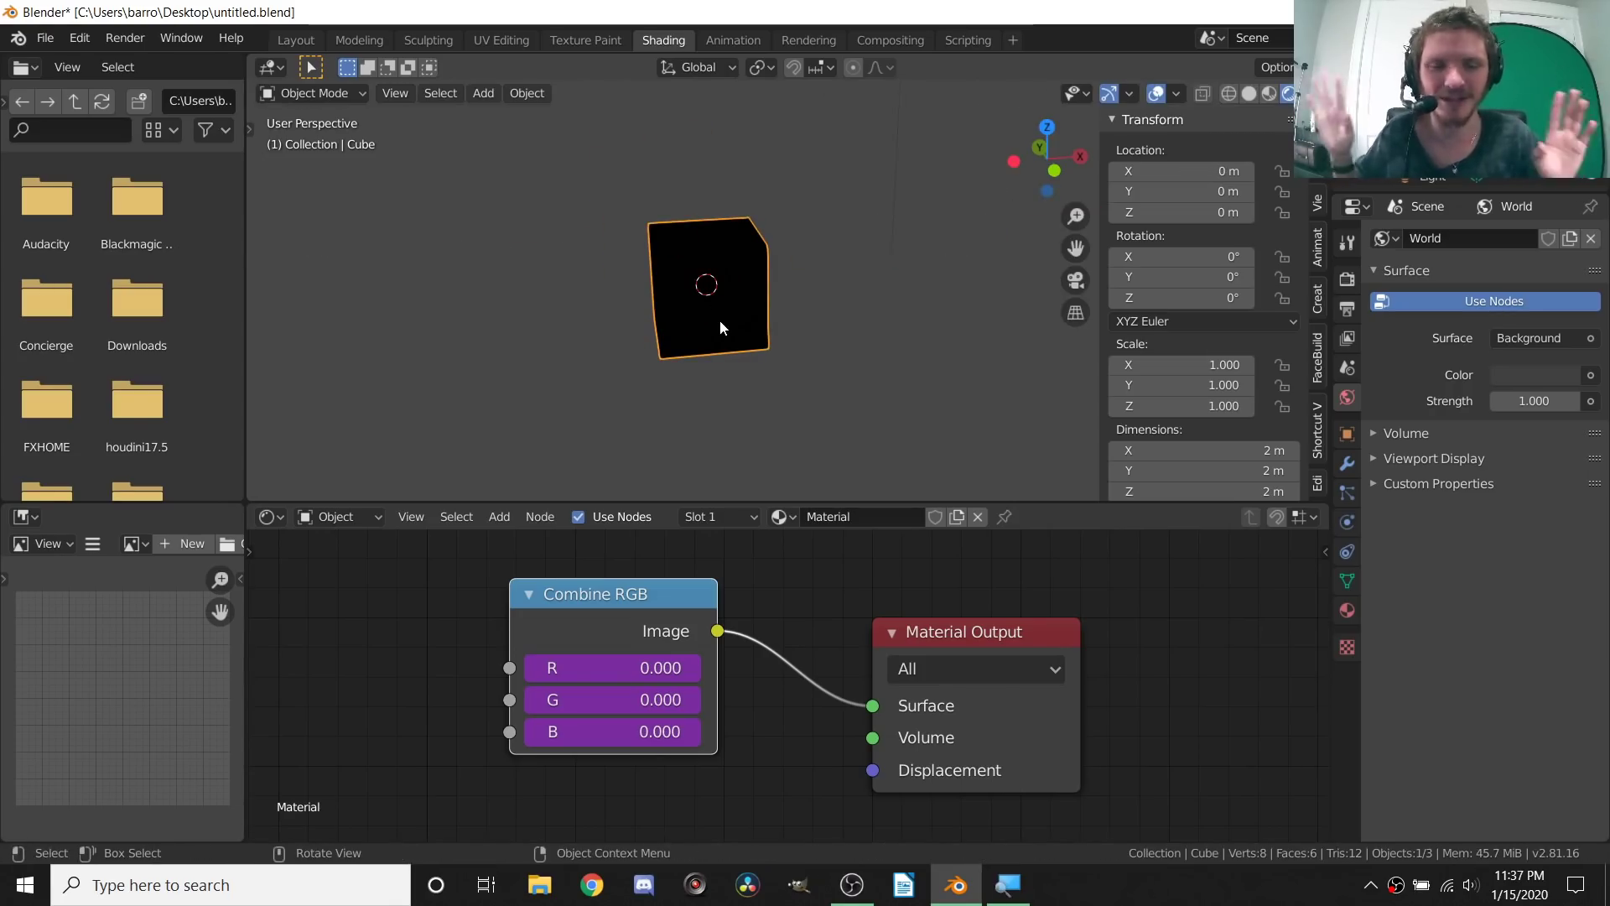
Make the window fullscreen and start a new general file without saving the current changes.
key("q")
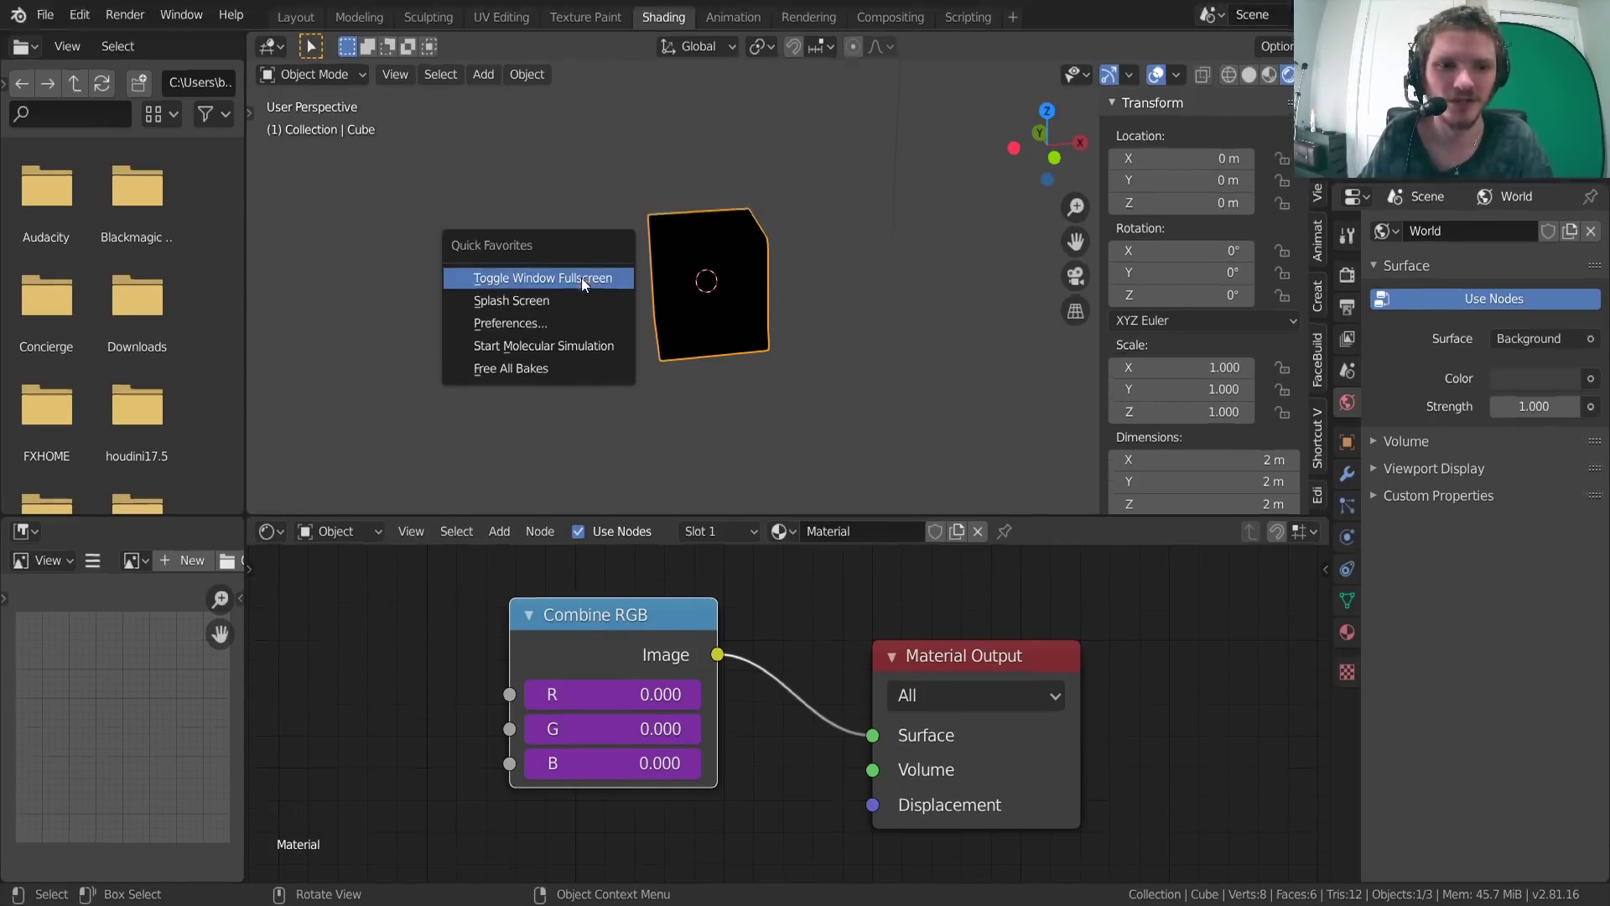
left_click(581, 278)
key("ctrl+n")
left_click(581, 279)
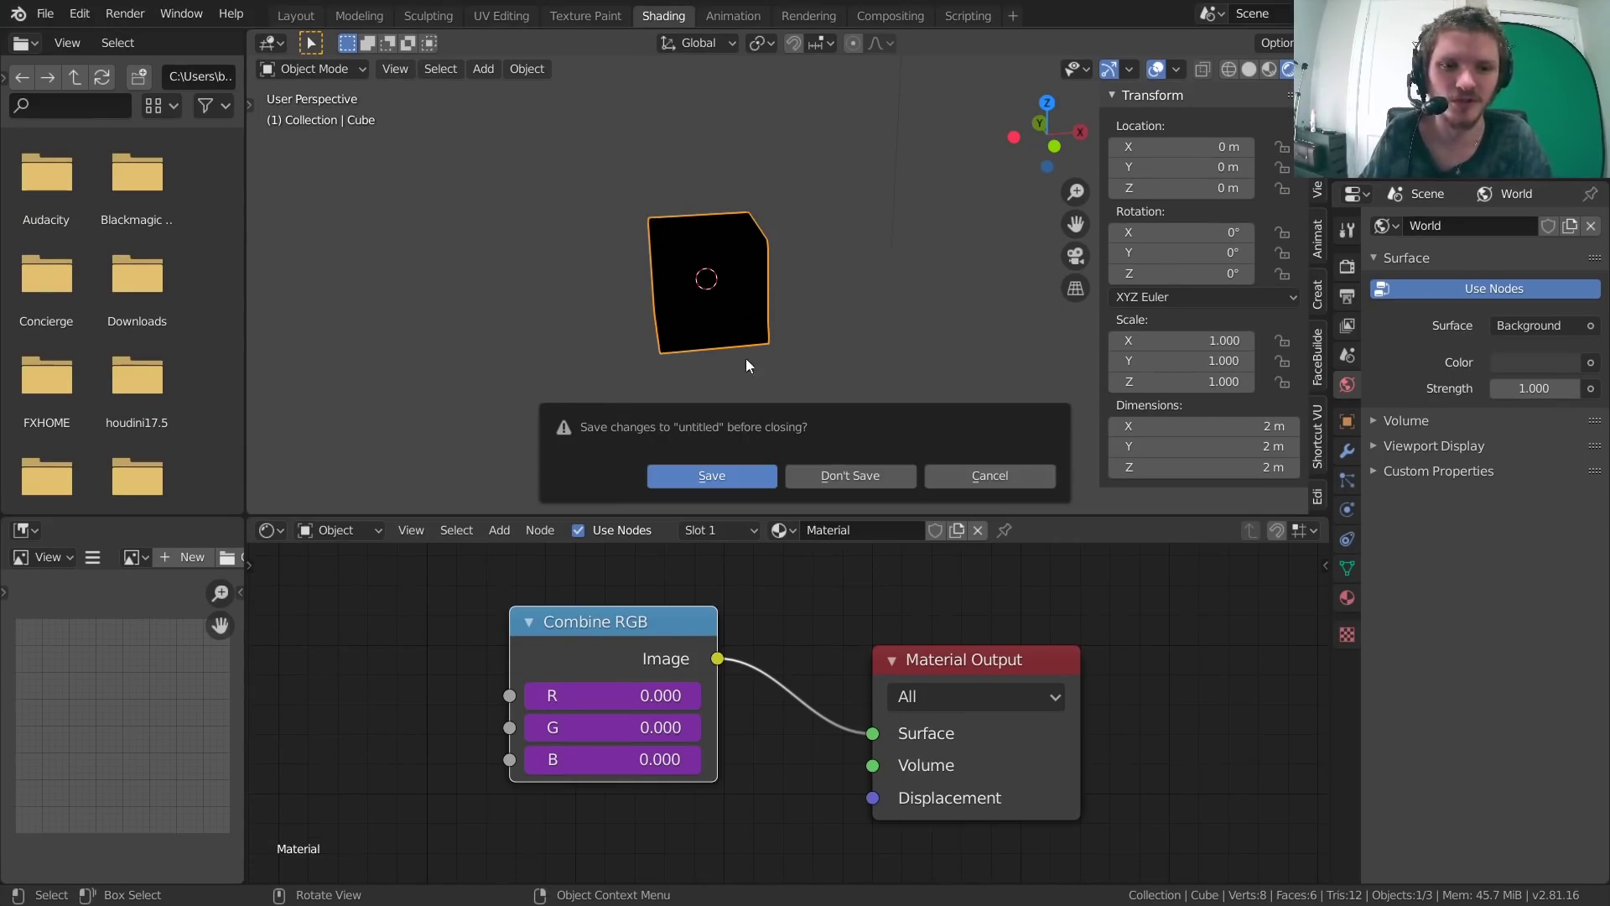
left_click(832, 478)
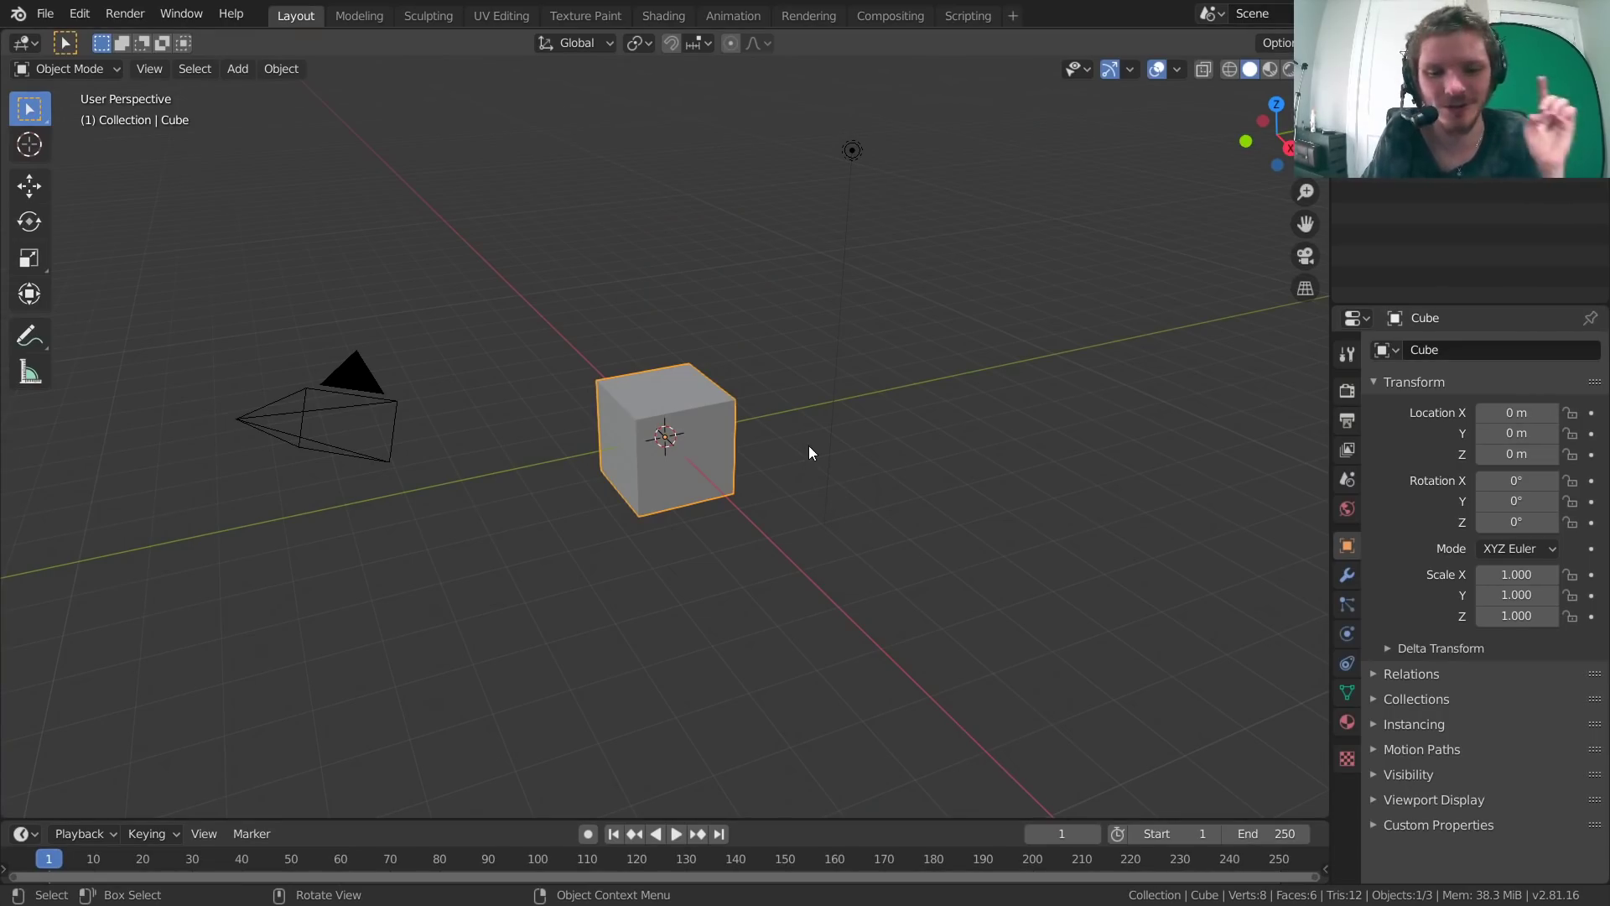
Switch to the Shading workspace and delete the Principled BSDF node from the cube's material.
left_click(663, 16)
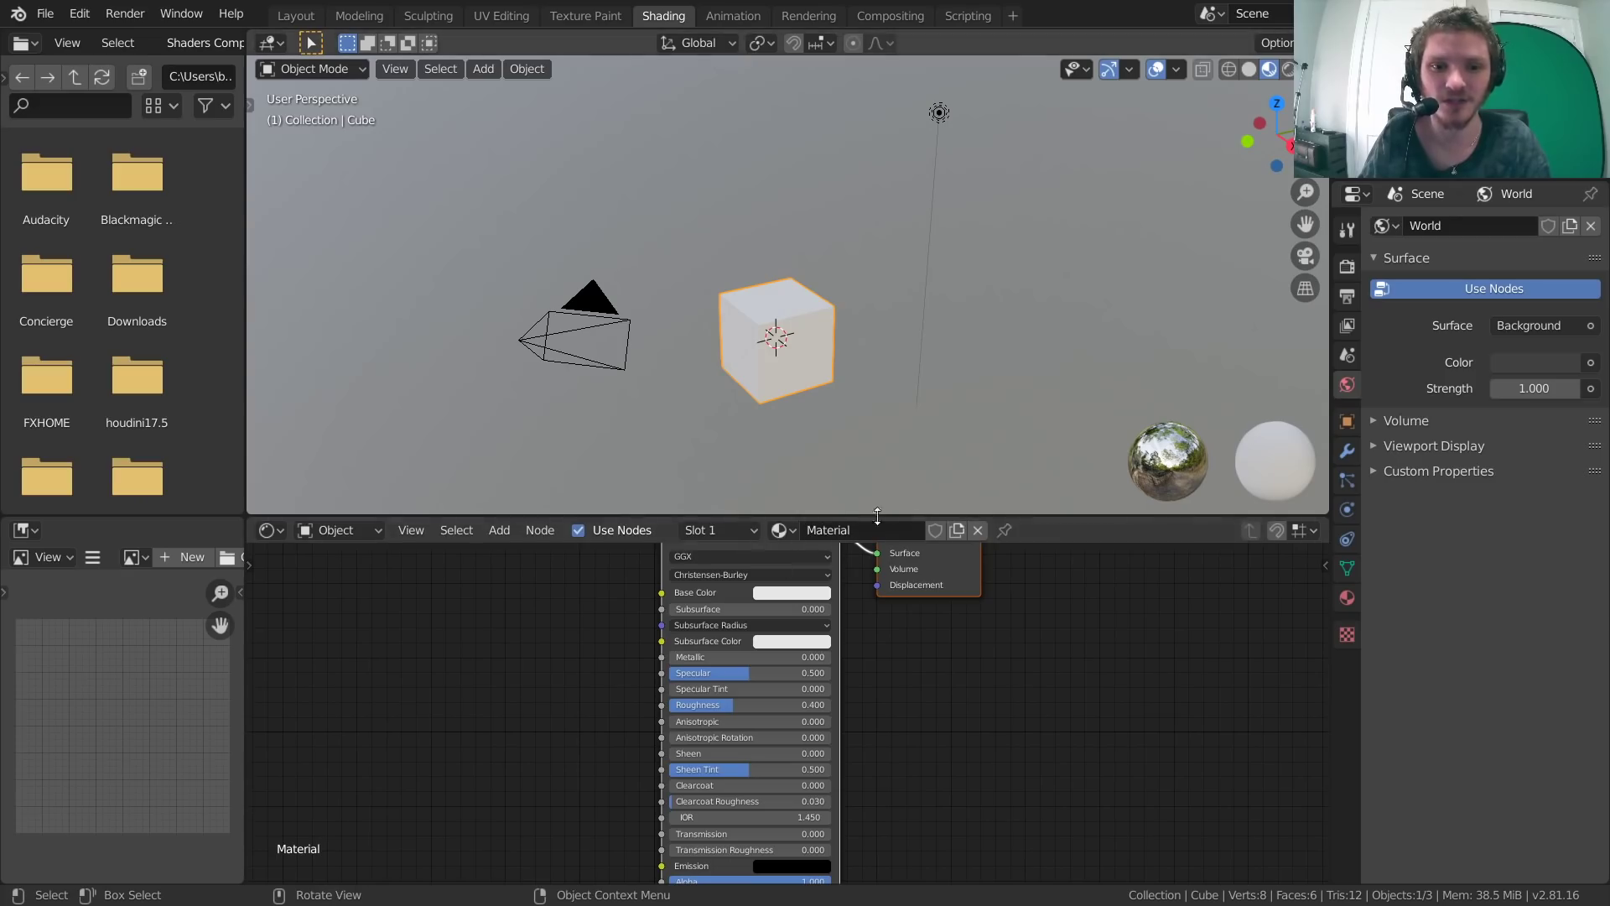
middle_click_drag(917, 621, 874, 721)
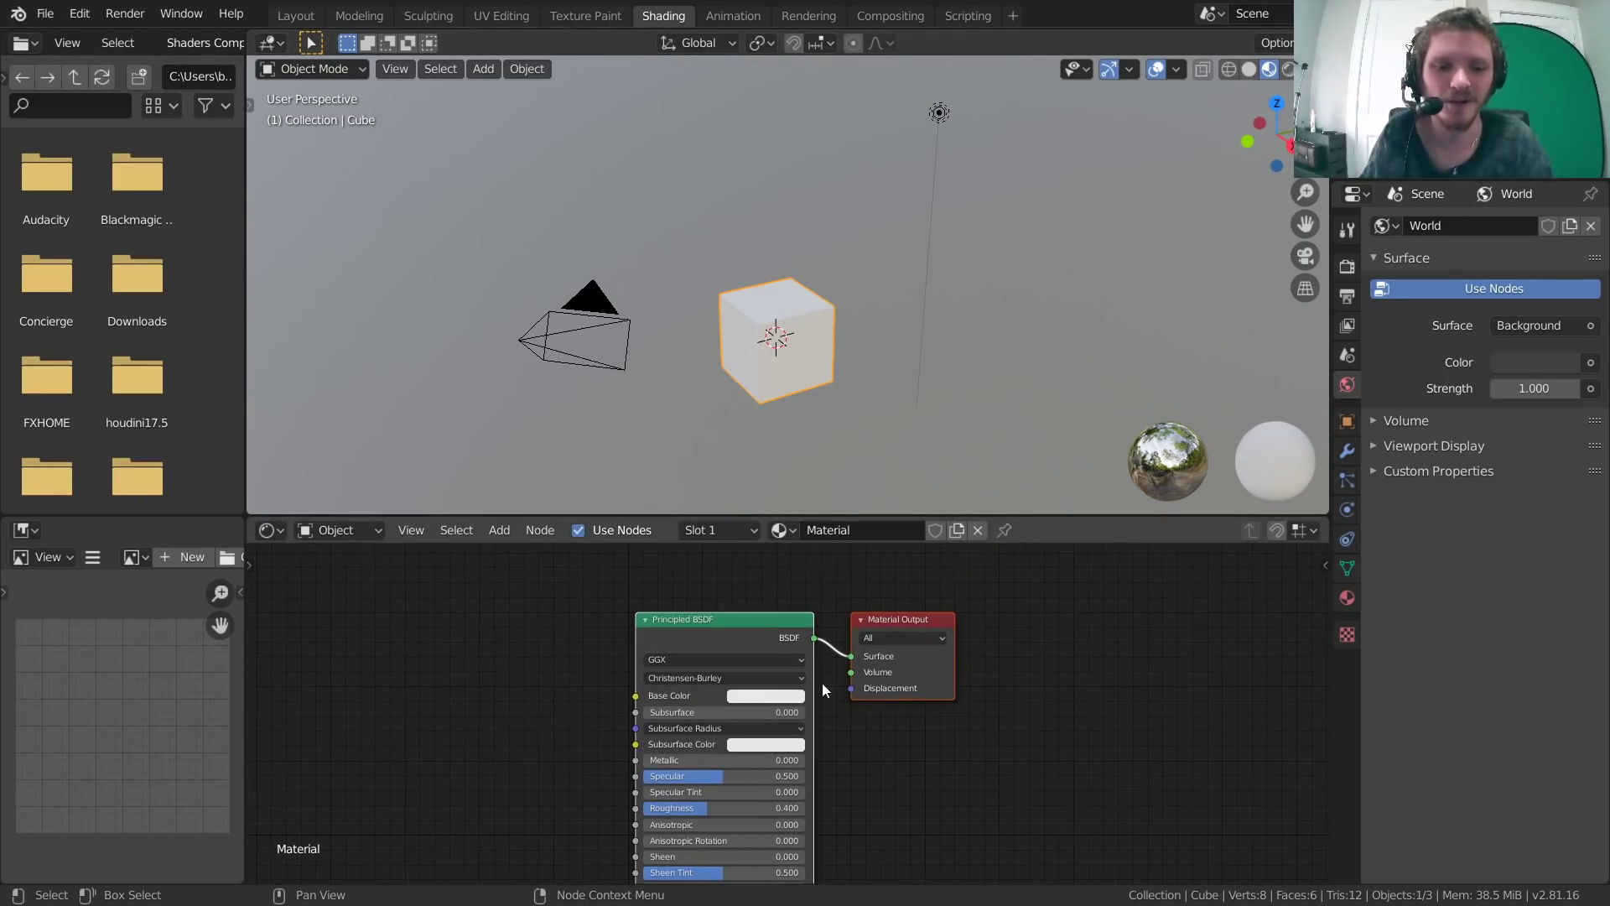
scroll(899, 736, "up", 2)
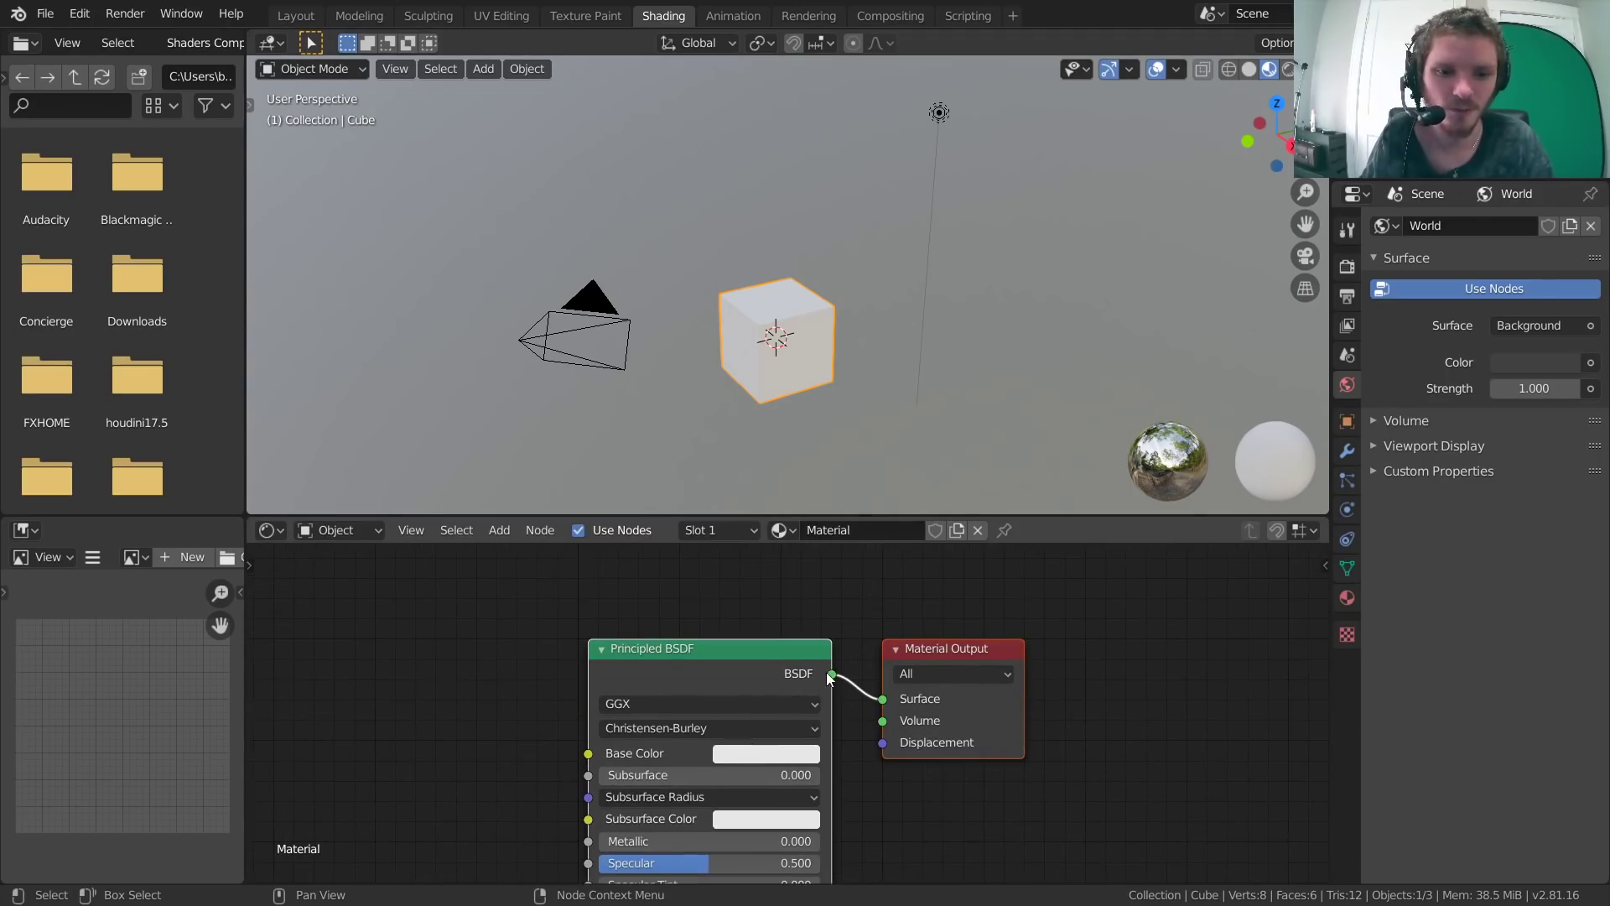
left_click(680, 647)
key("x")
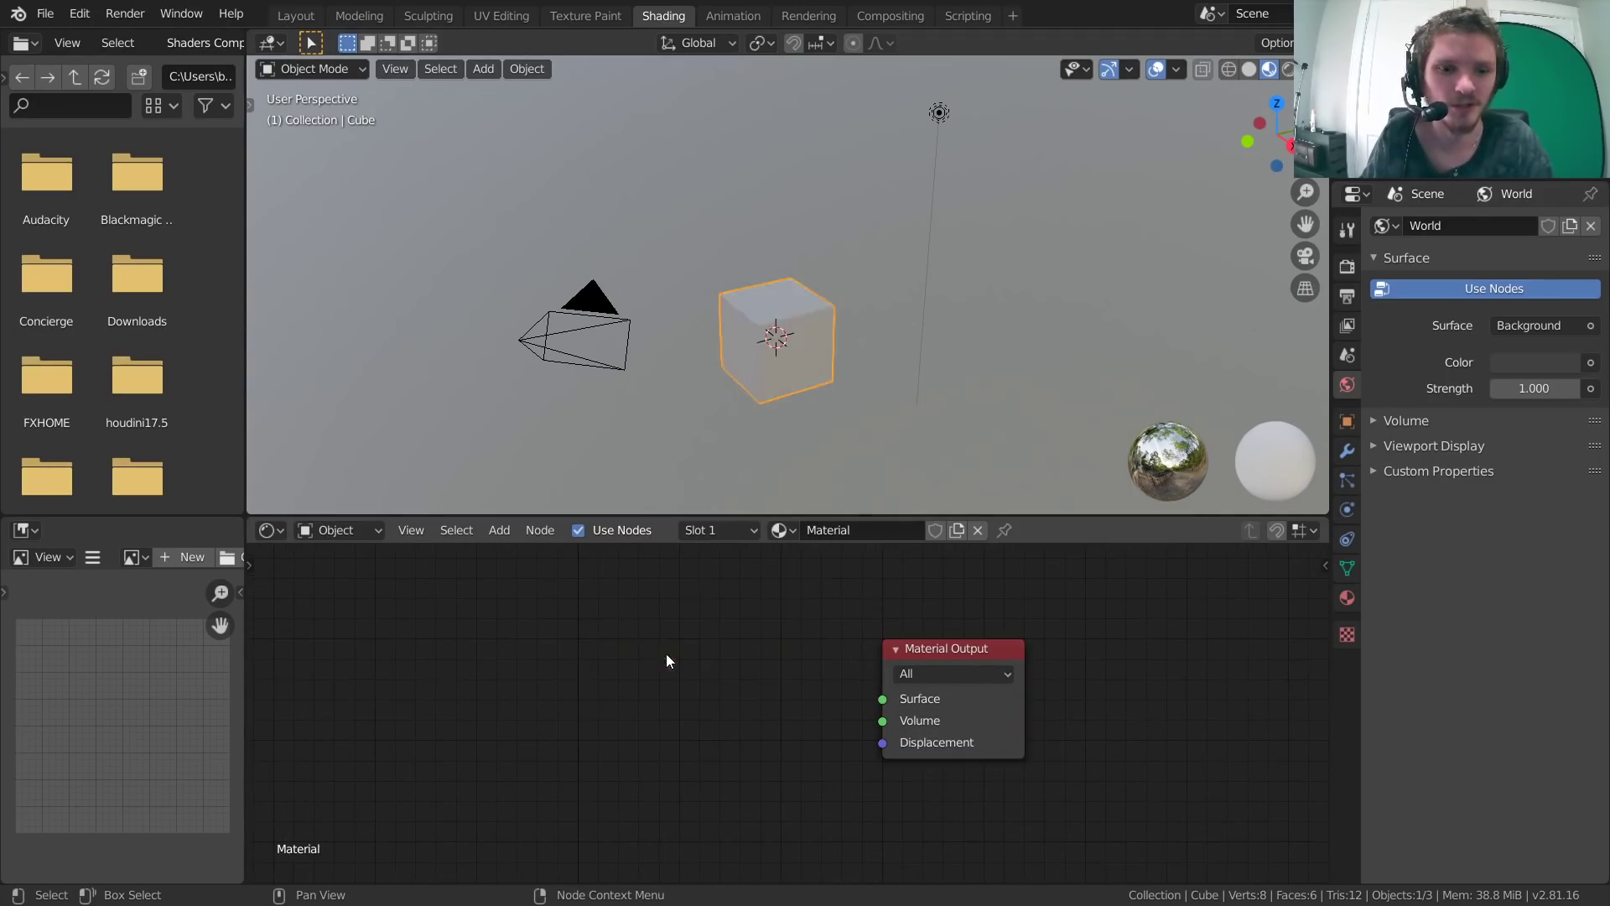
Add a Combine RGB node beside the Material Output node in the cube's material.
key("shift+a")
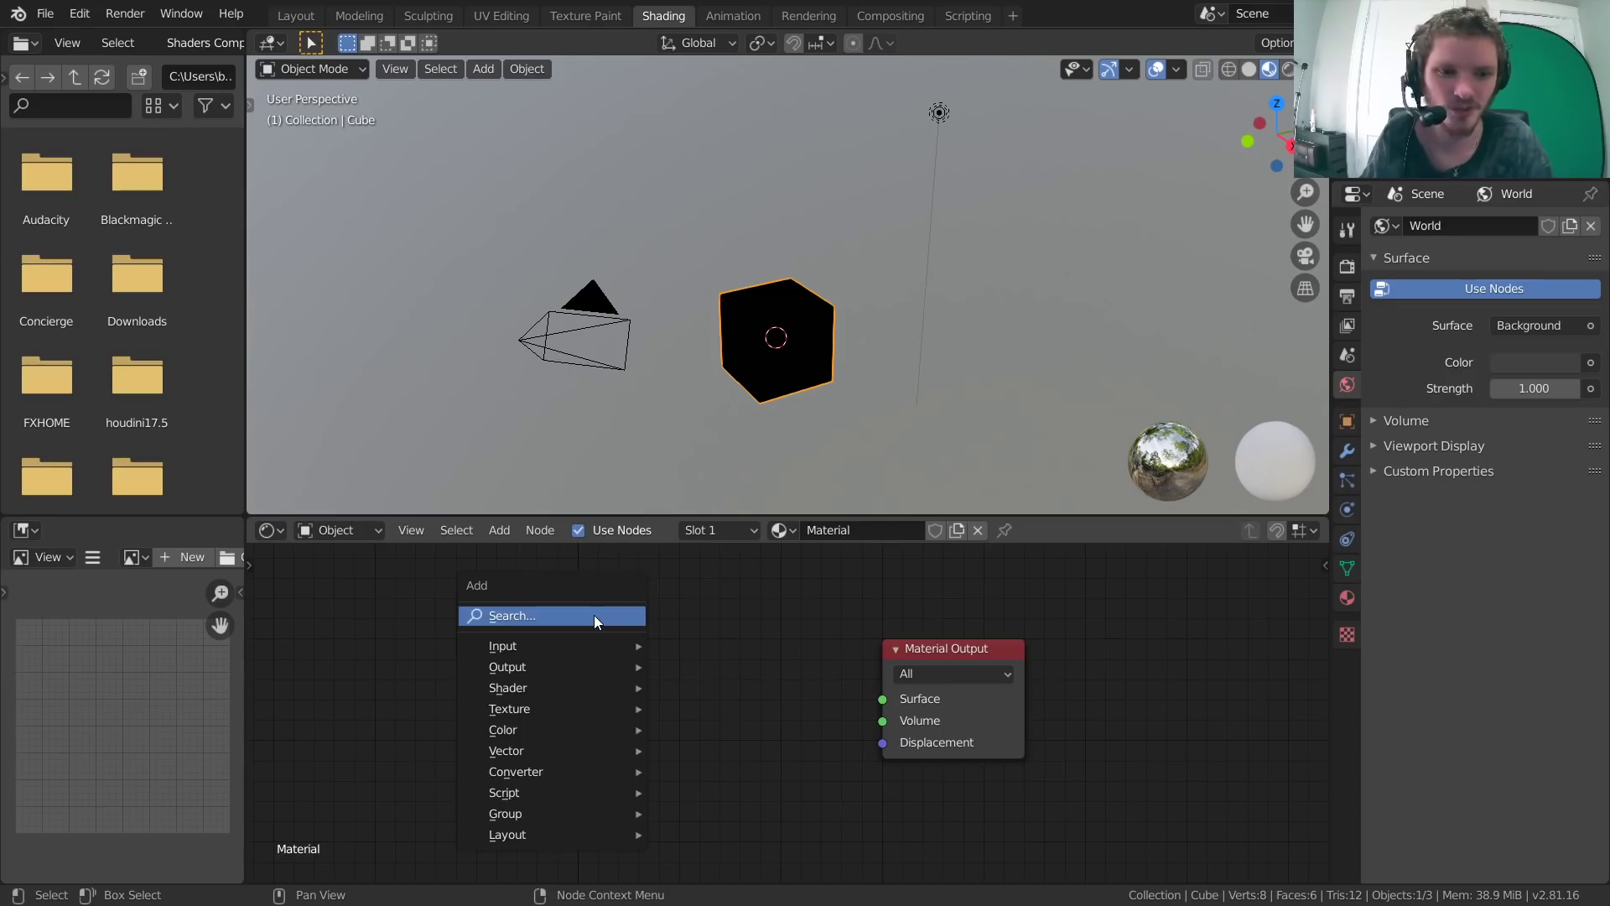
left_click(593, 616)
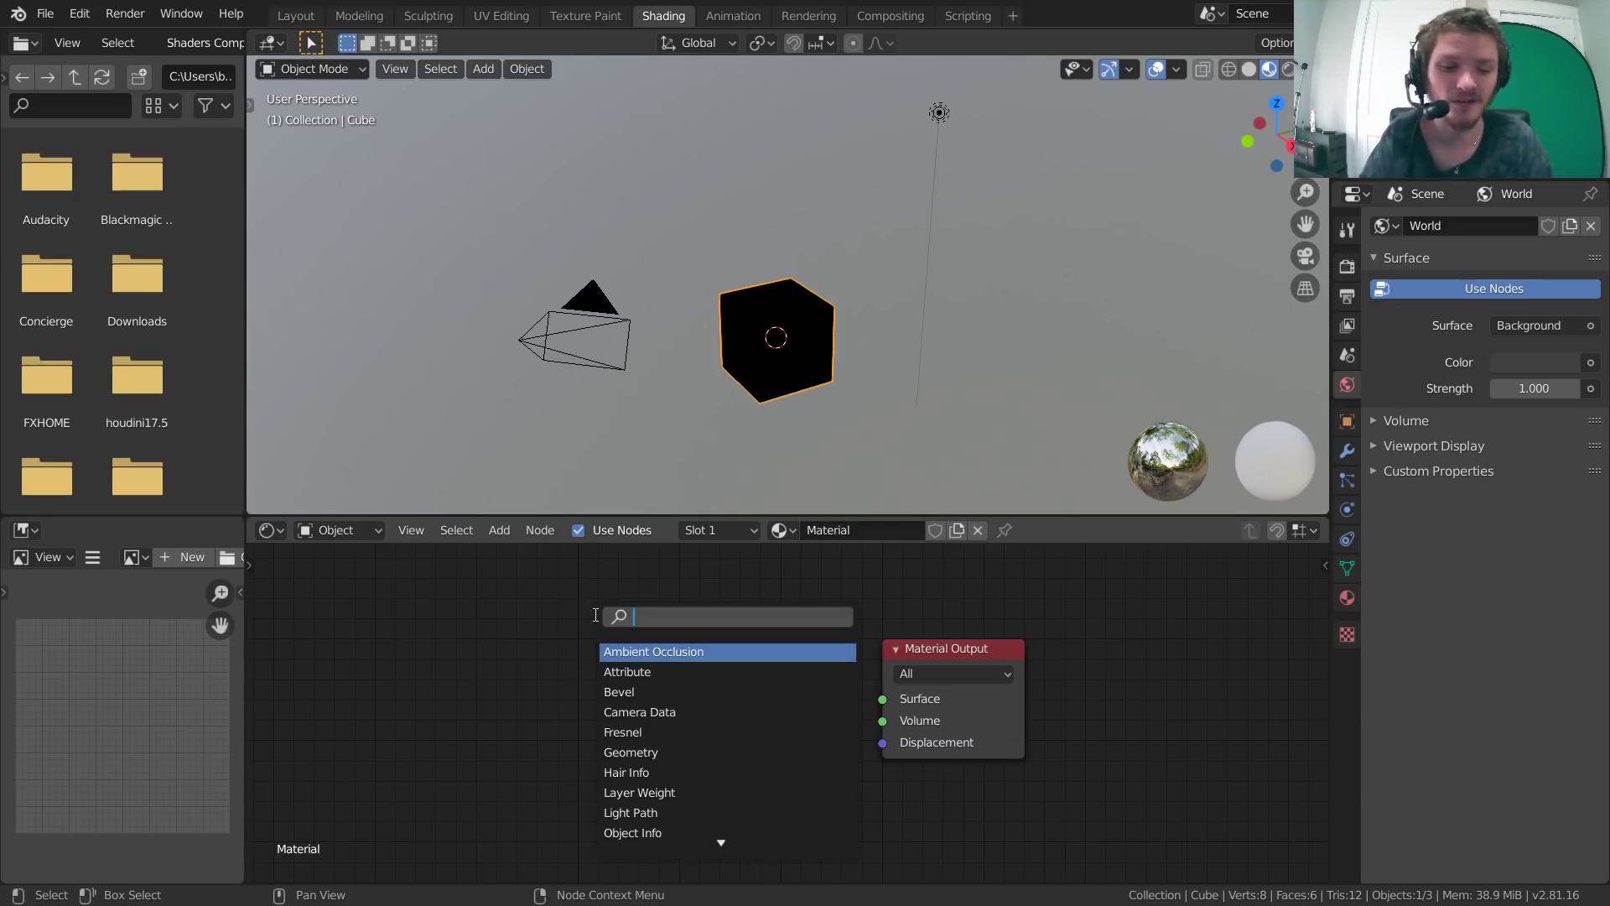
type("combin")
key("Down")
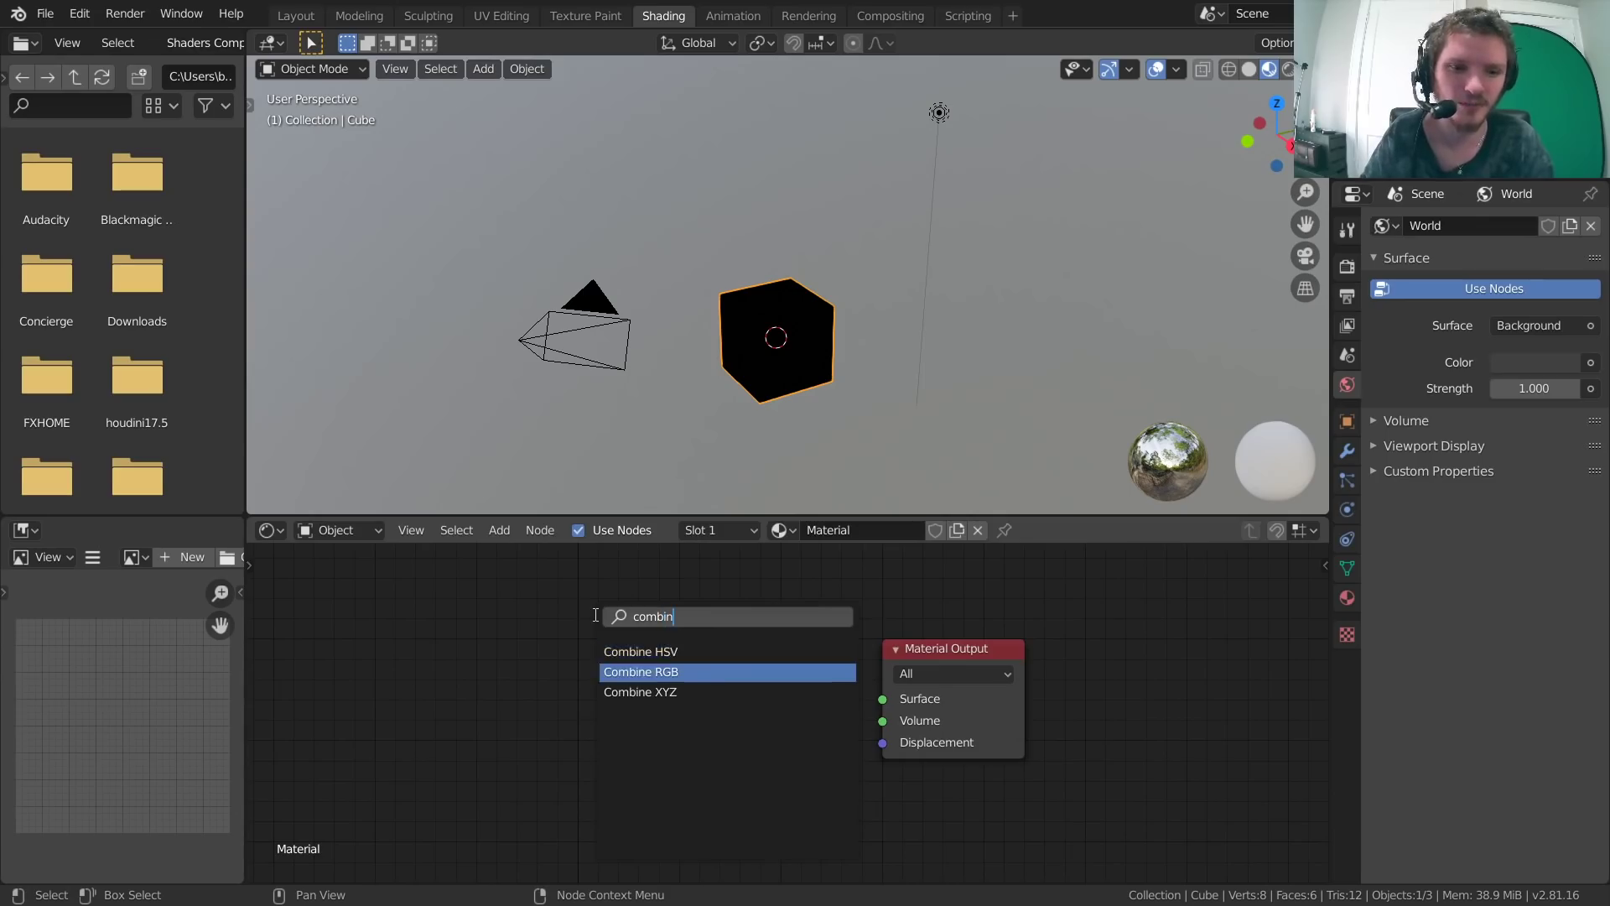
key("Return")
left_click(665, 643)
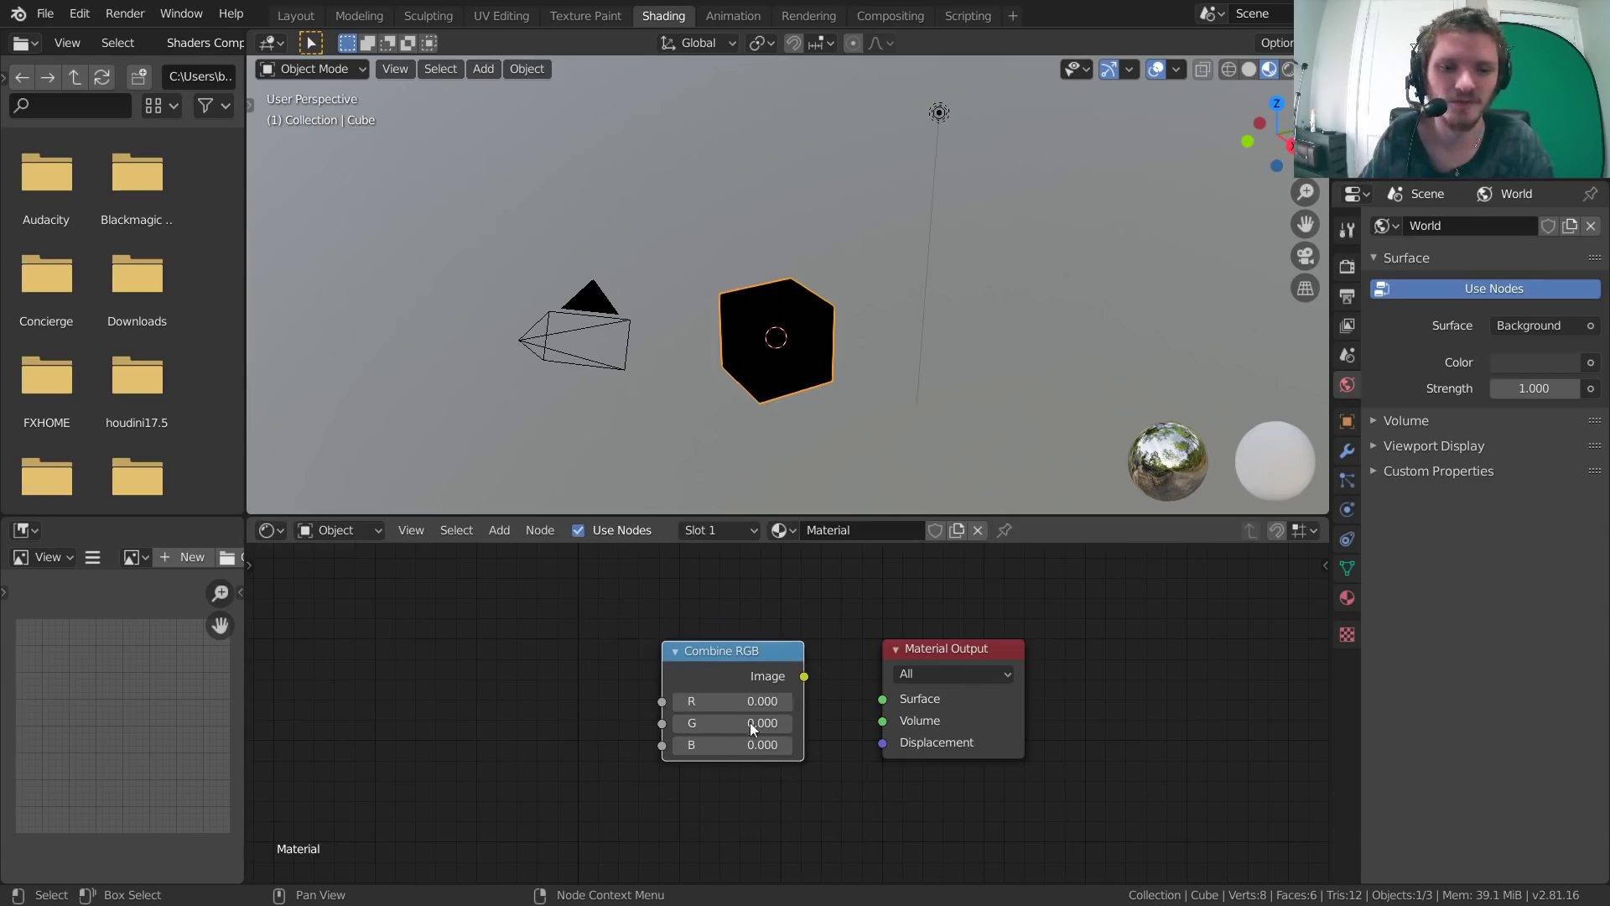
Connect the Combine RGB node's Image output to the Material Output's Surface input.
scroll(808, 696, "up", 3)
left_click_drag(753, 678, 870, 712)
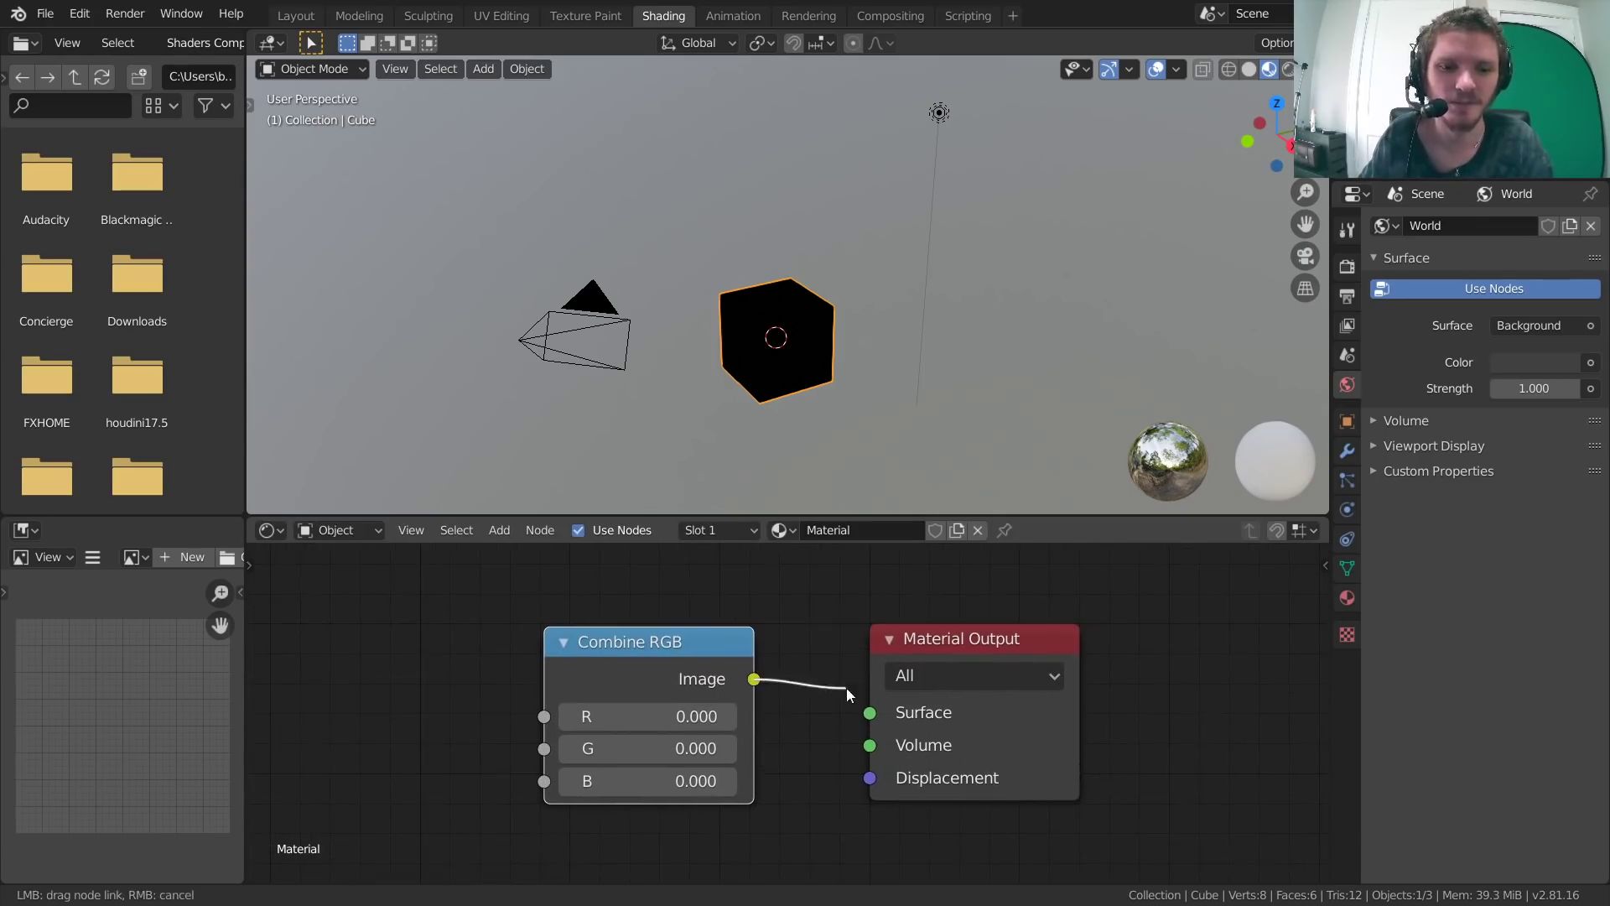
left_click_drag(723, 666, 763, 653)
Try feeding a Value node into the Combine RGB node's R input and delete the Value node again.
scroll(759, 666, "left", 4, "ctrl")
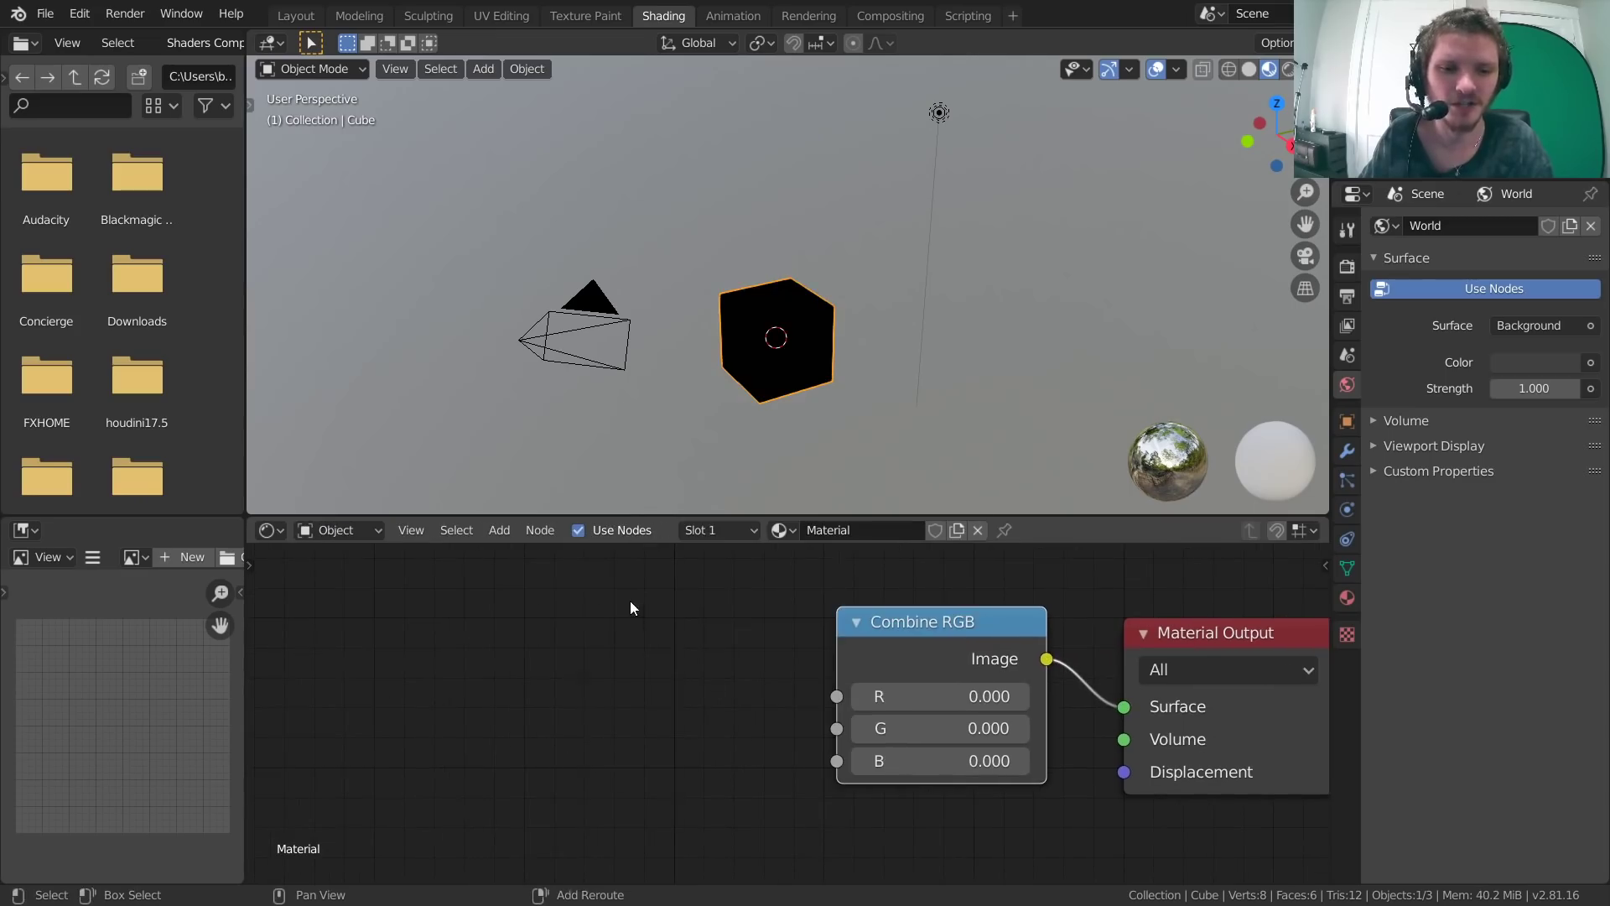
key("shift+a")
type("val")
key("Return")
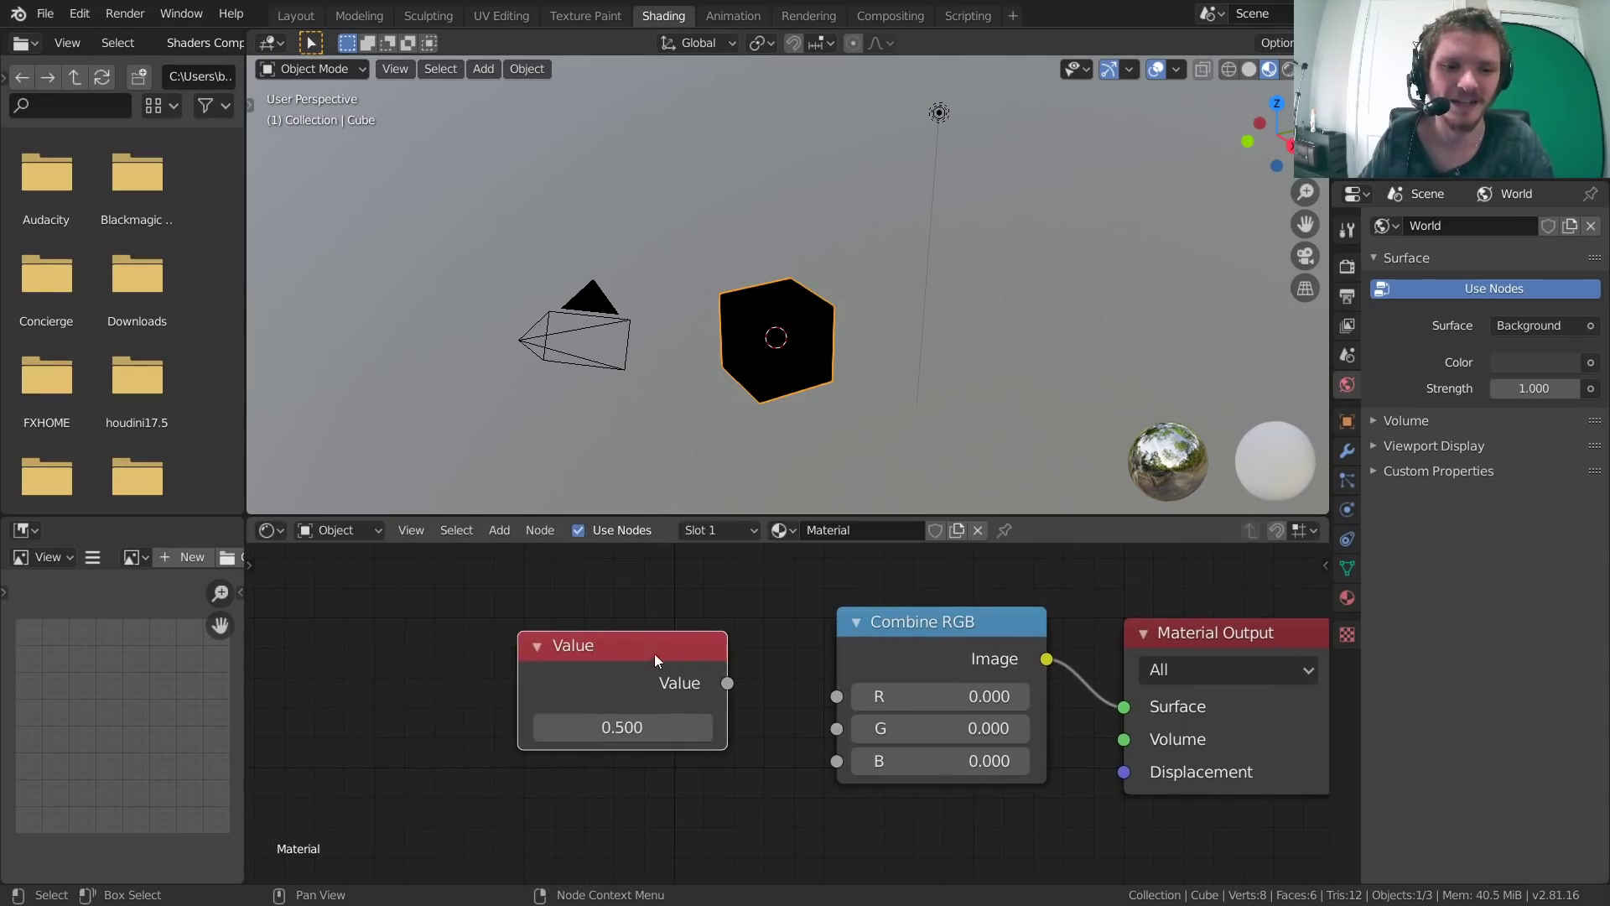
left_click(646, 698)
left_click_drag(647, 643, 653, 650)
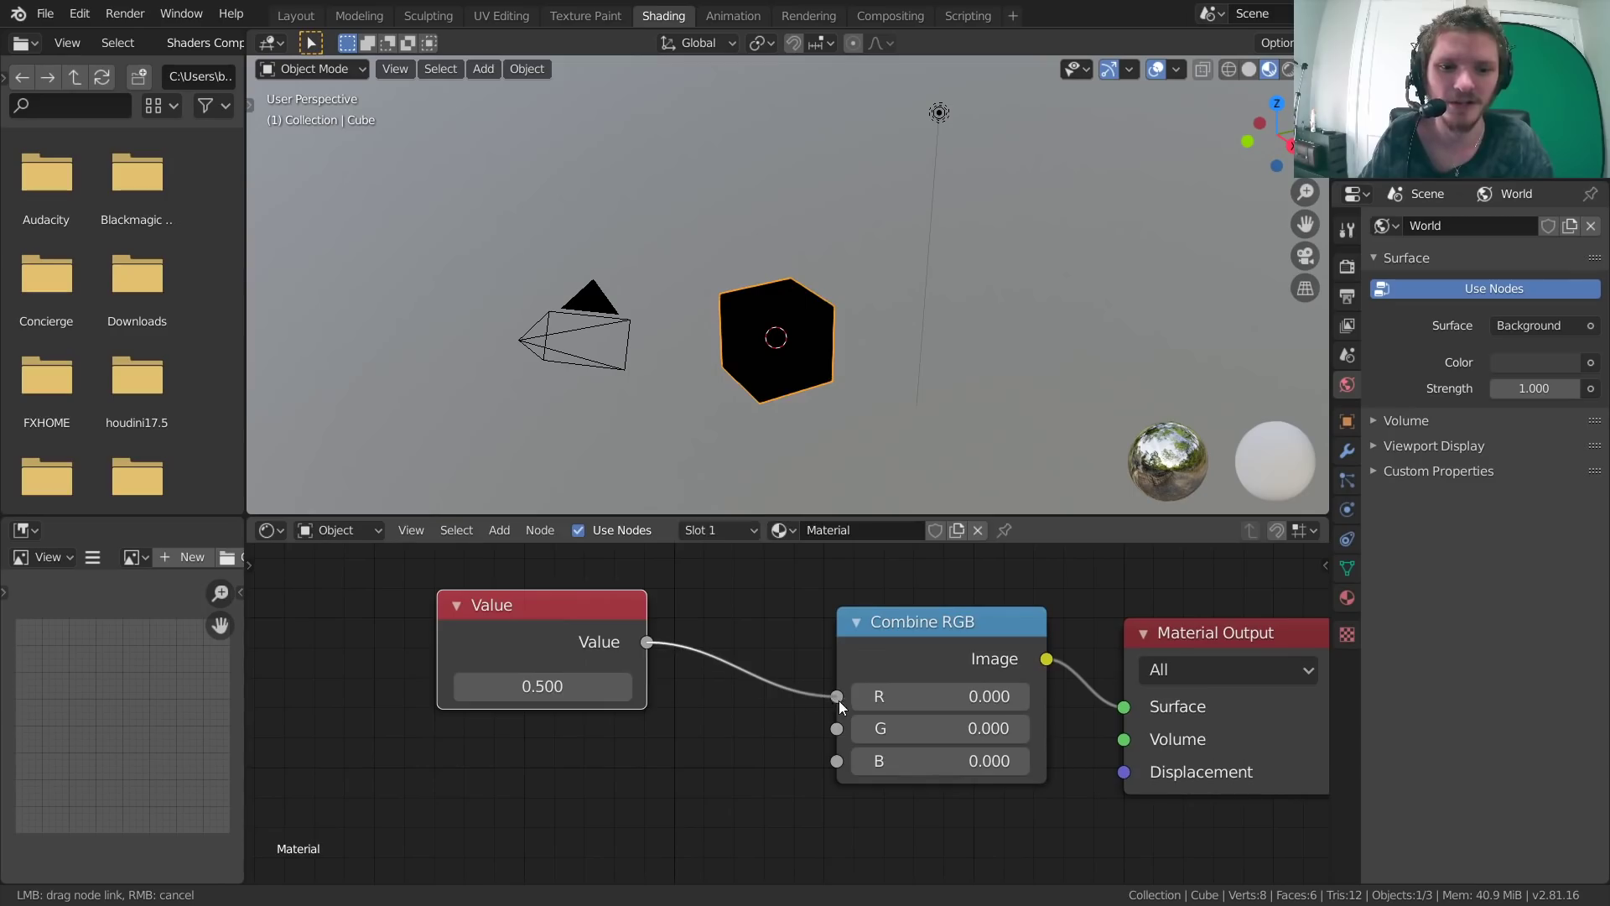
left_click_drag(839, 701, 837, 696)
left_click_drag(542, 686, 486, 686)
key("x")
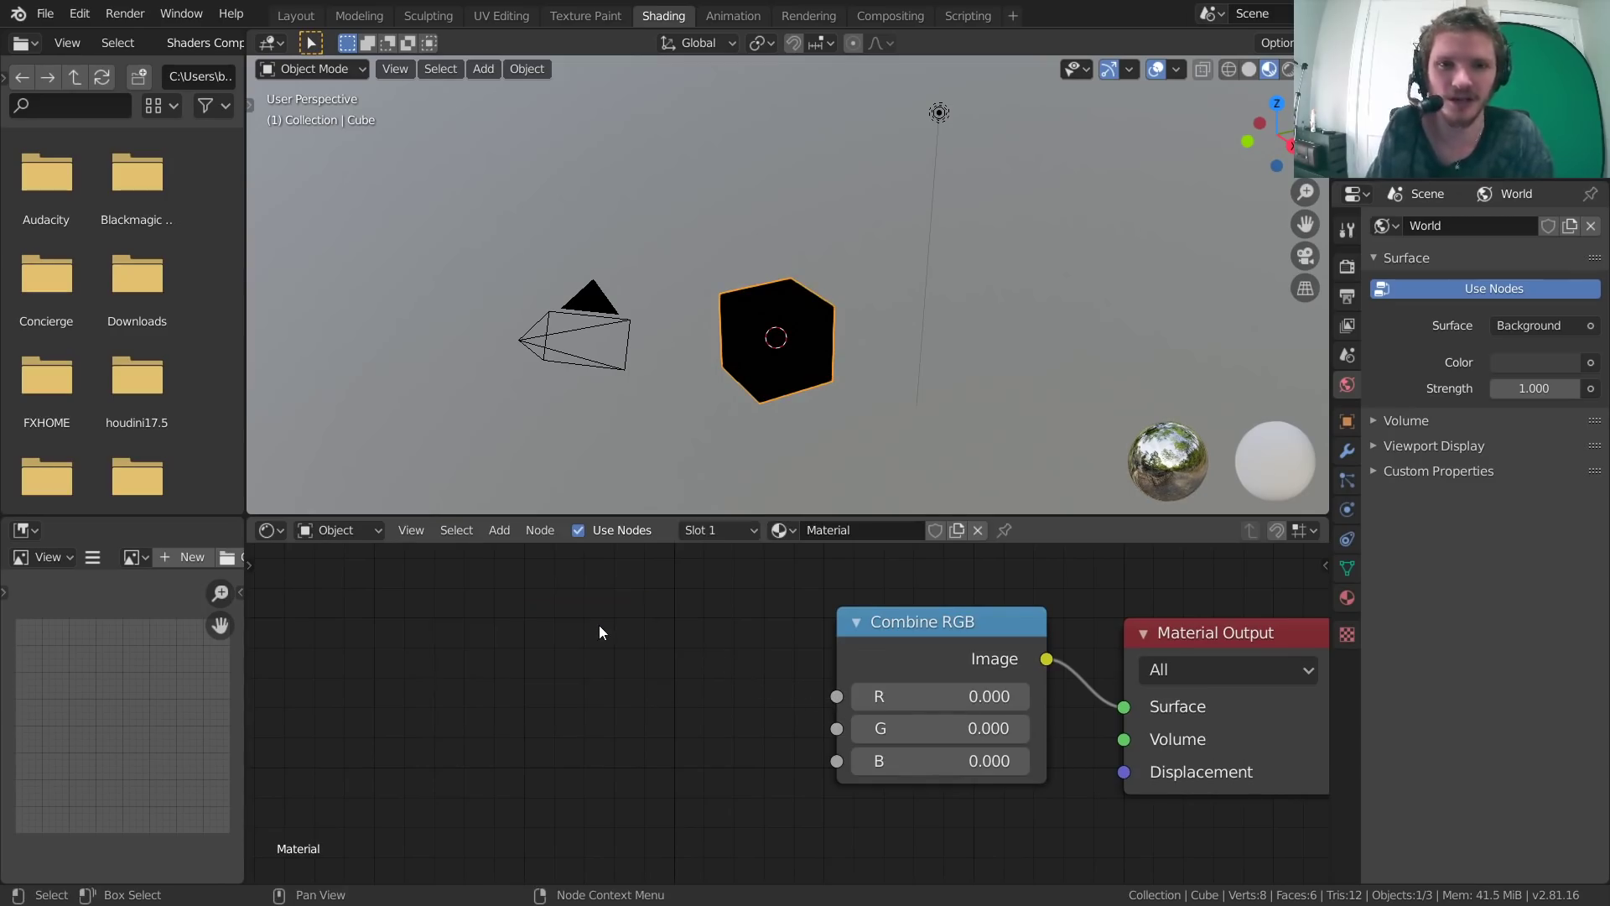
Show the cube's transform values and copy its X location as a new driver.
key("Home")
left_click_drag(686, 664, 621, 670)
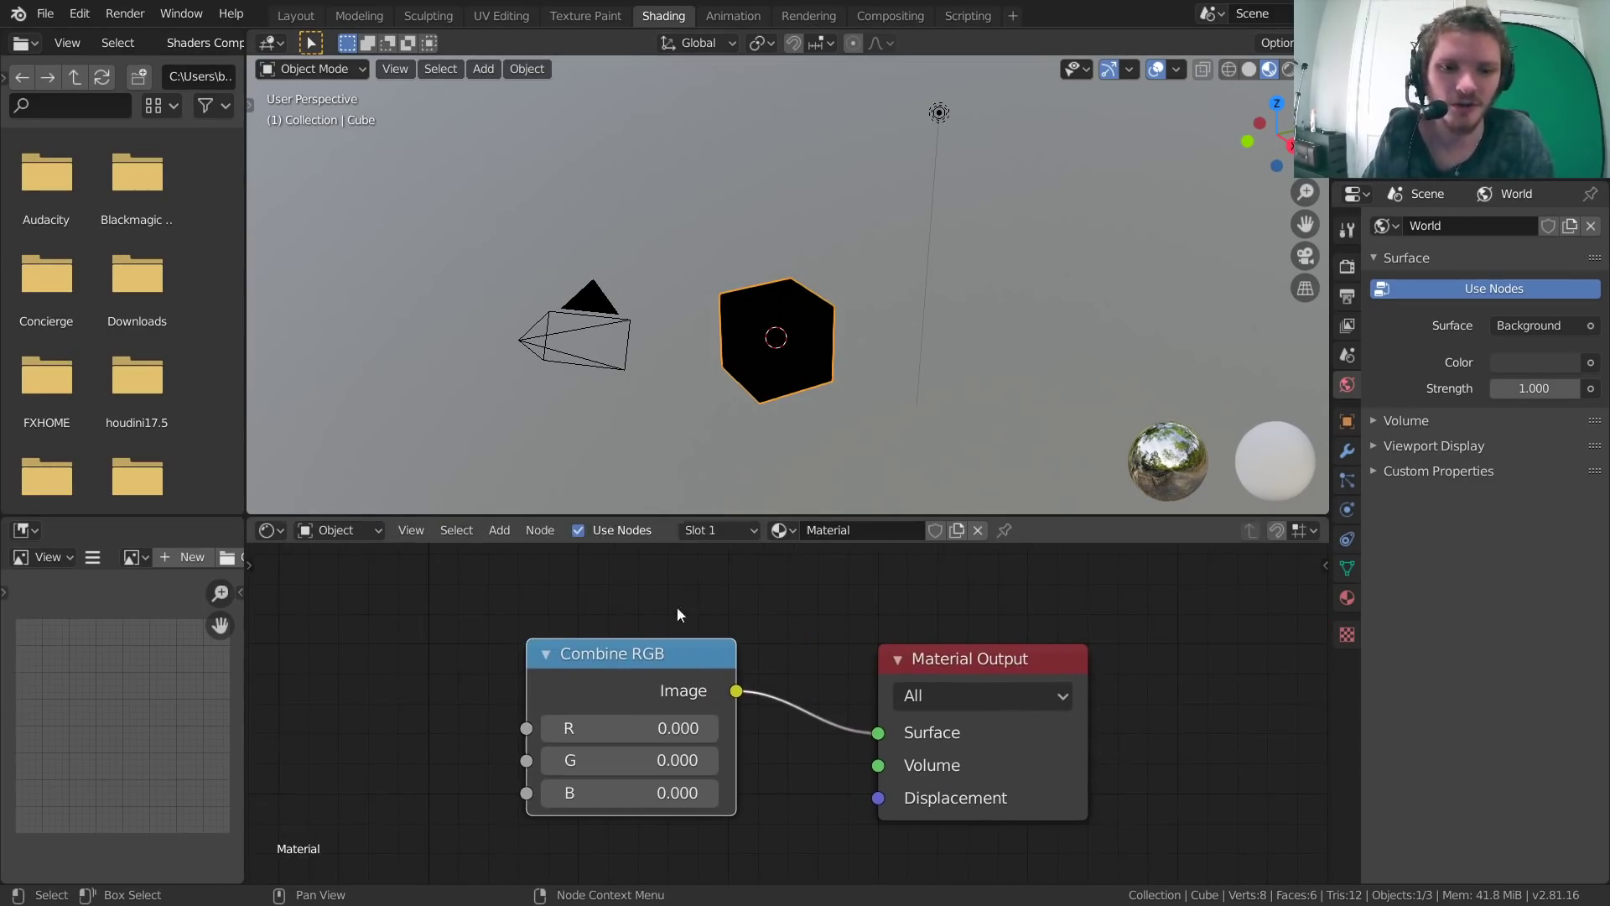
scroll(813, 356, "up", 3)
scroll(762, 344, "up", 1)
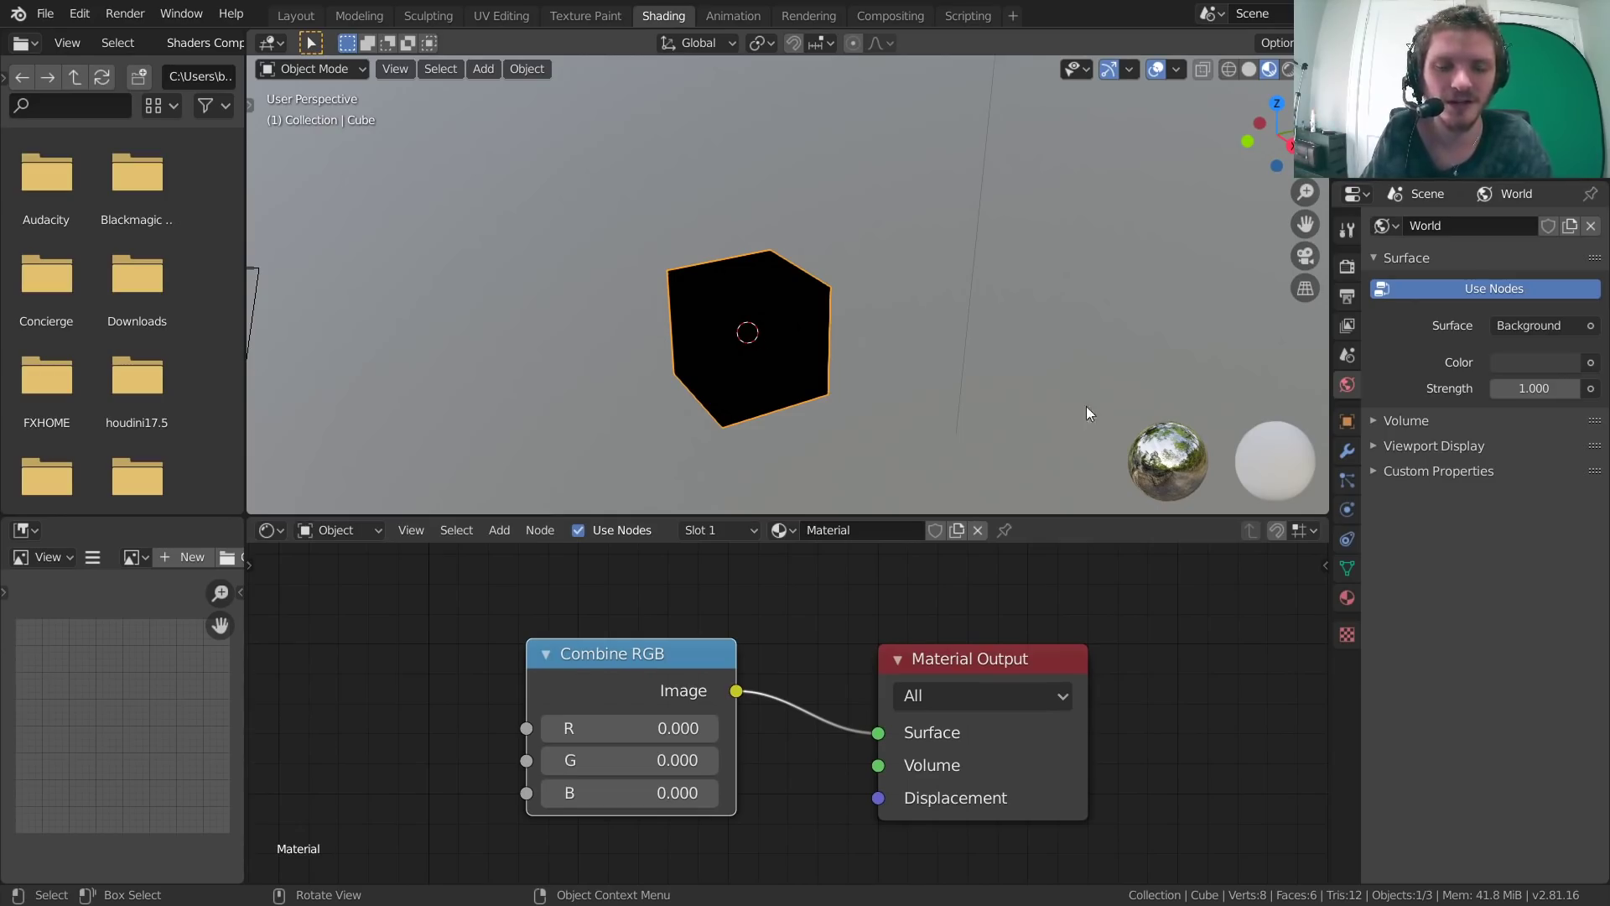
key("n")
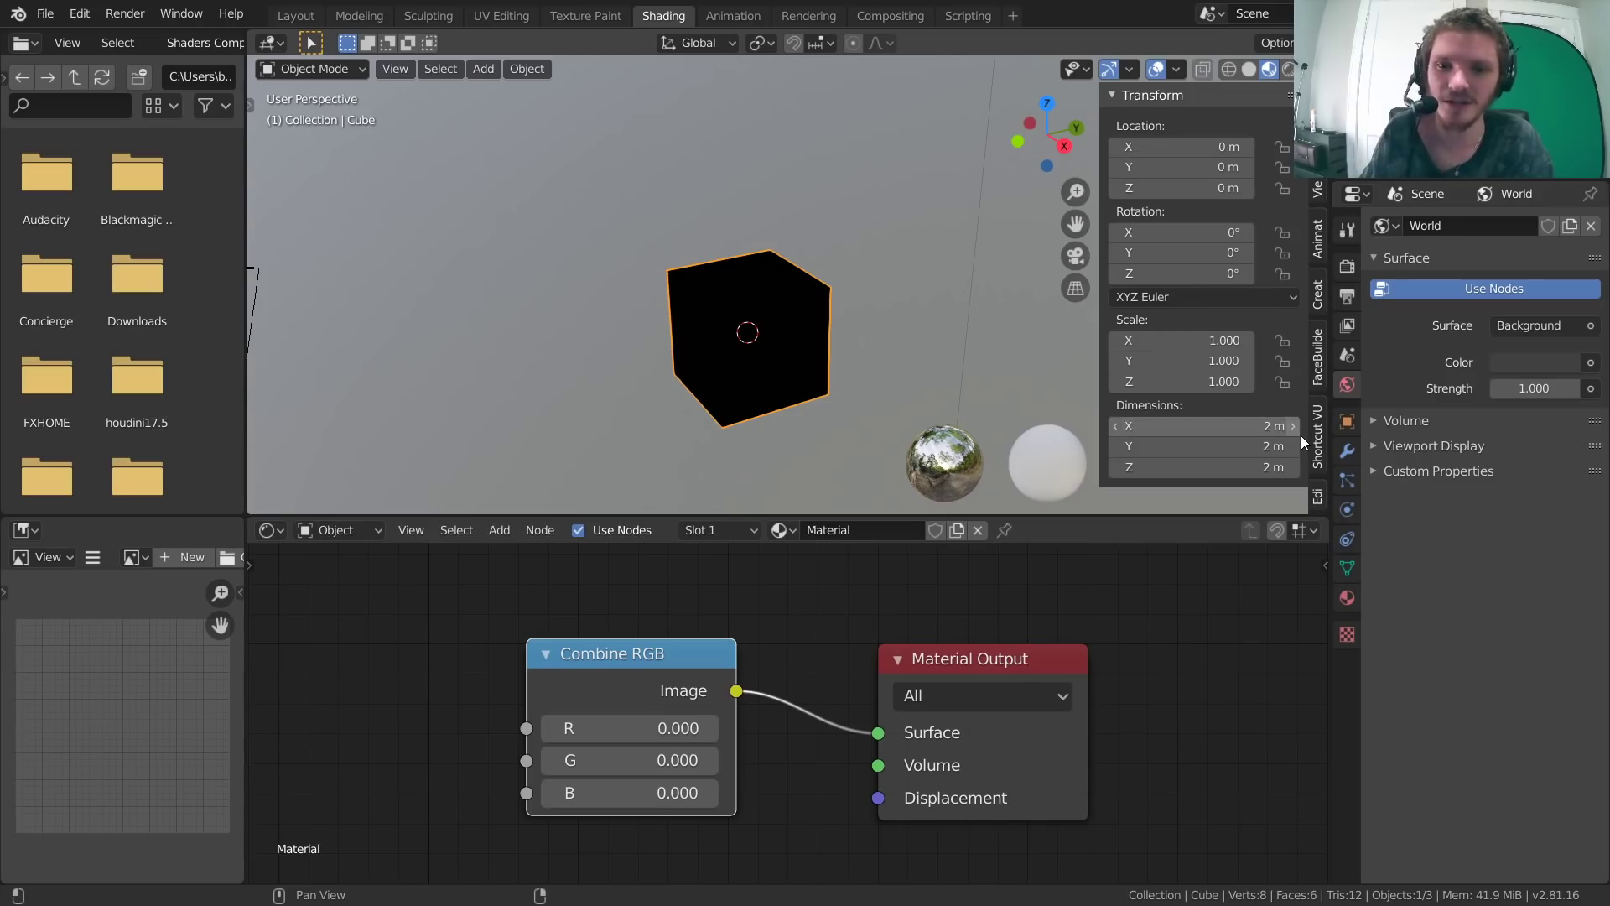
left_click(1346, 566)
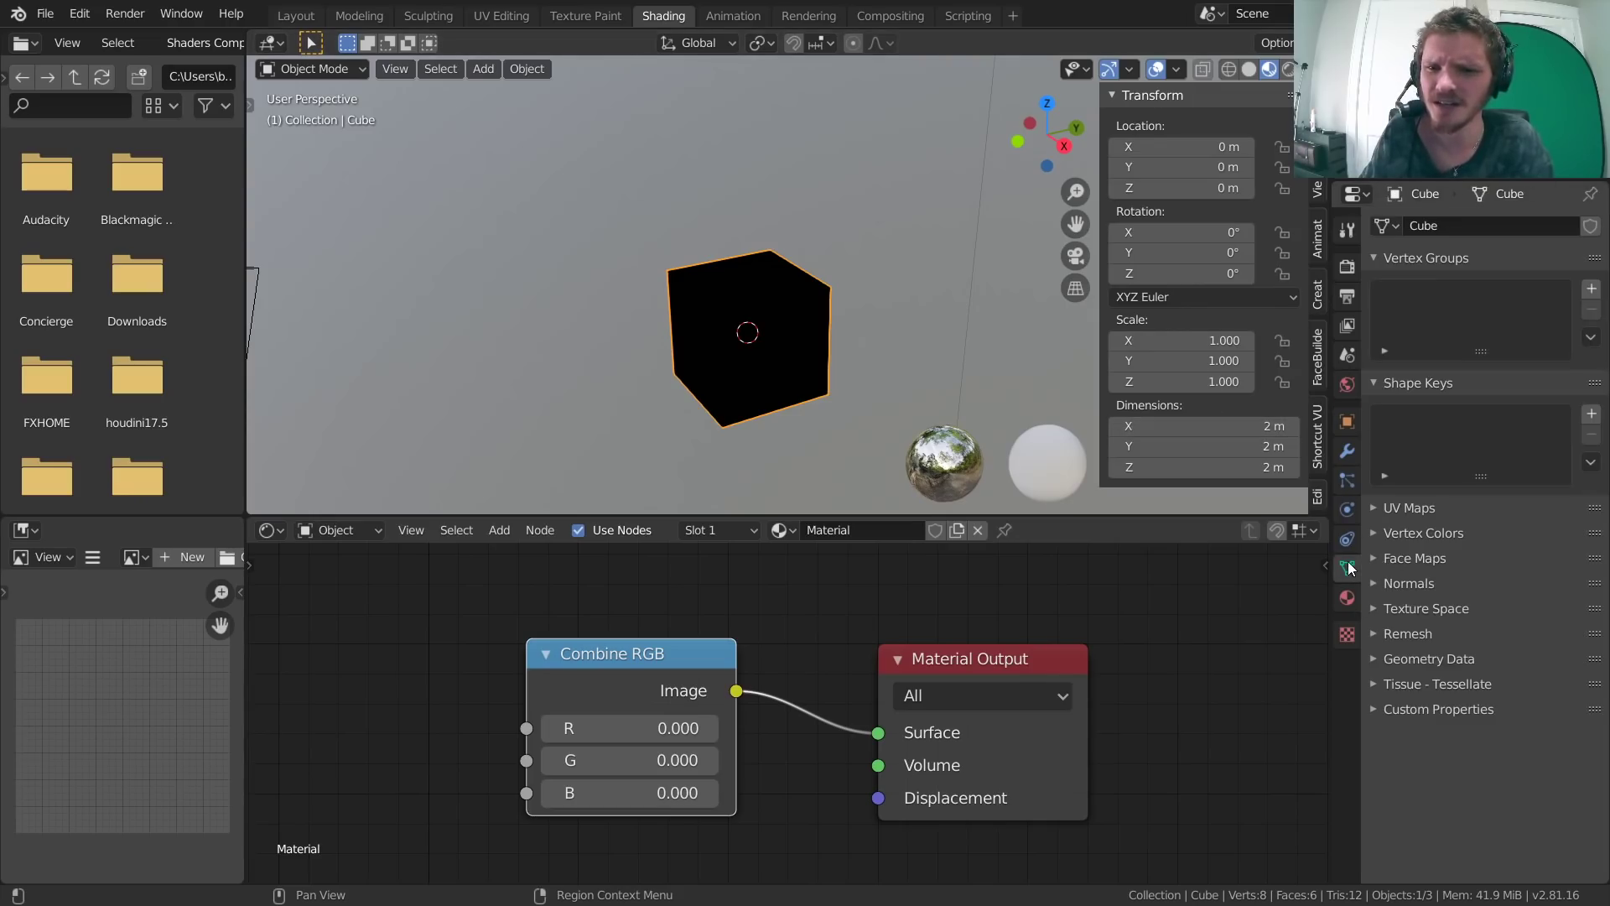
left_click(1346, 423)
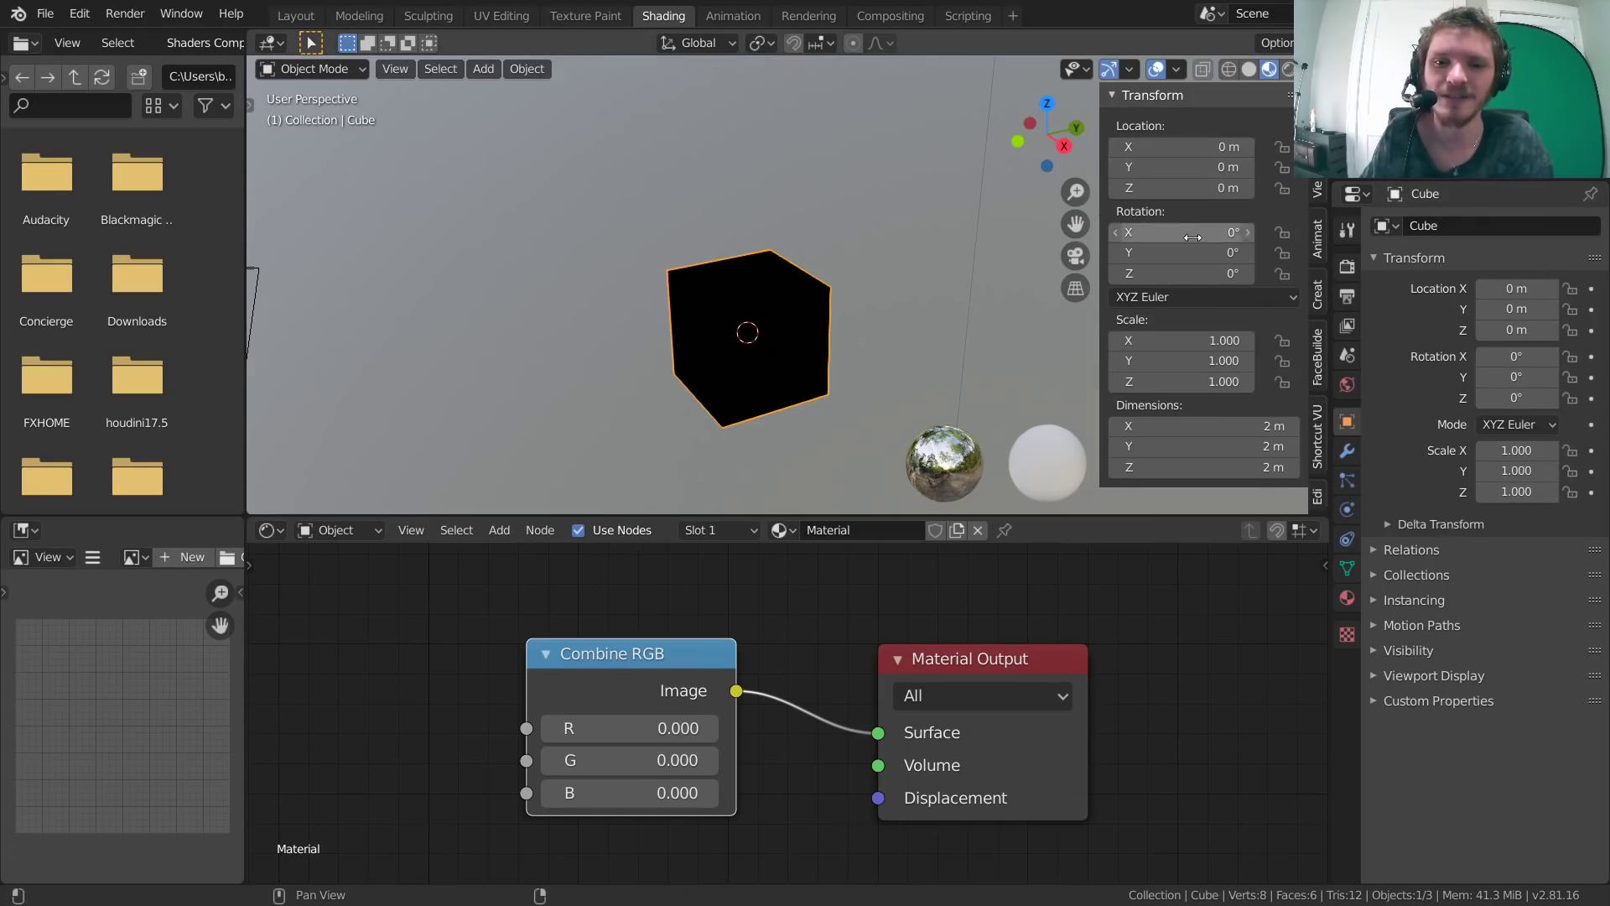
right_click(1184, 142)
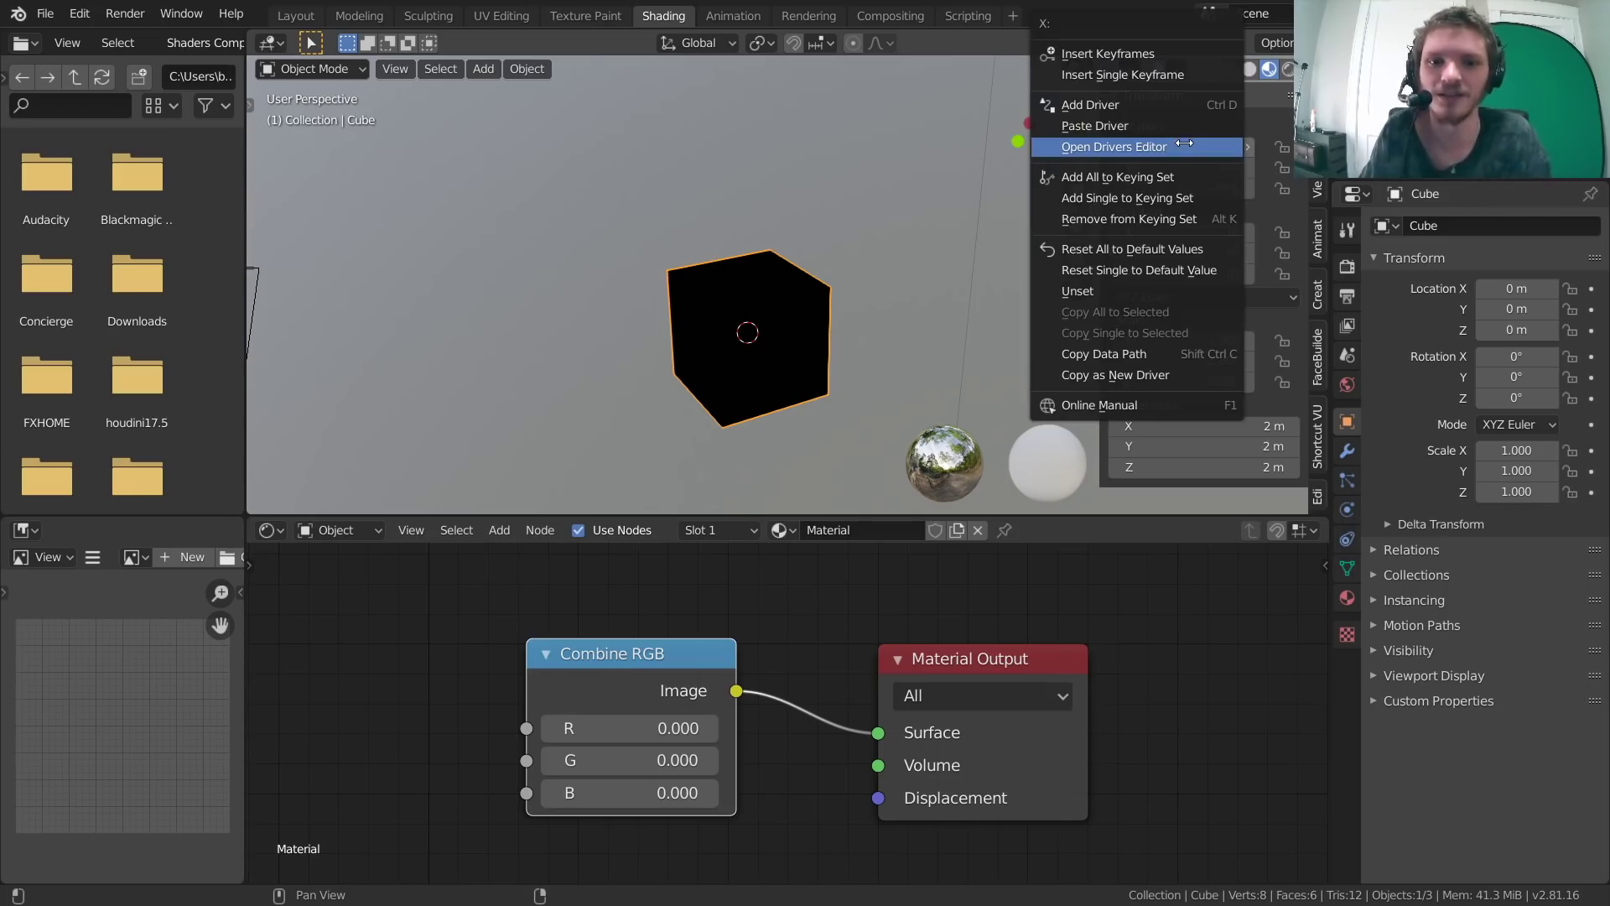
left_click(1116, 374)
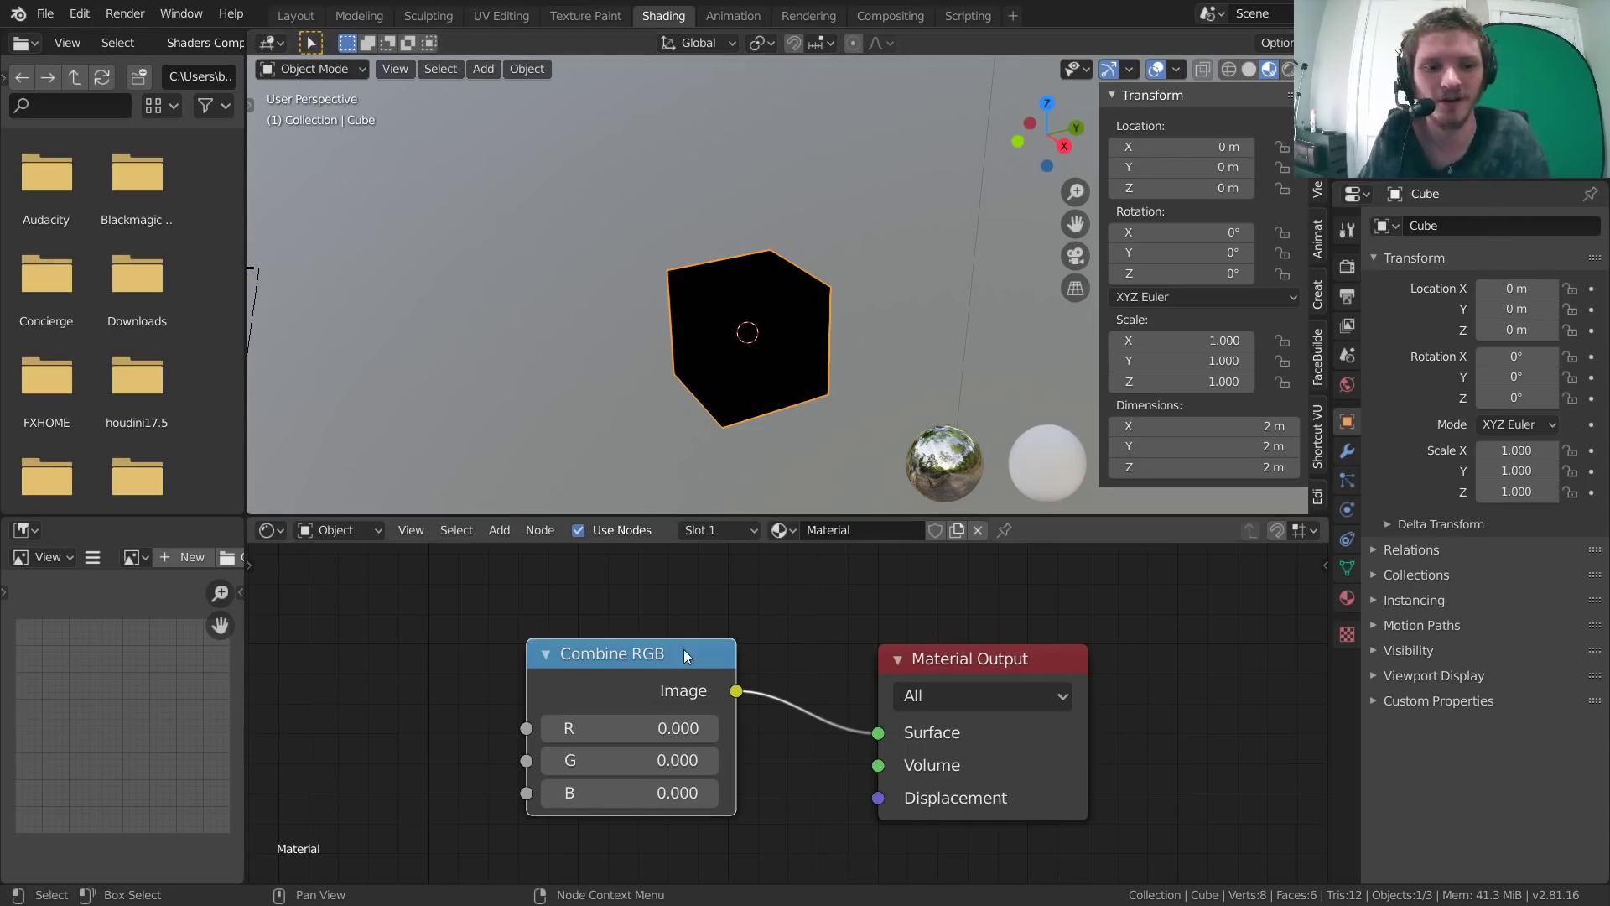
Paste the copied driver onto the R value of the Combine RGB node.
middle_click_drag(683, 649, 845, 591)
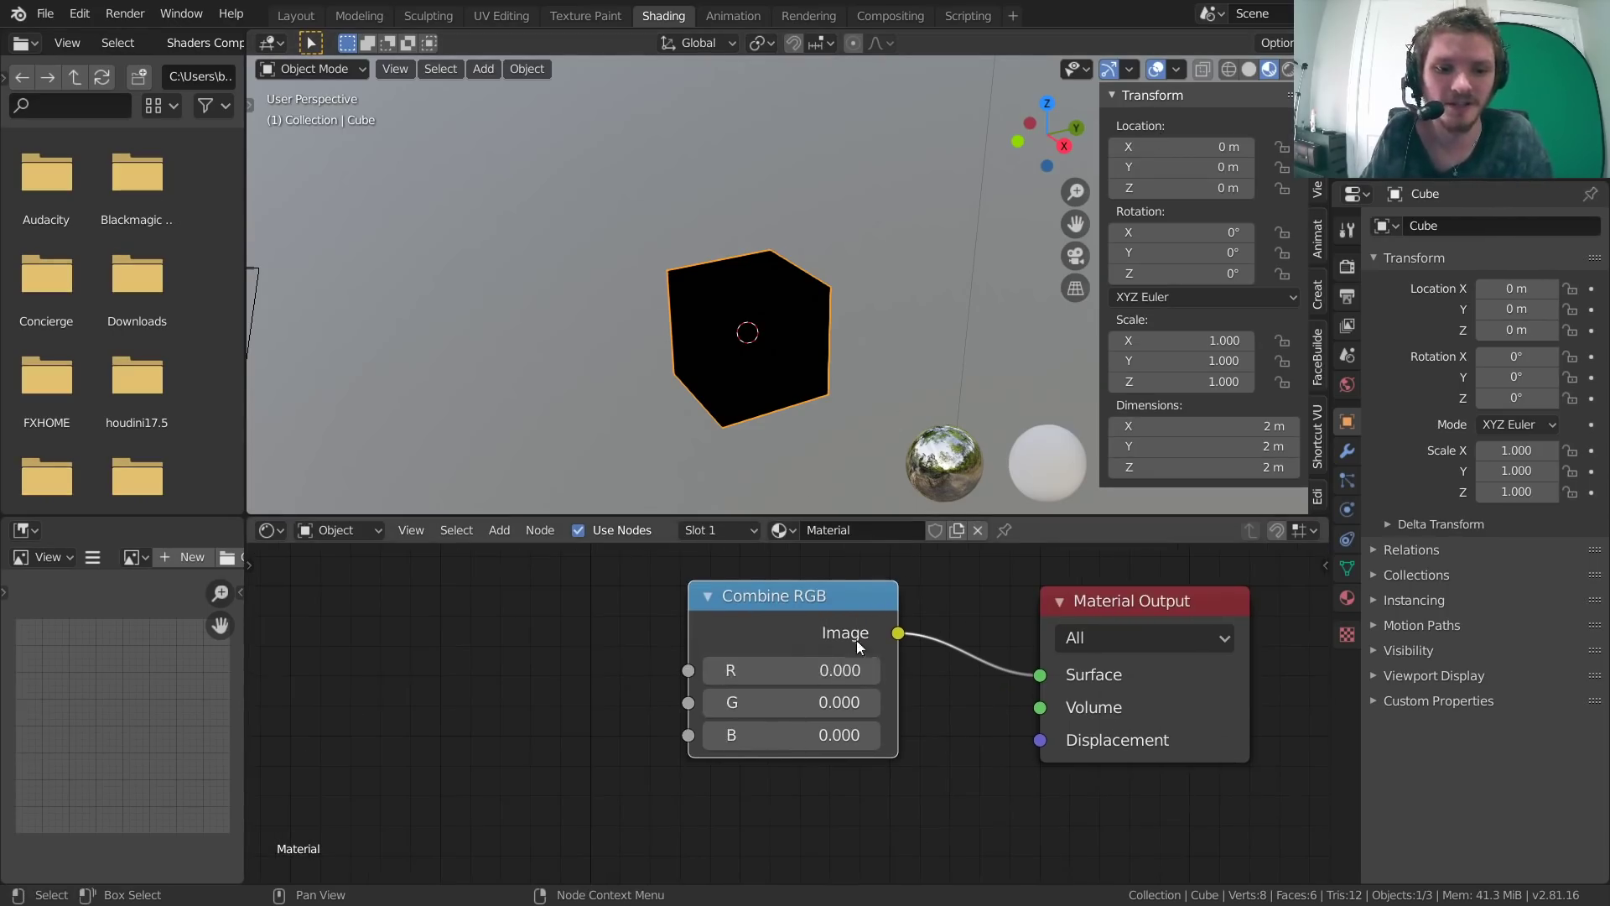
right_click(788, 666)
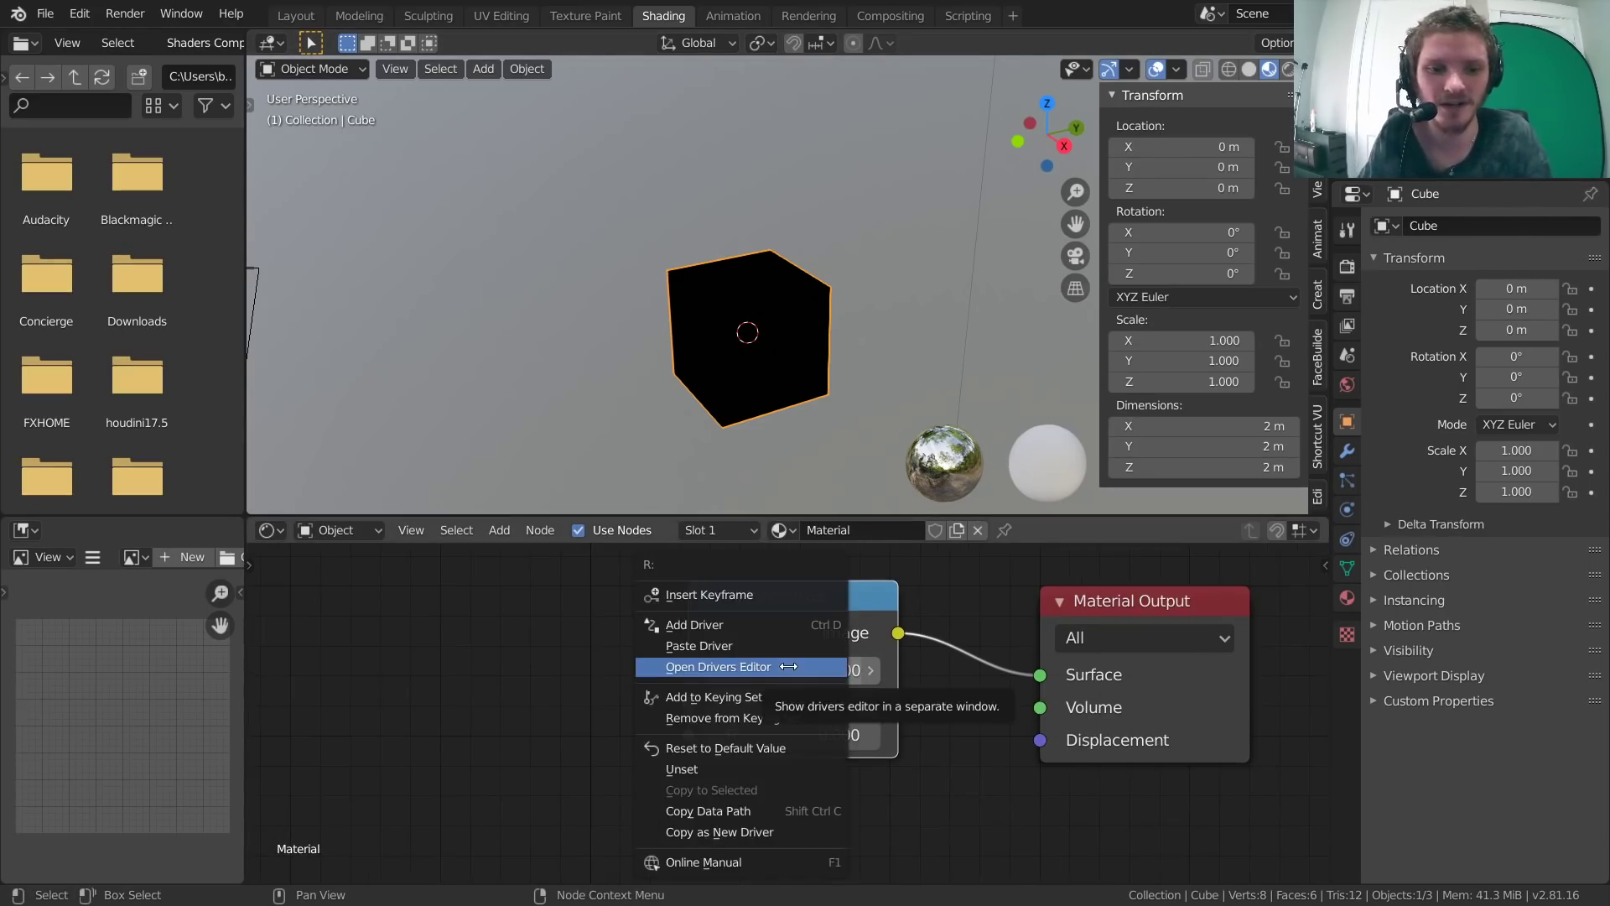
left_click(717, 648)
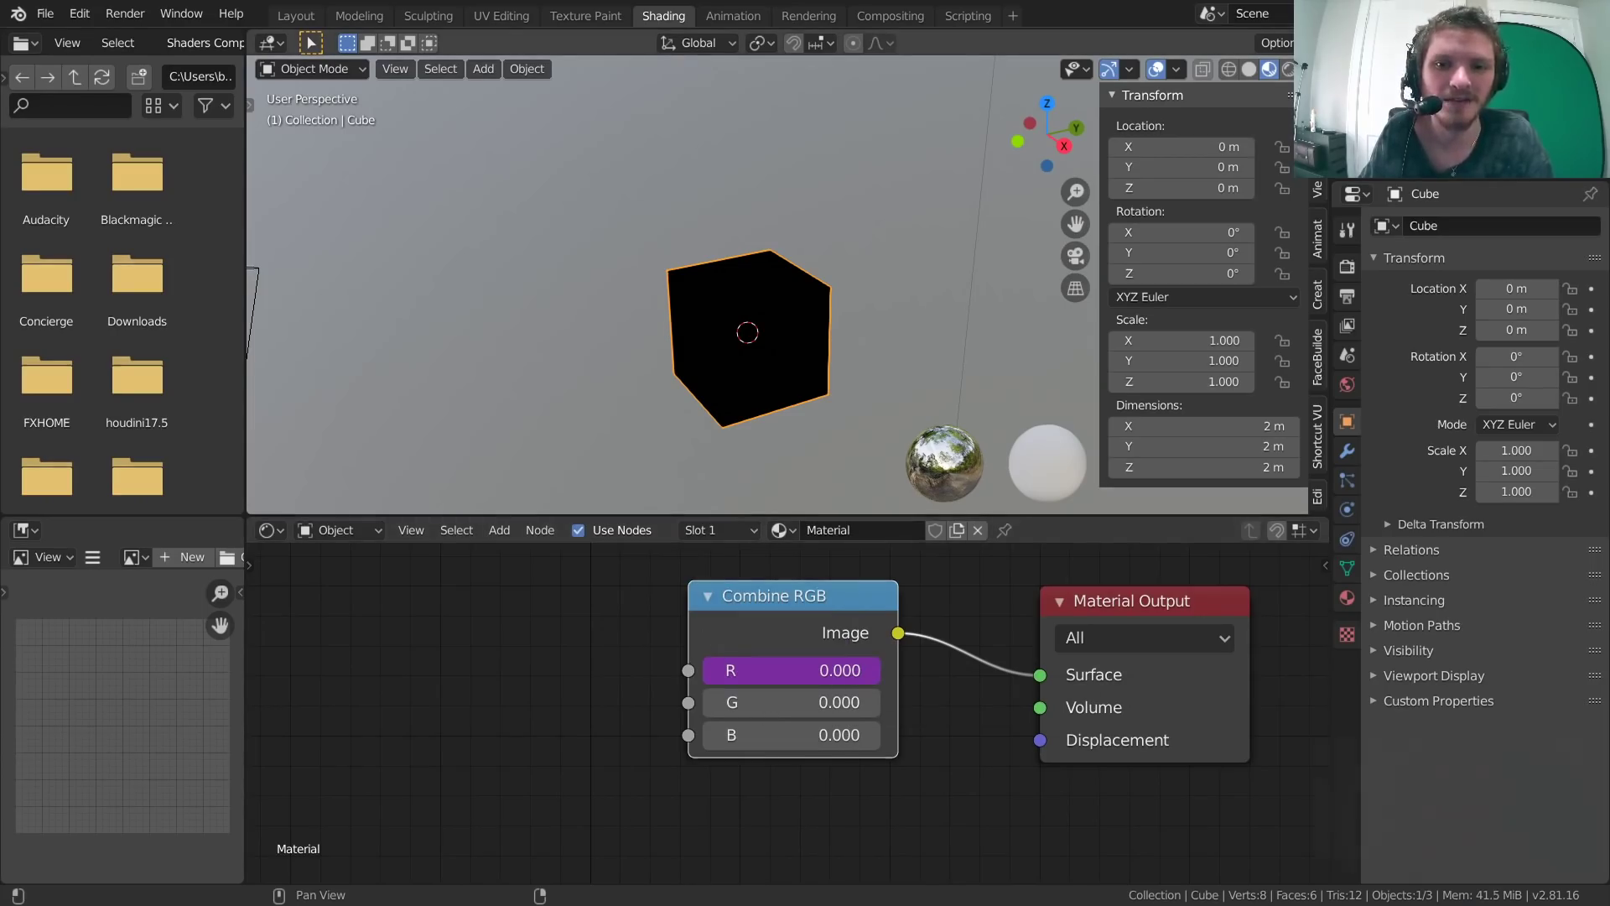
Test the driver by changing the cube's X location to 0.54 m and moving it along global X to about 0.46 m.
left_click_drag(1195, 146, 1258, 146)
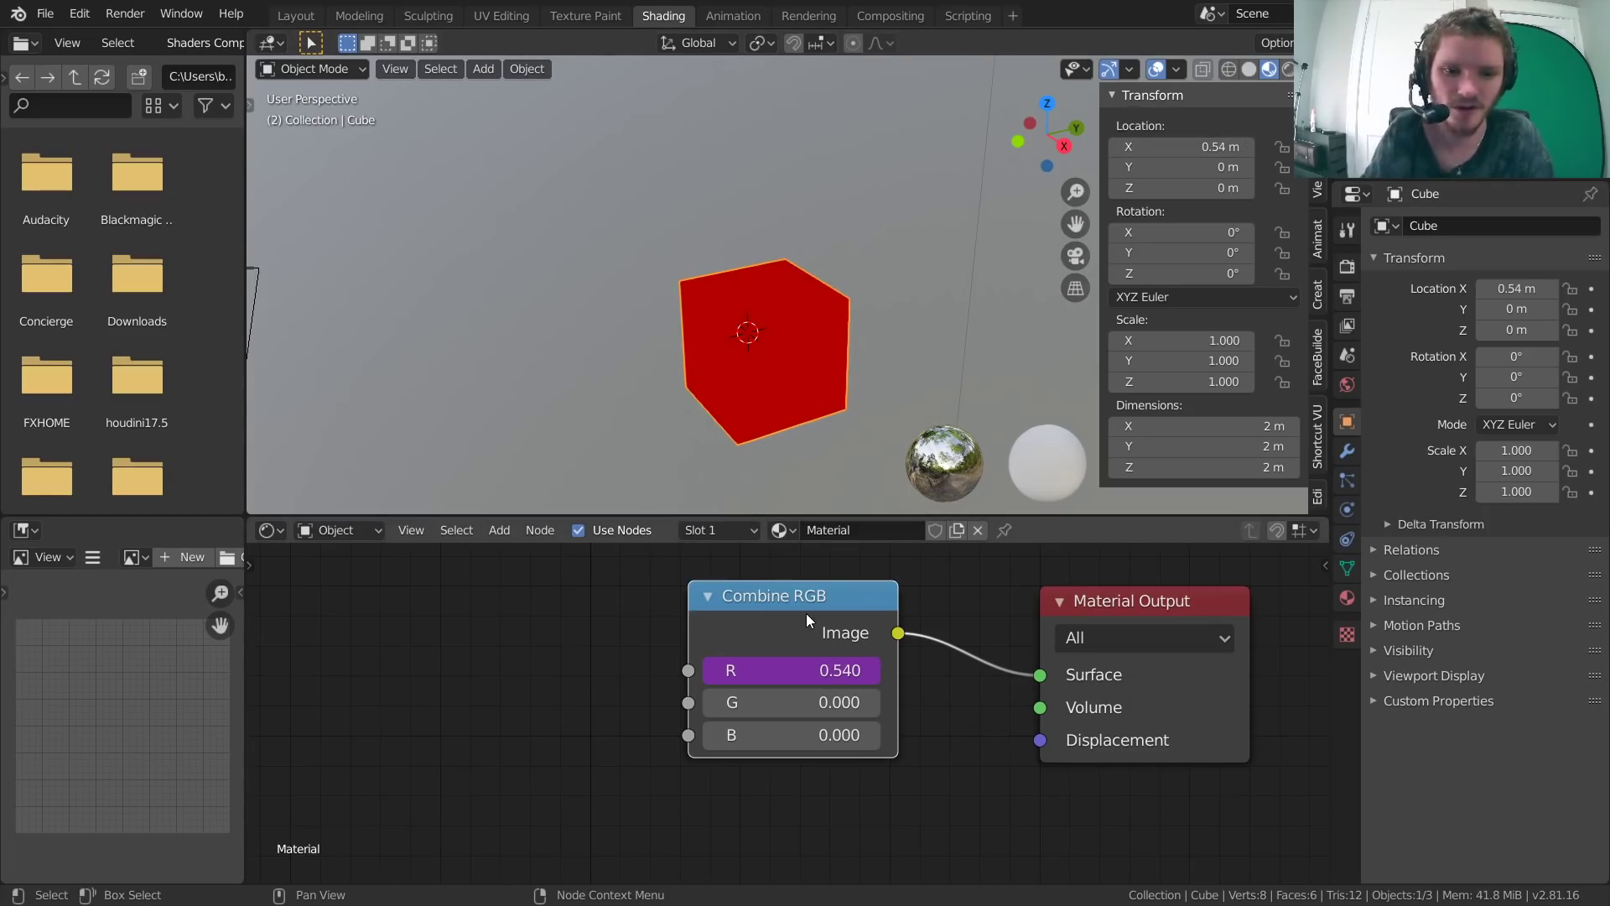
type("0.540")
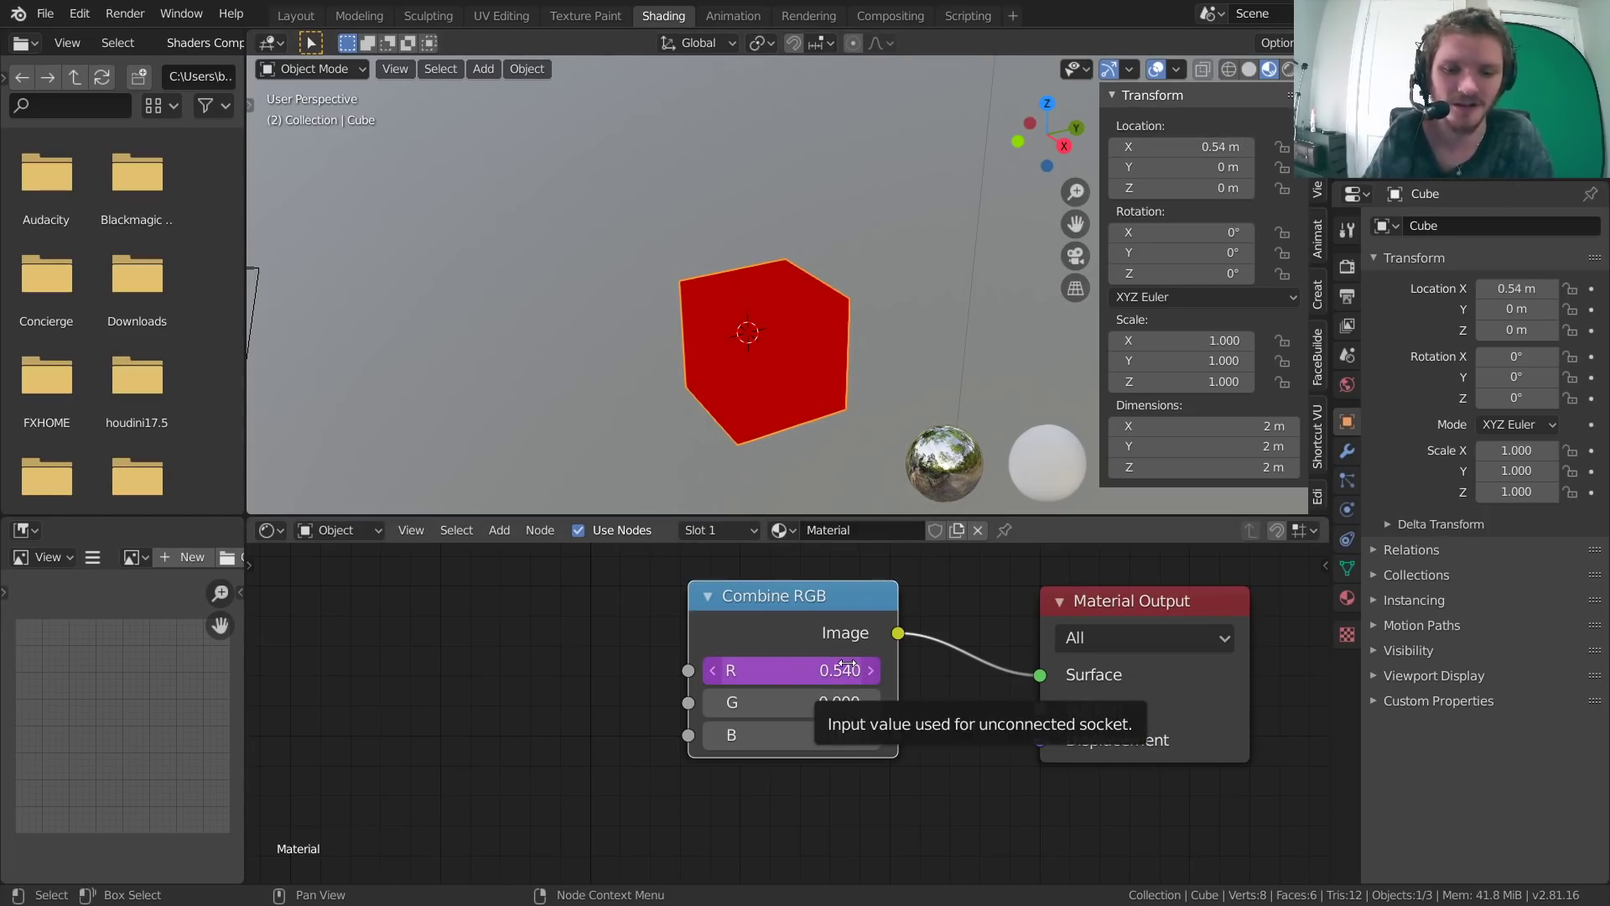
key("Left")
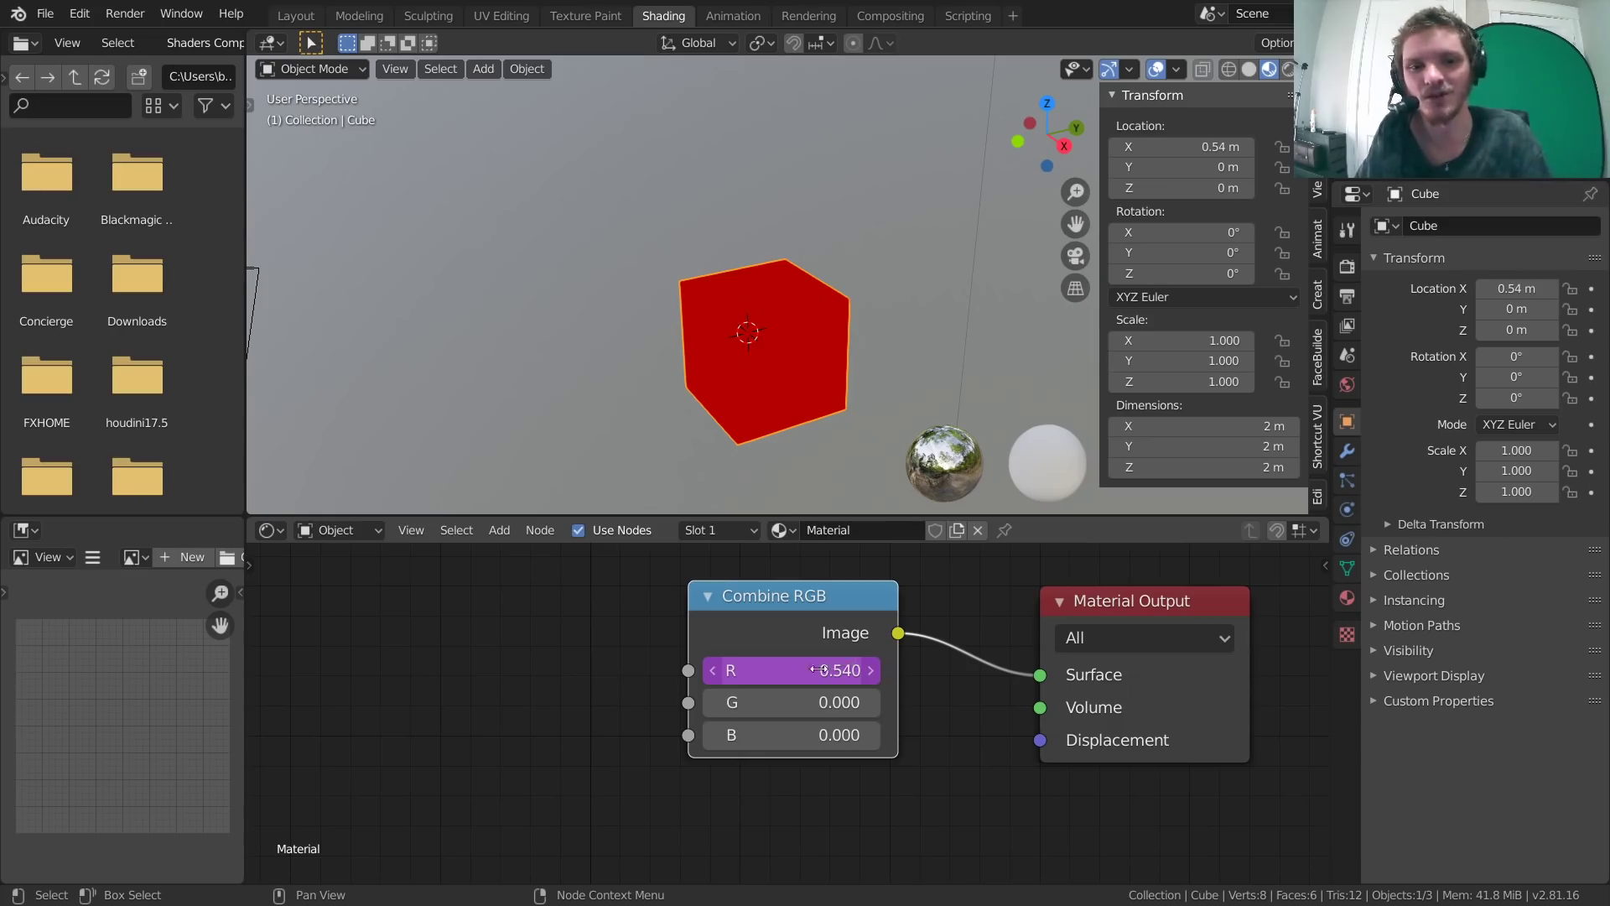
key("g")
key("x")
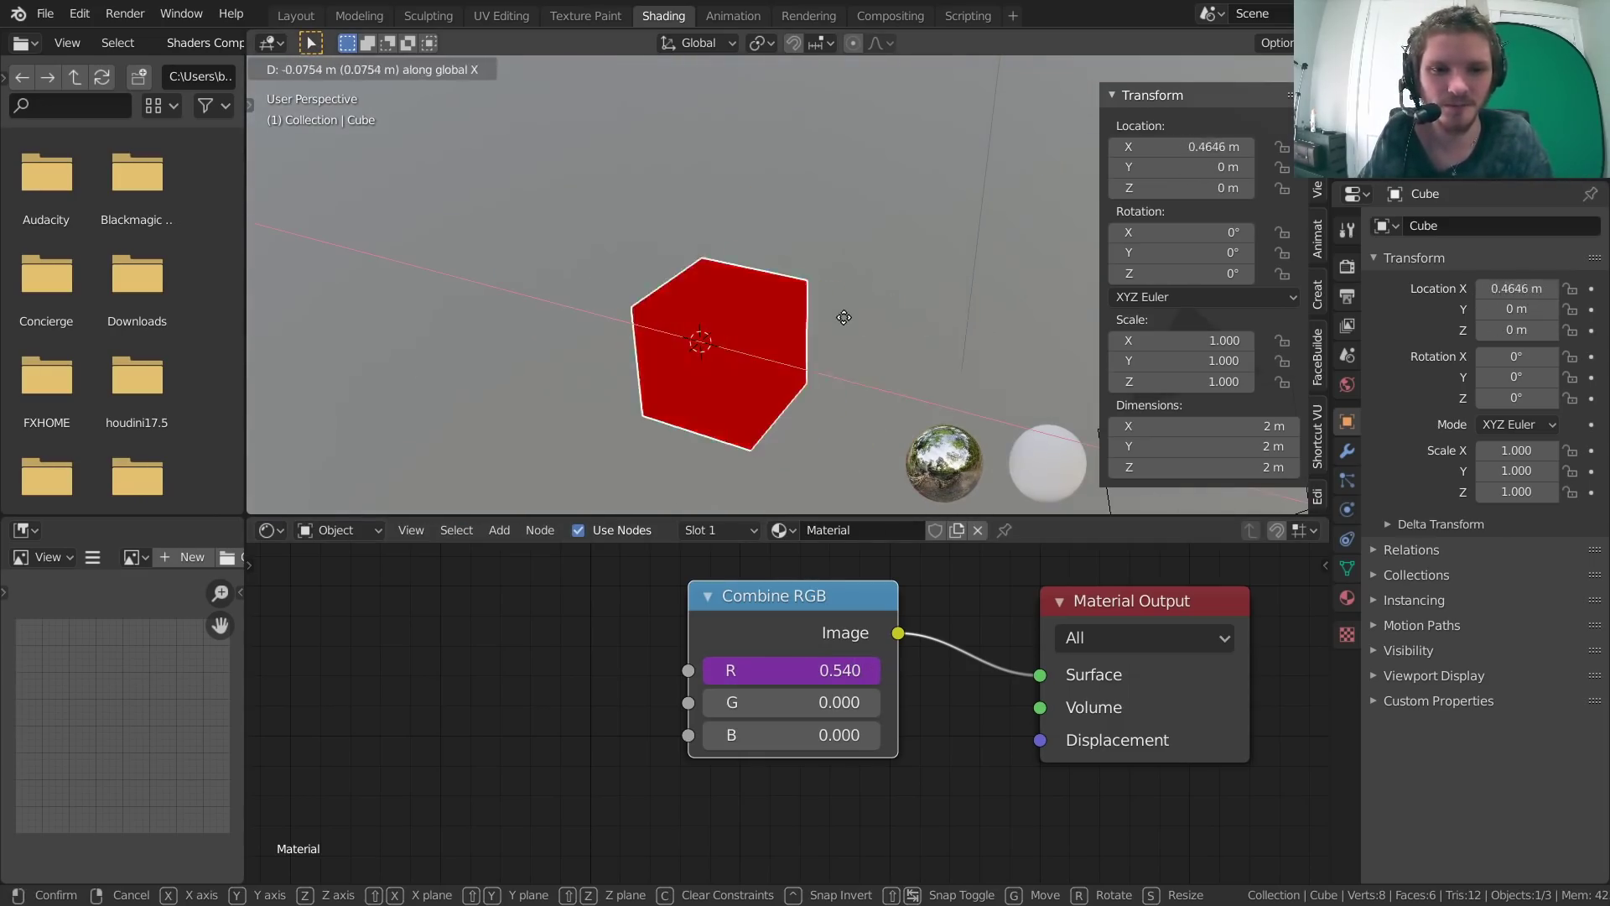
left_click(844, 317)
middle_click_drag(843, 317, 721, 327)
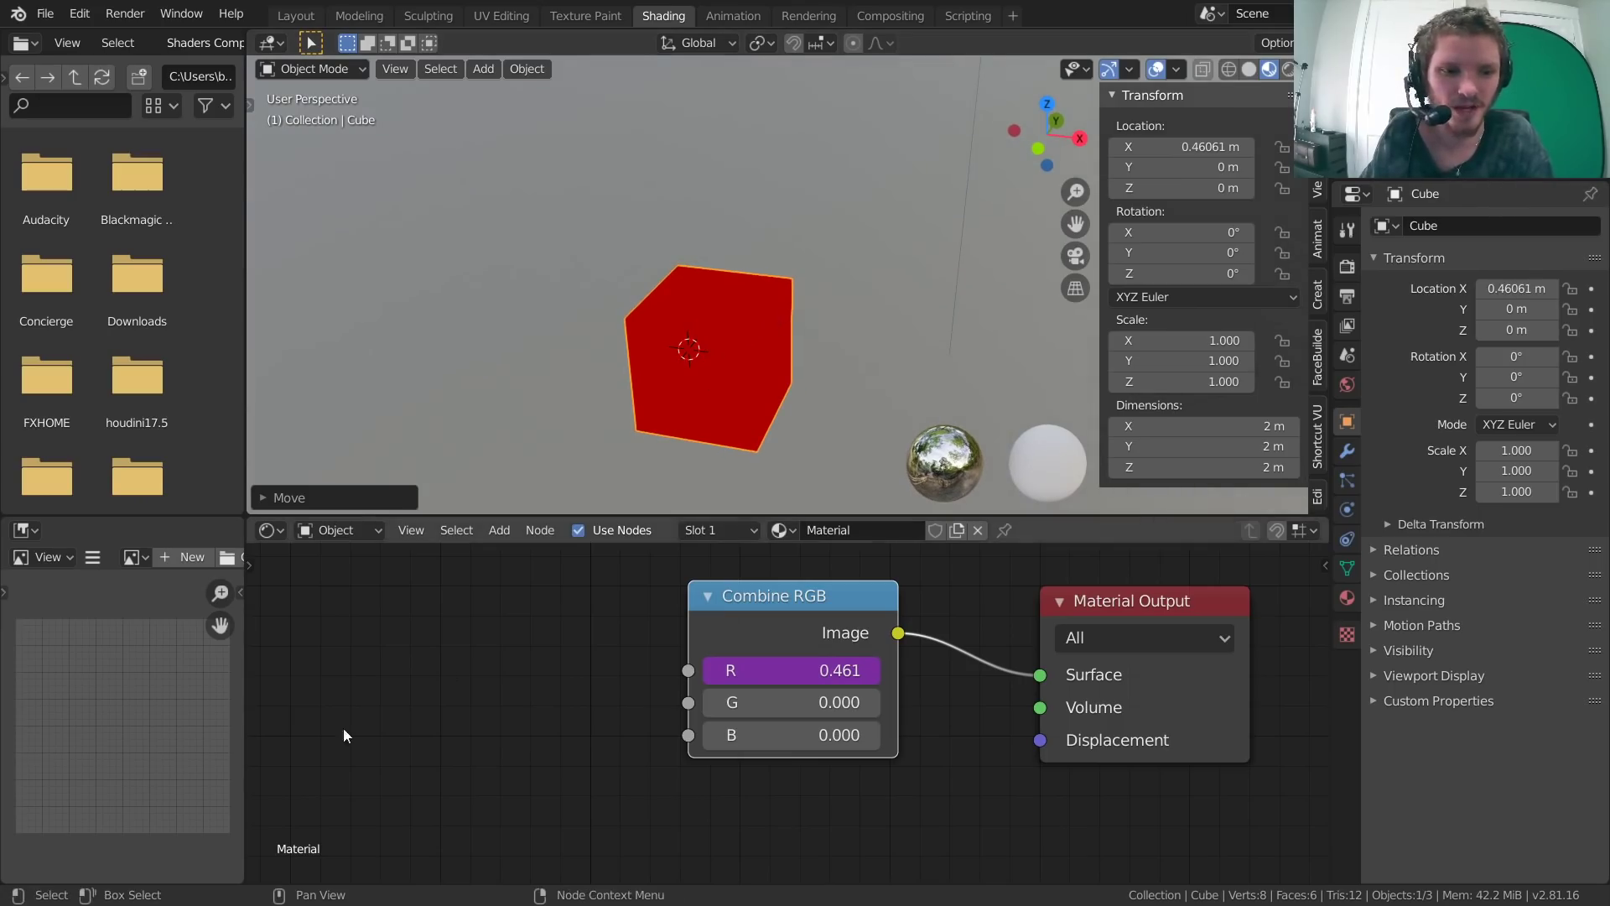
Split a narrow area off the bottom of the node editor and turn it into a Timeline.
left_click_drag(250, 879, 260, 826)
left_click(270, 832)
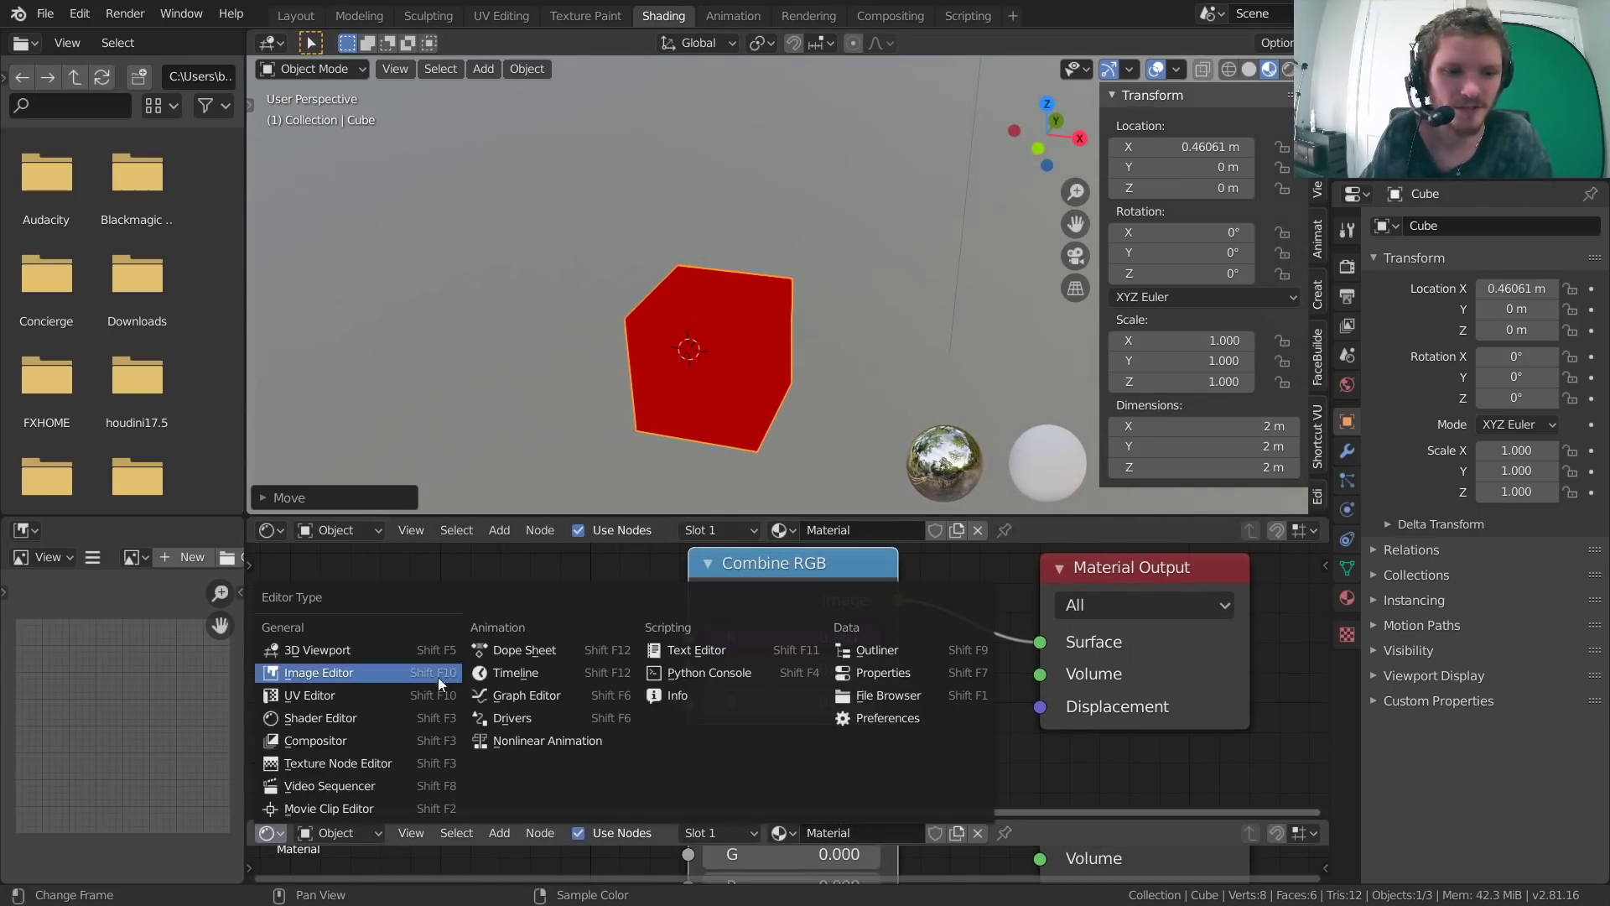
left_click(490, 678)
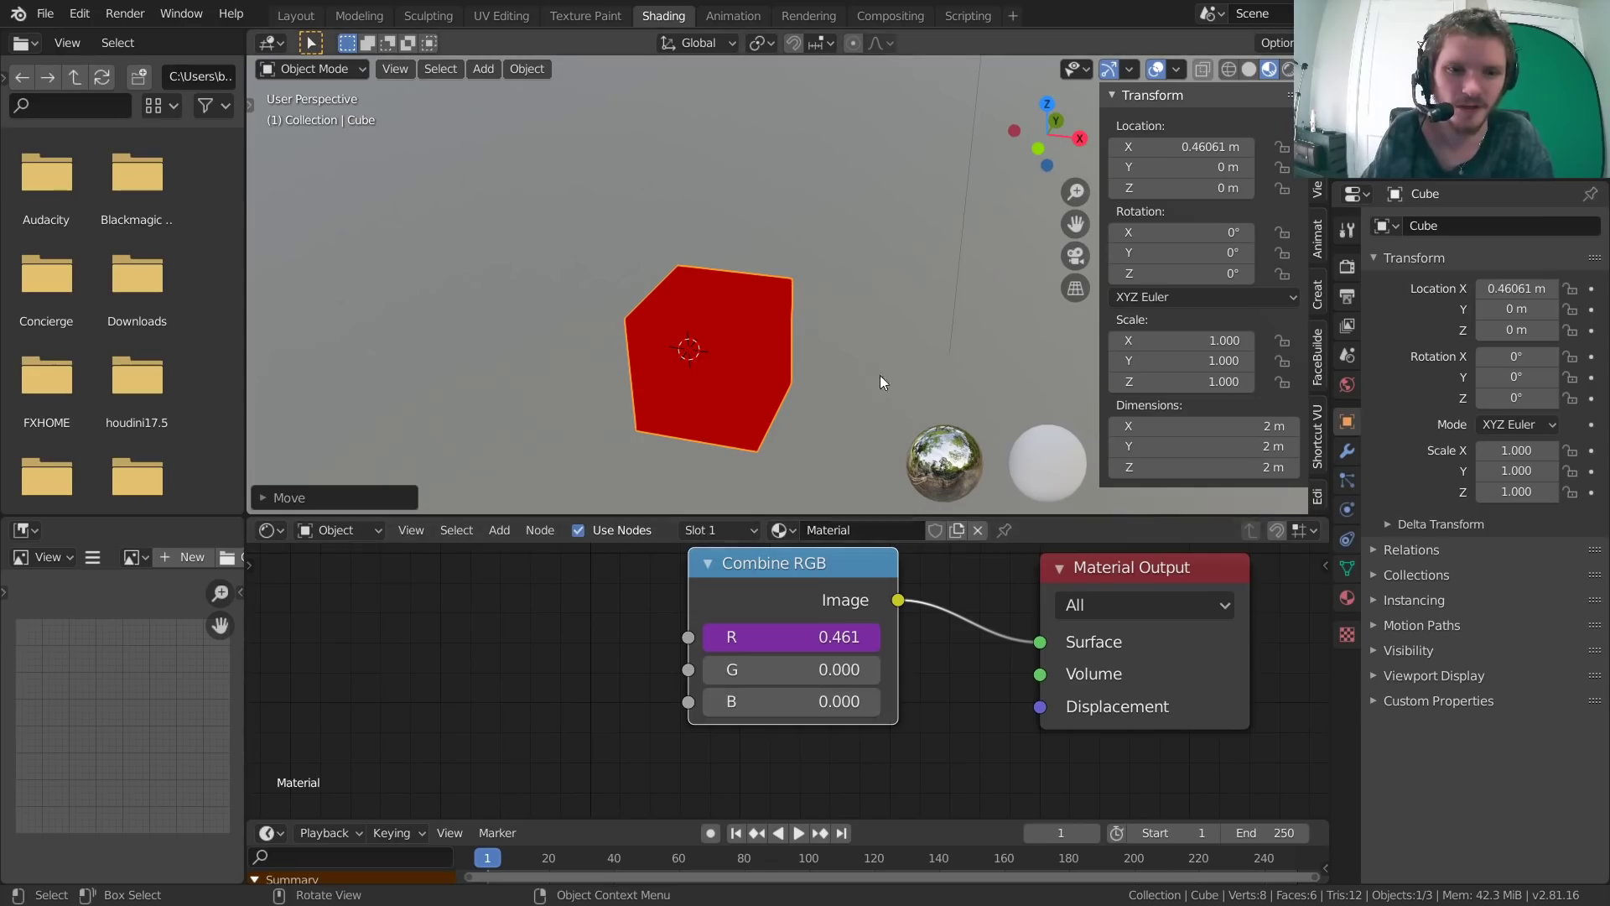
Set the cube's X location to 0 m and keyframe its location at frame 1.
left_click(1226, 145)
type("0")
key("Return")
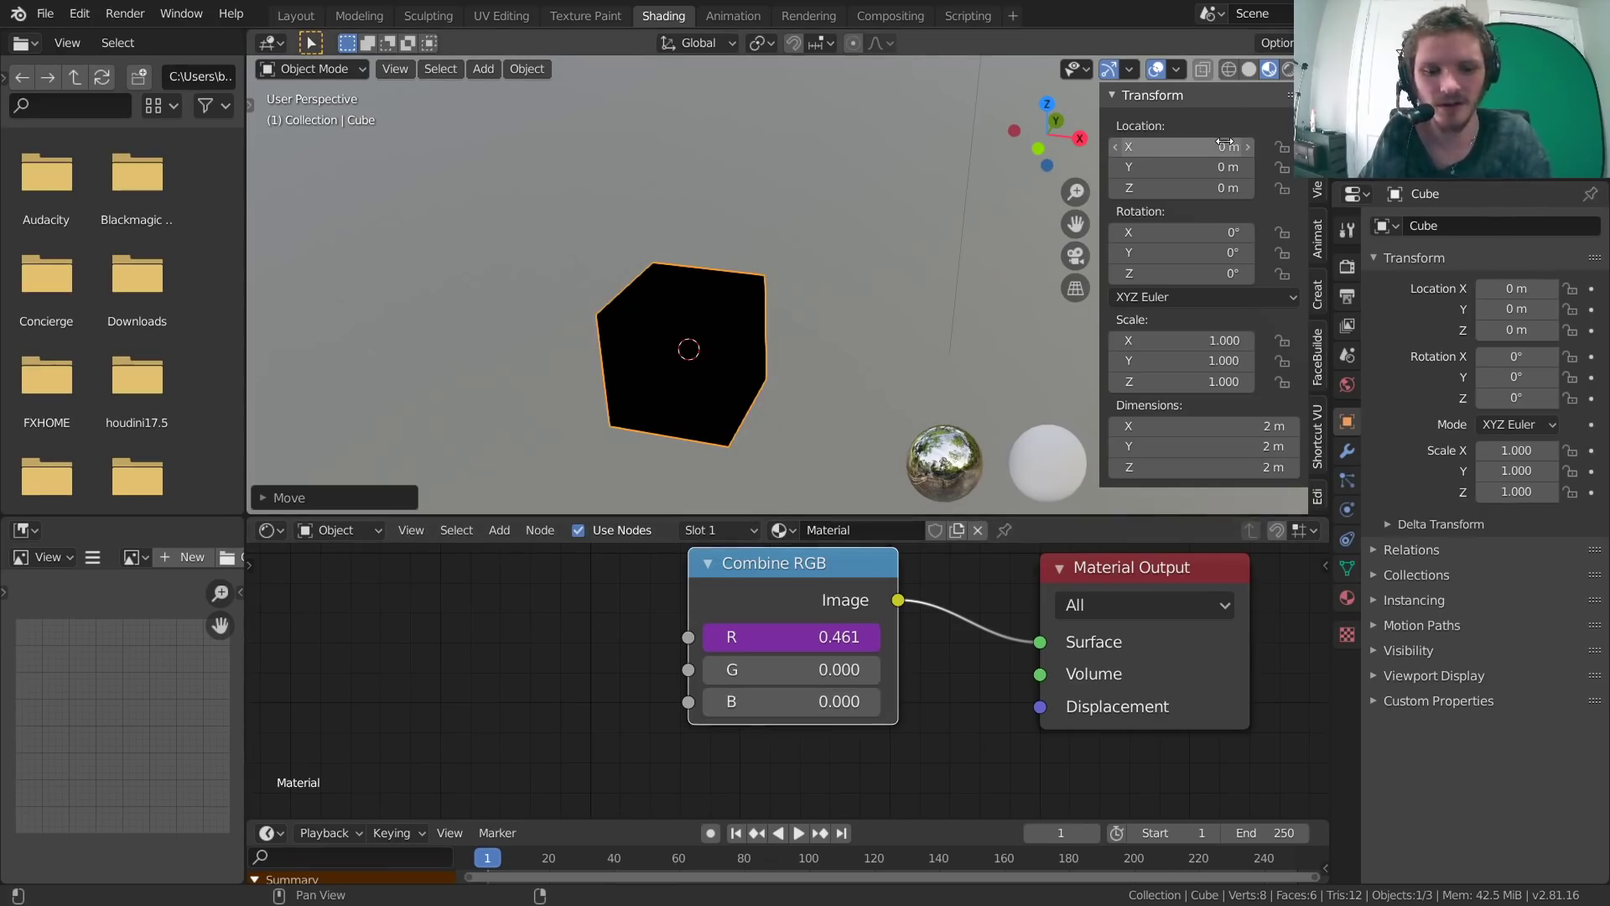
key("i")
At frame 41, move the cube along global X to about 3.51 m and keyframe its location.
key("space")
left_click(621, 859)
key("space")
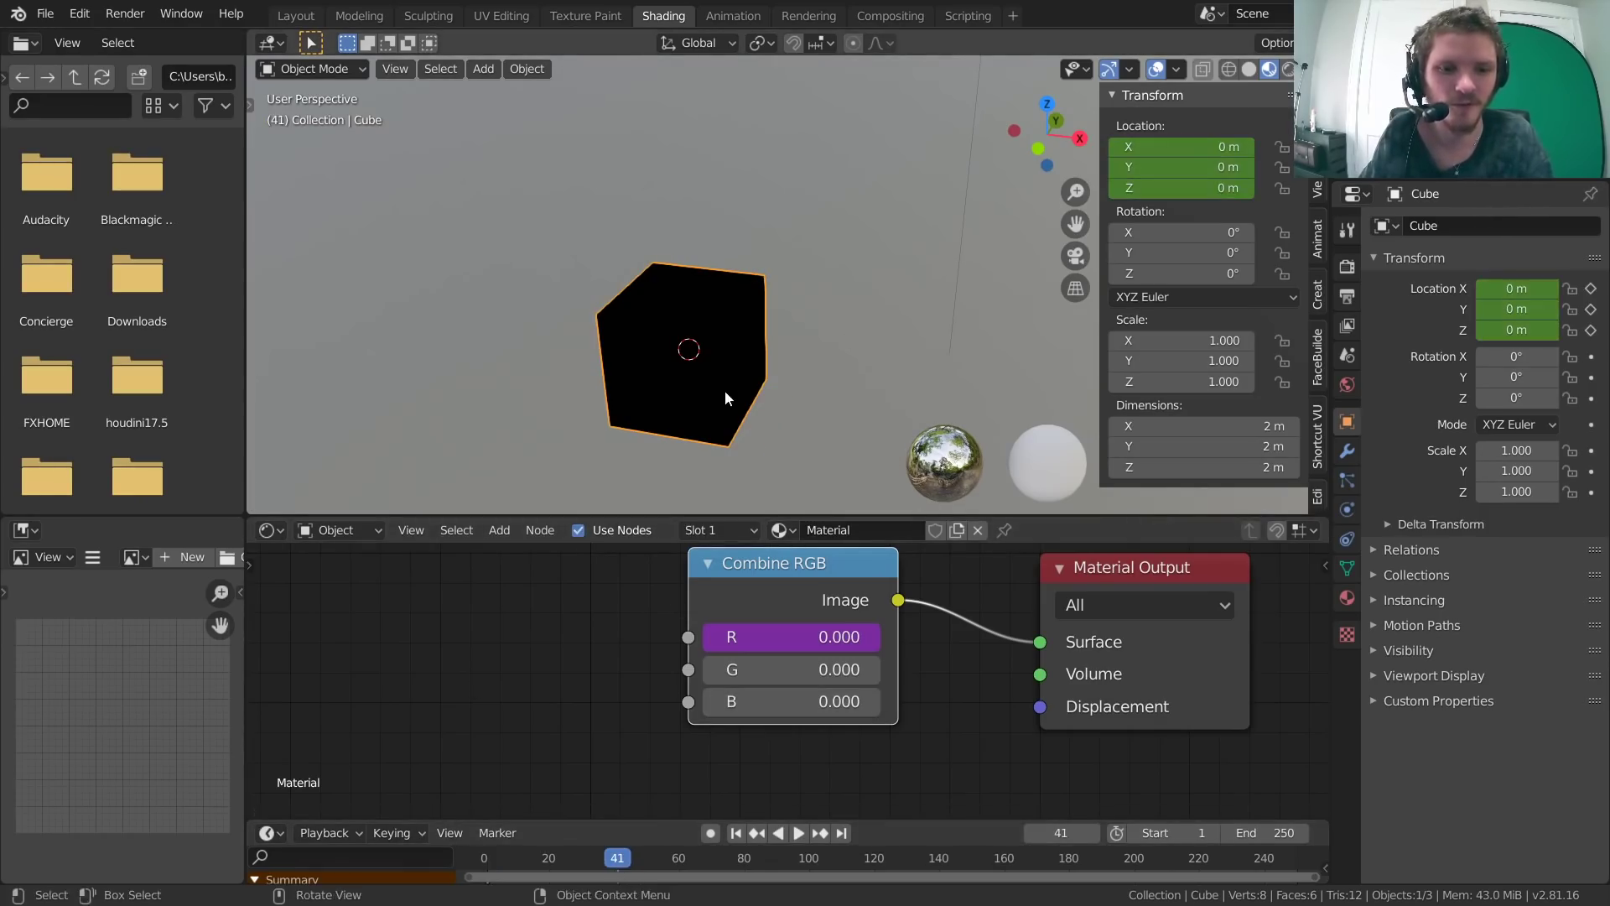
key("g")
key("x")
left_click(948, 390)
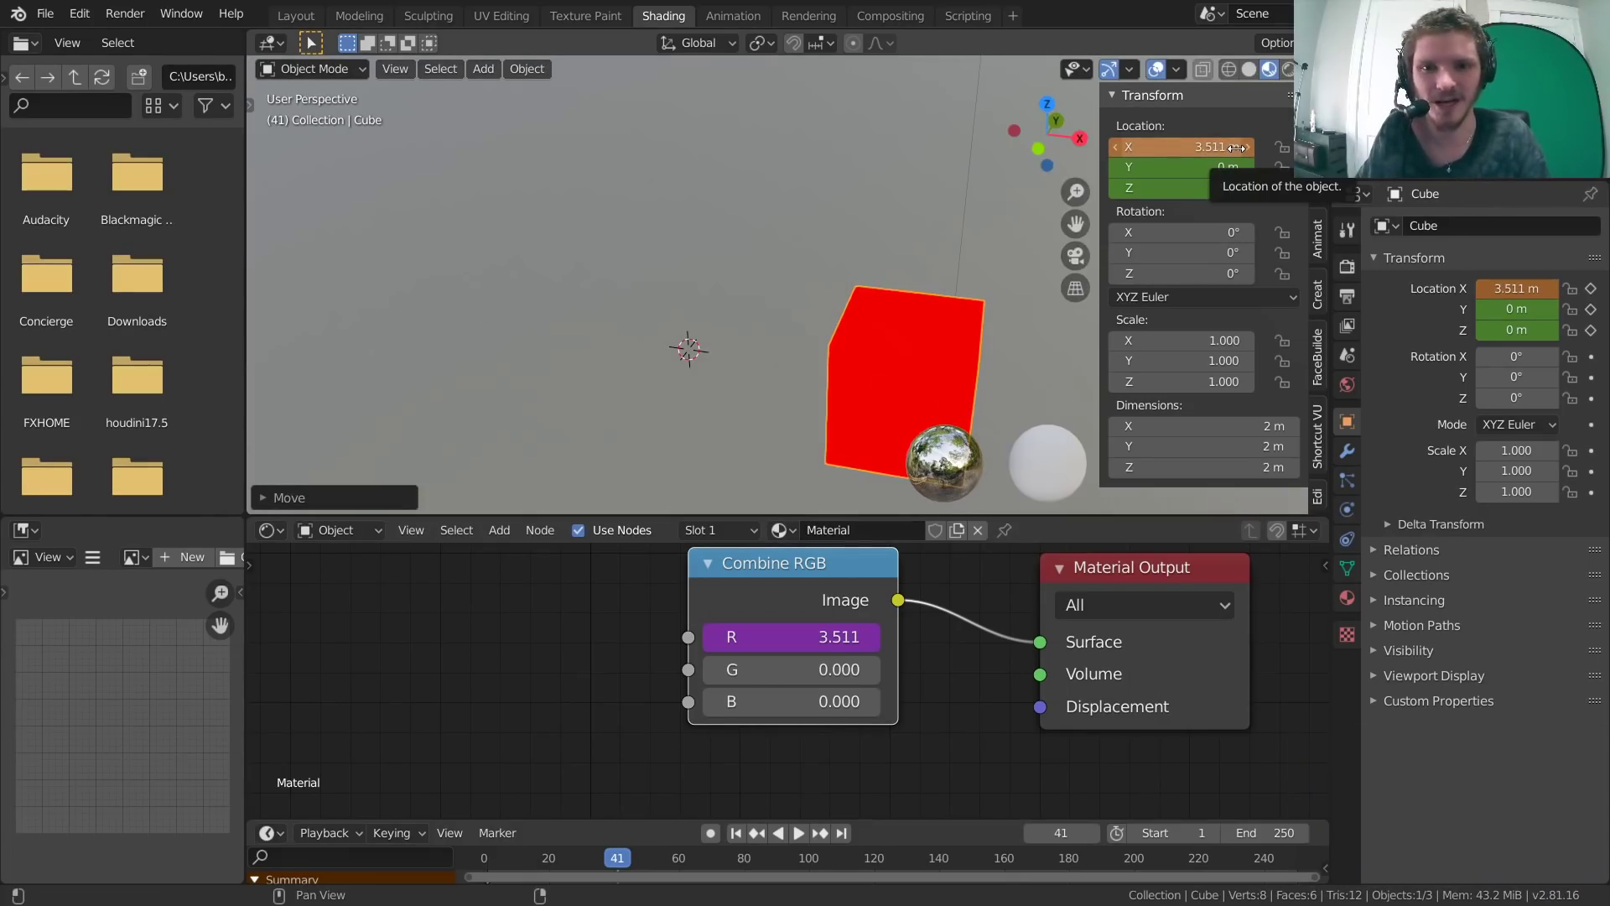
key("i")
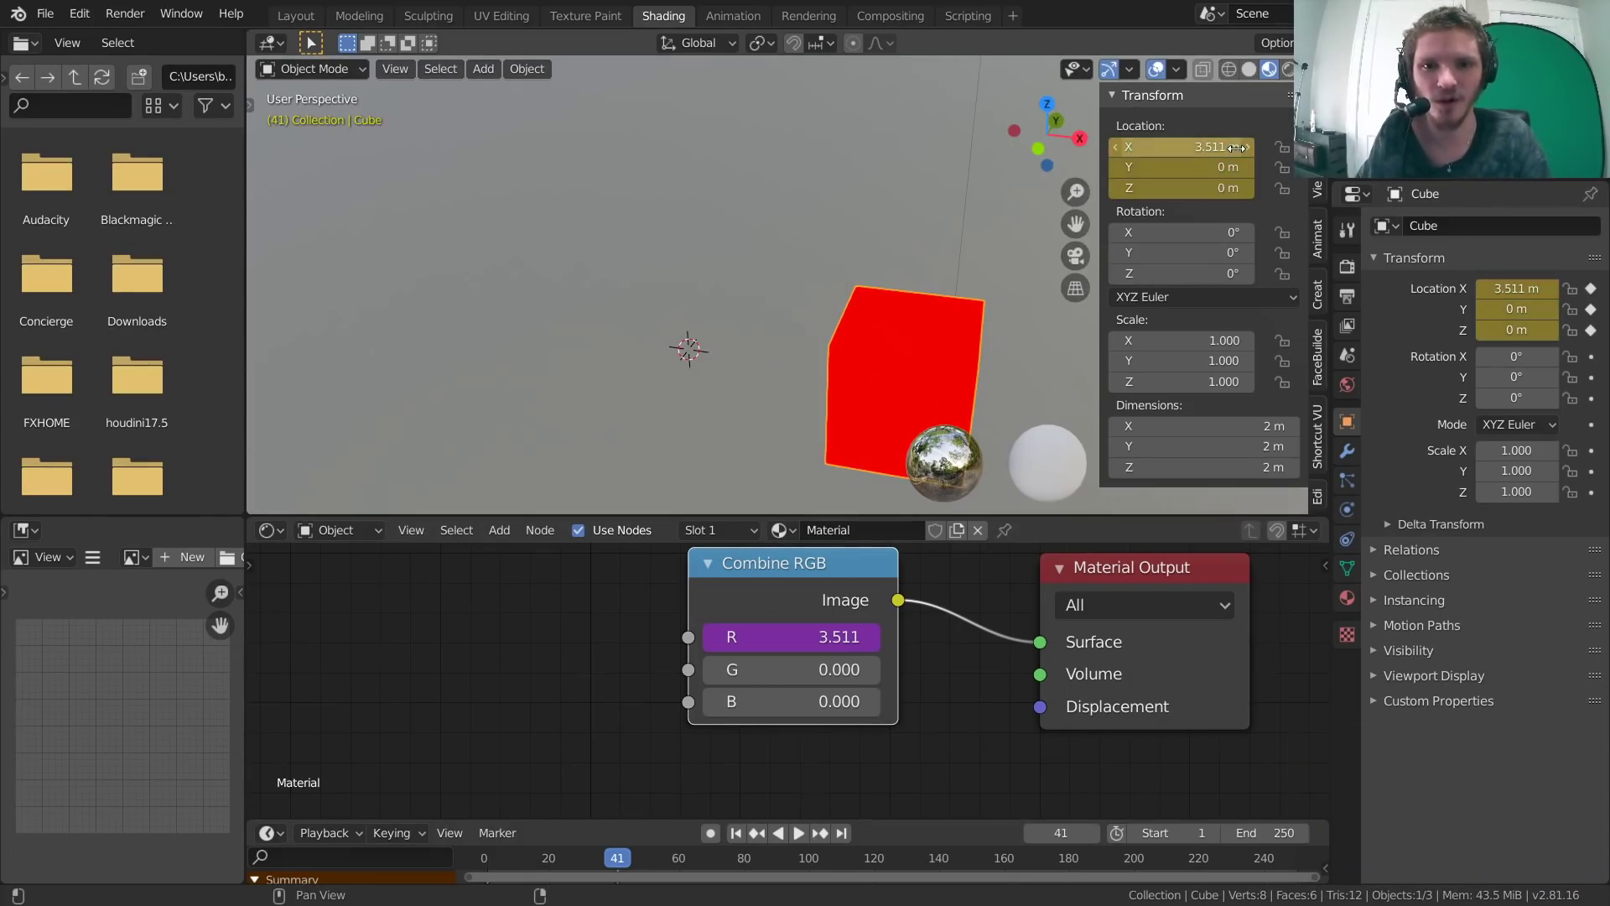
Set the scene's Color Management view transform to Standard in the render settings.
left_click(1347, 265)
left_click(1421, 718)
scroll(1476, 726, "down", 1)
left_click(1522, 745)
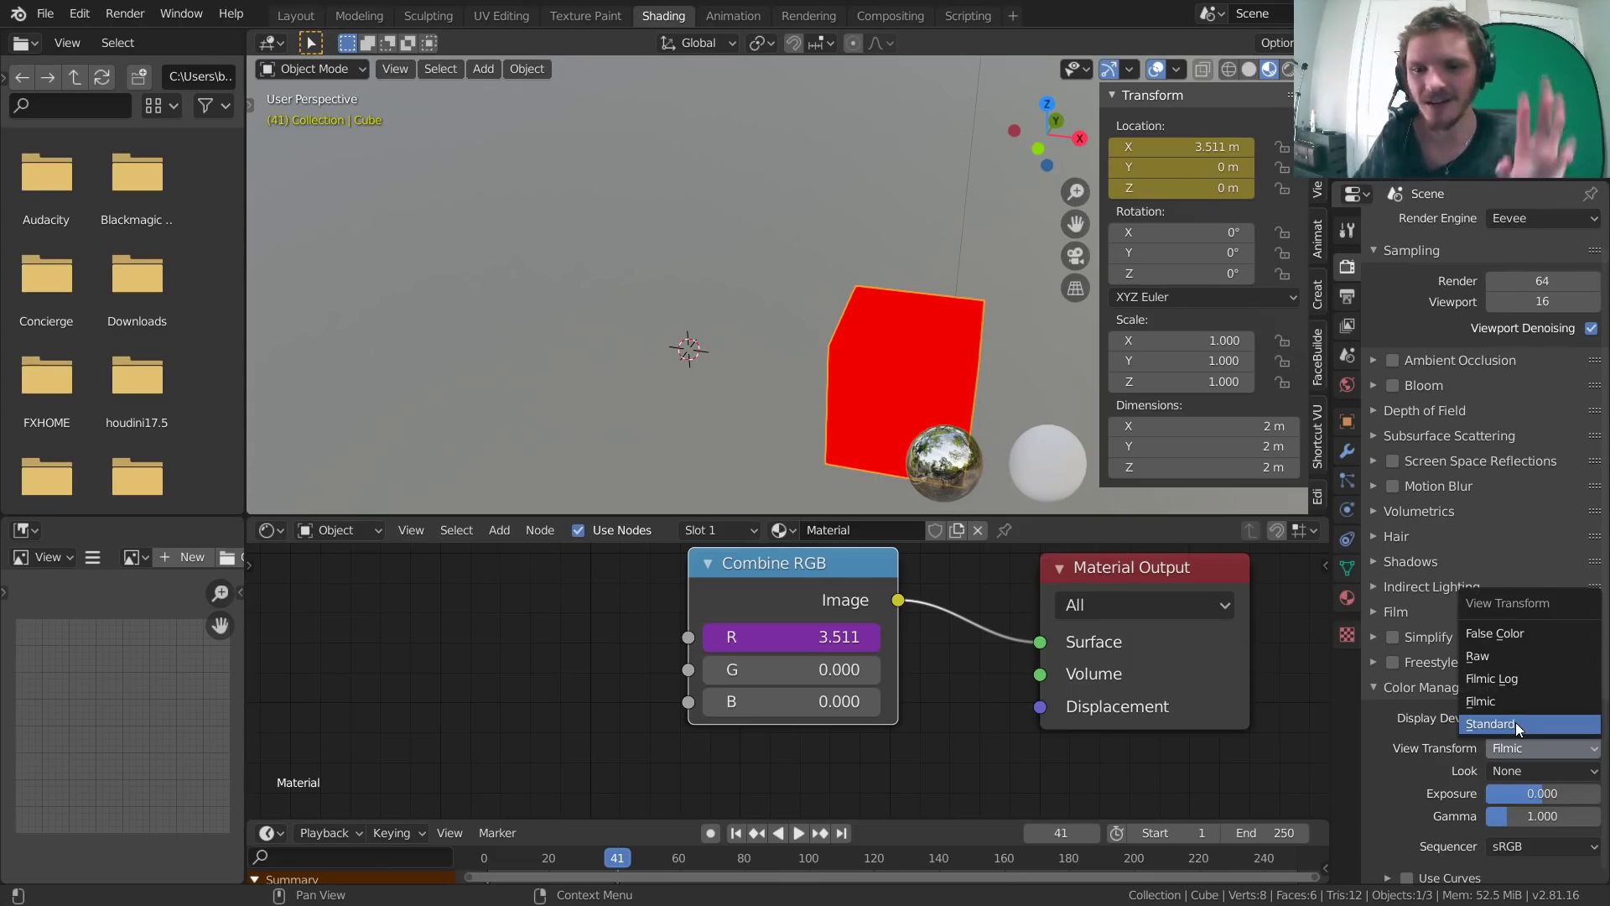
left_click(1517, 722)
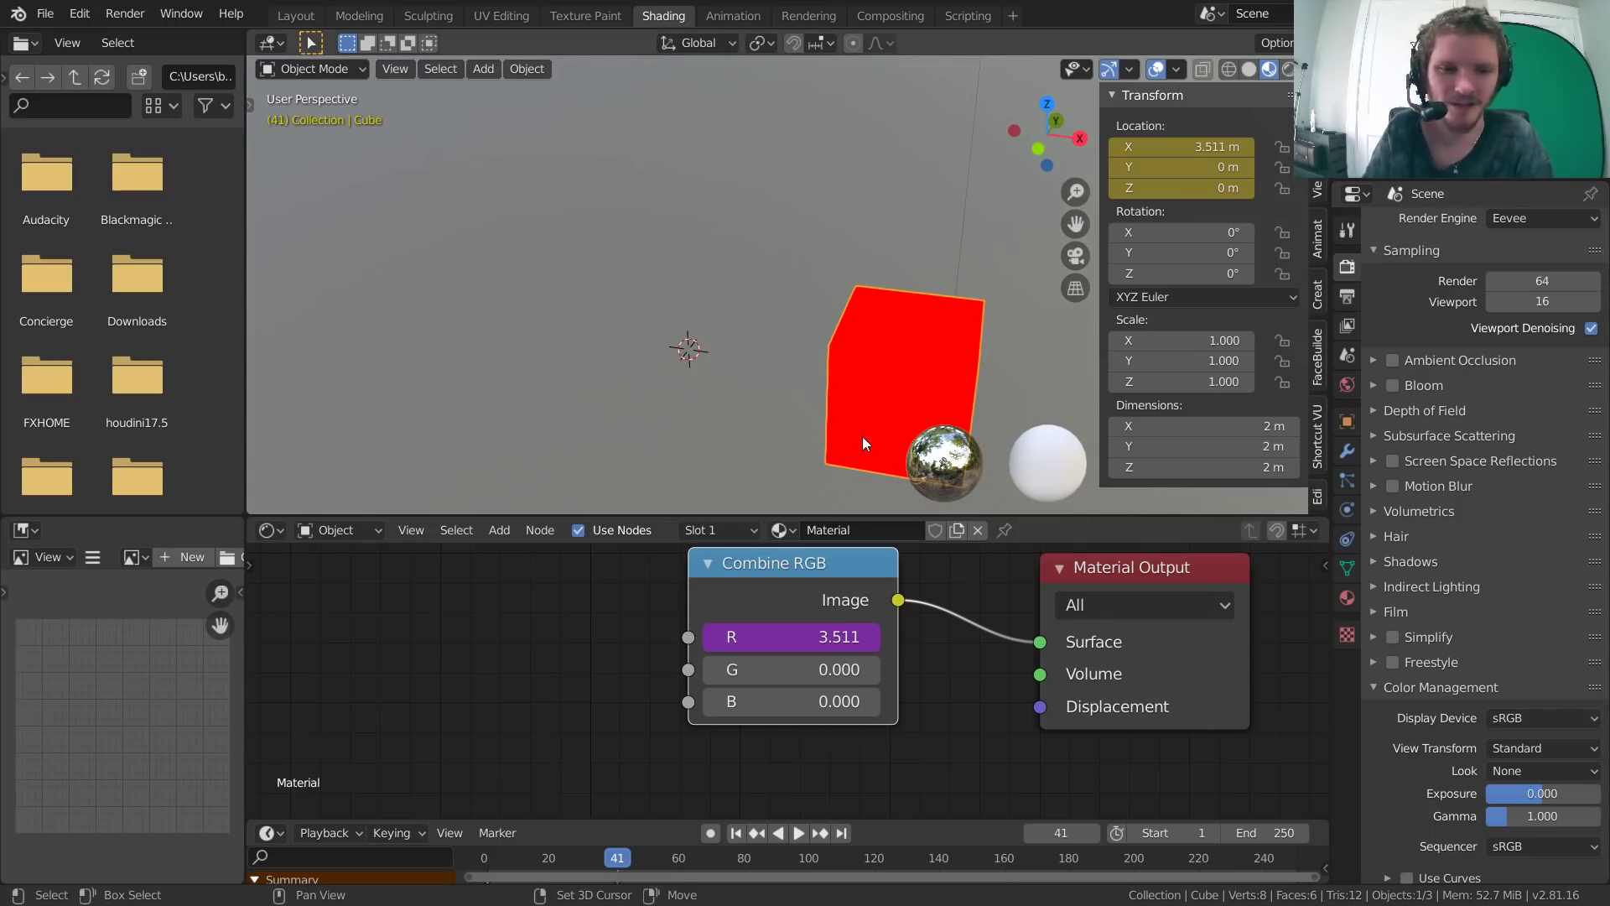
Play the animation from the start to check the cube's colour change, and return to frame 1.
key("shift+Left")
key("space")
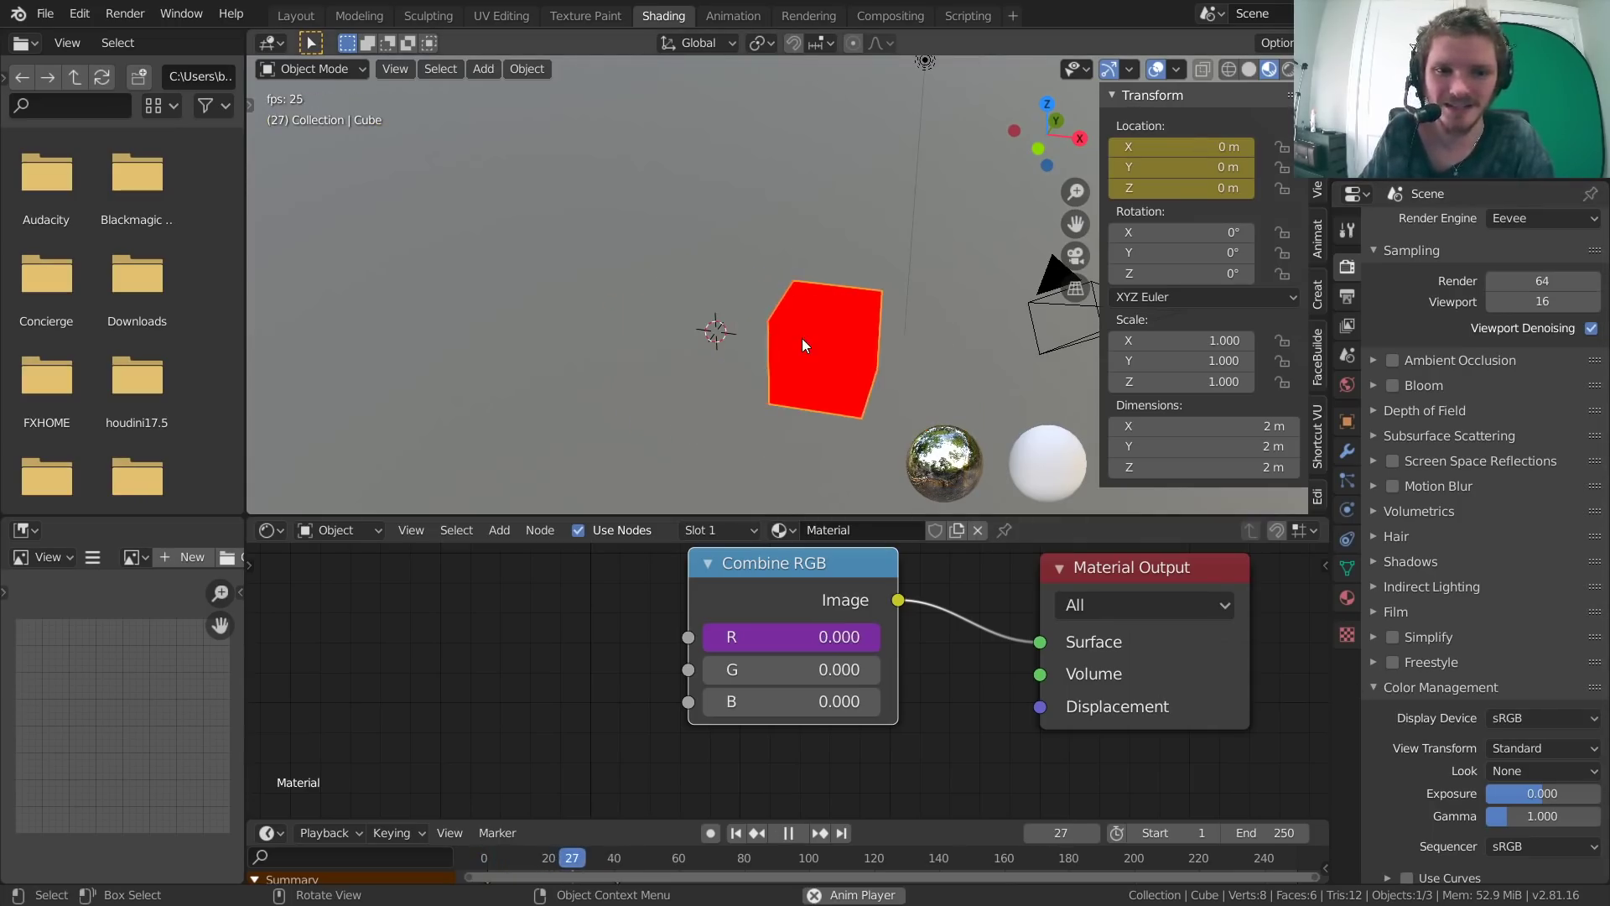
key("shift+Left")
key("space")
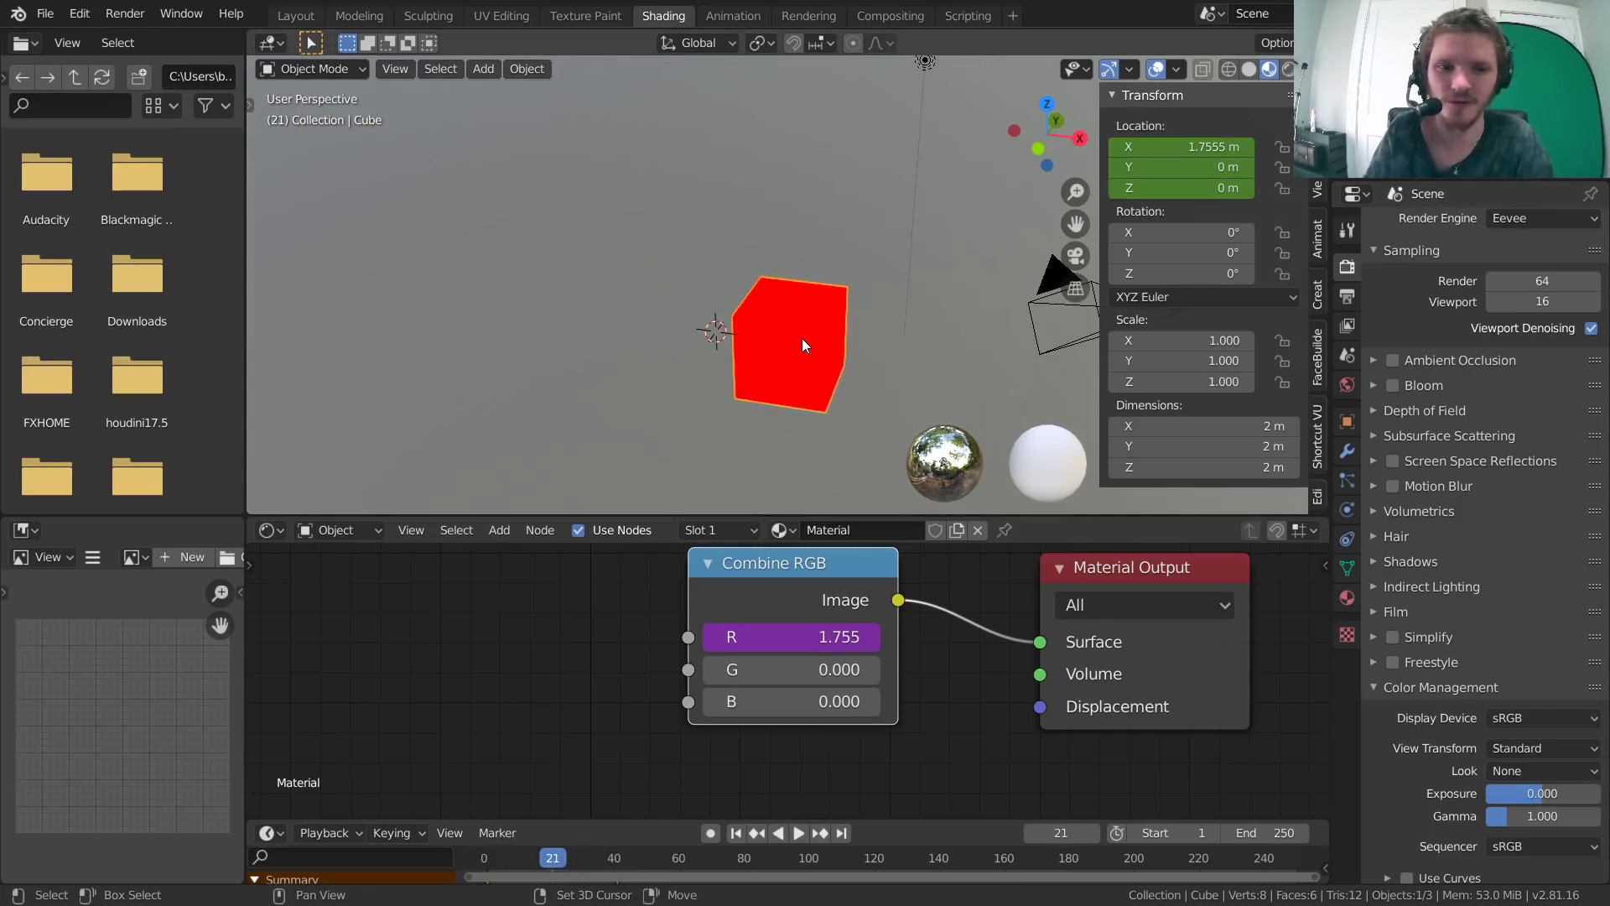
key("shift+Left")
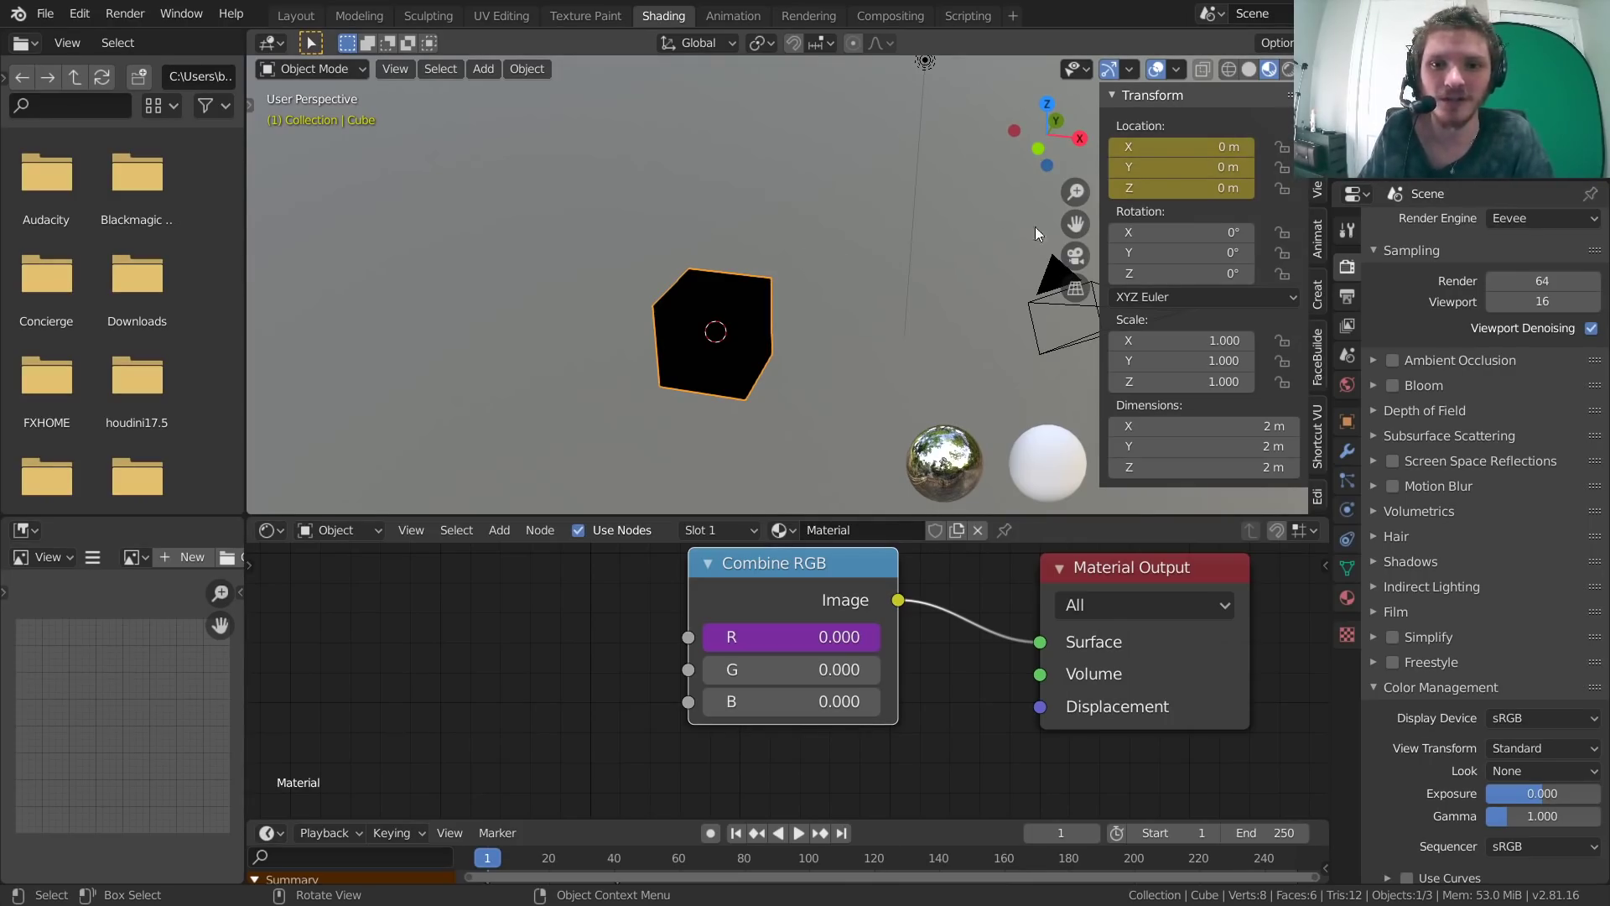
Paste the X location driver from the R channel into the Combine RGB node's G and B inputs.
right_click(795, 661)
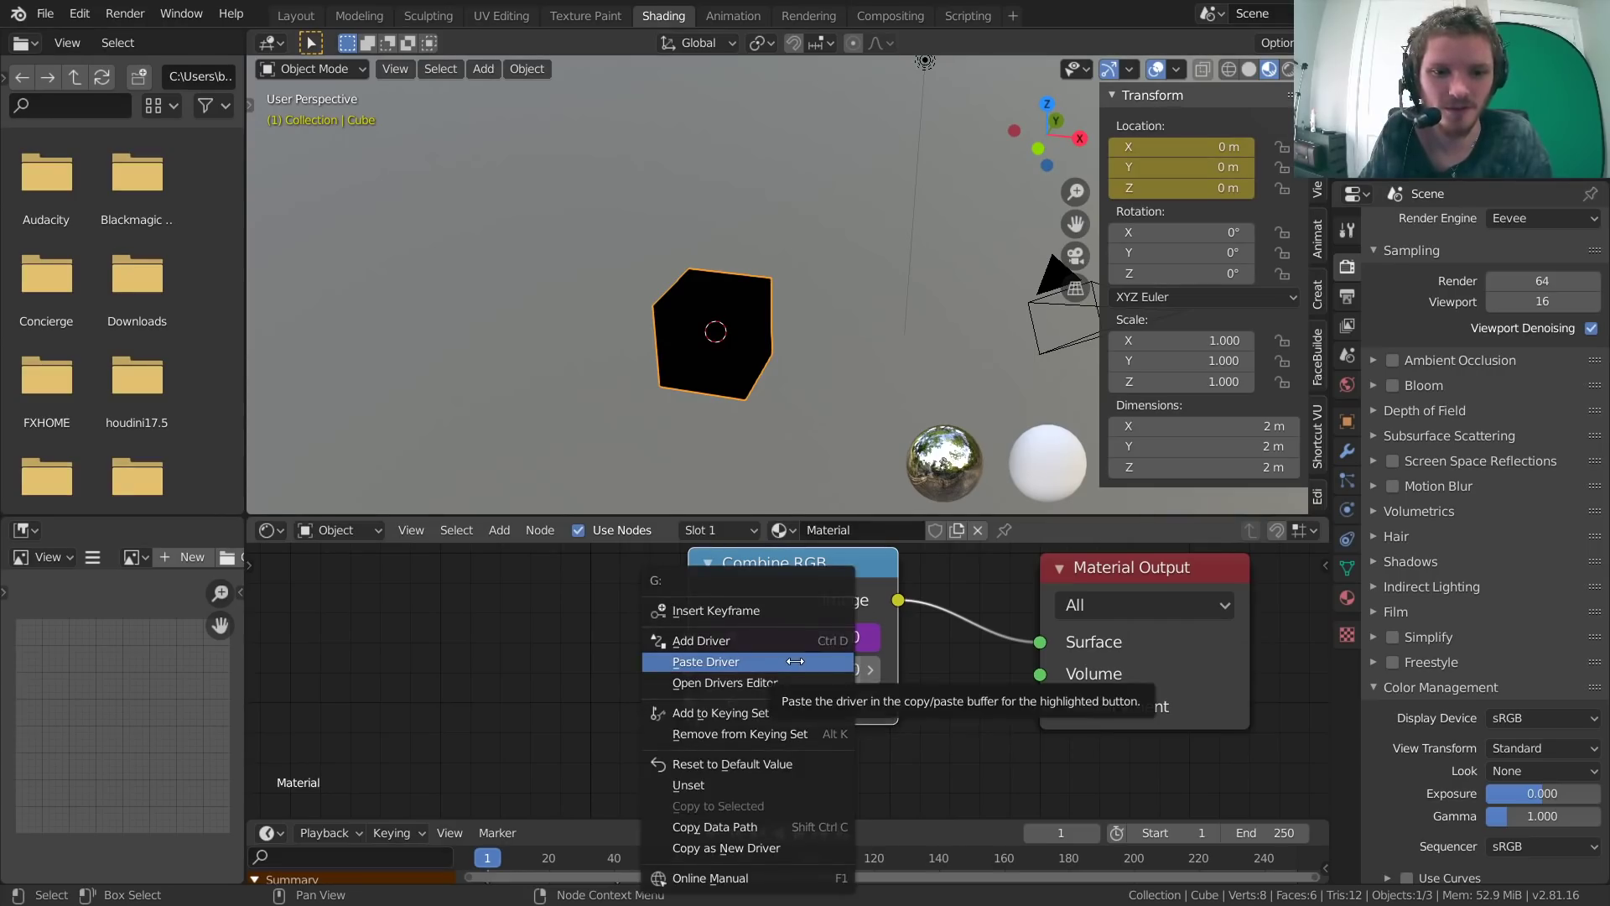
key("Escape")
right_click(825, 697)
left_click(780, 664)
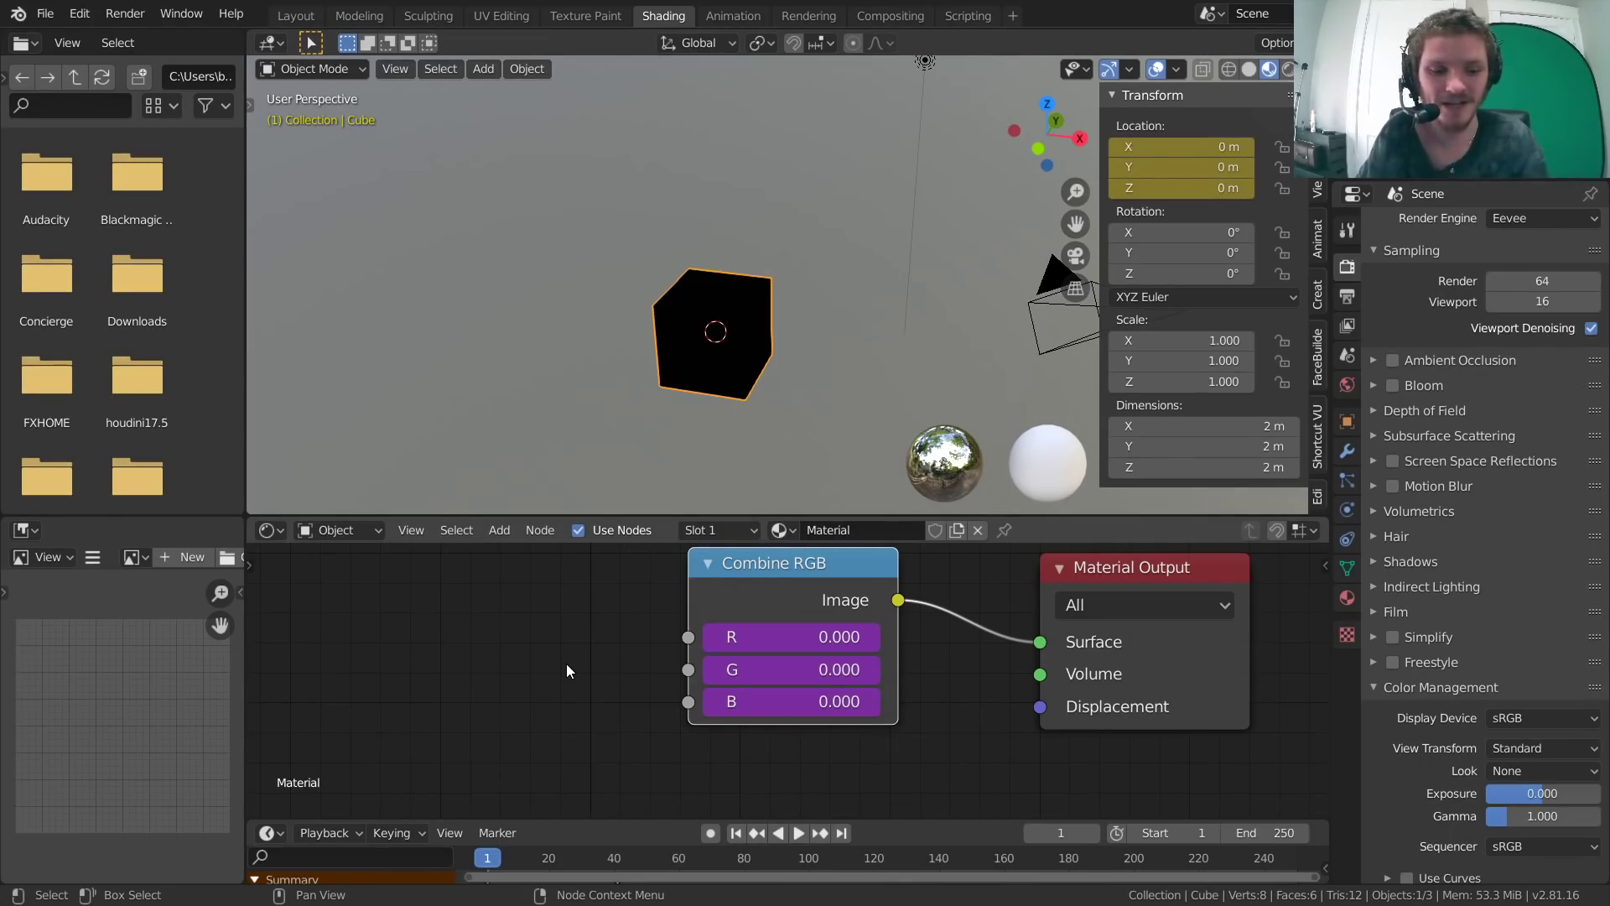
Play the animation to check the cube's colour with all three channels driven, and return to frame 1.
key("space")
key("Escape")
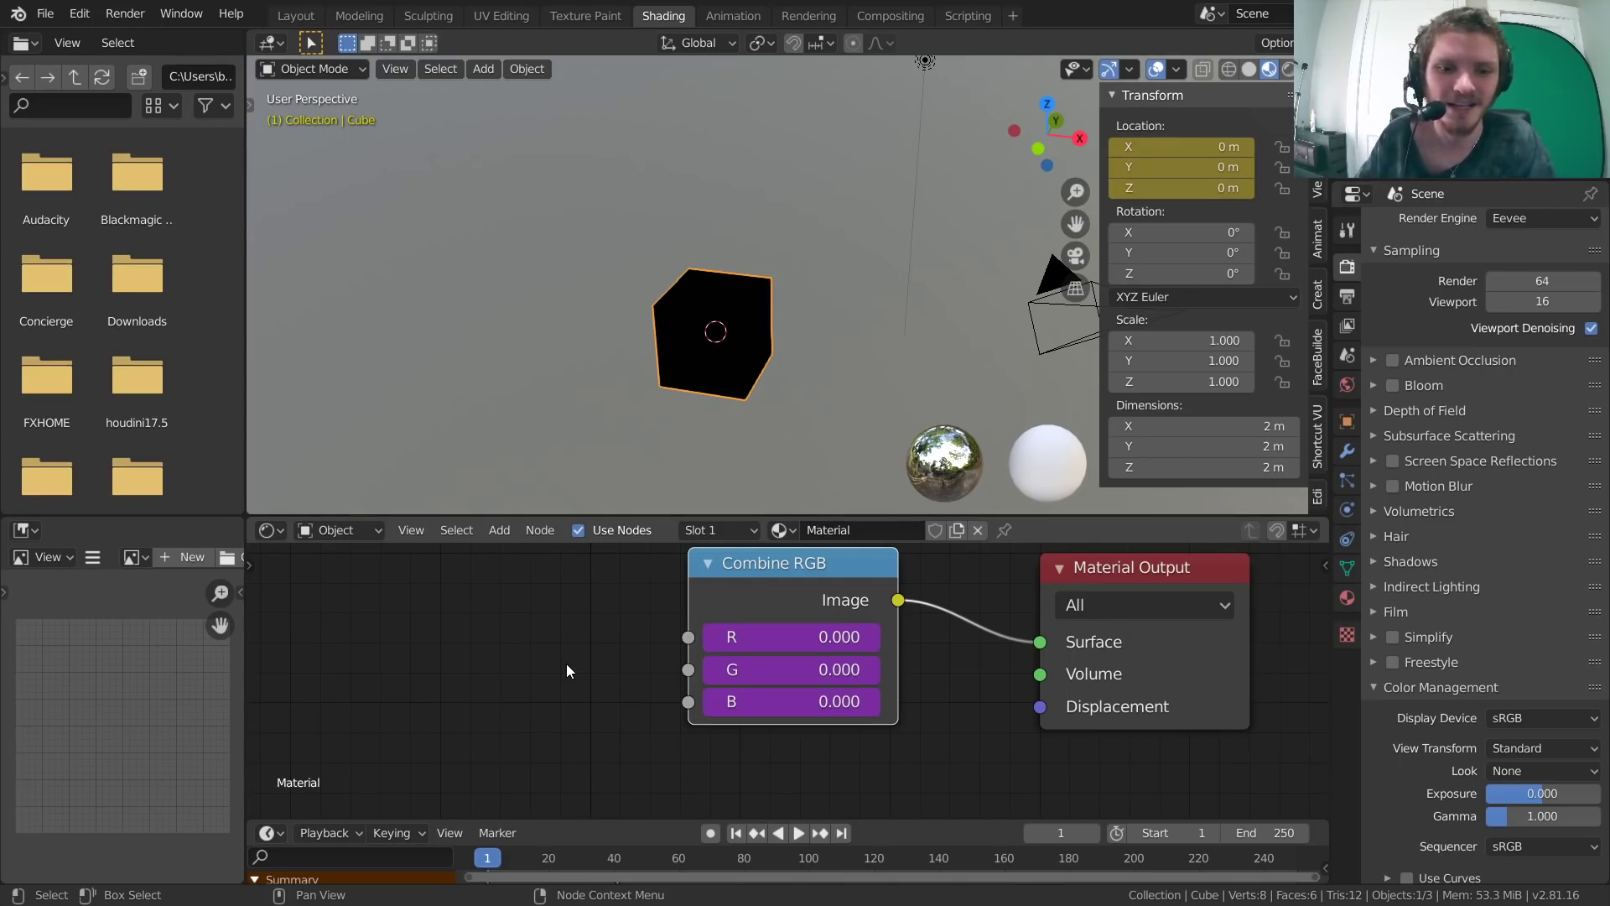
key("space")
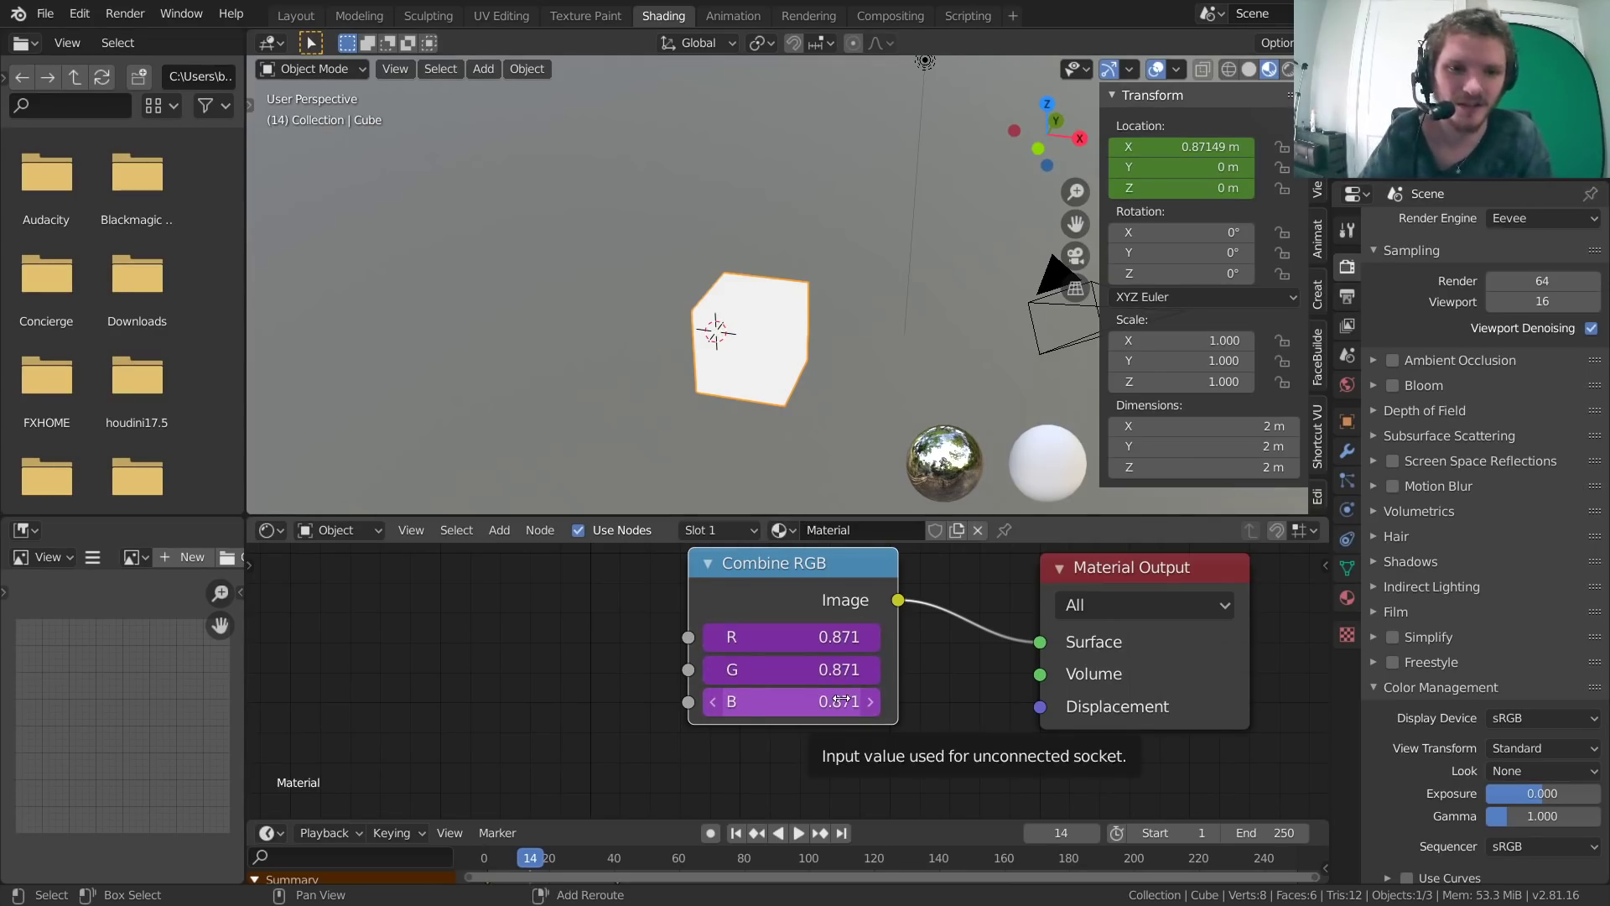
key("shift+Left")
key("space")
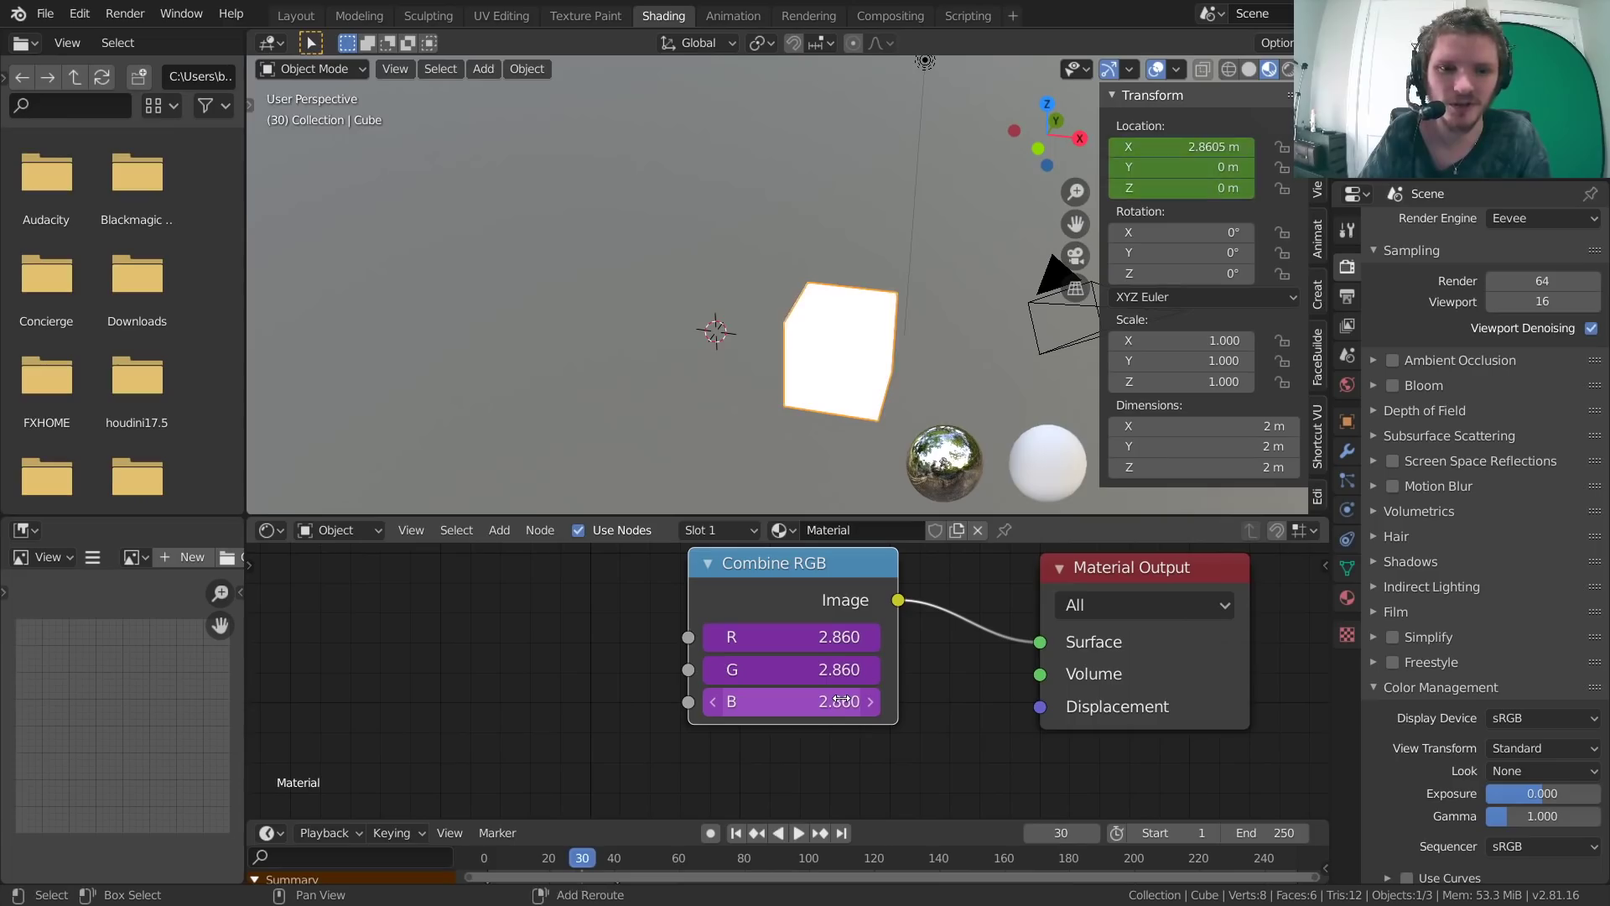
key("Escape")
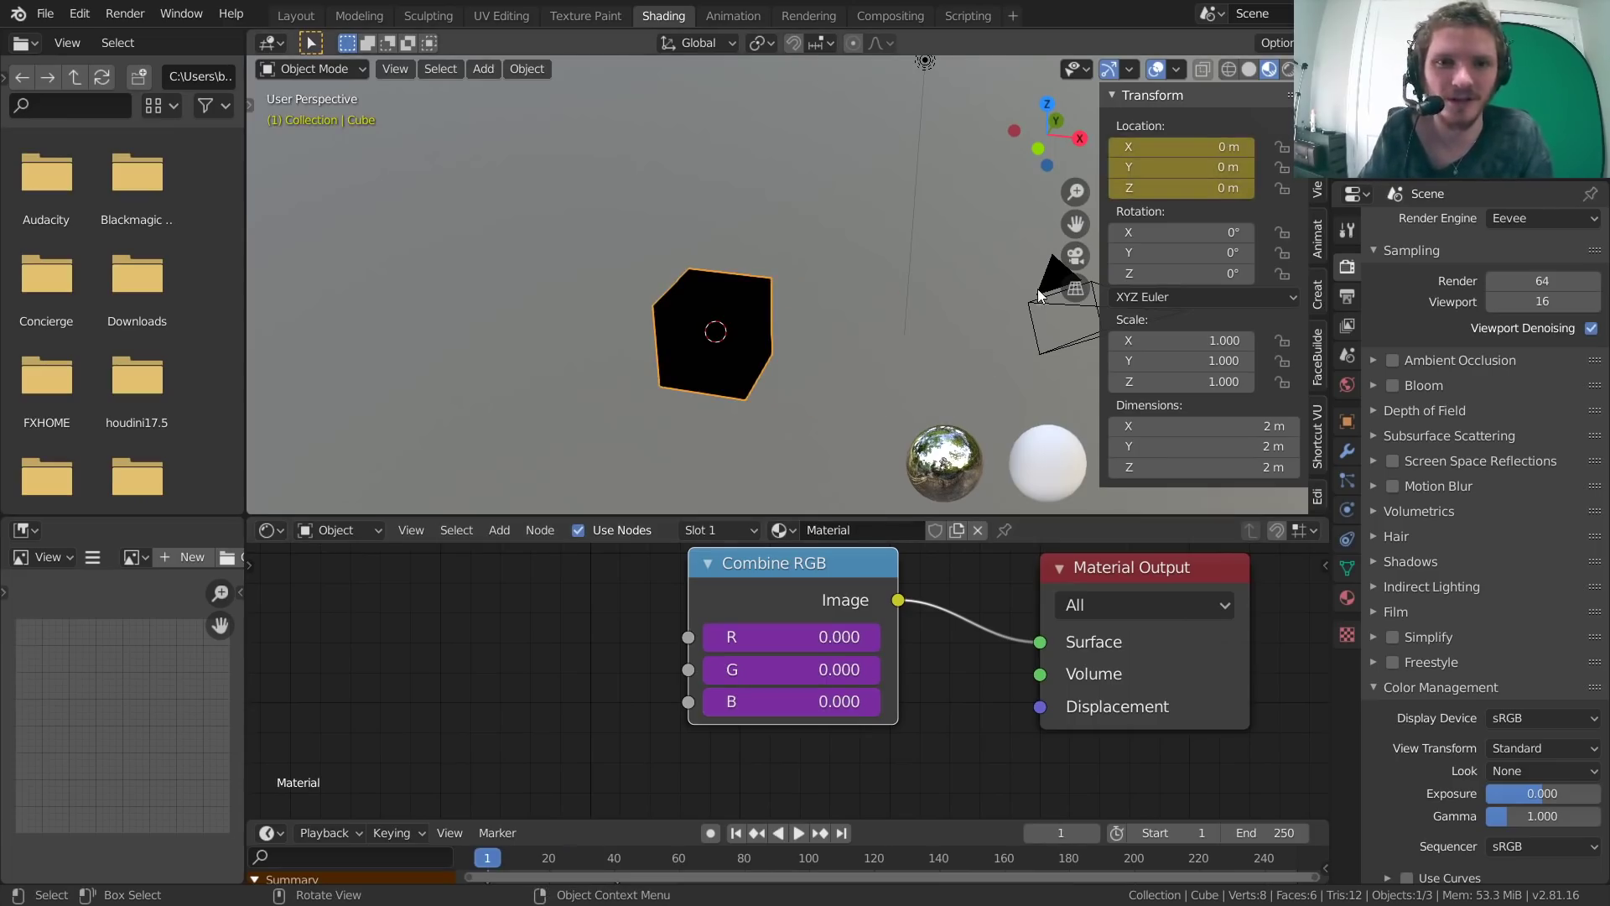
Copy the cube's Y location as a new driver and paste it into the Combine RGB node's G input.
right_click(1169, 167)
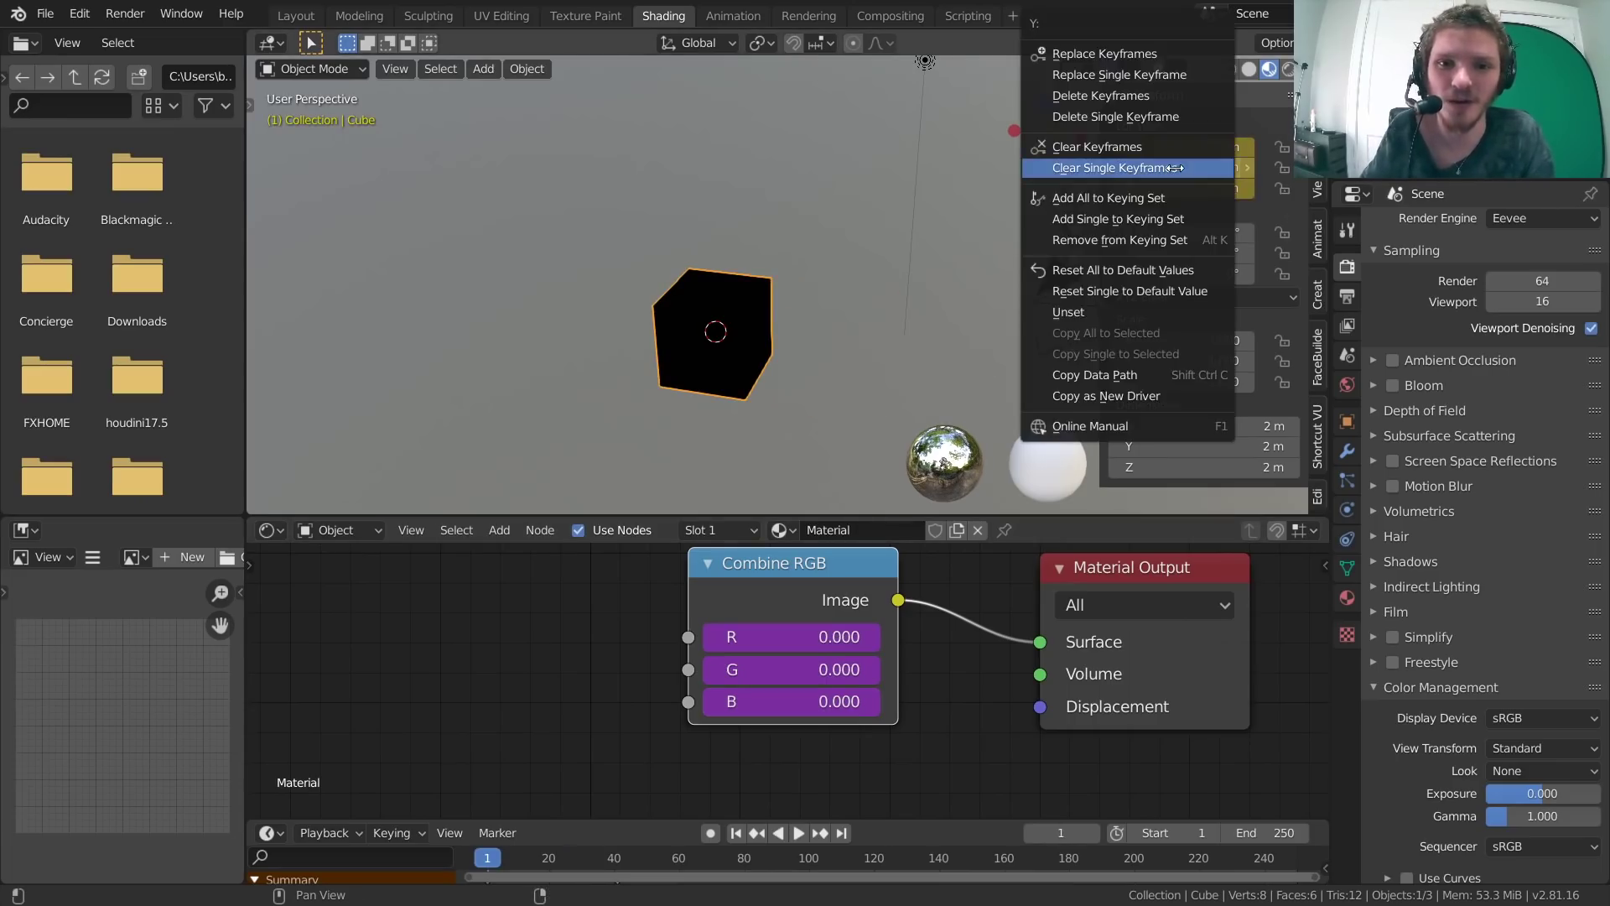
left_click(1106, 396)
right_click(798, 675)
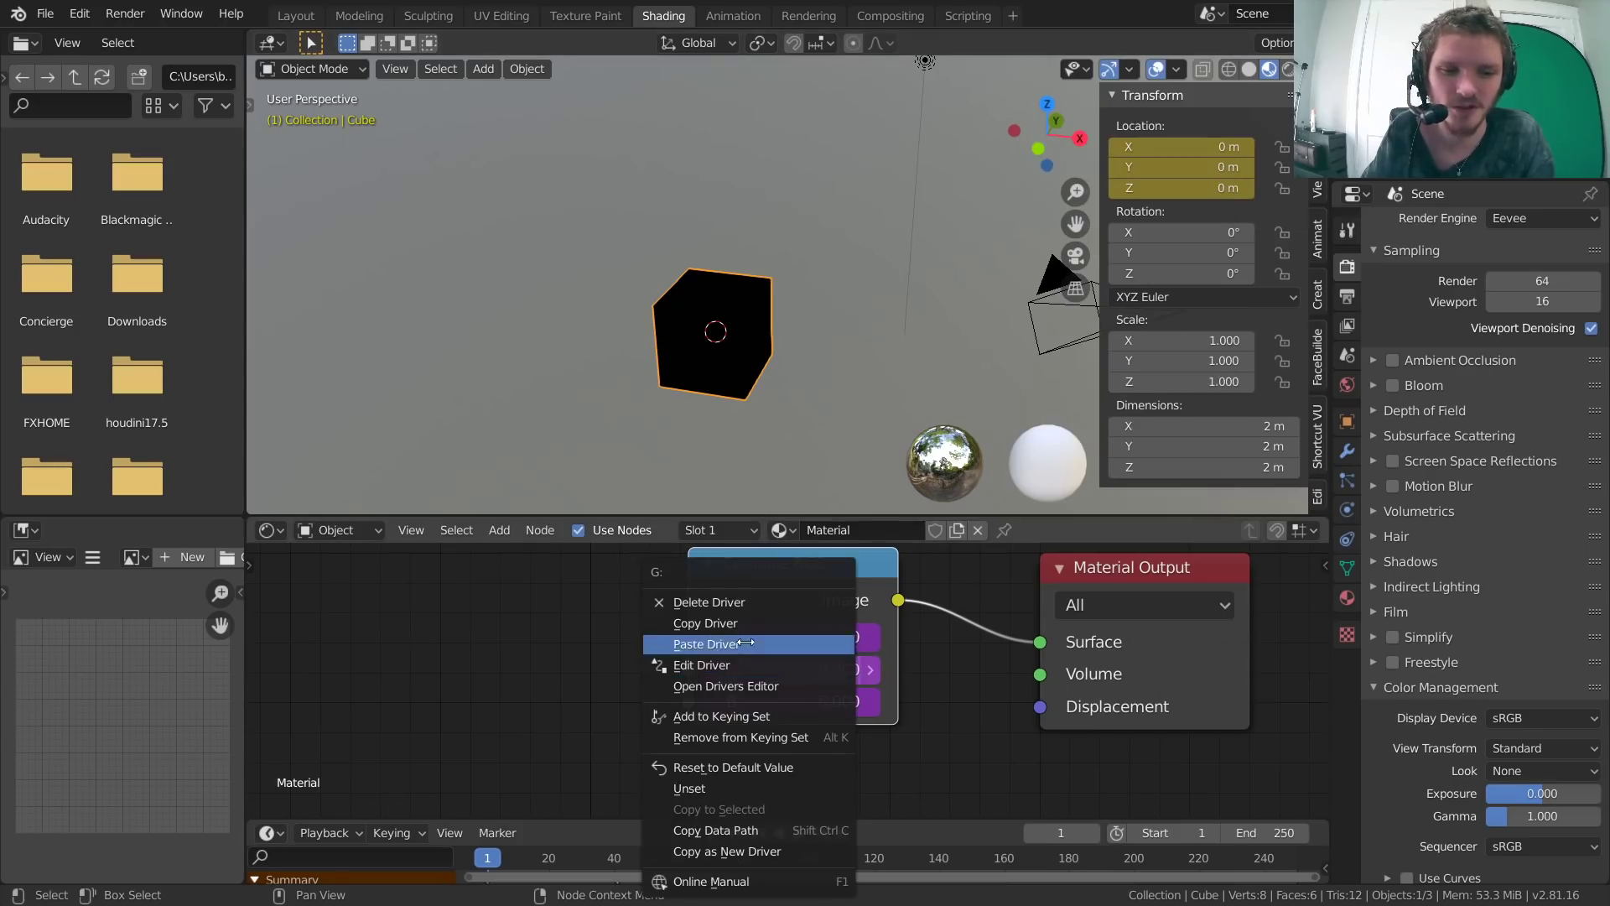
left_click(720, 643)
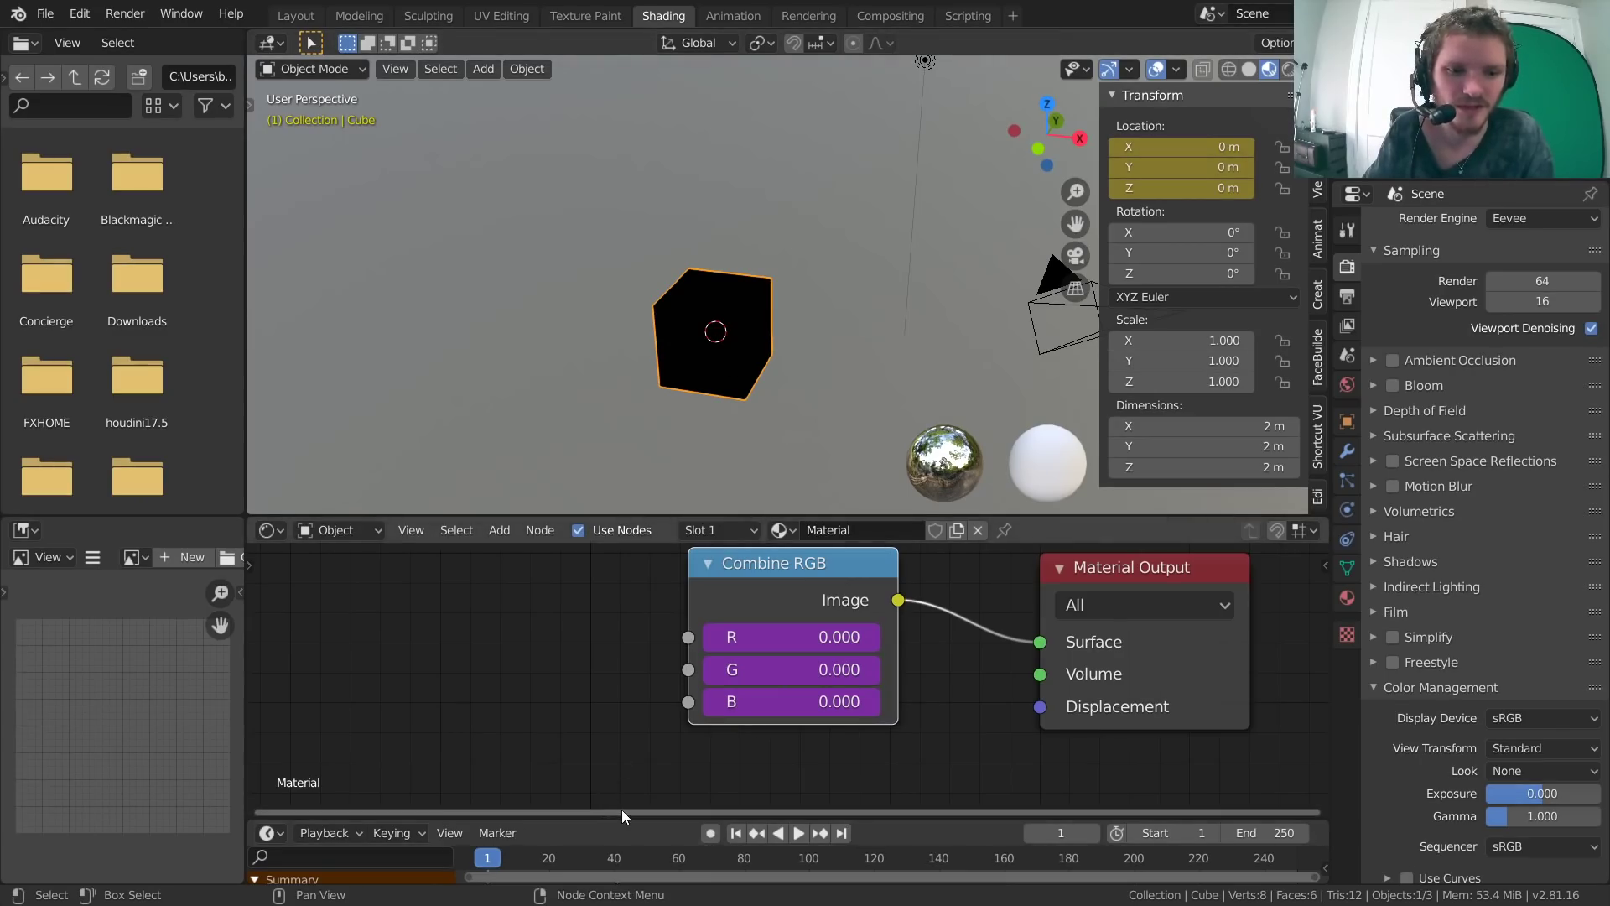
Enlarge the timeline area and delete the cube's location keyframes.
left_click_drag(622, 818, 621, 740)
key("x")
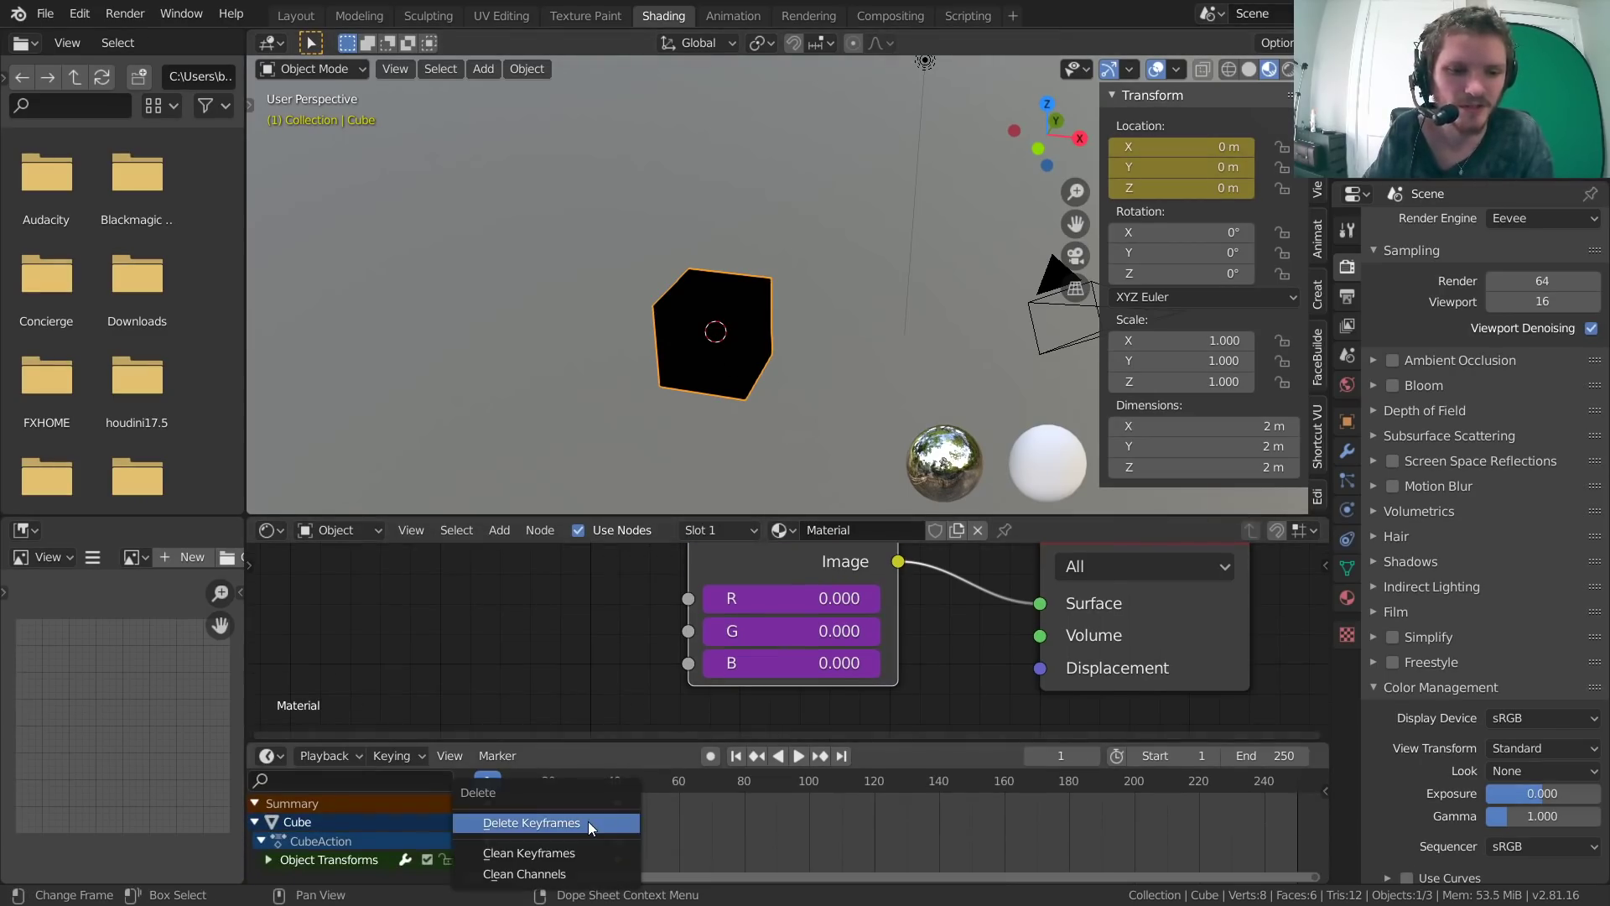
left_click(589, 828)
Try moving the cube along global X to check its driven colour, and undo the move.
key("g")
key("x")
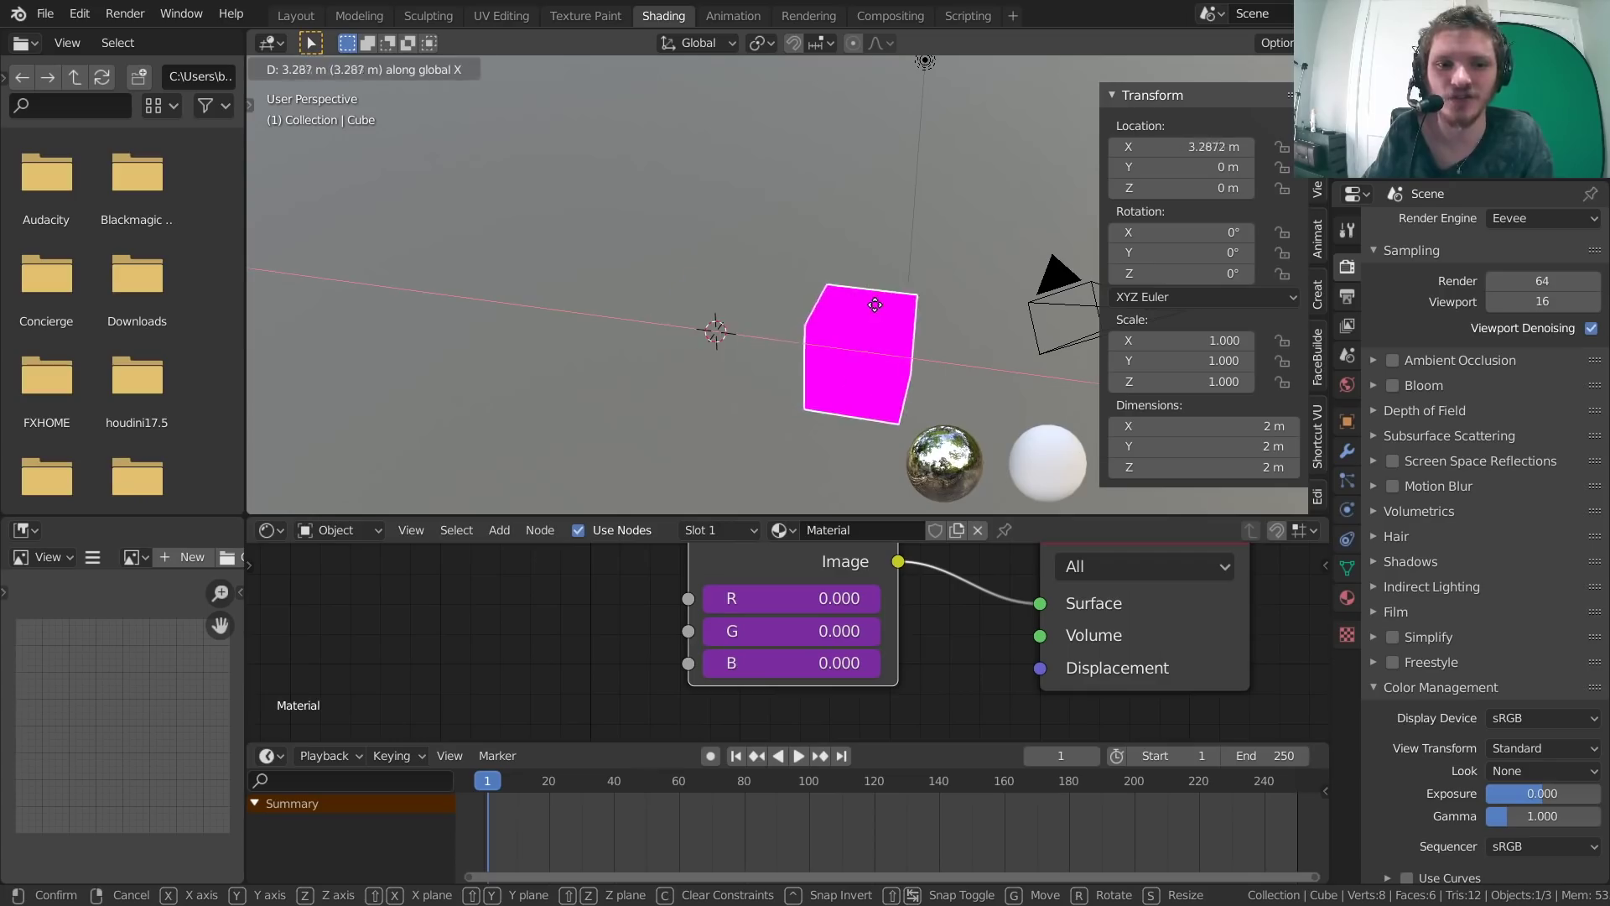
left_click(813, 302)
key("ctrl+z")
middle_click_drag(813, 302, 696, 381)
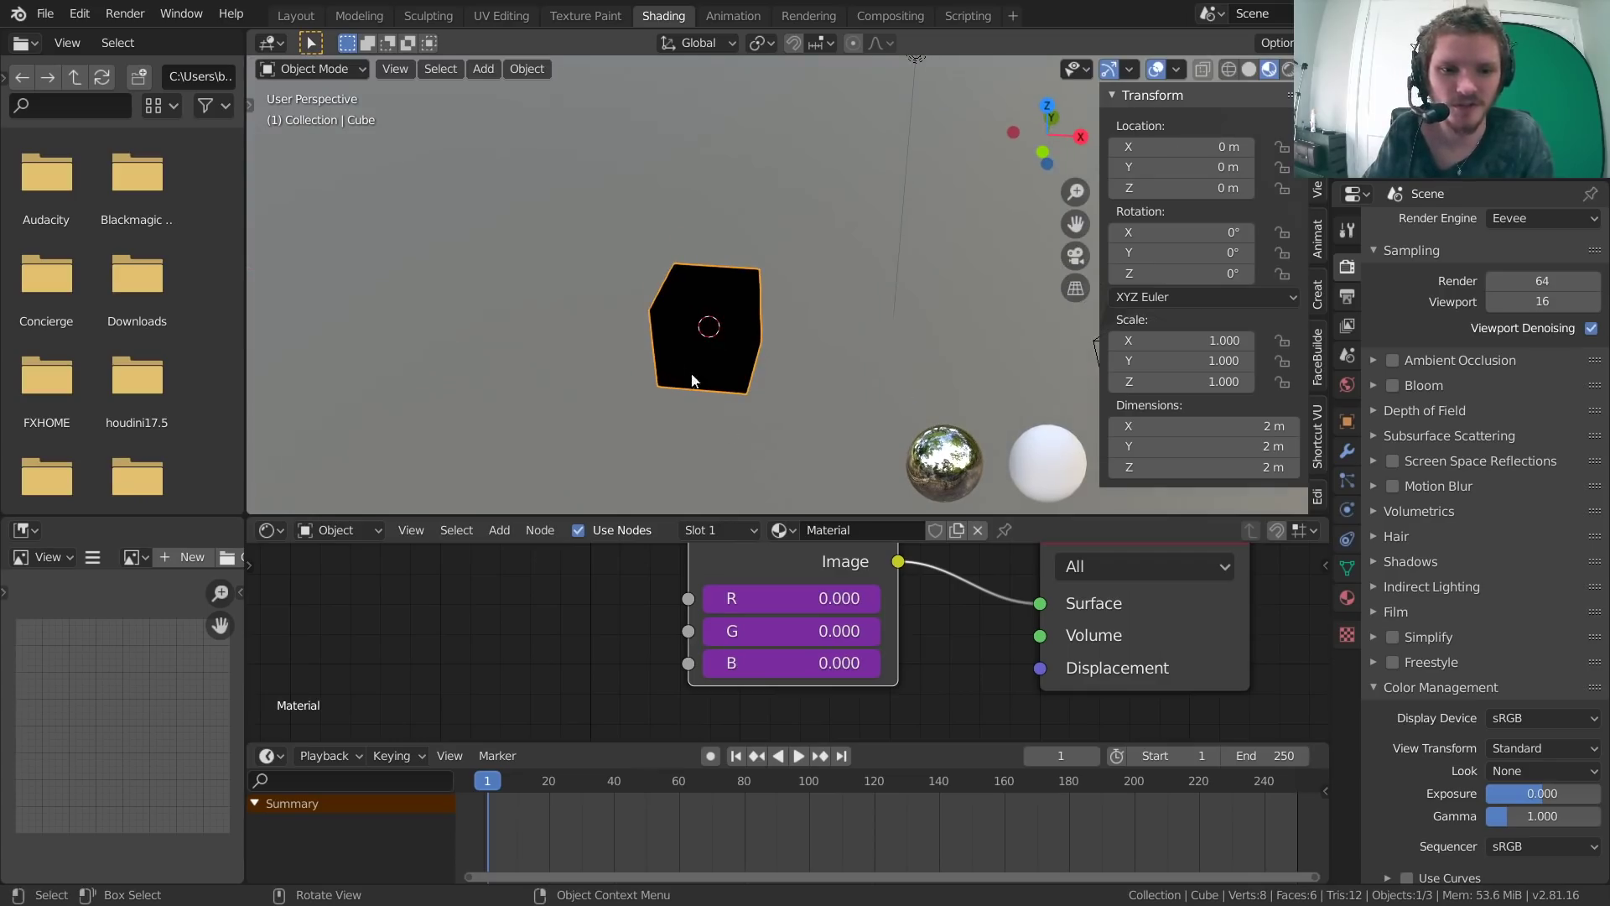
Delete the driver from the Combine RGB node's B input.
right_click(824, 664)
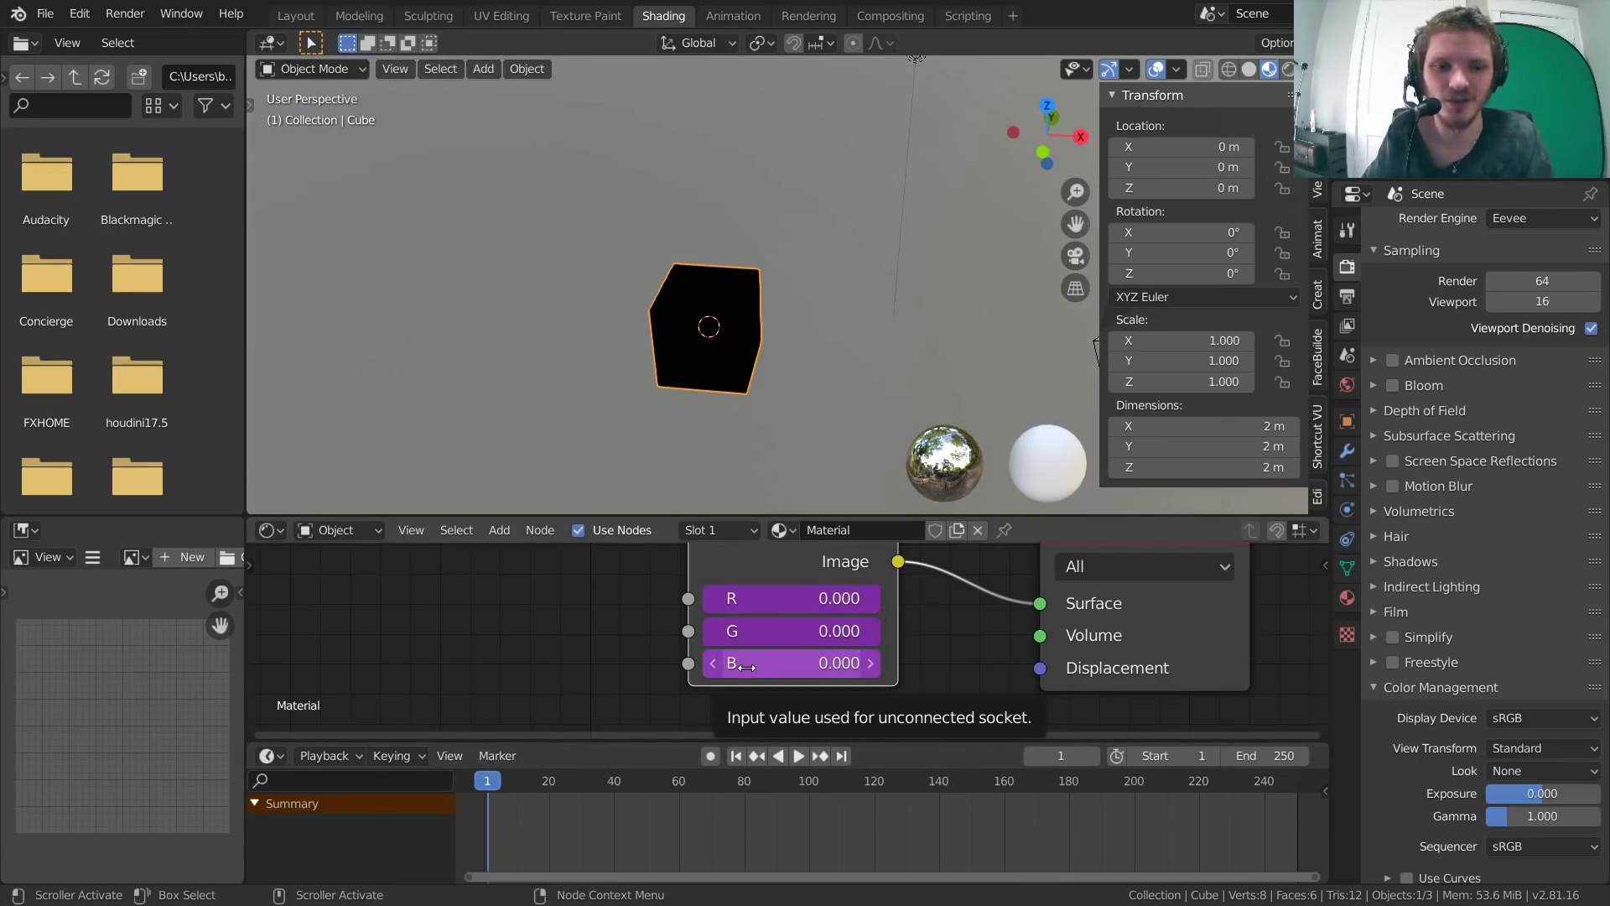
right_click(746, 667)
left_click(678, 607)
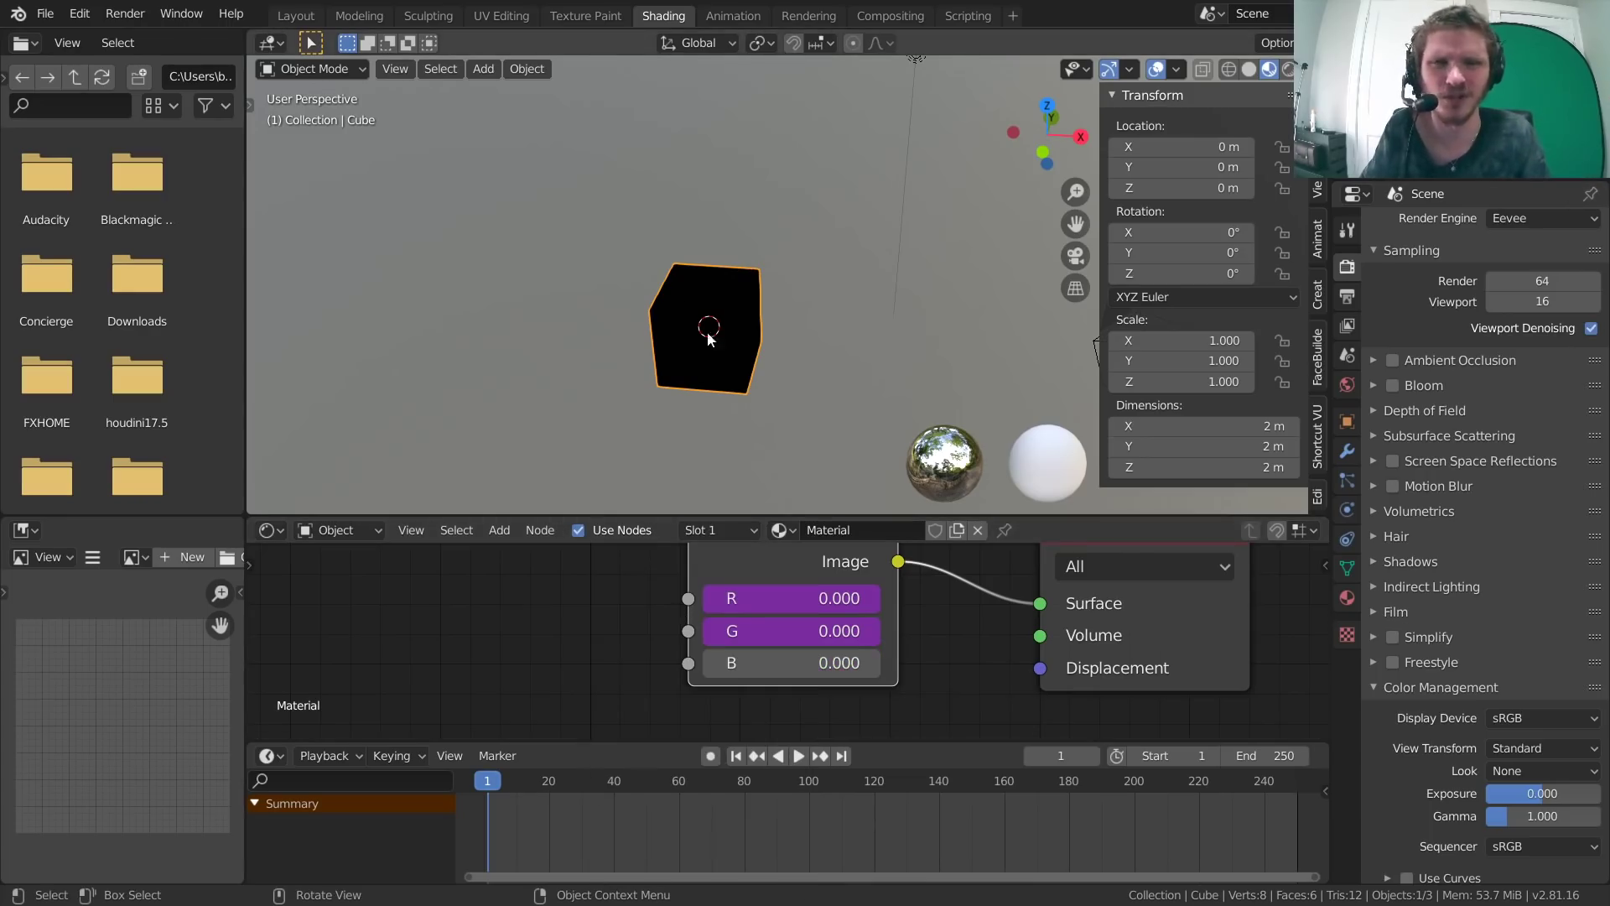
scroll(721, 257, "up", 1)
left_click(284, 528)
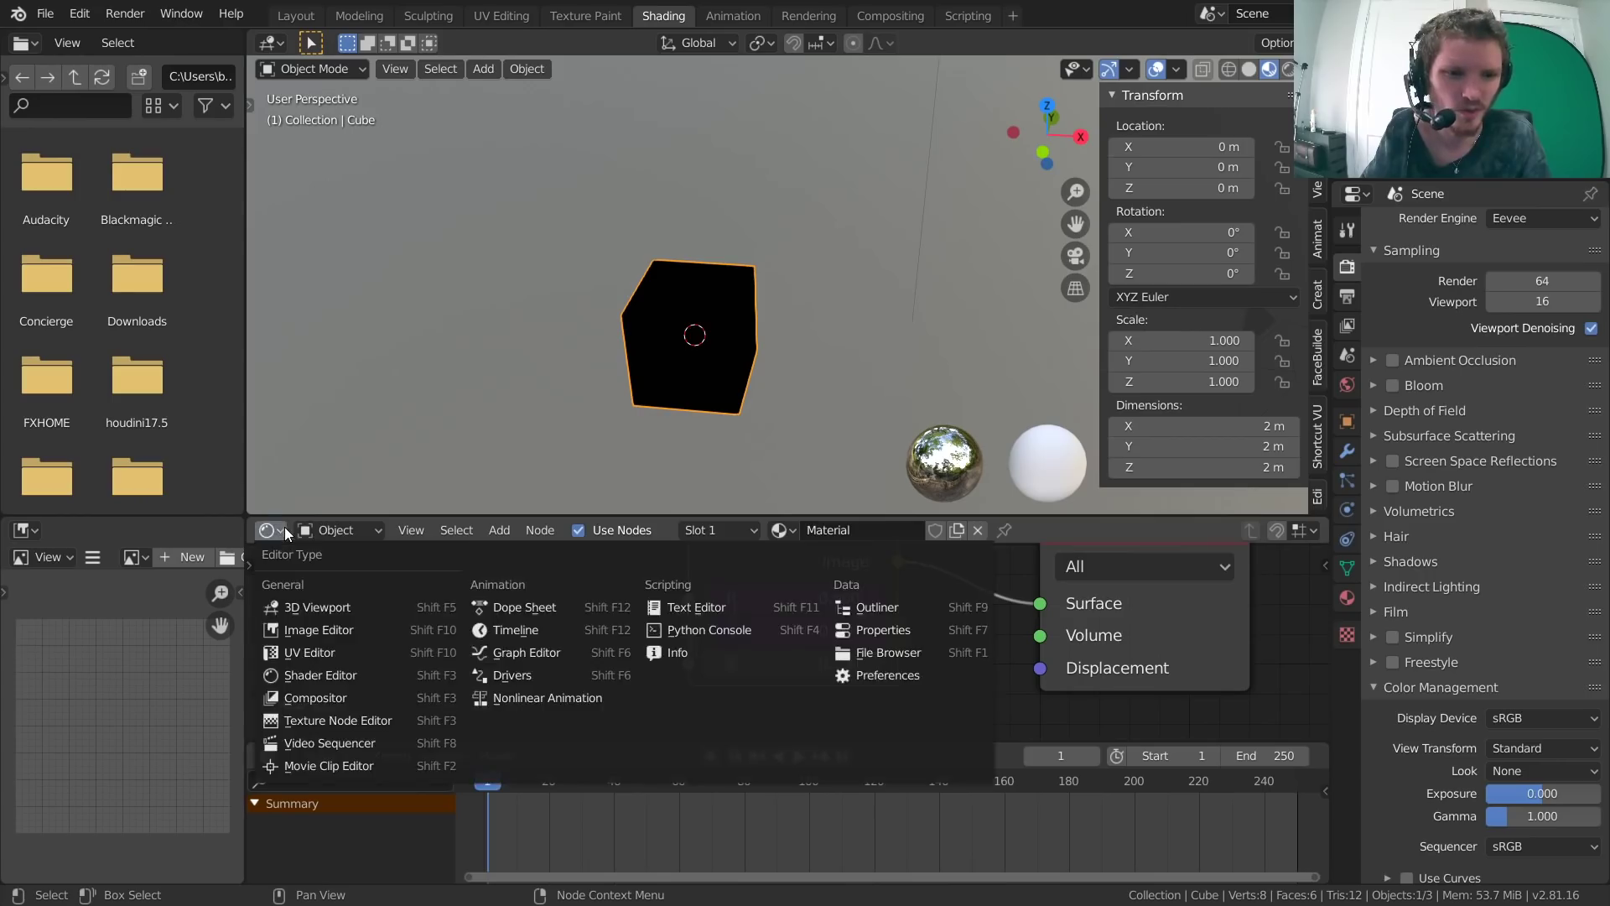
left_click(283, 530)
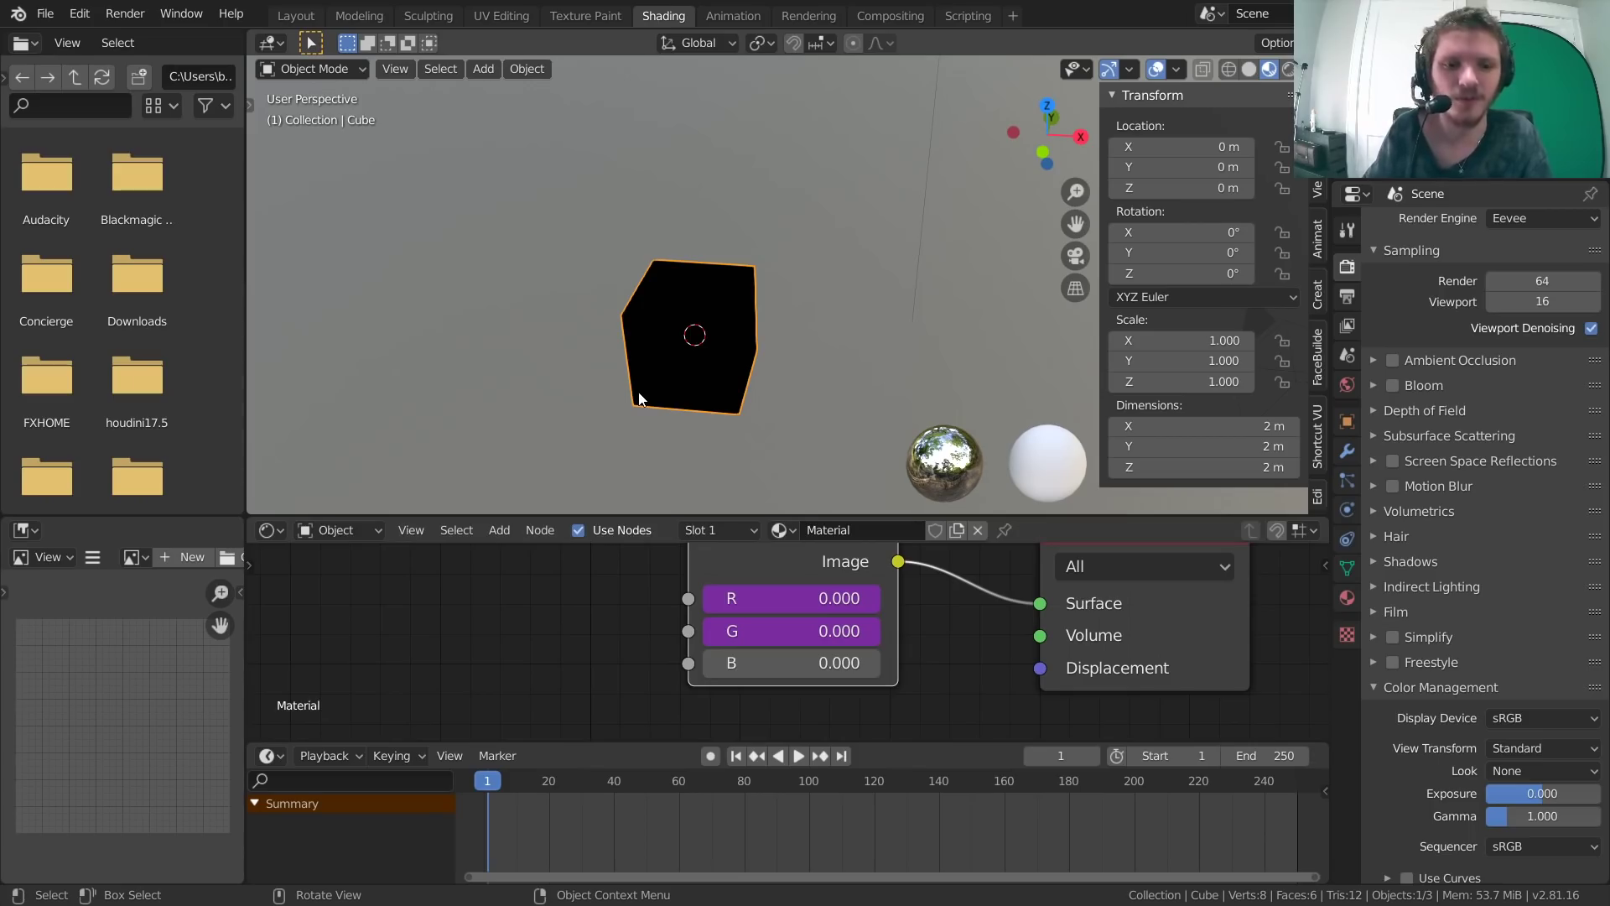
Try the cube's colour response by moving it along global X, and cancel the move.
key("g")
key("x")
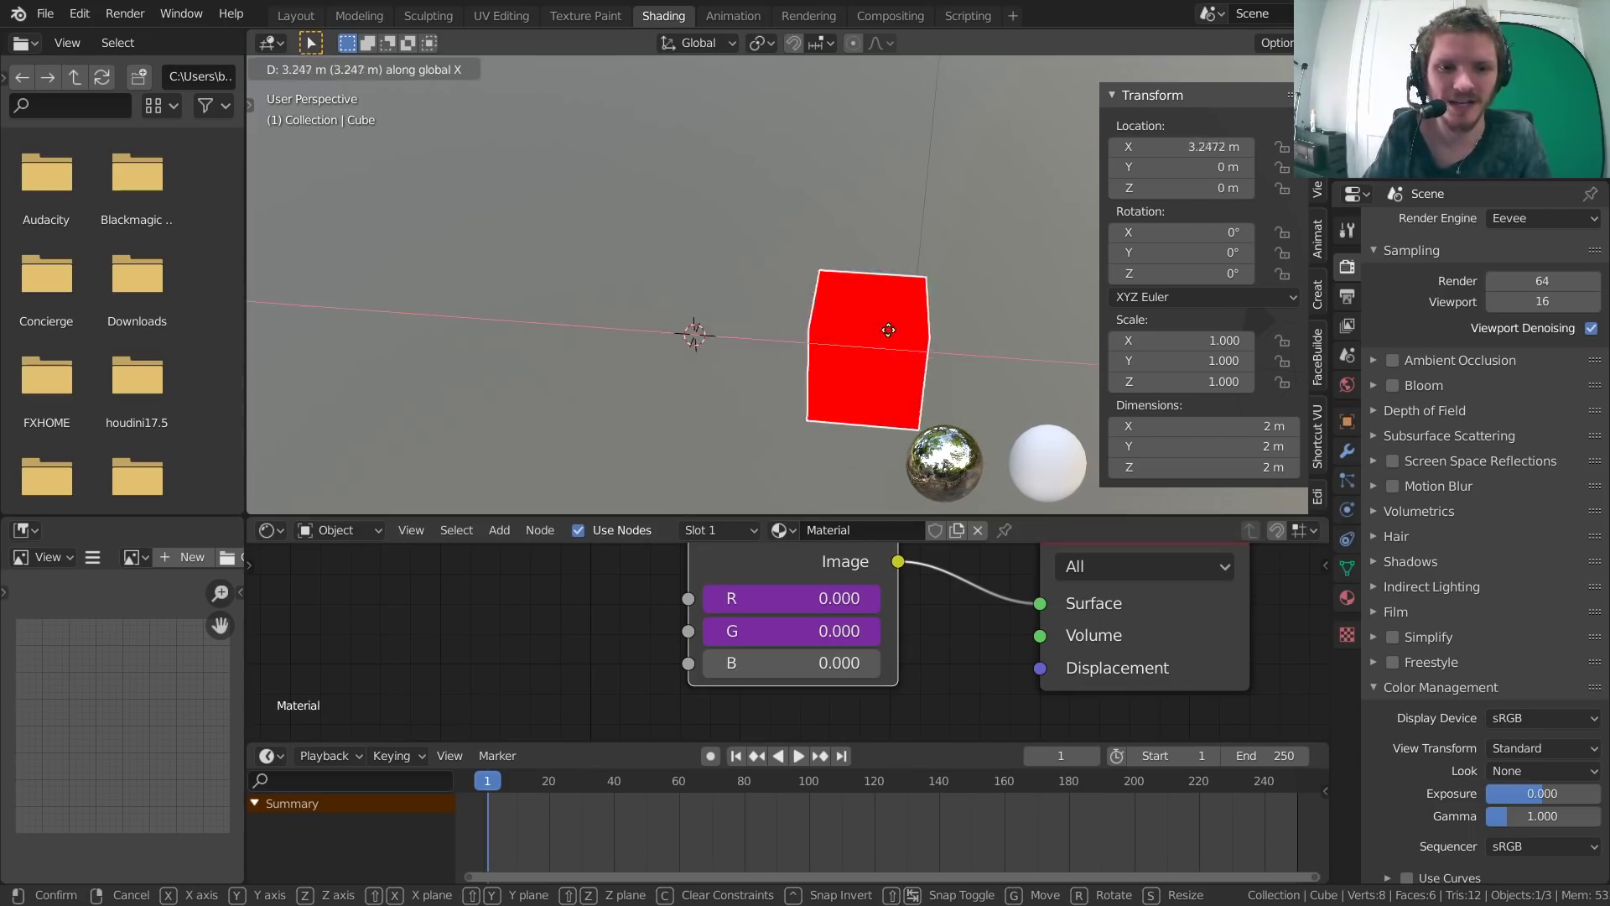
right_click(784, 328)
Move the cube about 1.13 m along global Y and about 1.23 m along global X.
key("g")
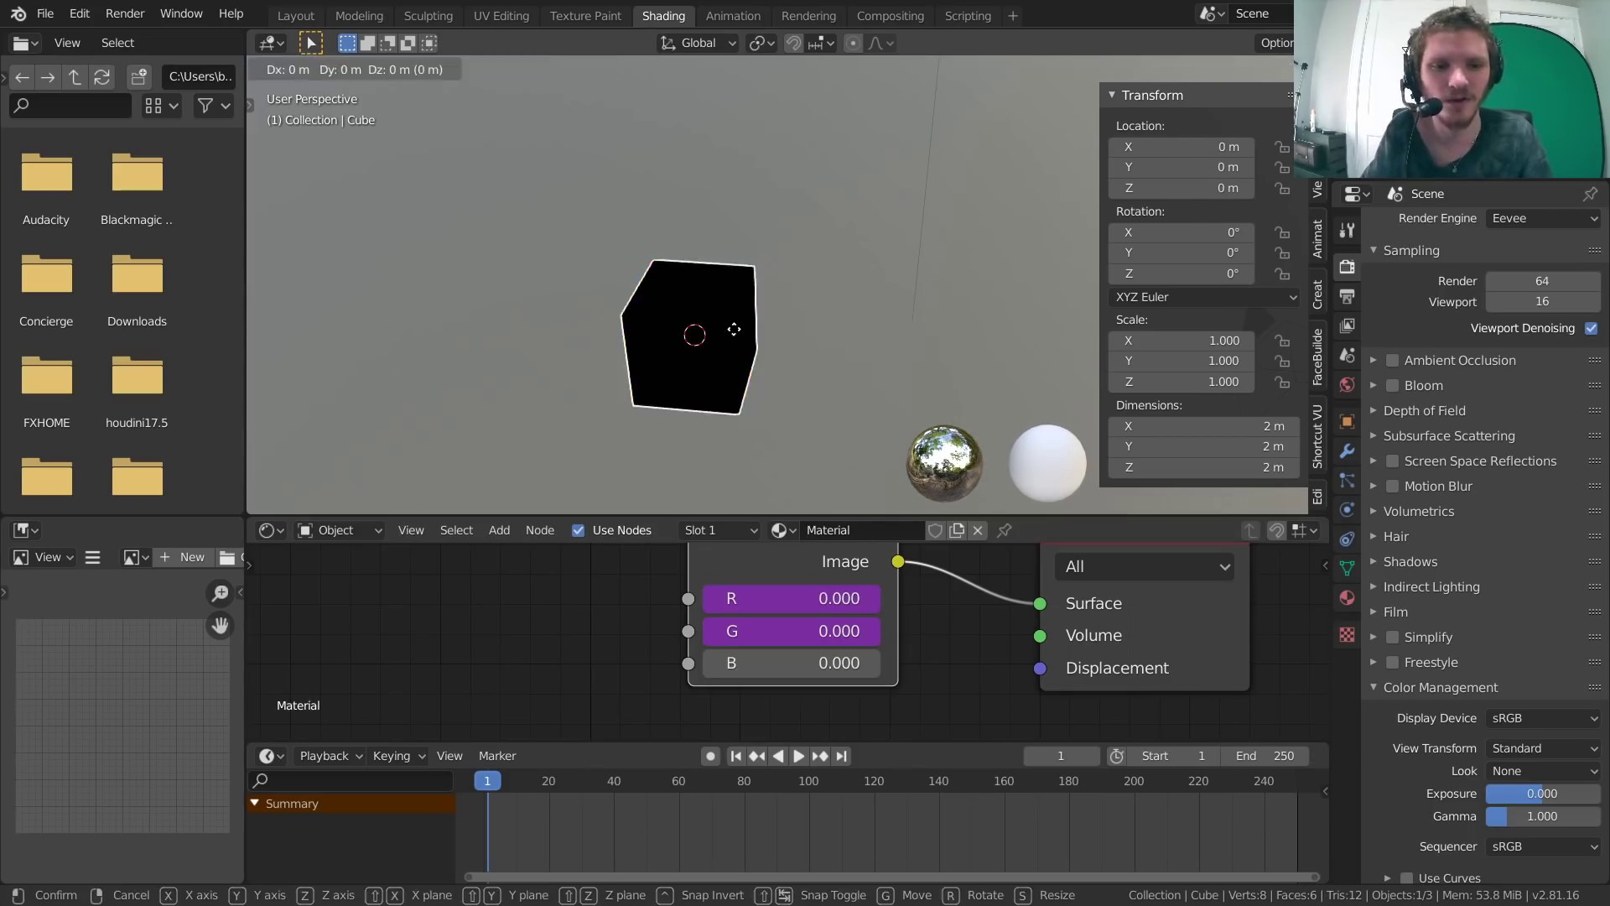
key("y")
left_click(705, 280)
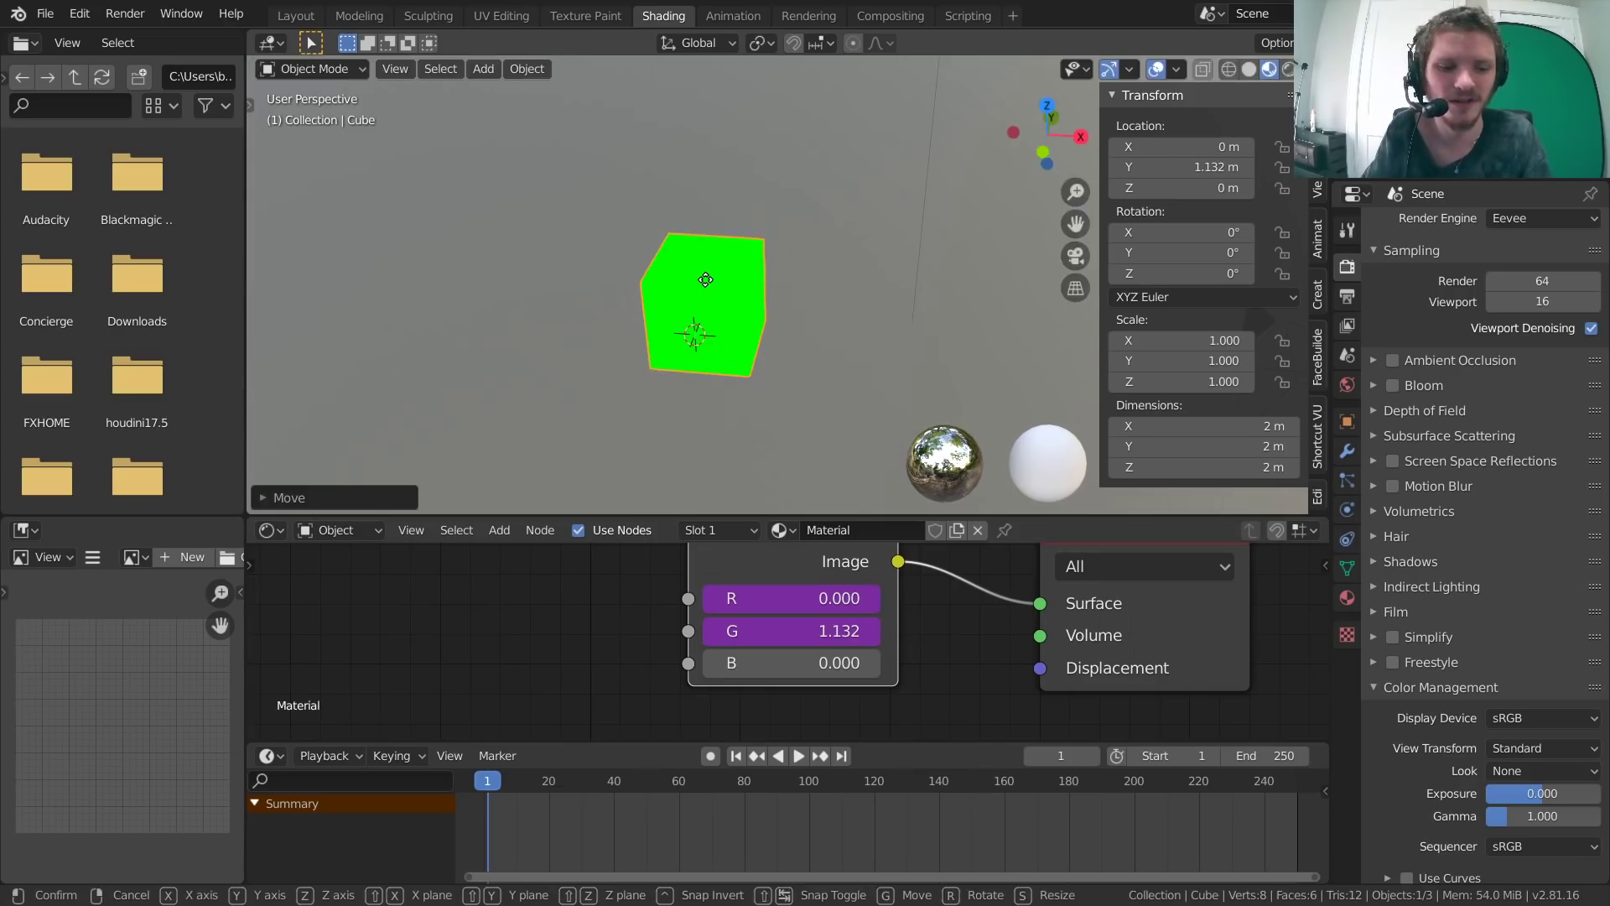
key("g")
key("x")
left_click(862, 413)
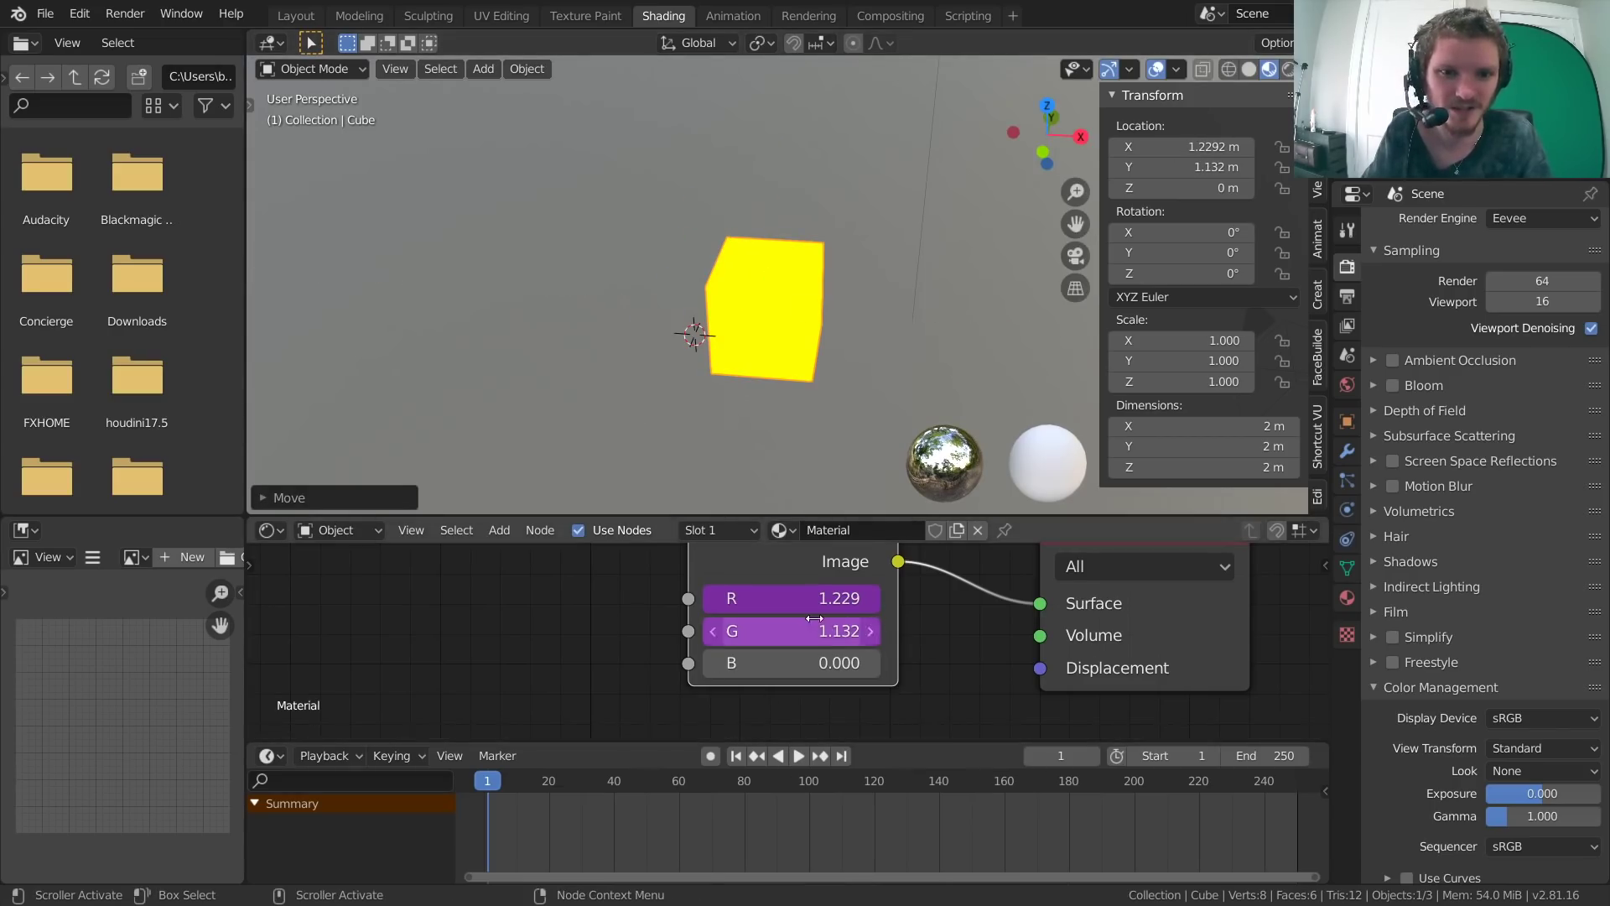
Add a Value node before the Combine RGB node and connect its output to the G input.
middle_click_drag(868, 563, 840, 606)
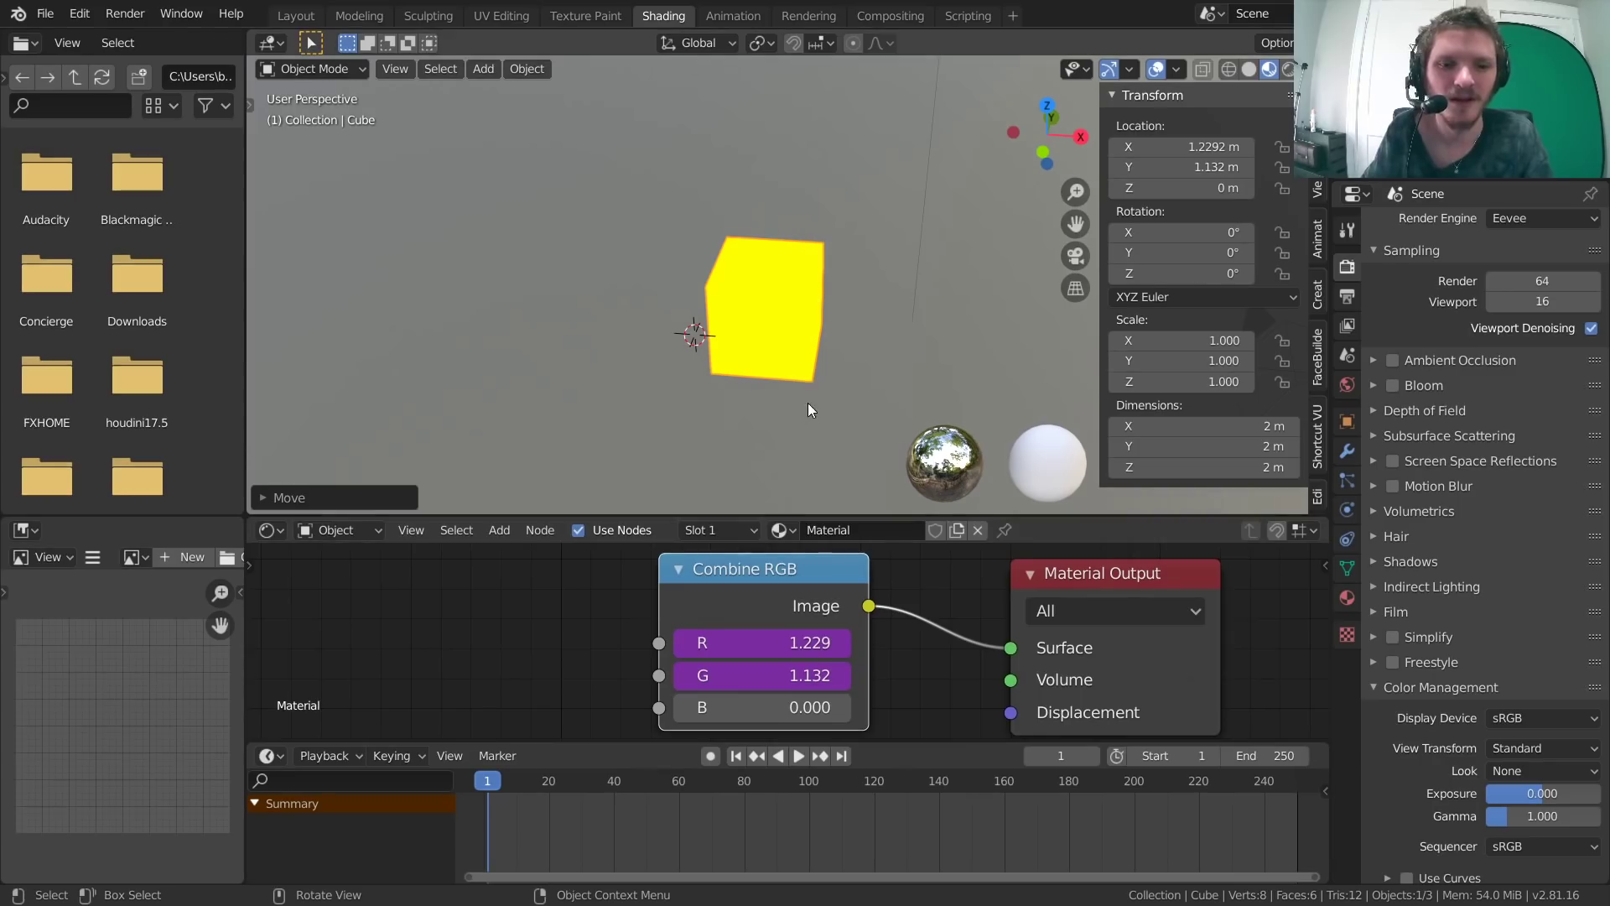
middle_click_drag(419, 595, 612, 575)
key("shift+a")
left_click(612, 576)
type("value")
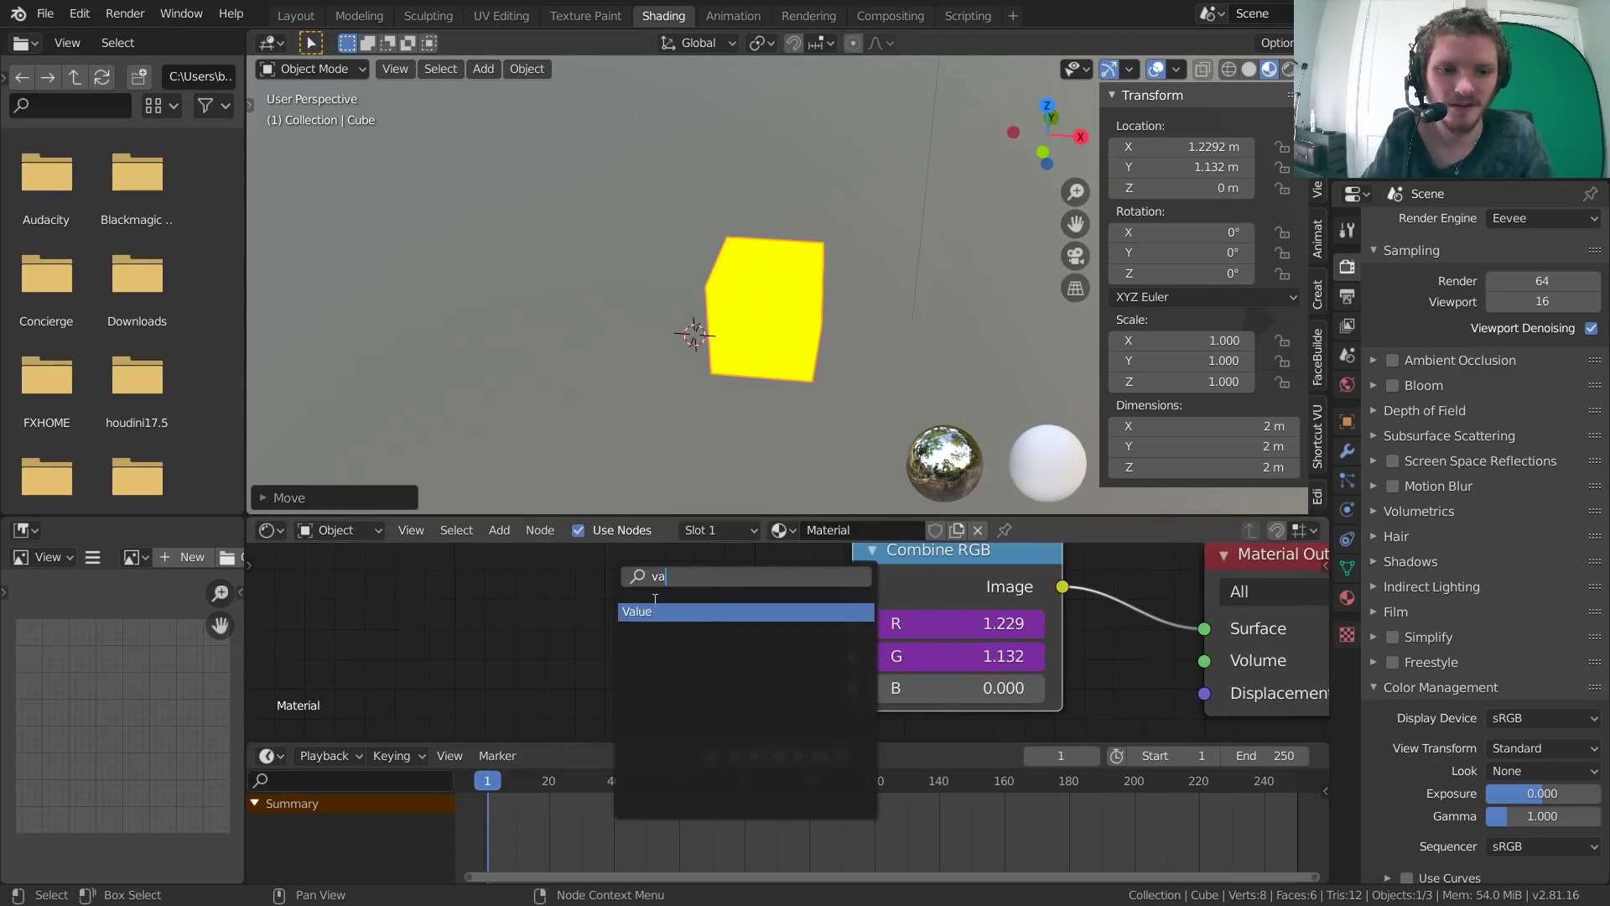
key("Return")
left_click(622, 587)
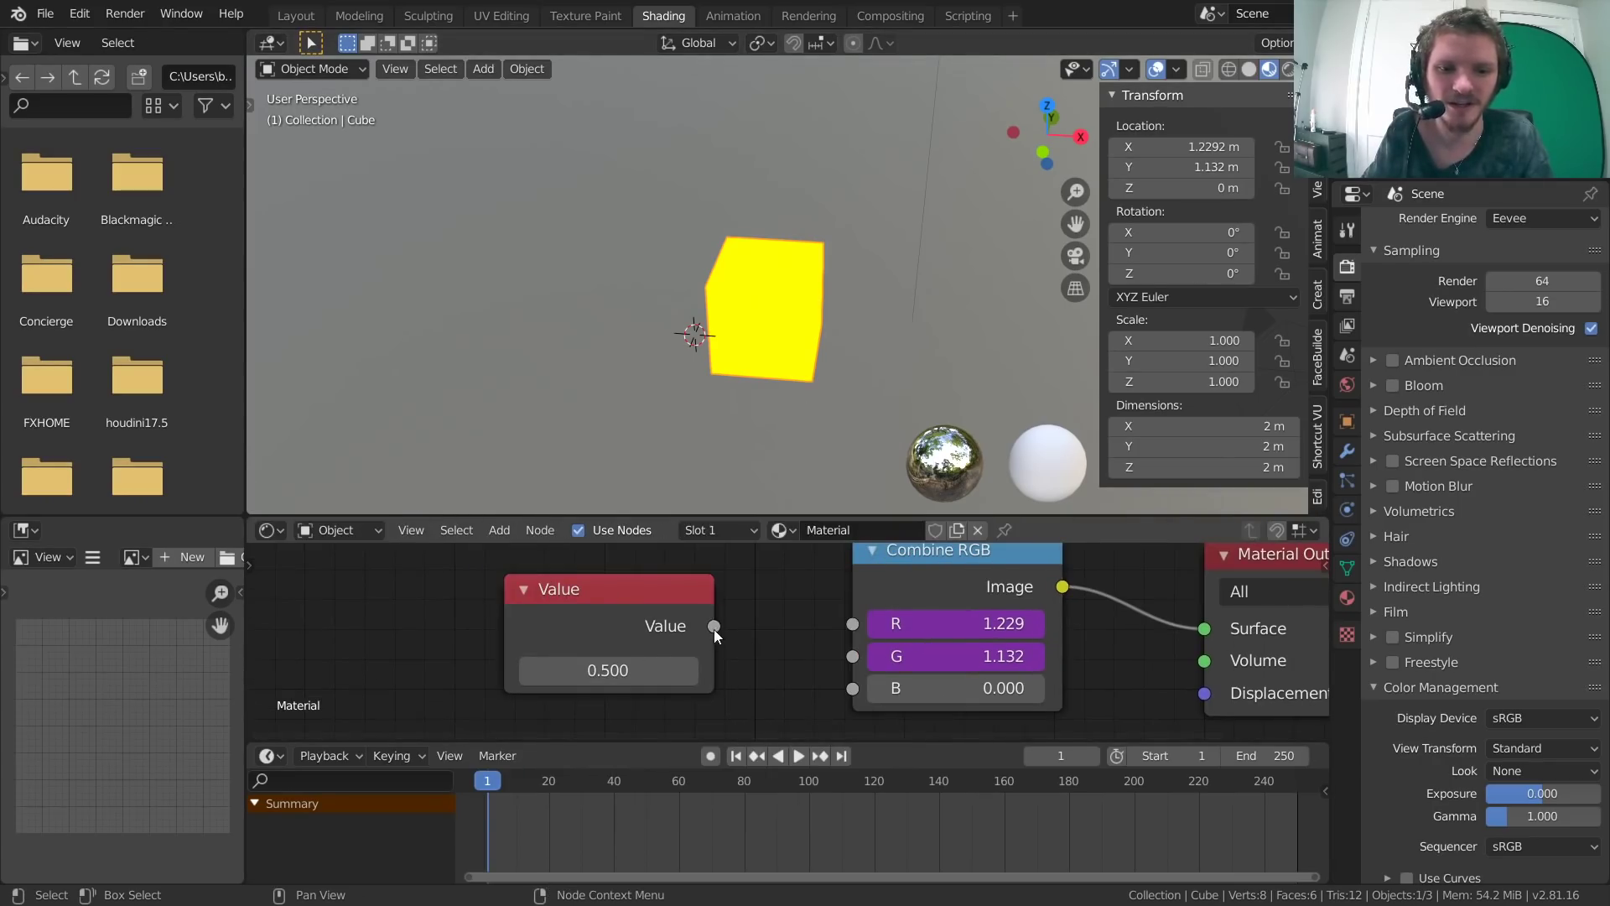
left_click_drag(714, 627, 852, 656)
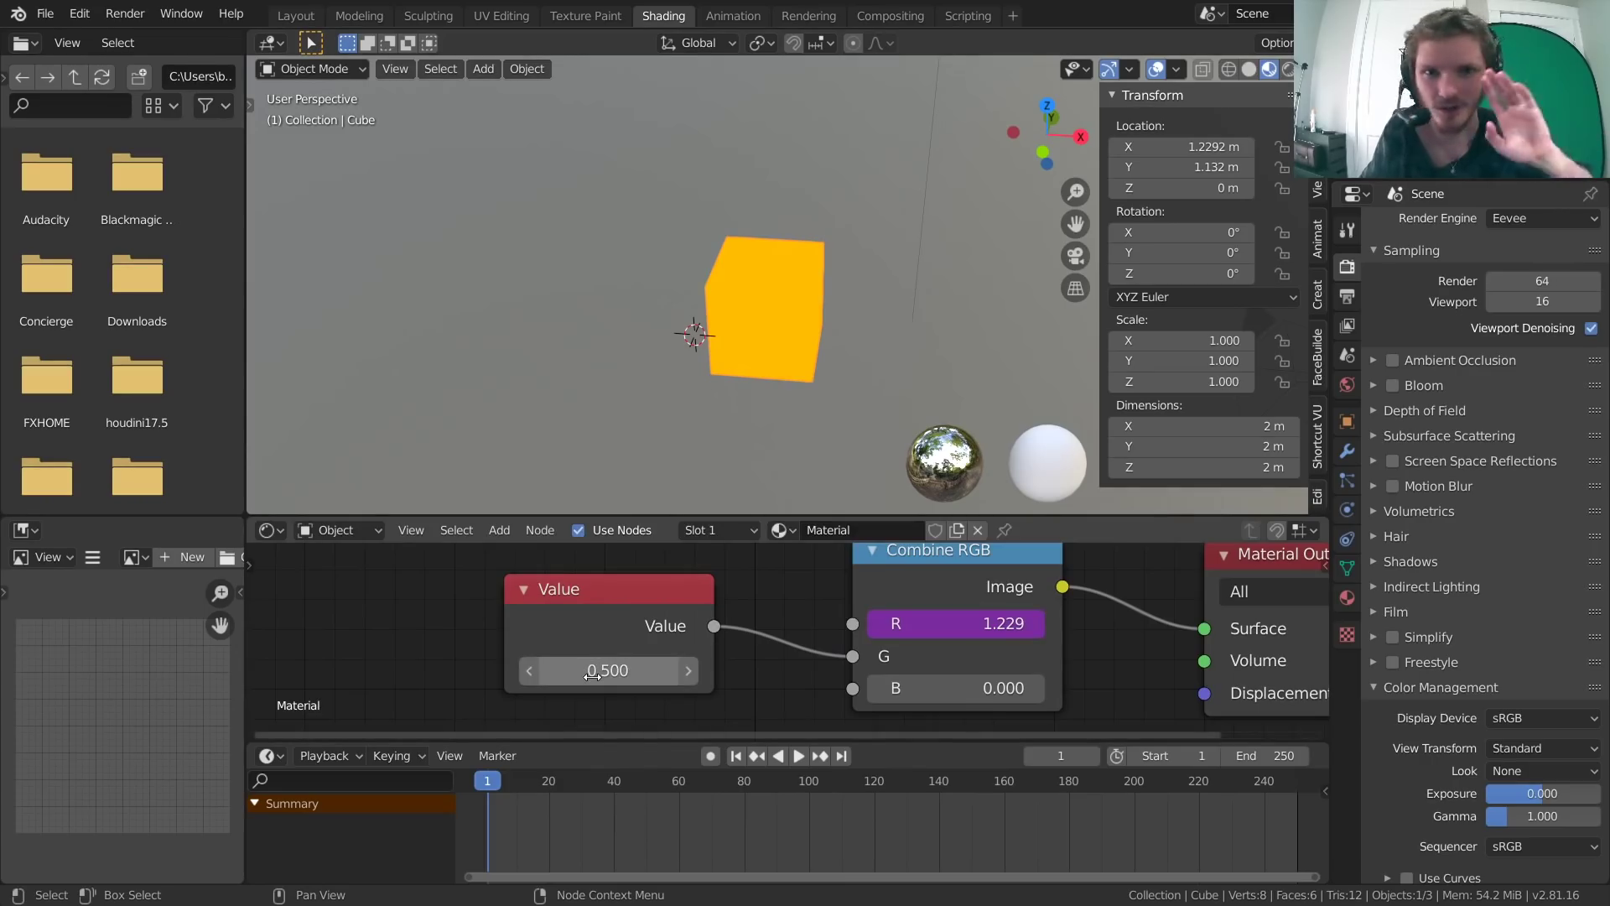
Reposition the Value node farther from the Combine RGB node and open the options for its value.
scroll(612, 636, "down", 2)
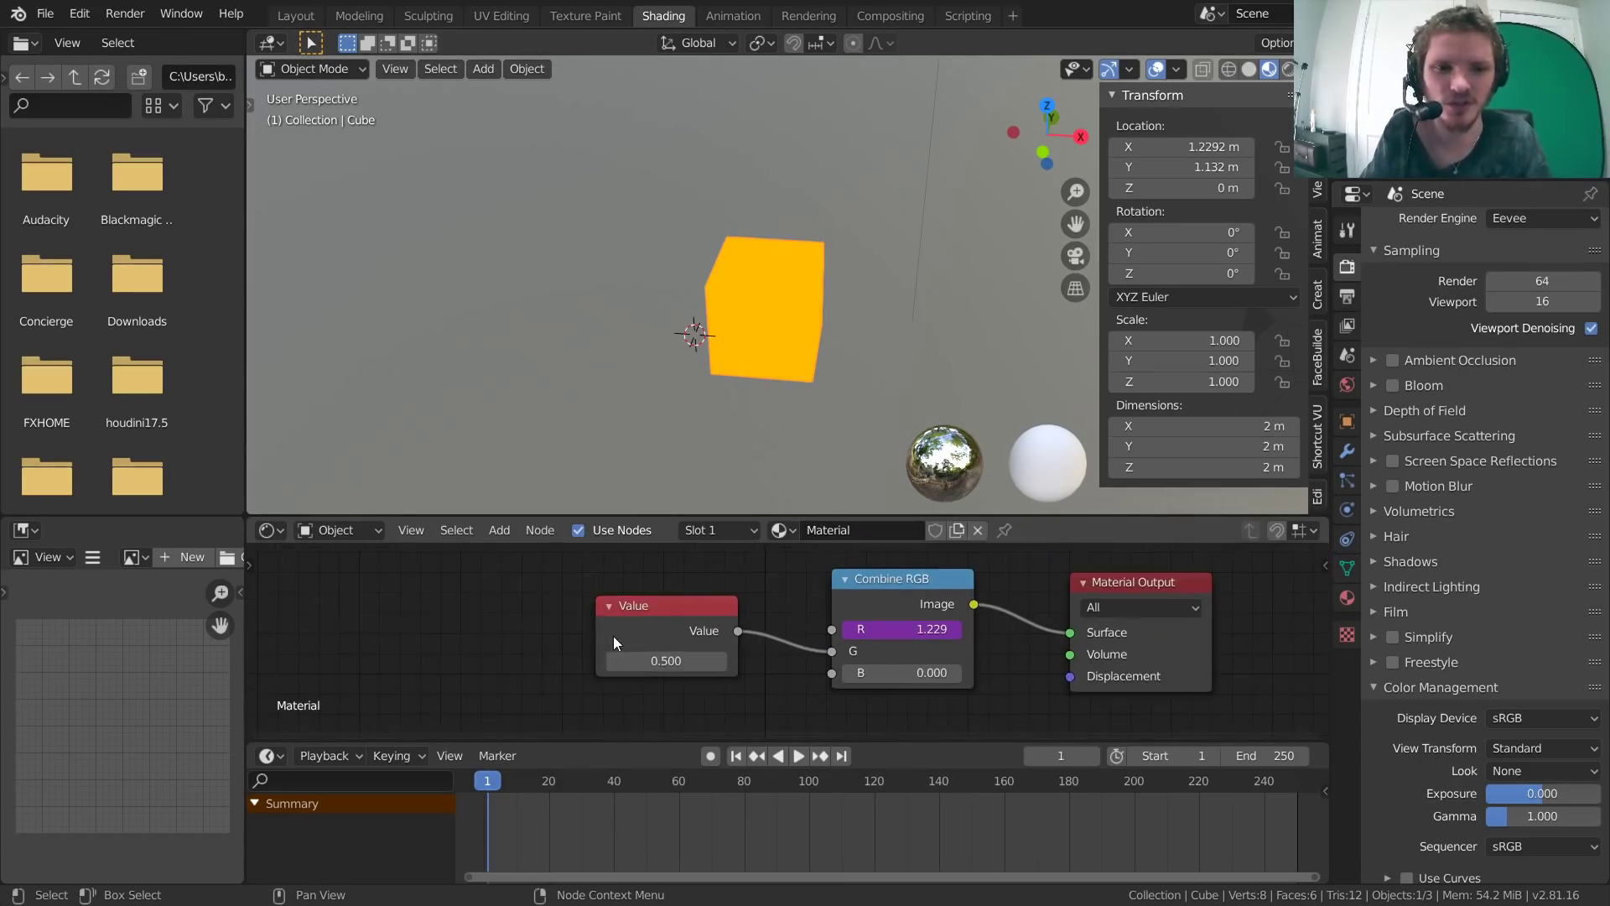
left_click_drag(613, 636, 447, 640)
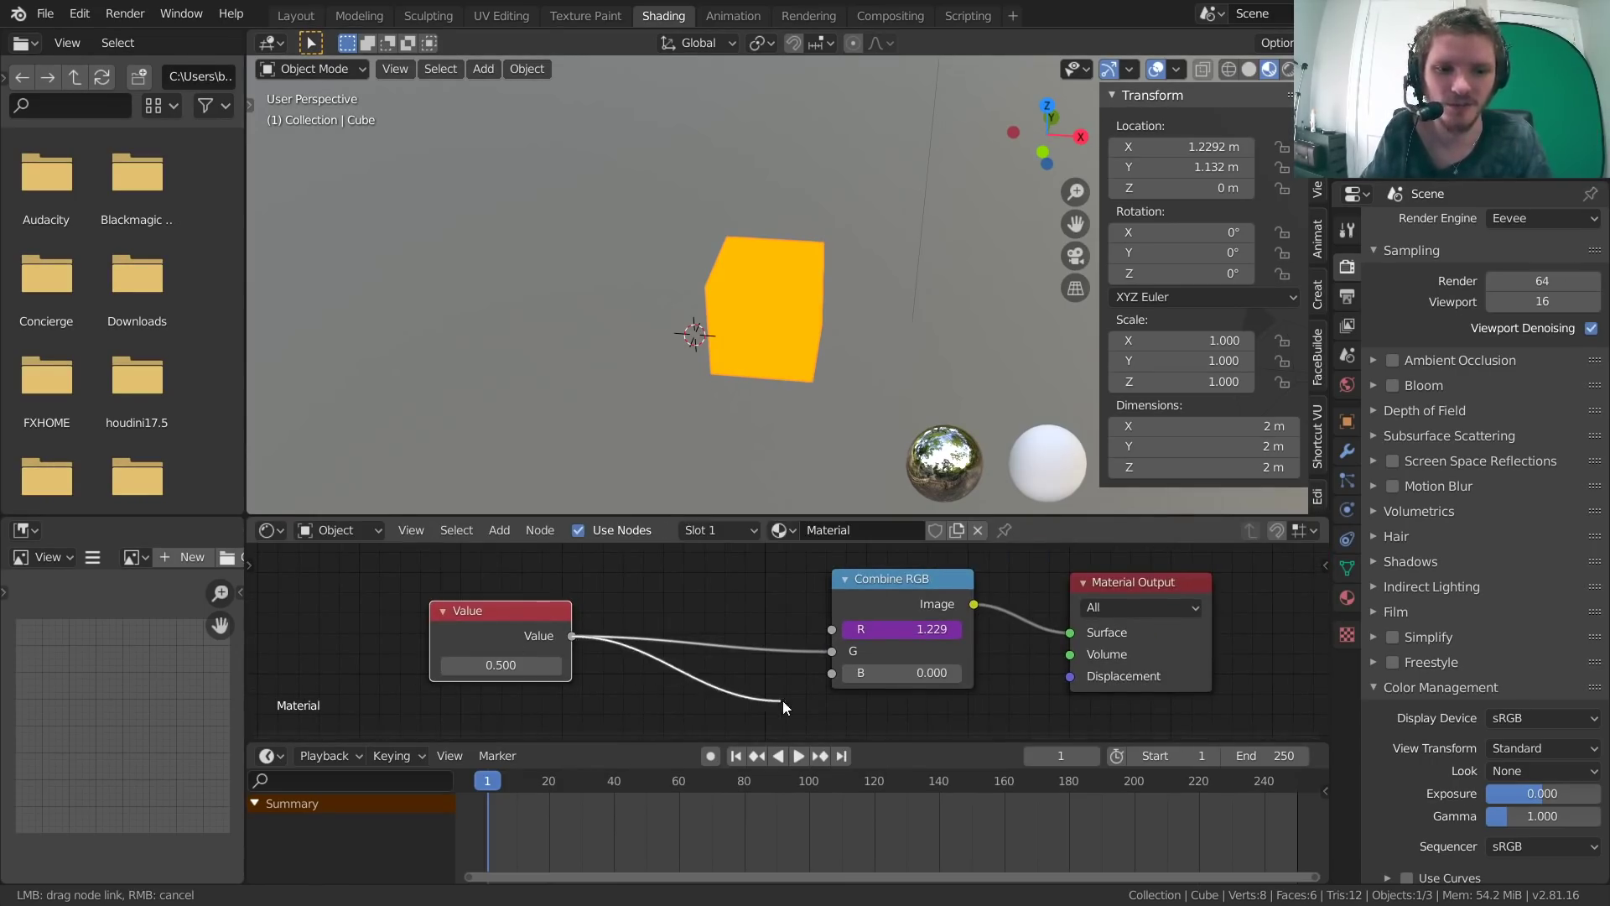
scroll(415, 645, "up", 1)
left_click_drag(415, 646, 516, 612)
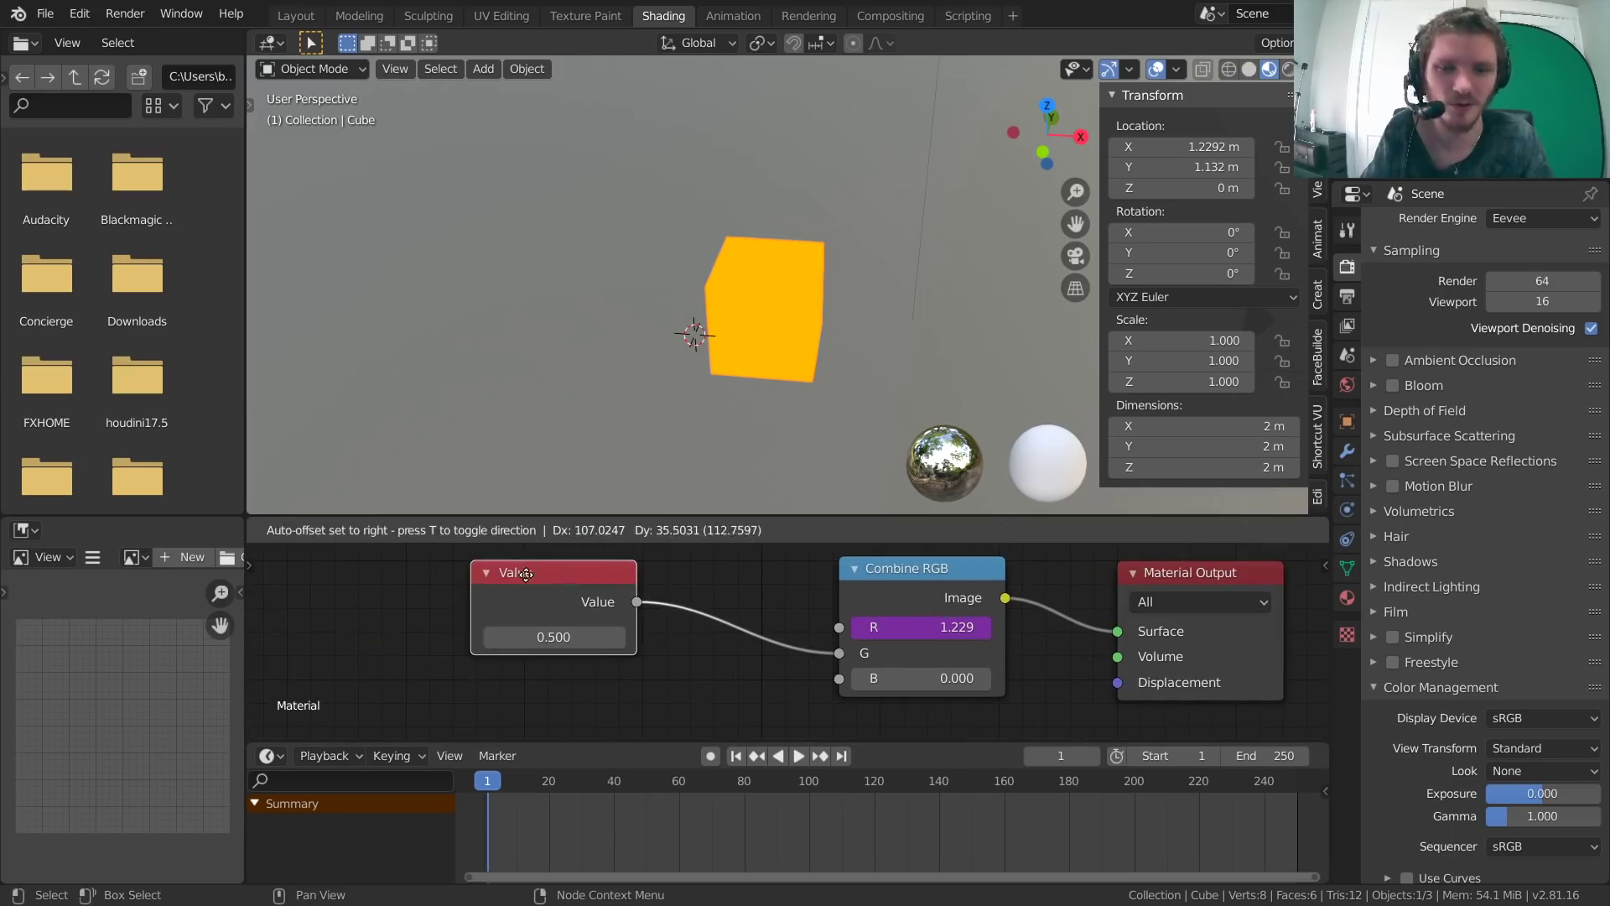
right_click(504, 635)
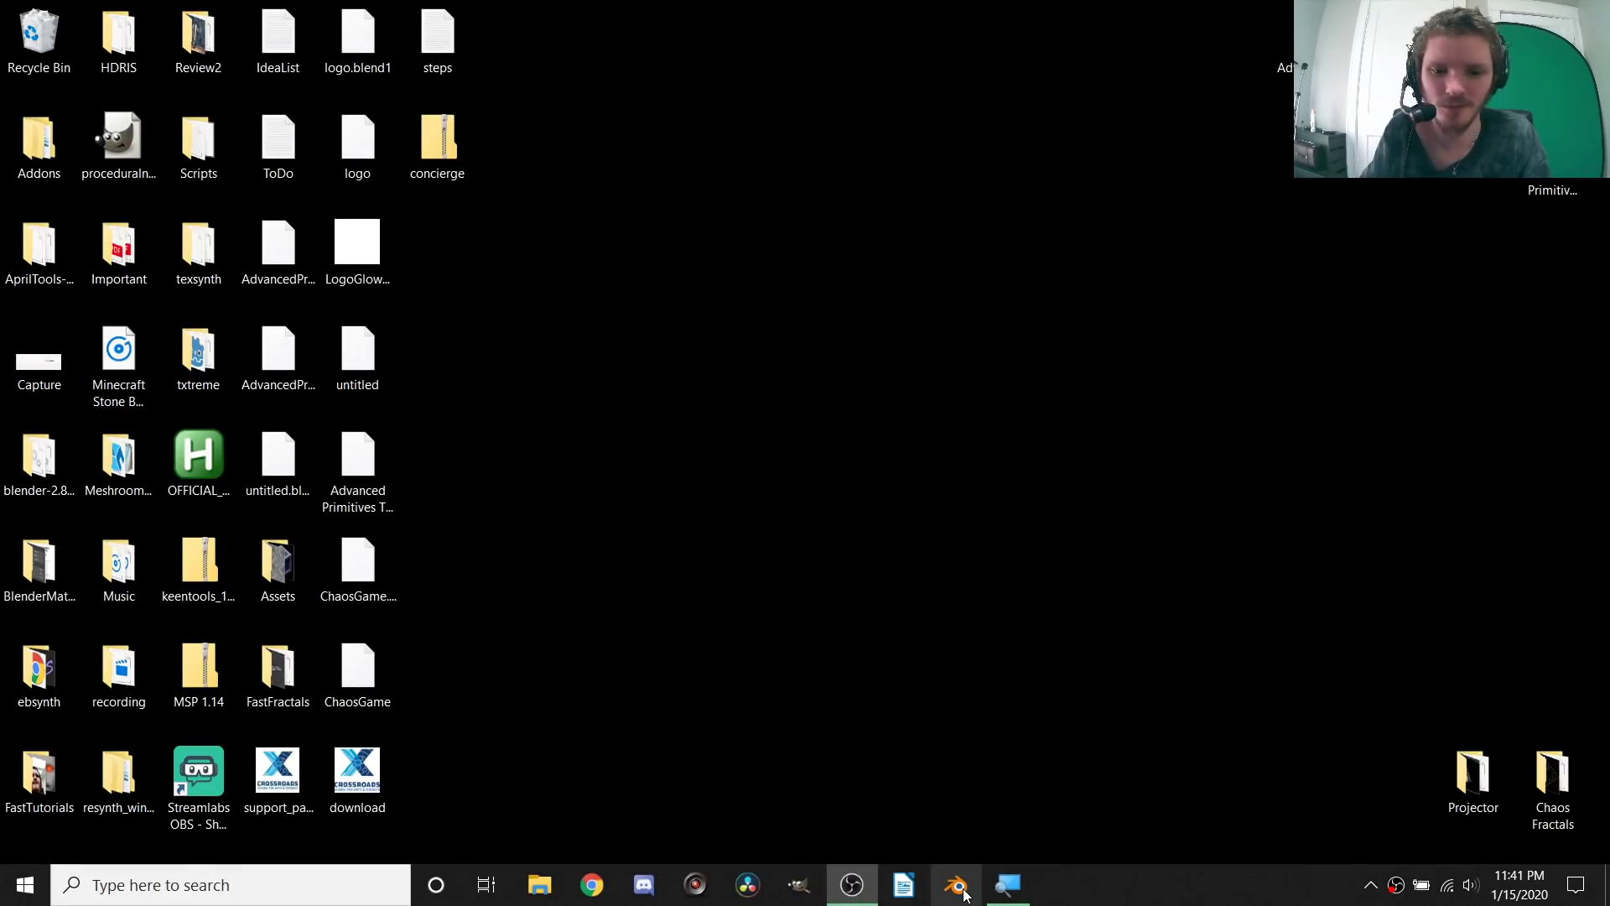
Start a new Blender session with the default cube scene and make its window full screen.
left_click(957, 885)
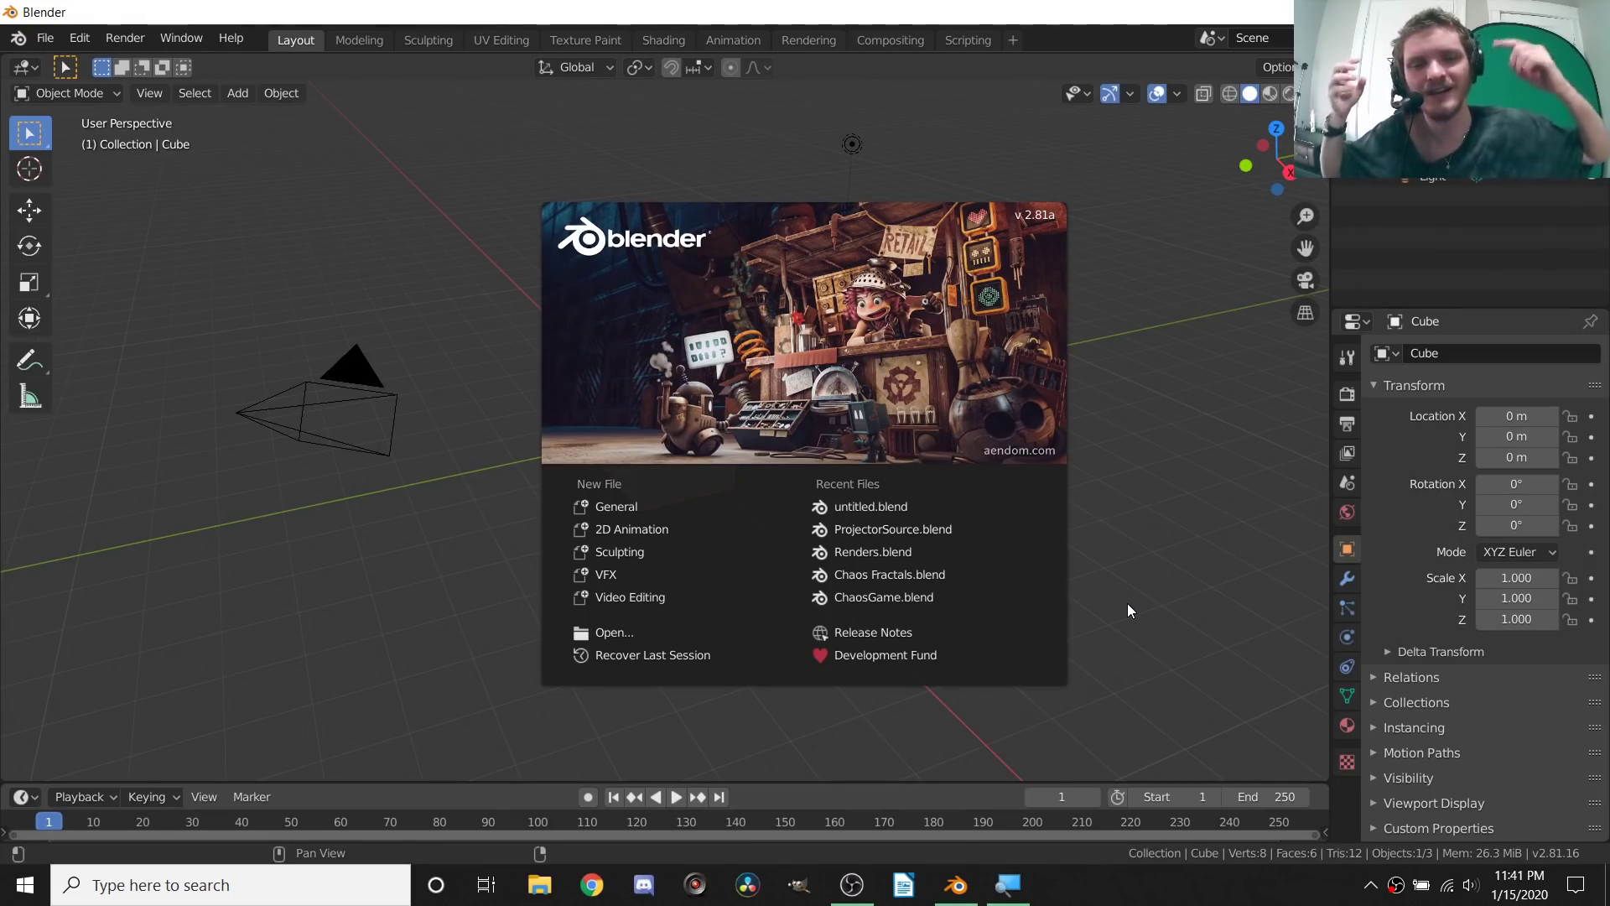
left_click(1128, 602)
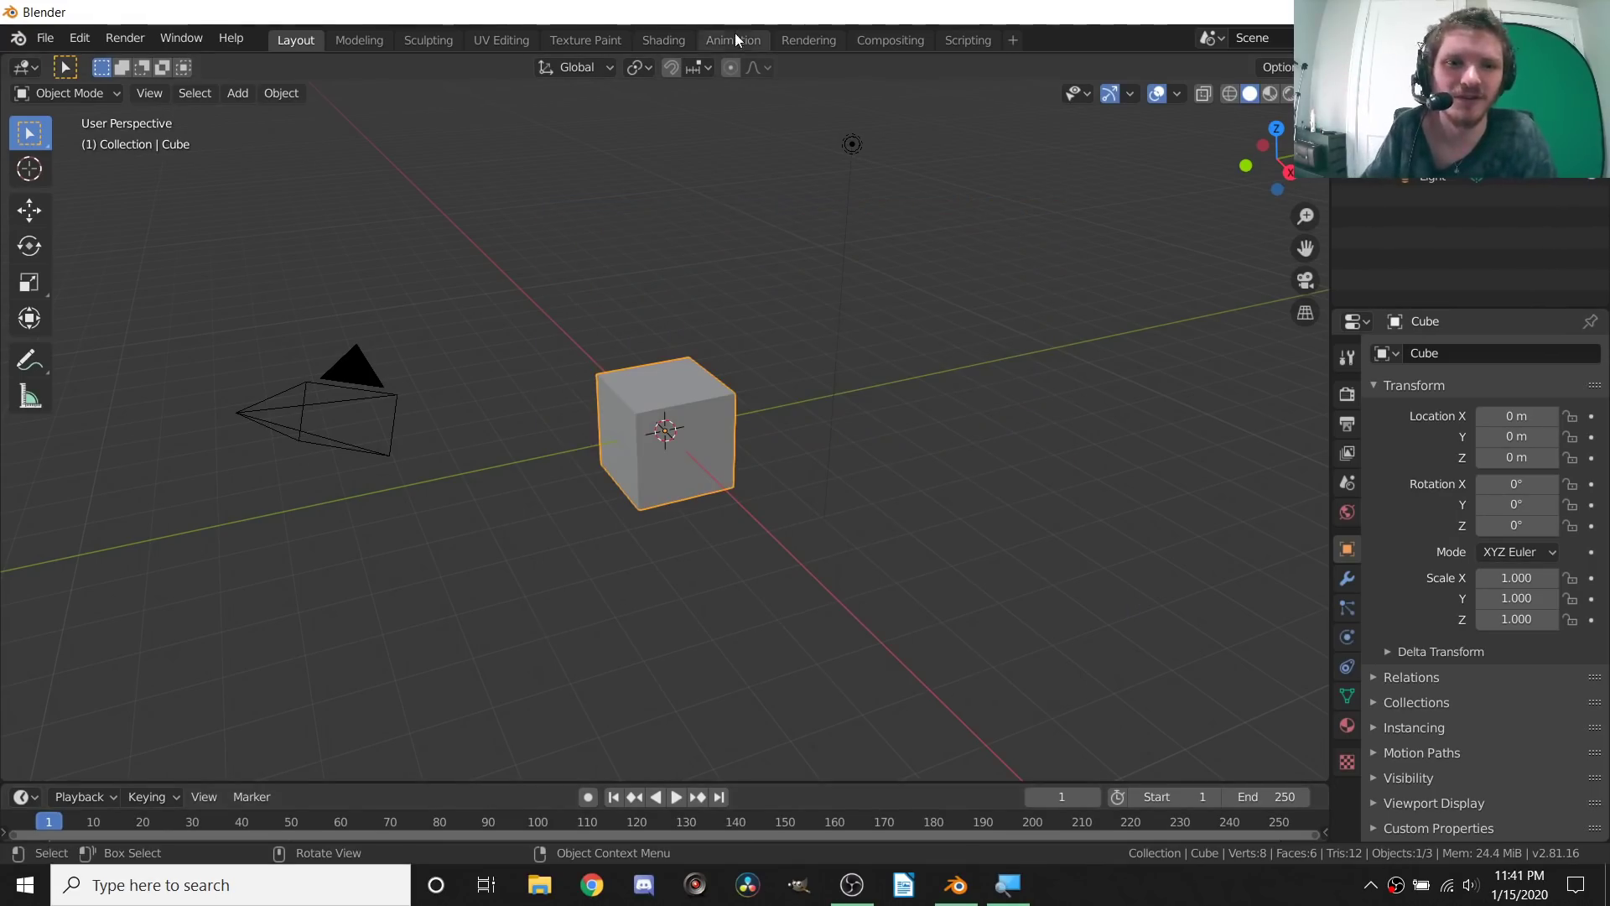
key("q")
left_click(758, 232)
scroll(727, 341, "up", 3)
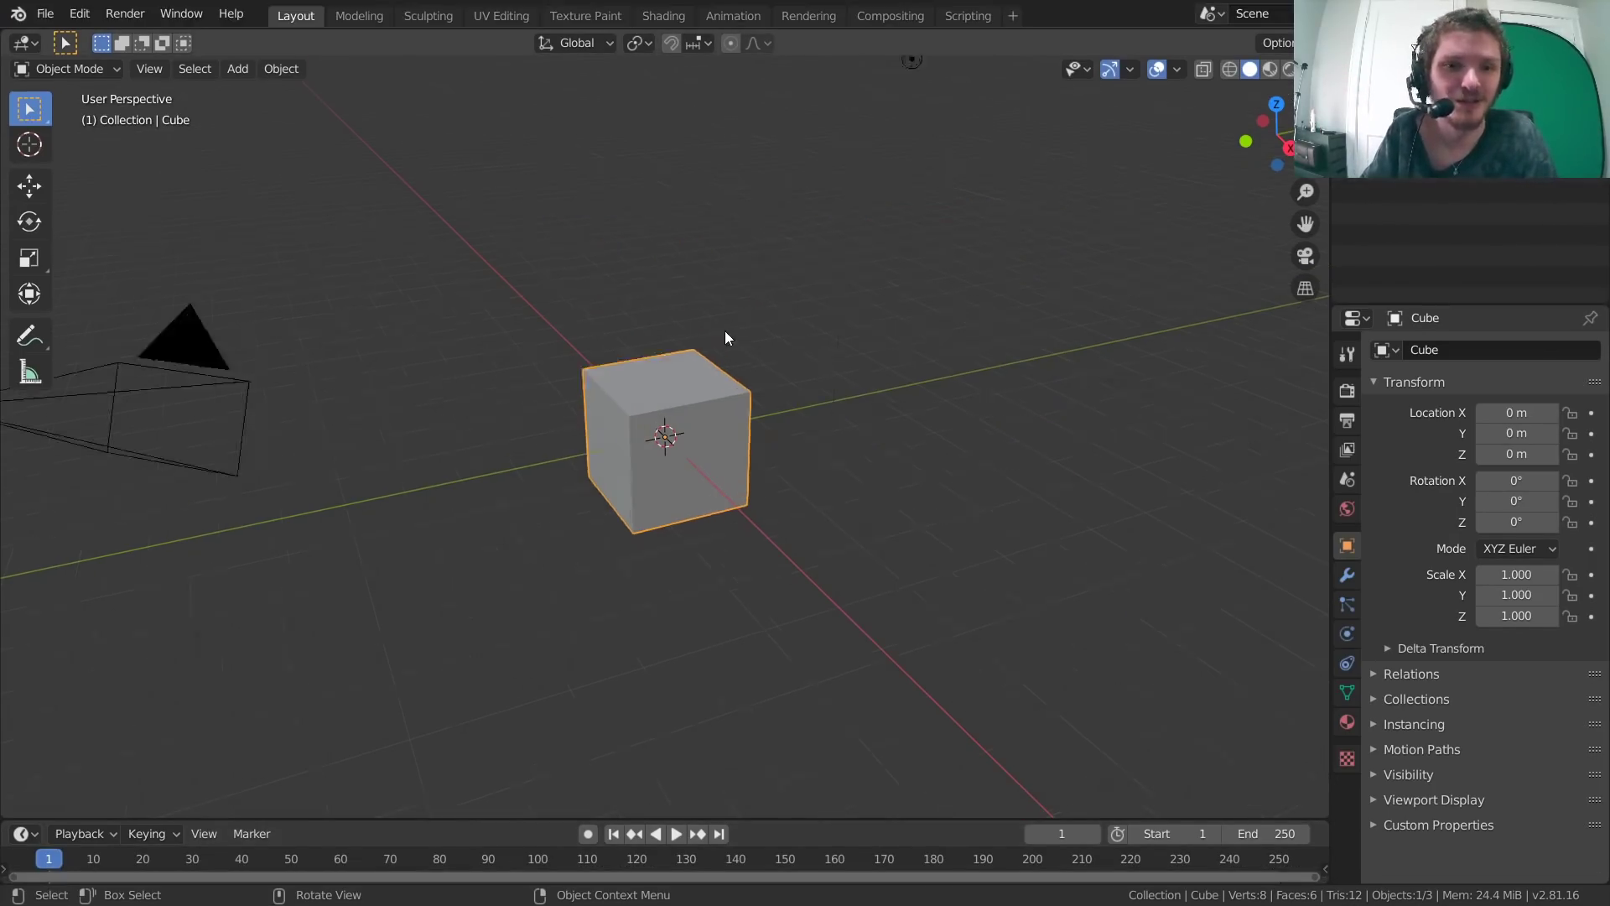
Switch to the Shading workspace and delete the Principled BSDF node from the cube's material.
left_click(663, 15)
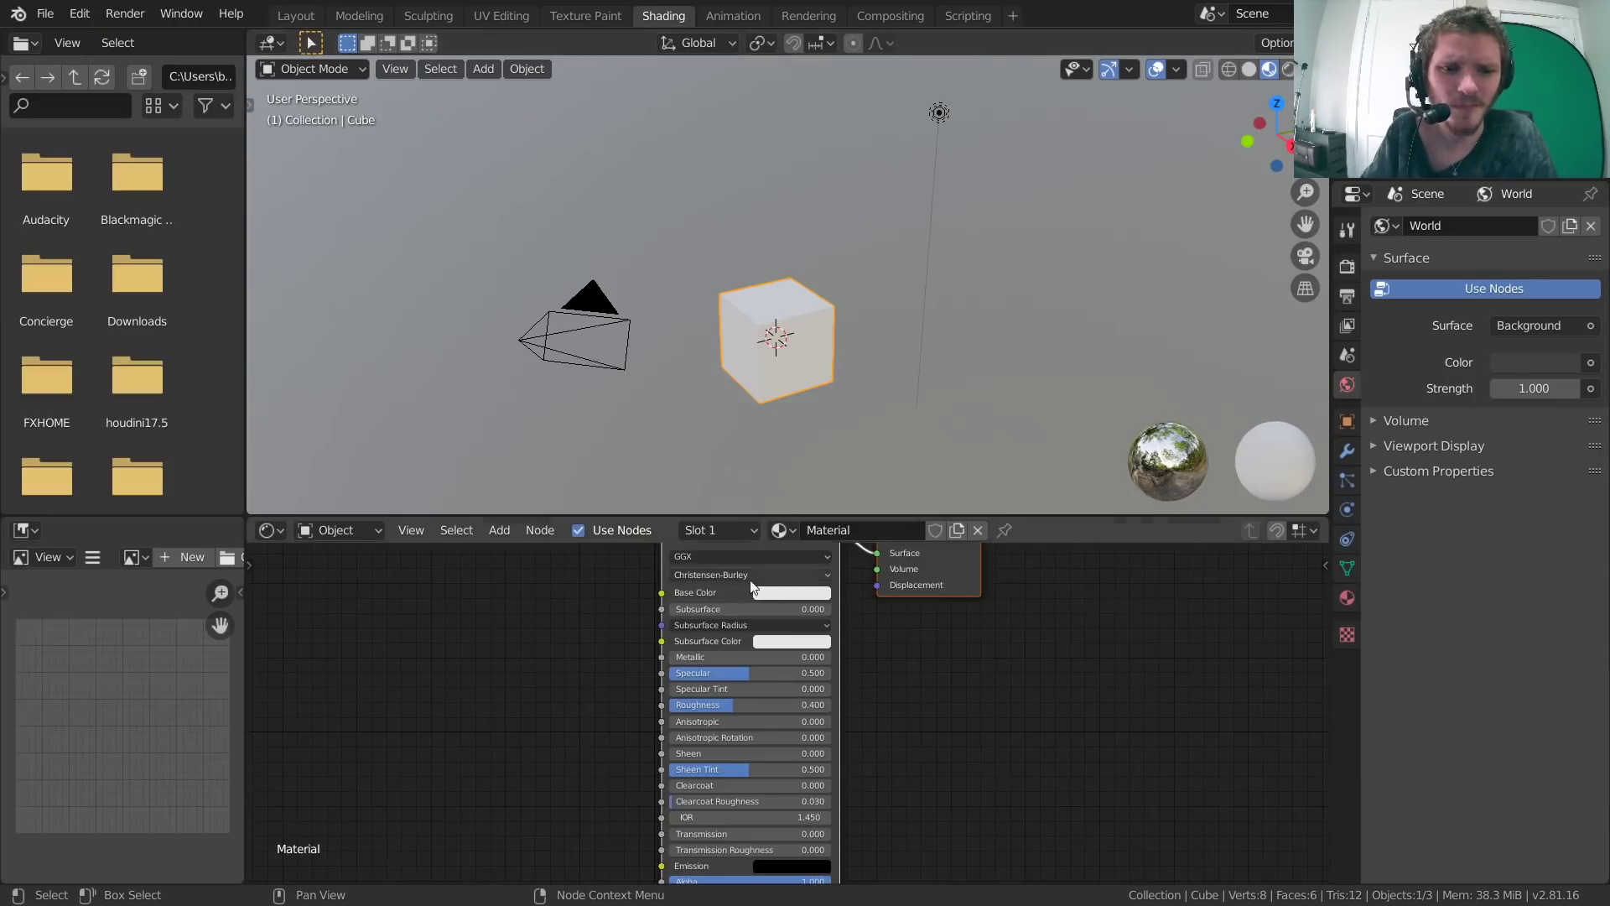
left_click(768, 637)
key("x")
Add a Combine RGB node and place it beside the Material Output node.
key("shift+a")
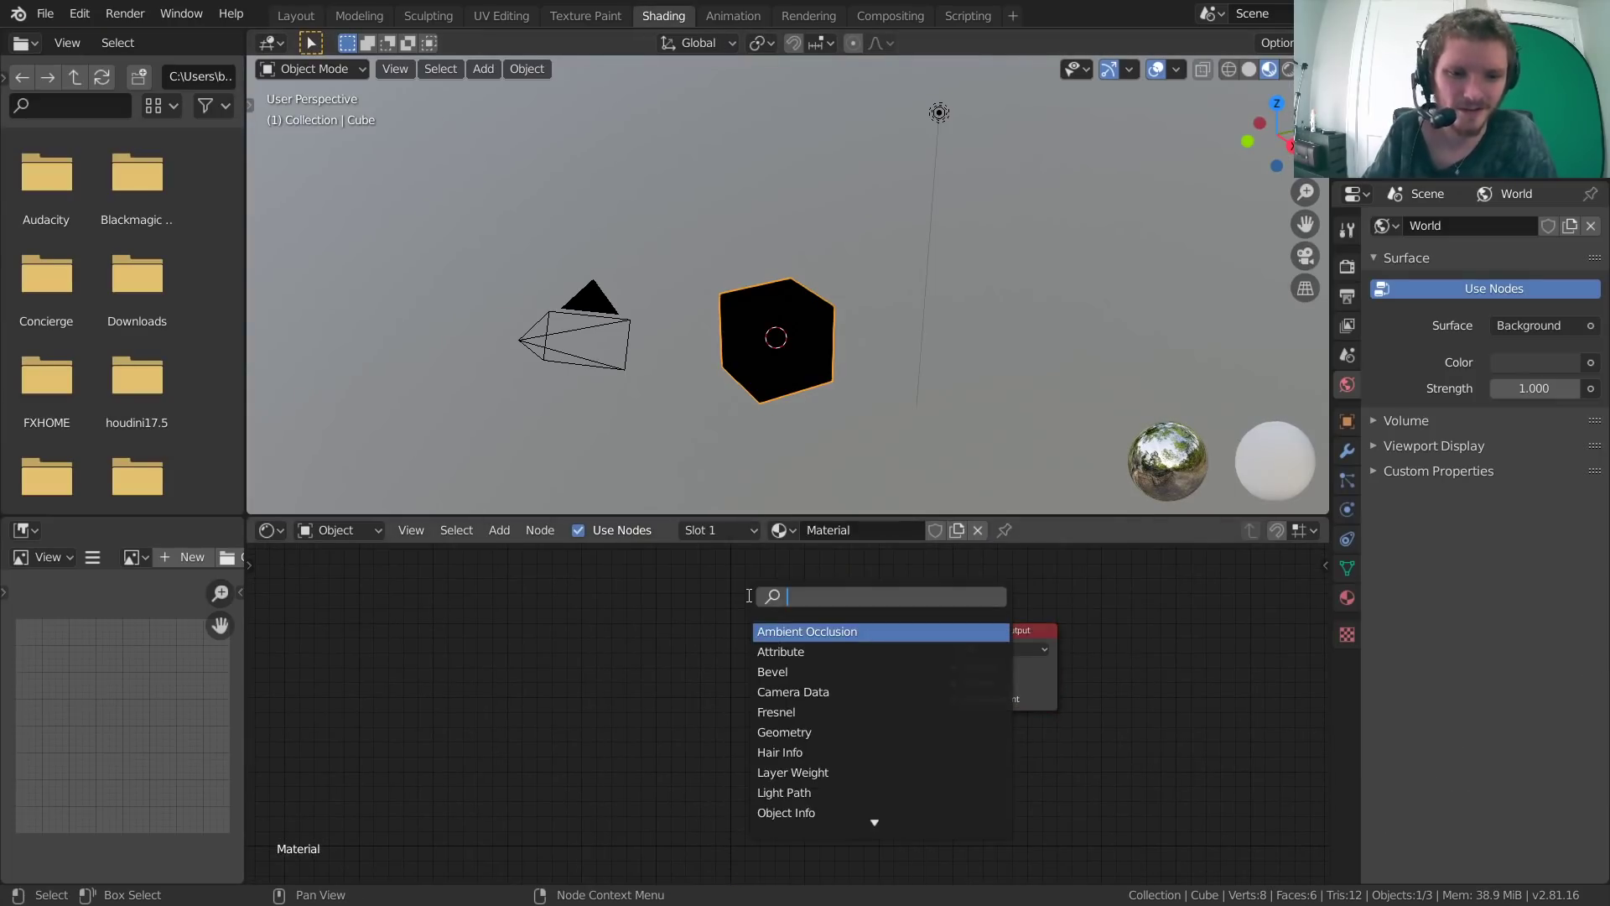
type("combin")
key("Down")
key("Return")
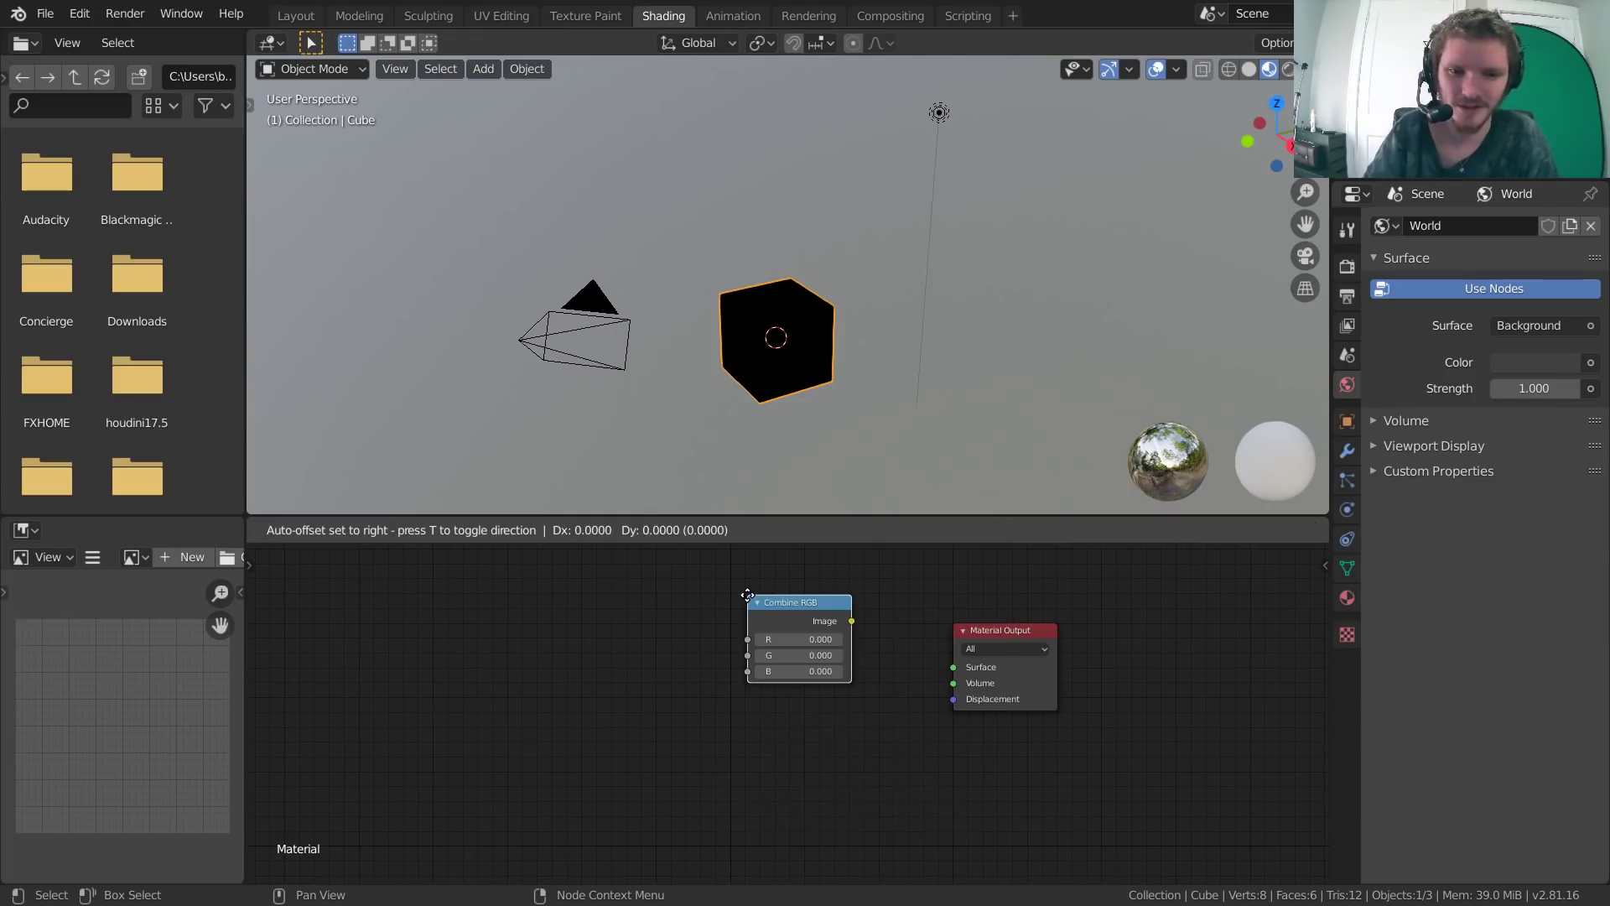
left_click(842, 643)
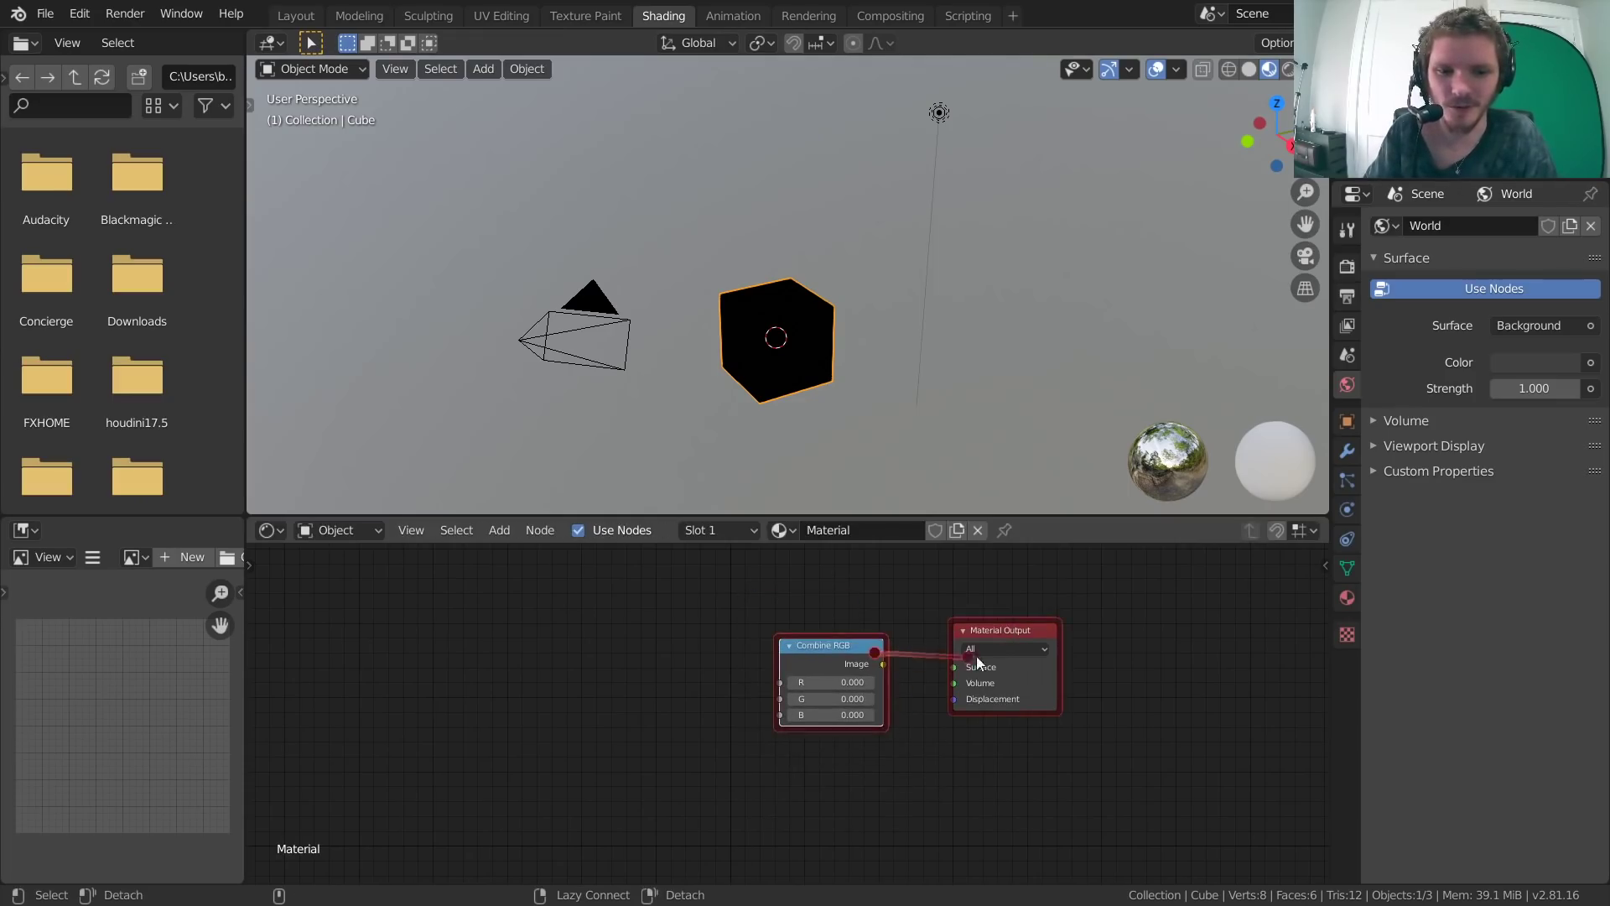
Connect the Combine RGB node's Image output to the Surface input of the Material Output node.
right_click_drag(976, 656, 988, 656, "alt")
scroll(897, 666, "up", 2)
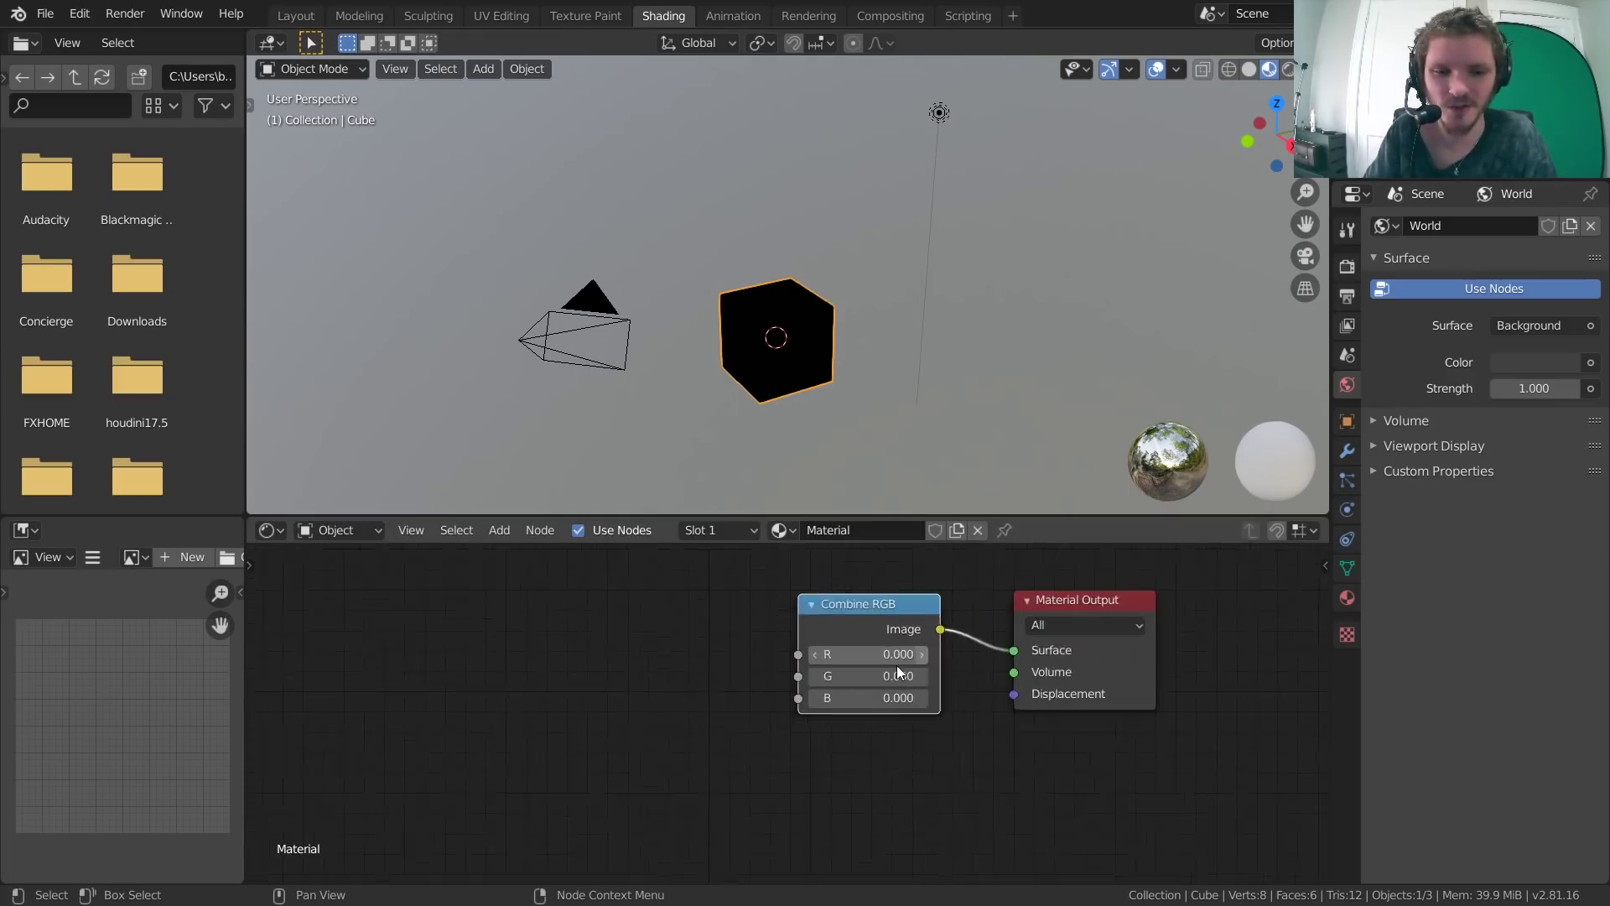
scroll(897, 666, "up", 1)
middle_click_drag(897, 666, 772, 711)
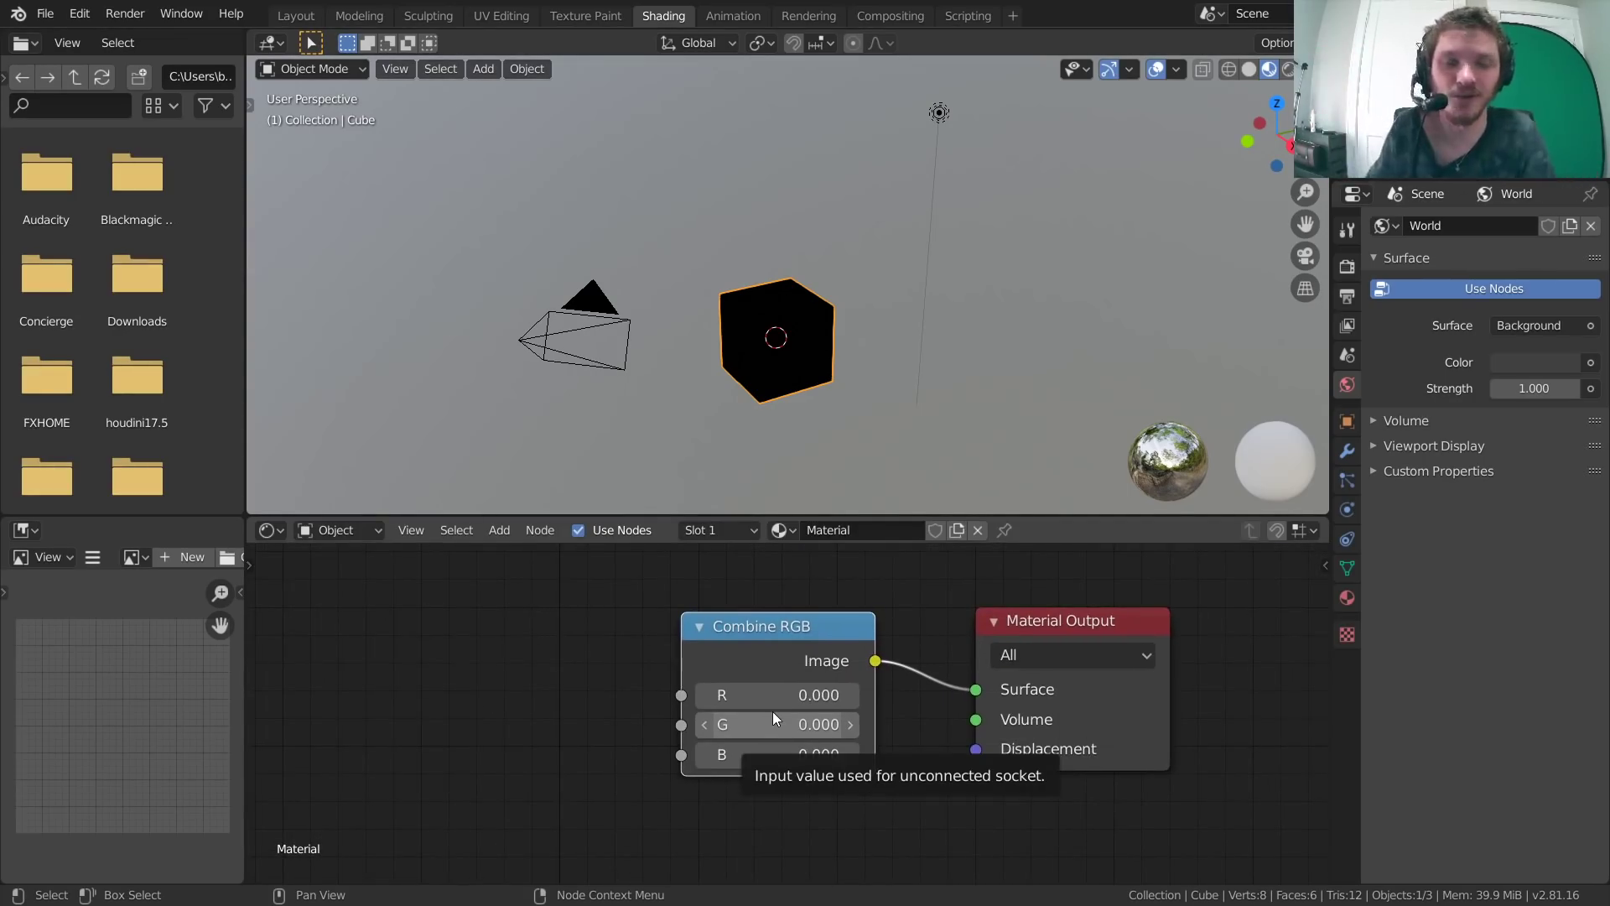
Add a Math node set to Add, connect its Value output to the Combine RGB node's R input, and place it beside that node.
middle_click_drag(505, 699, 772, 722)
key("shift+a")
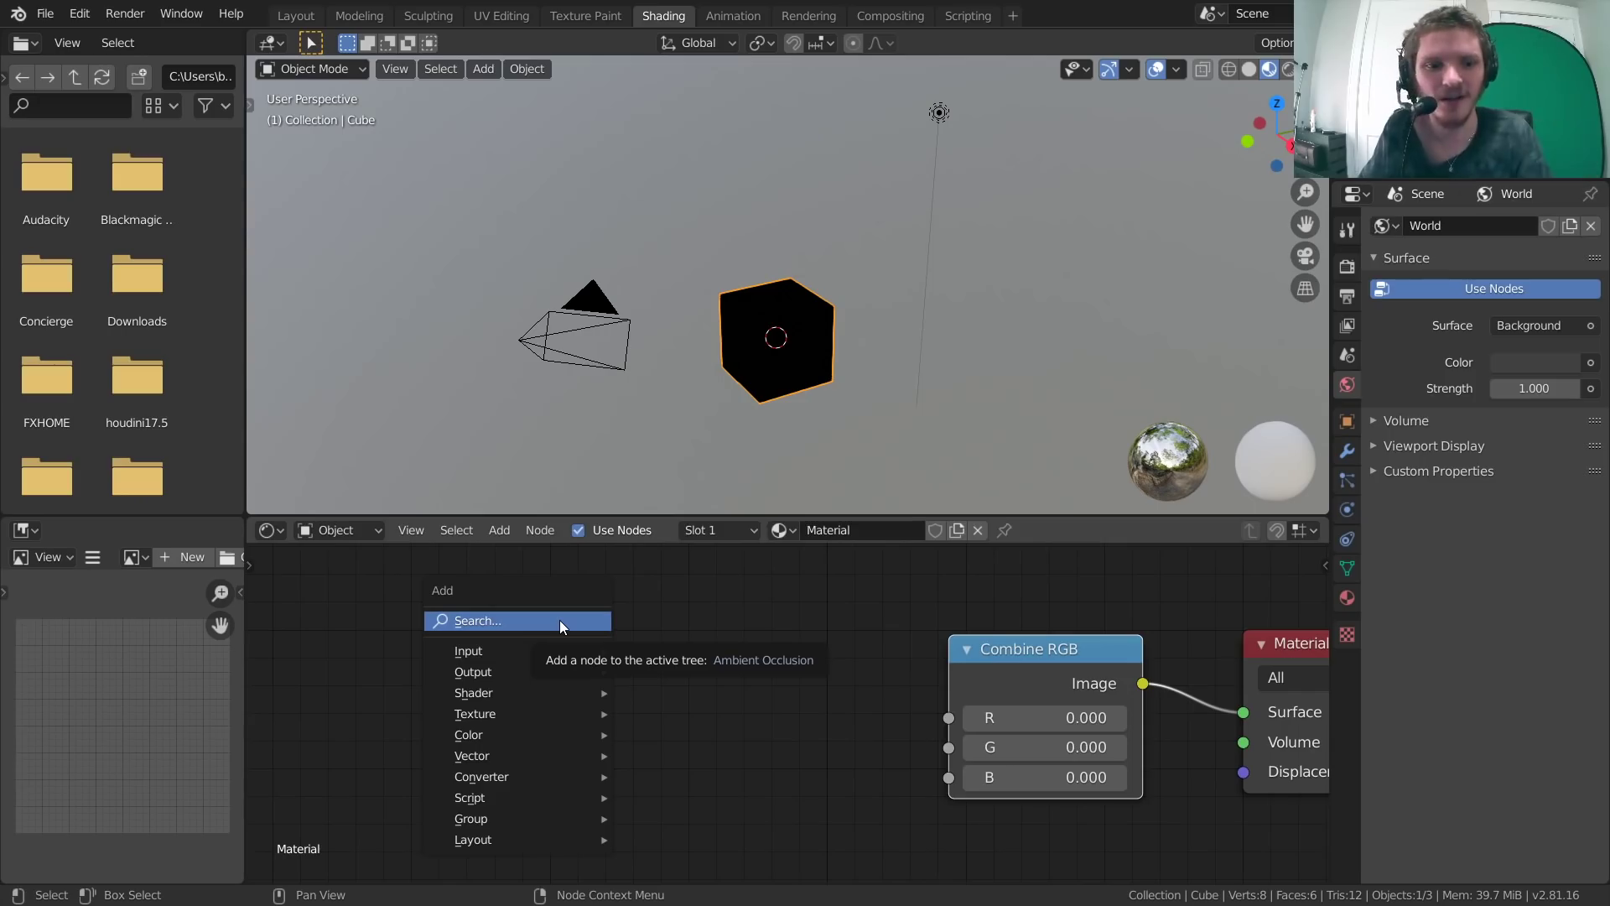
left_click(561, 620)
type("add")
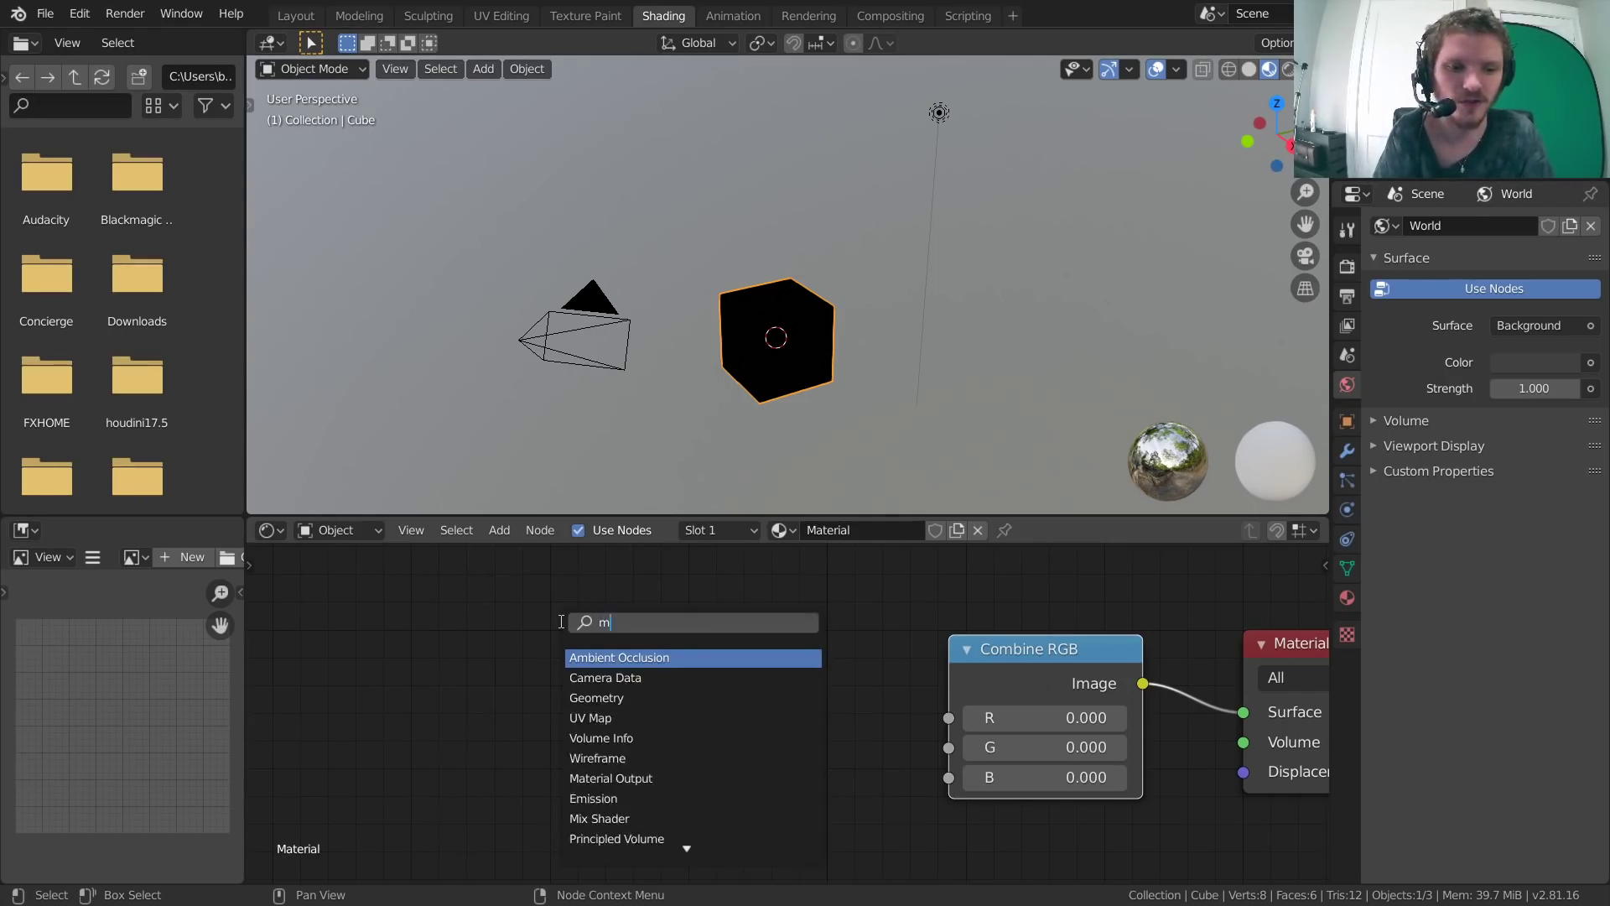
key("Return")
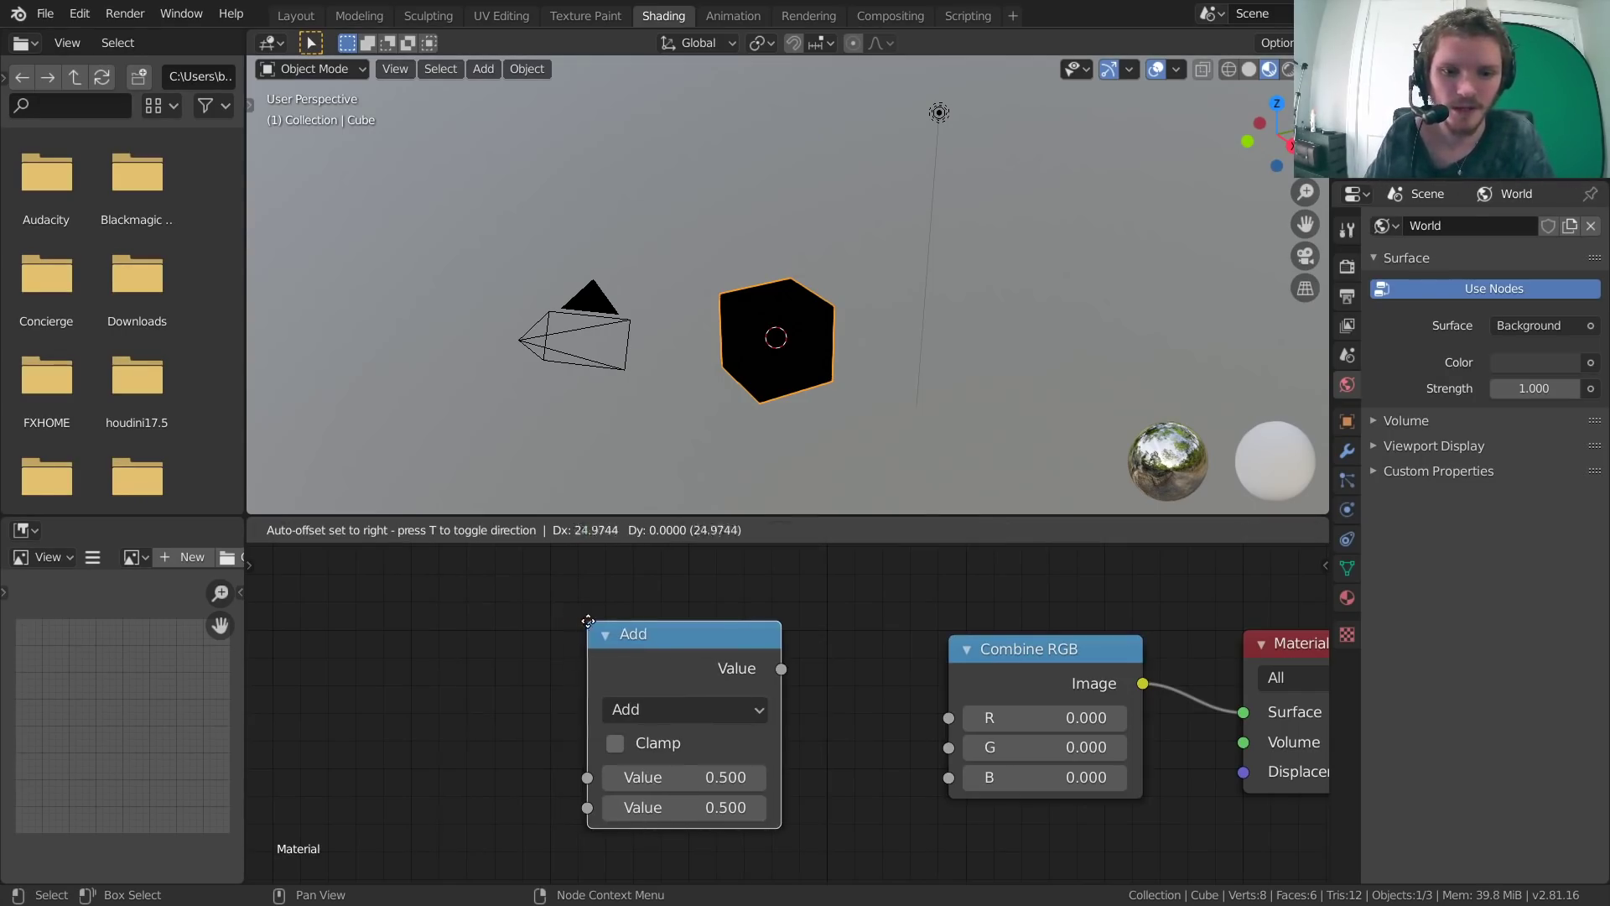
left_click(588, 621)
left_click_drag(782, 669, 800, 669)
left_click_drag(948, 723, 949, 719)
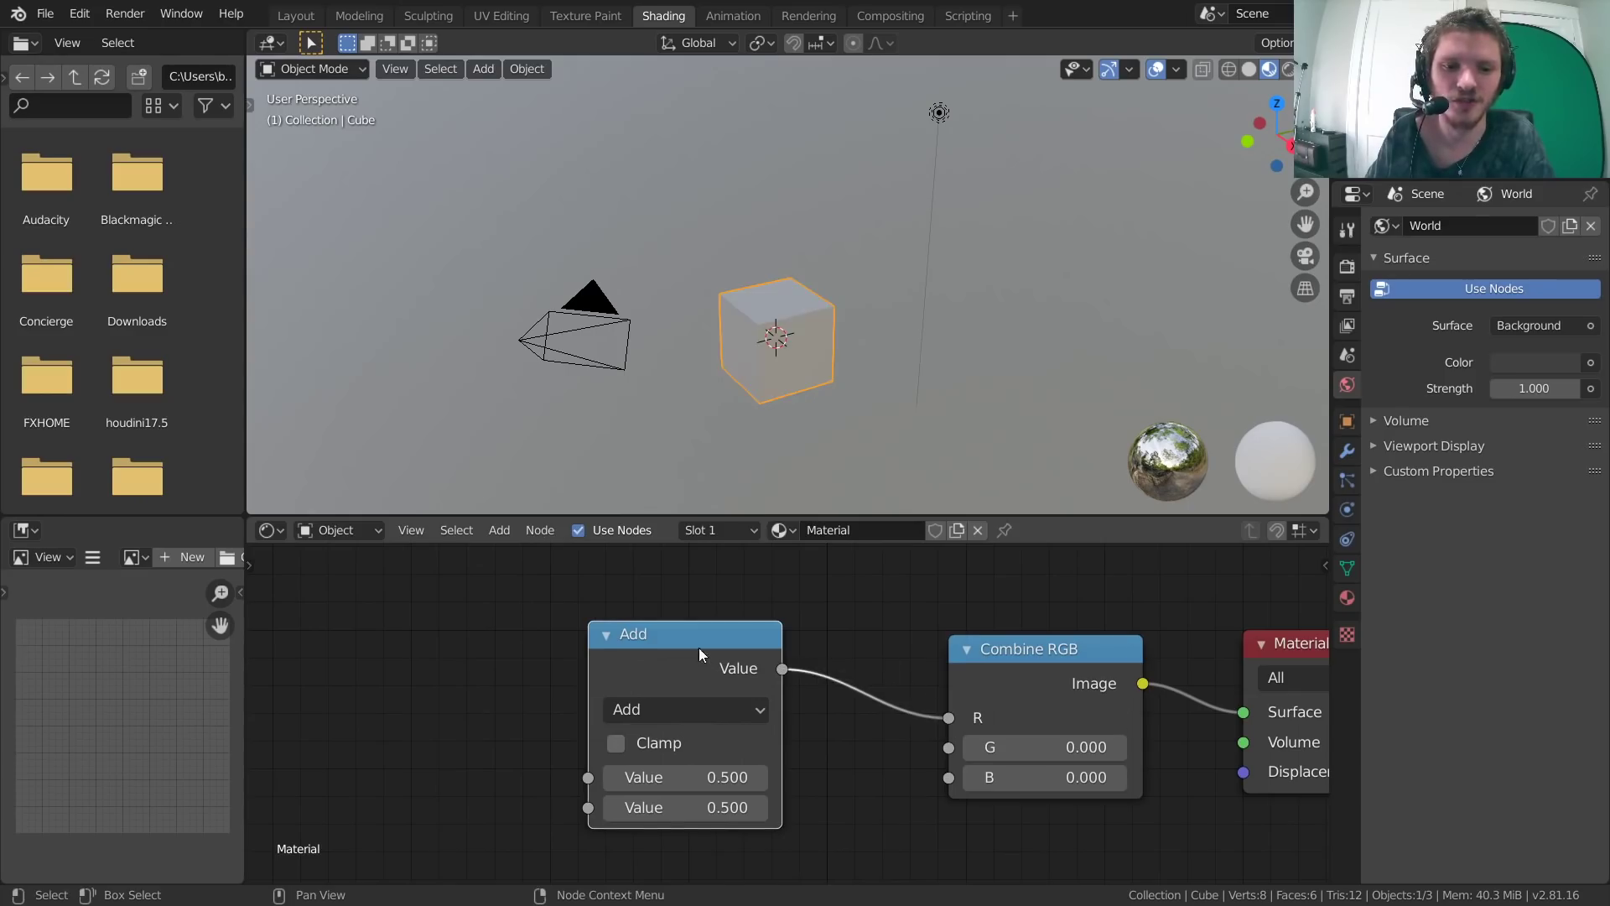
left_click_drag(697, 647, 754, 615)
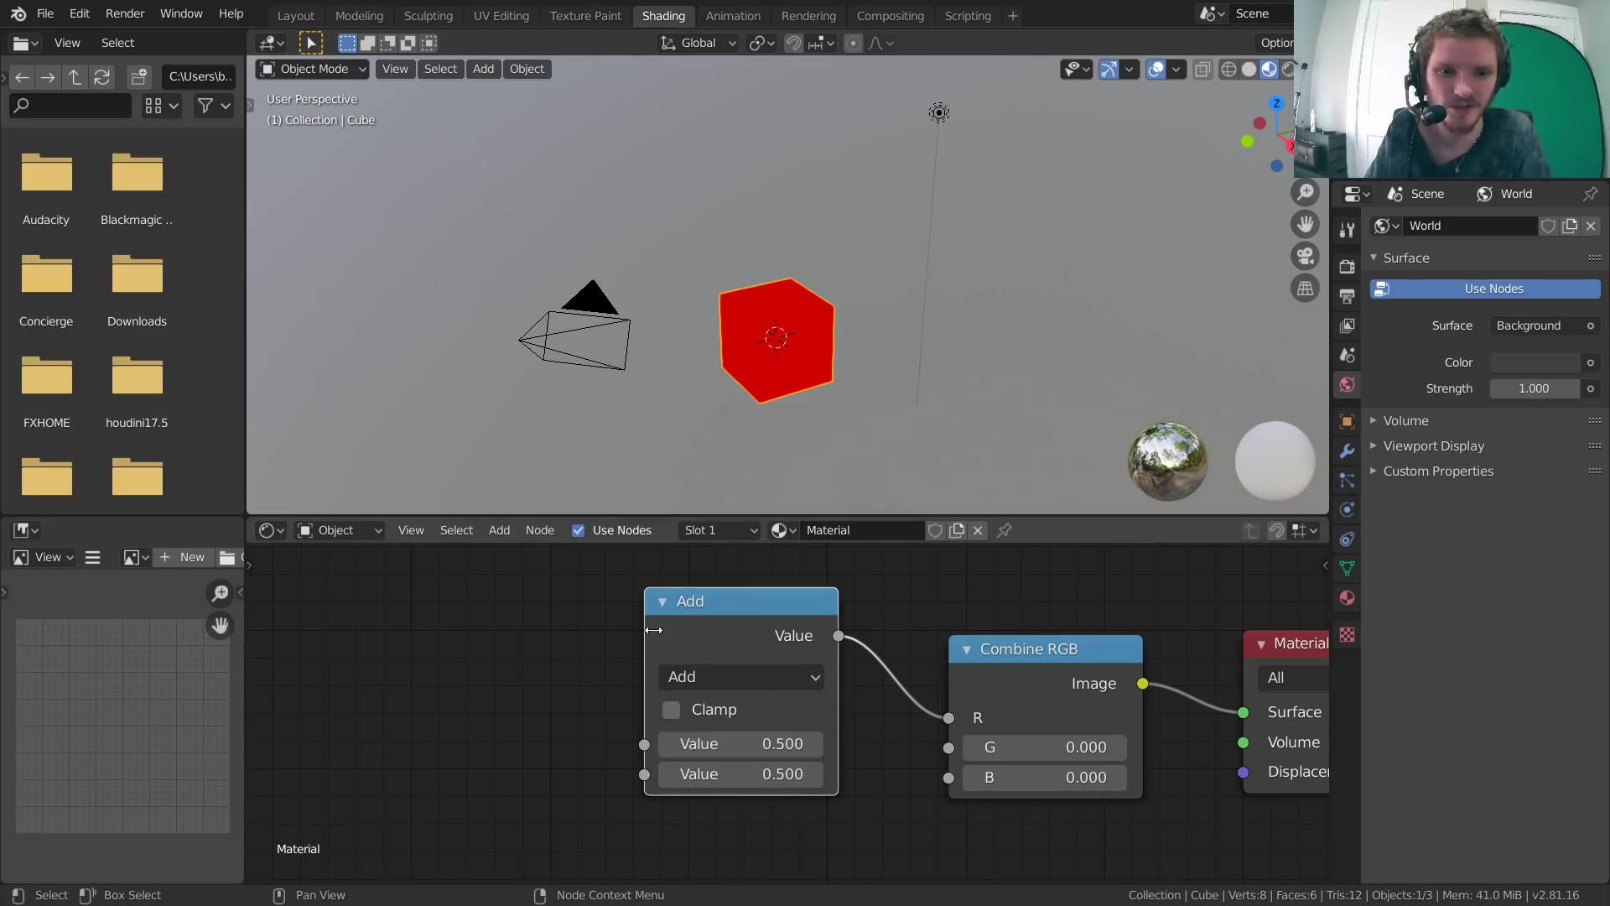
middle_click_drag(863, 746, 763, 751)
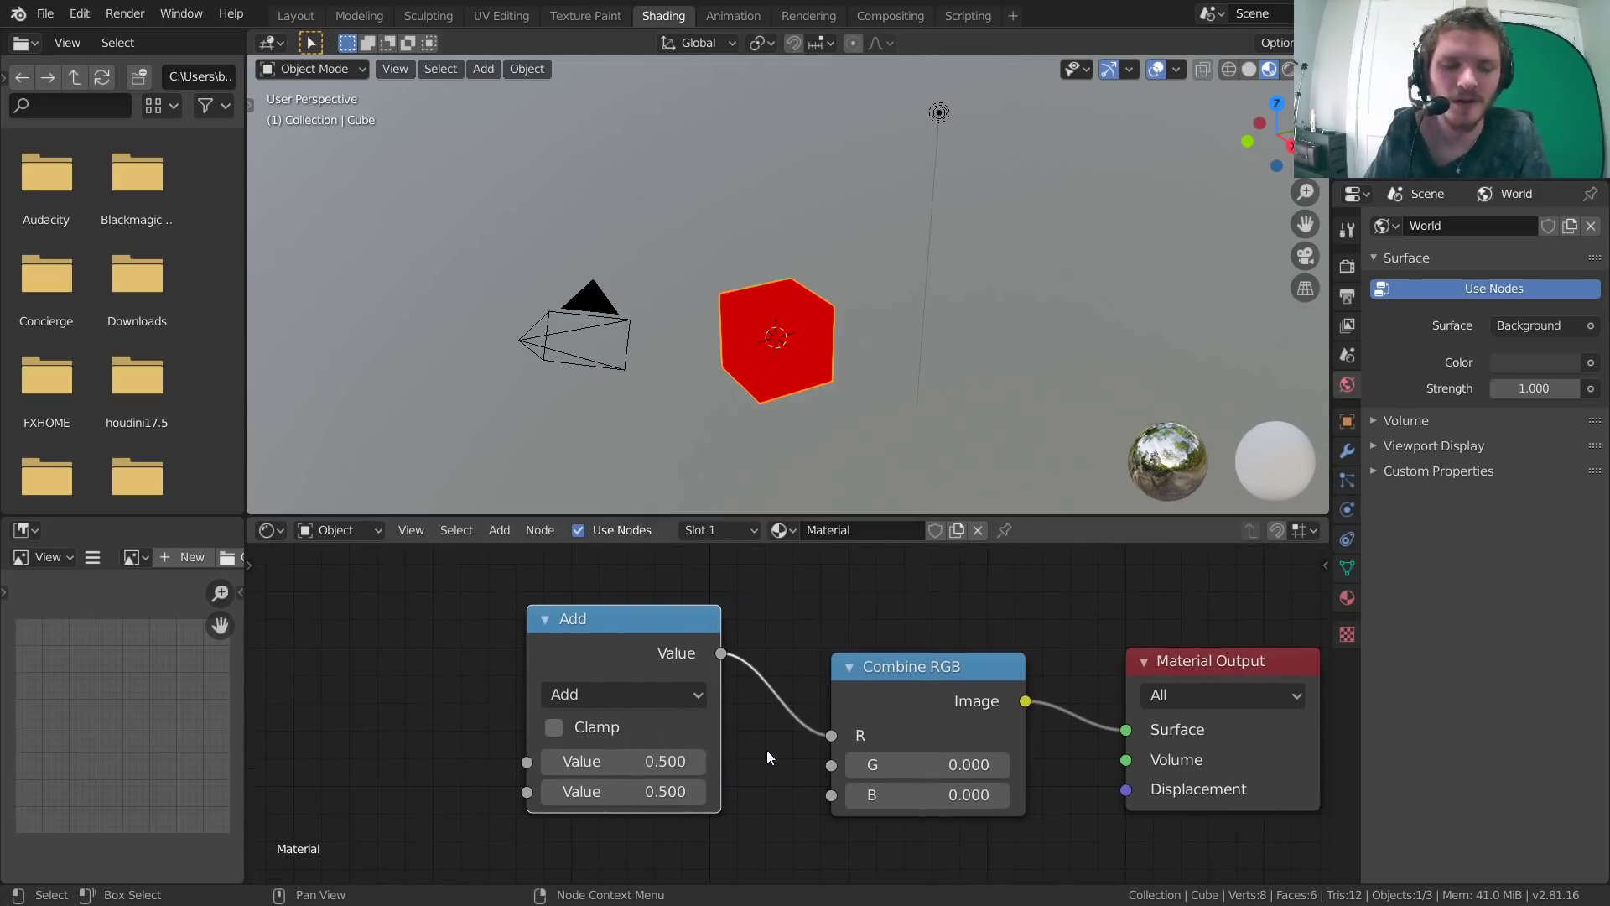
Change the Math node's operation to Divide and set its first value to 1.
left_click(659, 705)
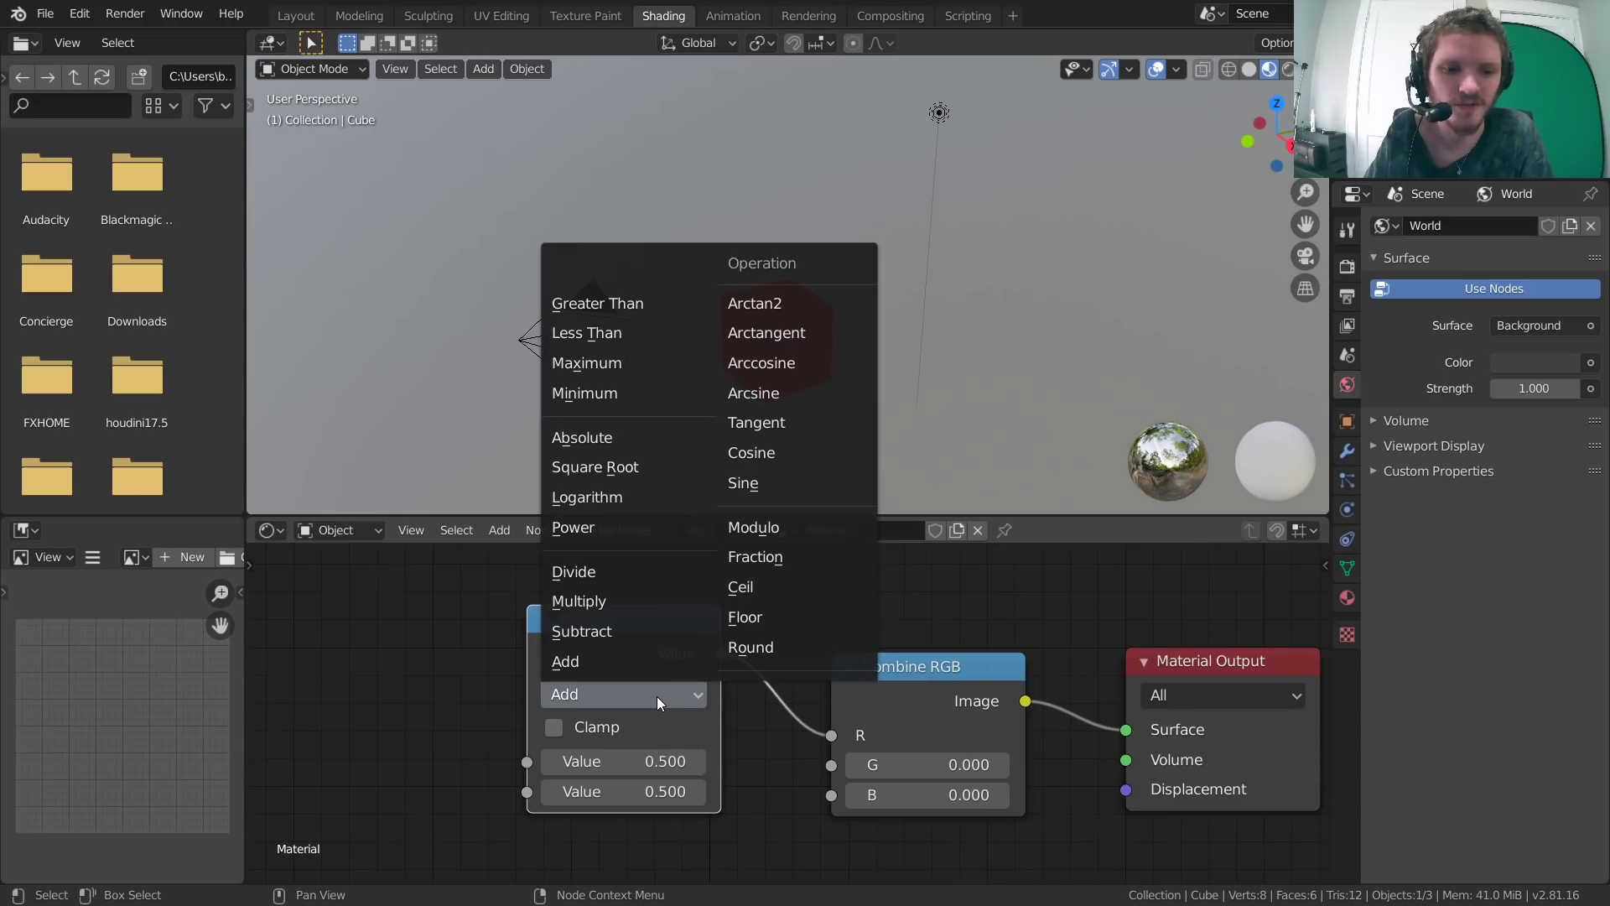
left_click(574, 571)
left_click_drag(629, 647, 614, 598)
left_click(629, 739)
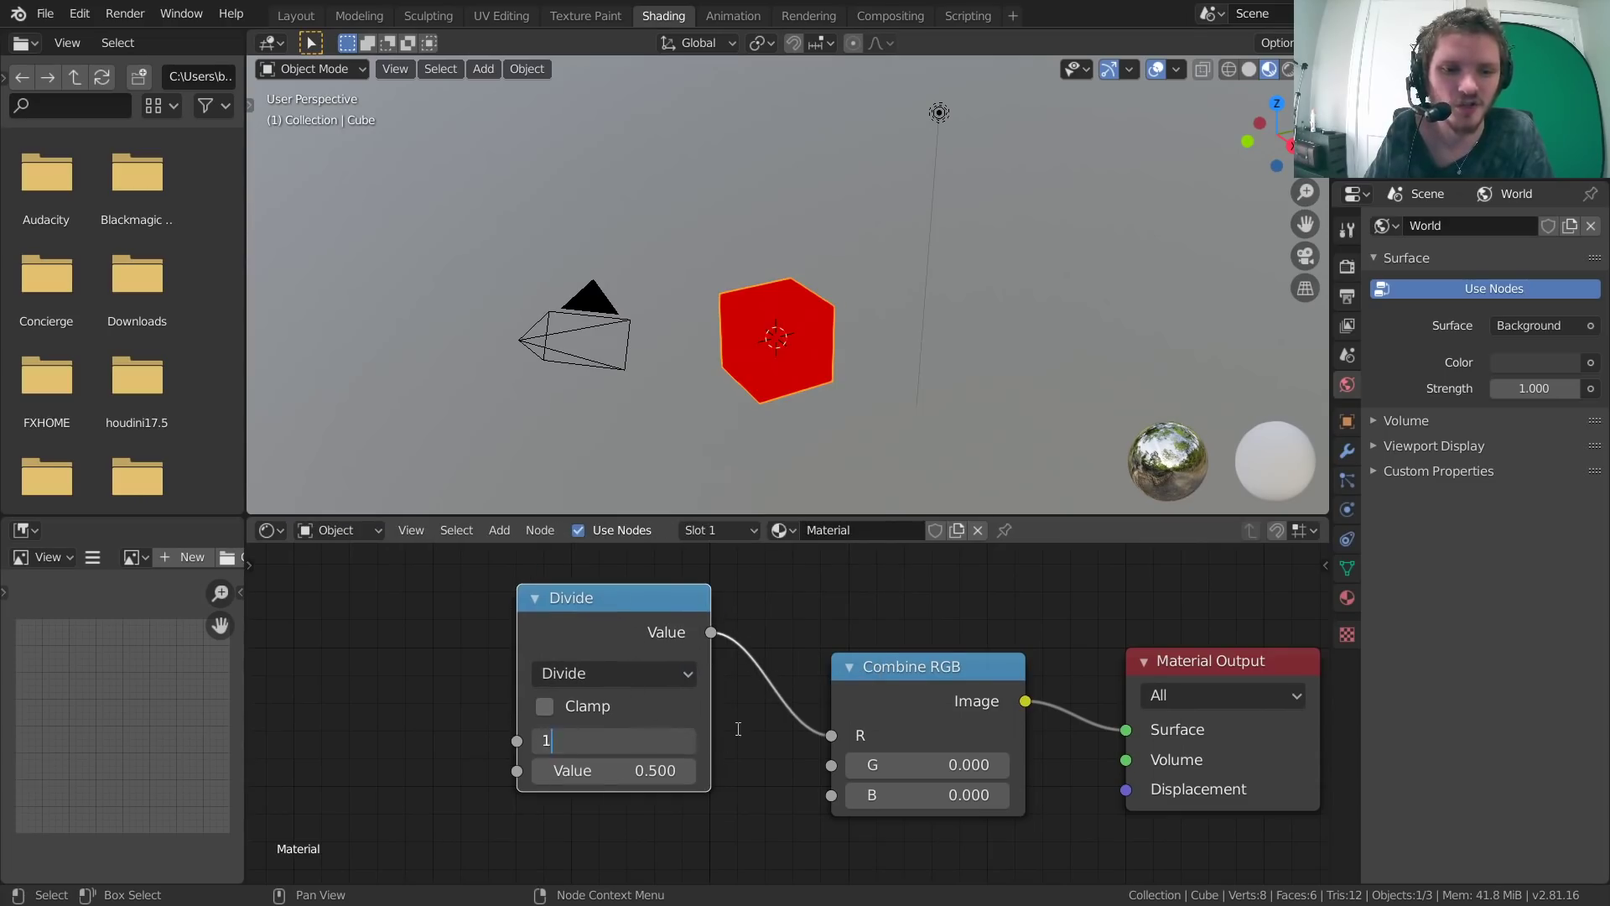
type("1")
key("Return")
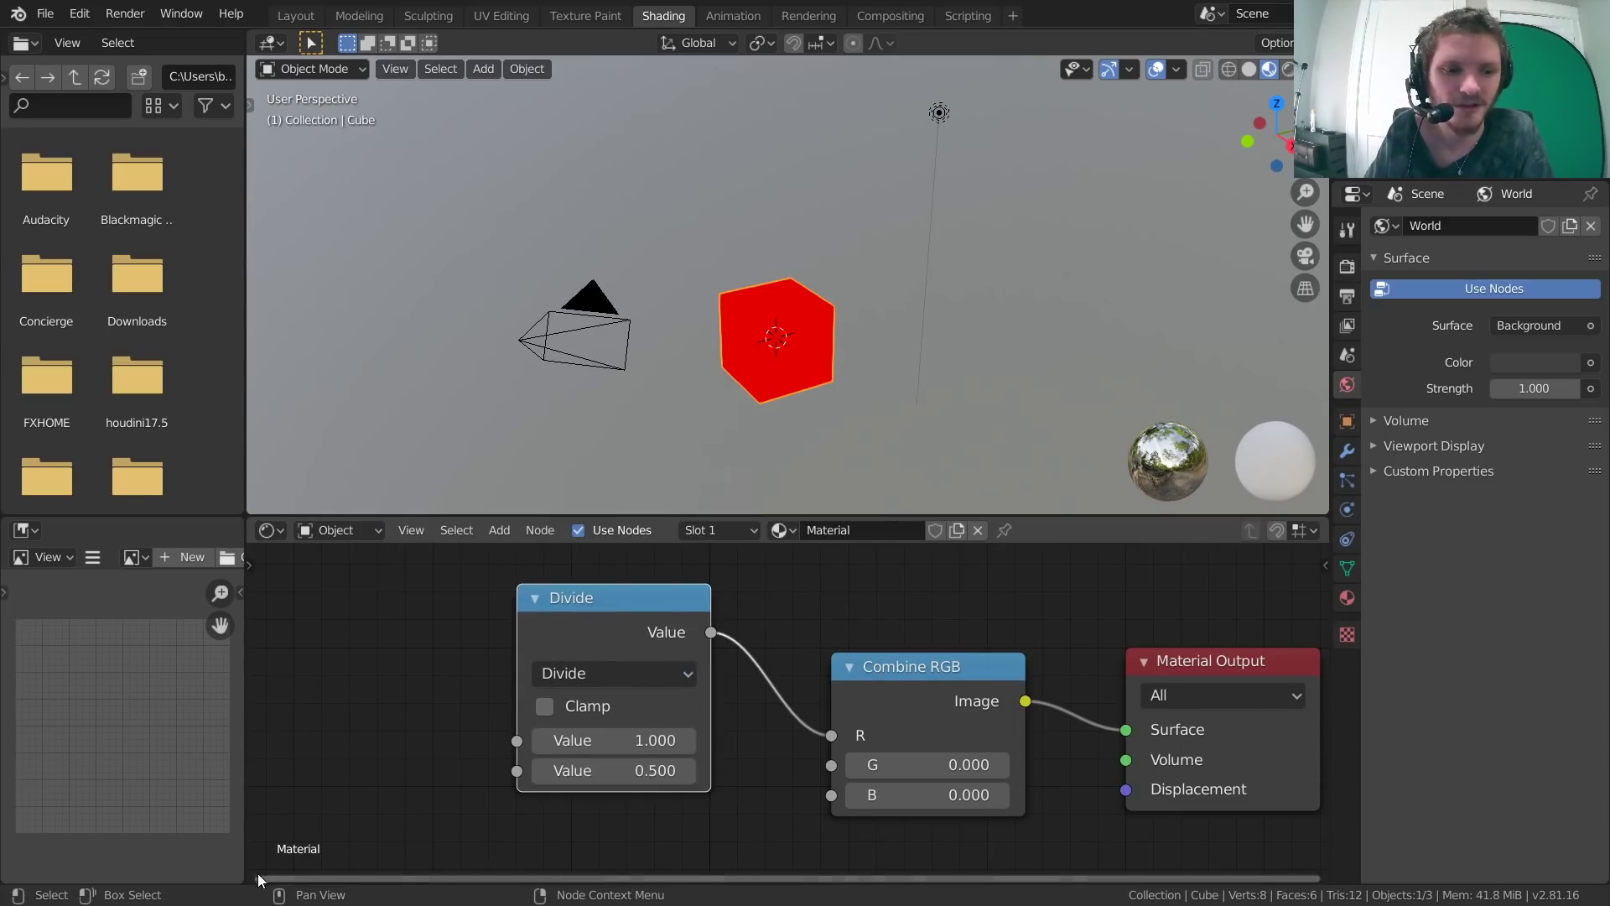
Split off a strip below the node editor as a Timeline, and show the transform sidebar in the 3D viewport.
left_click_drag(254, 876, 256, 790)
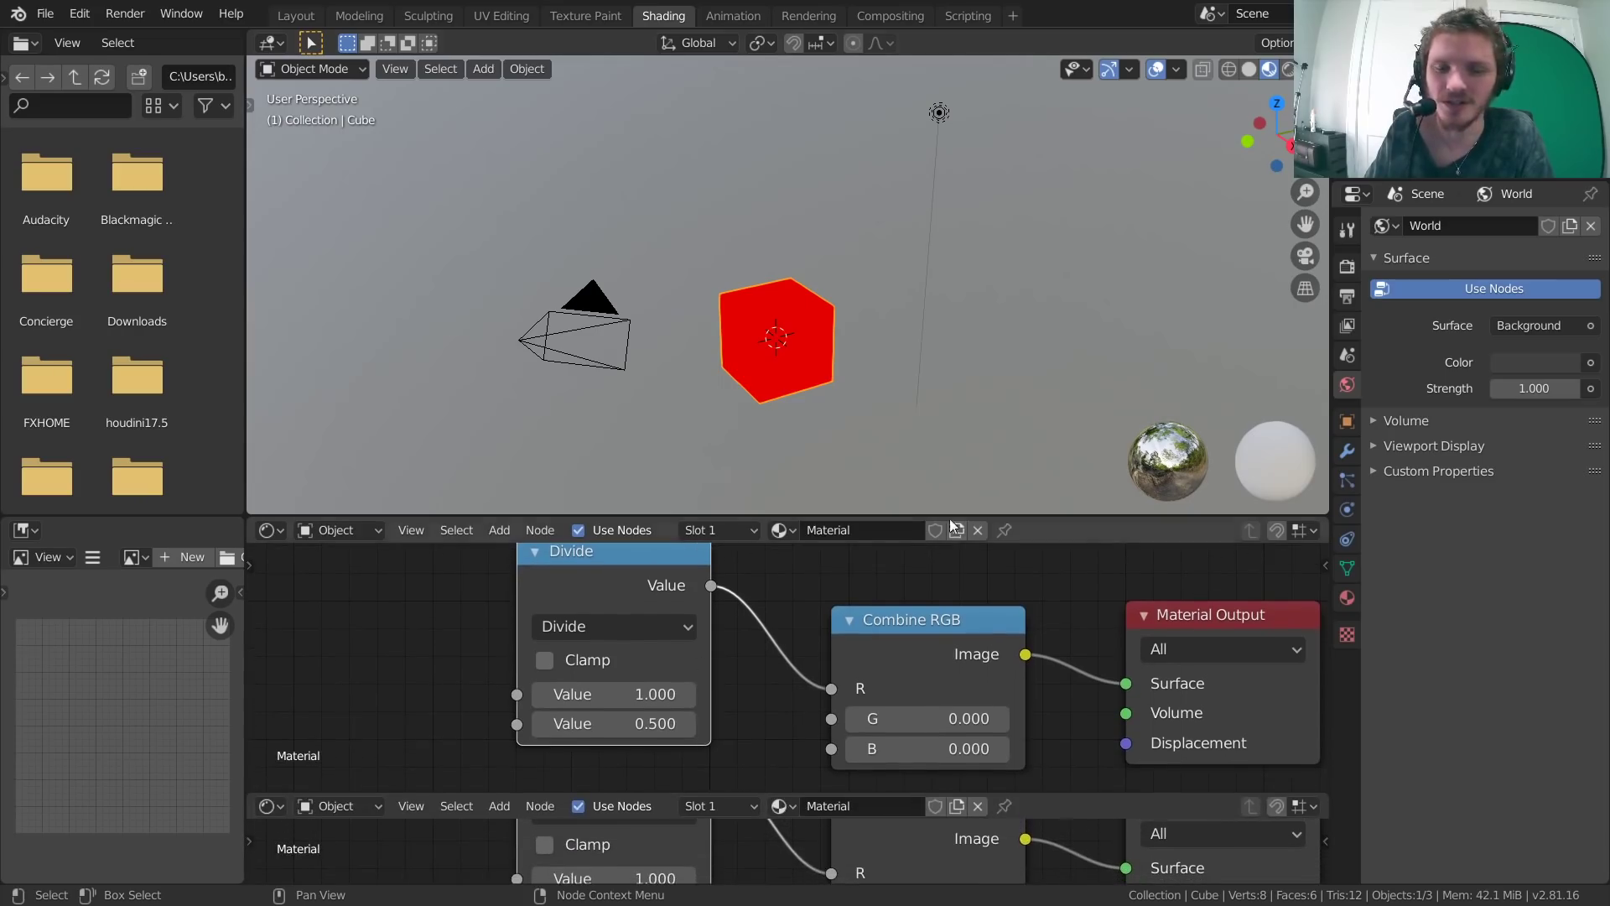
key("n")
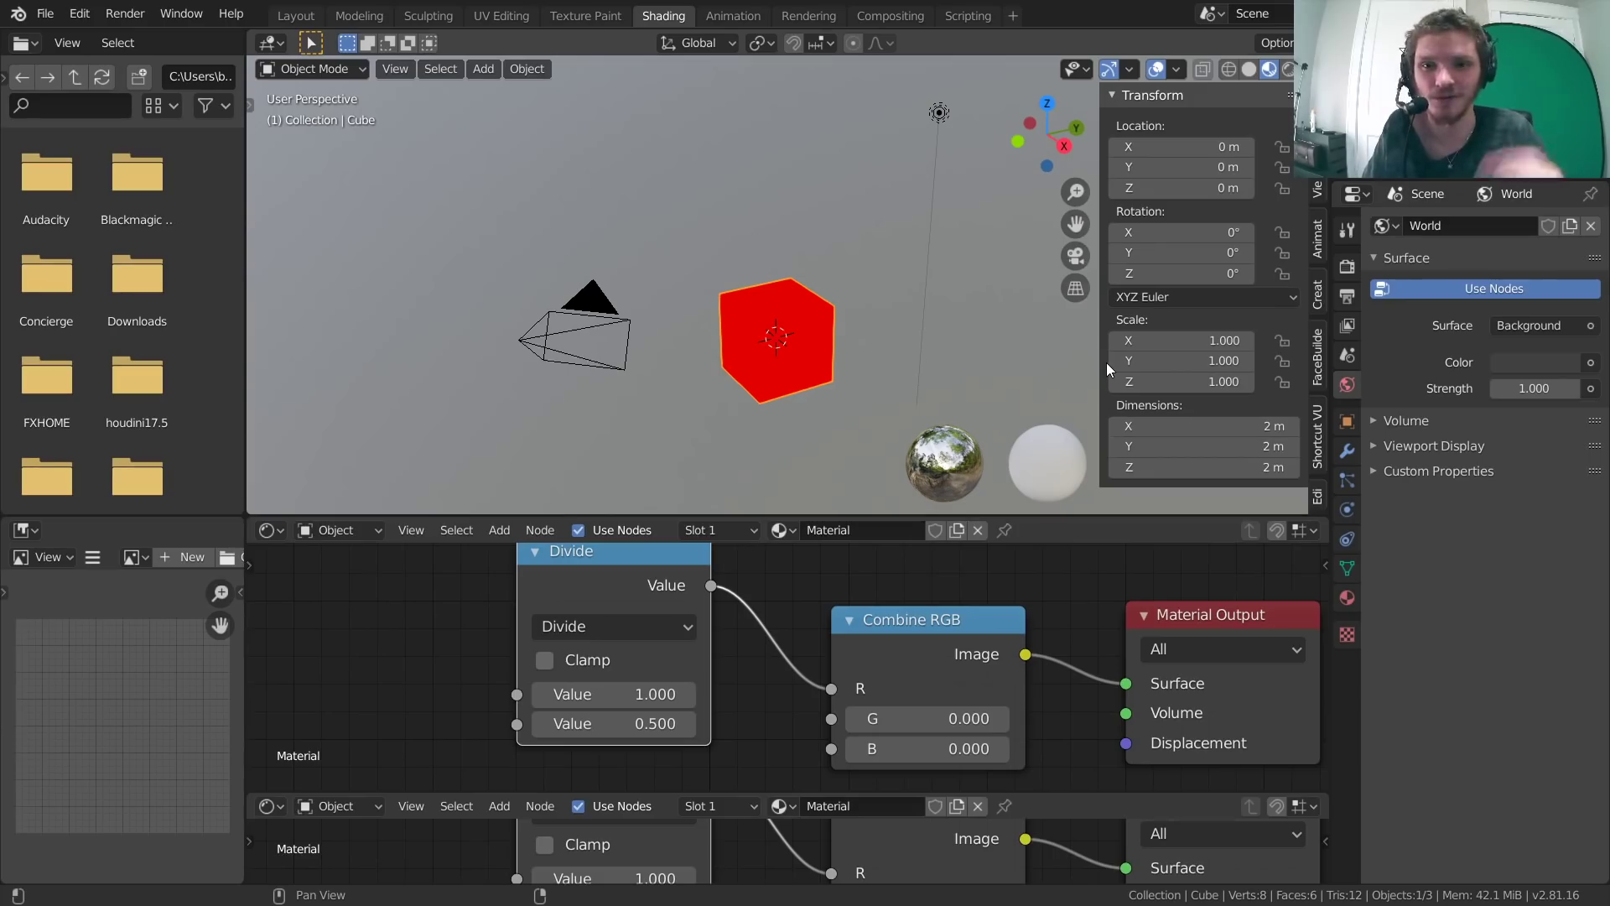
right_click(1531, 385)
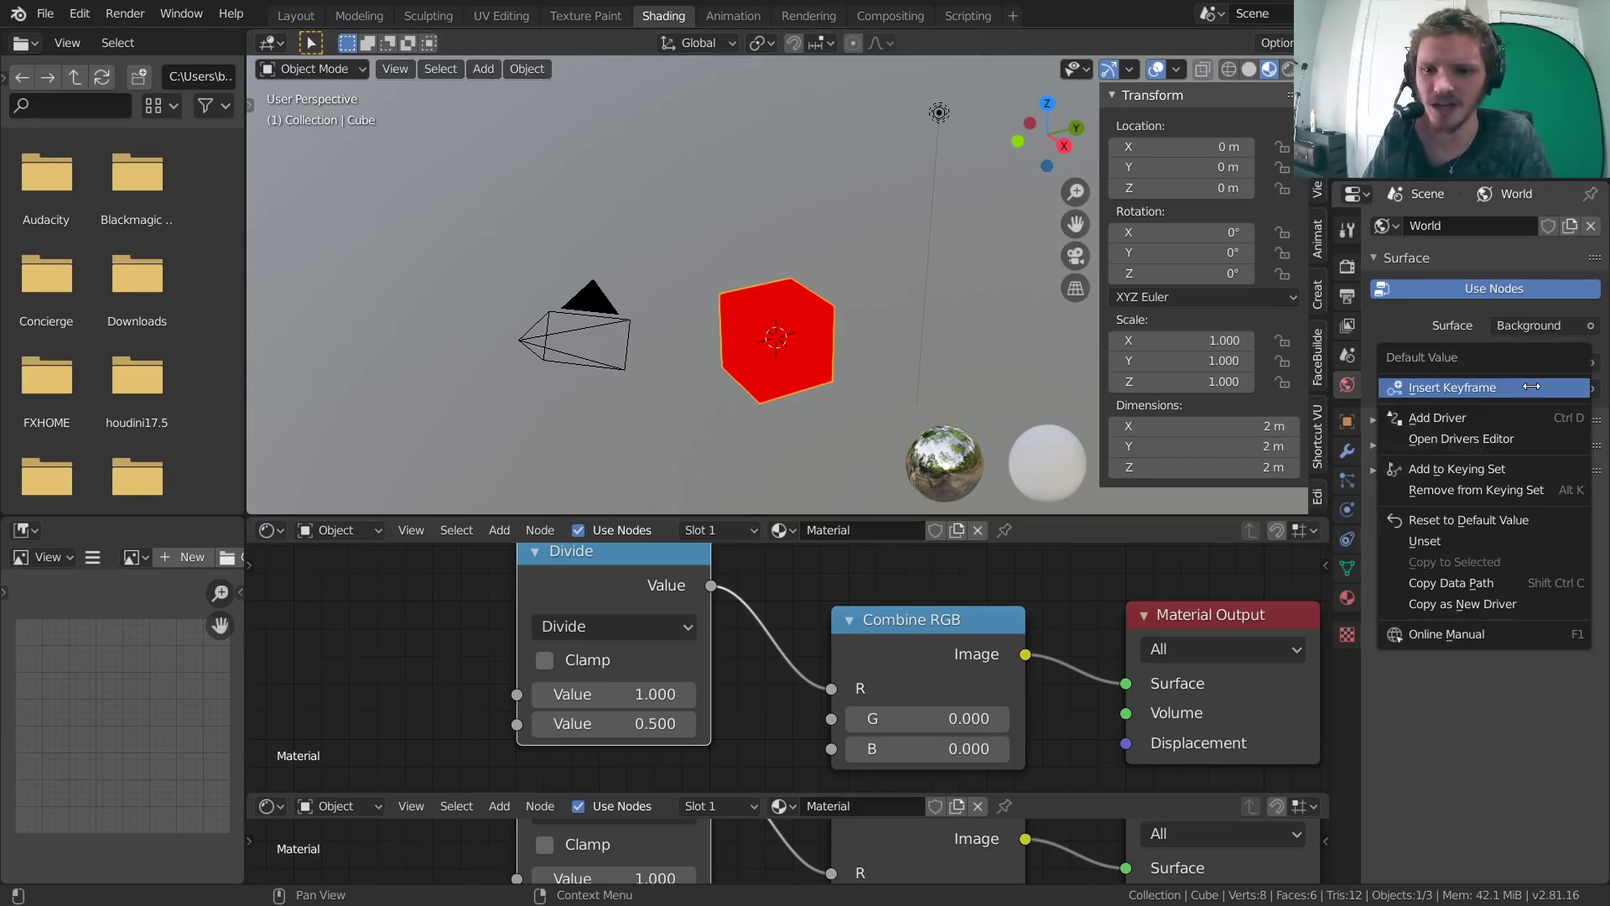
left_click(1464, 584)
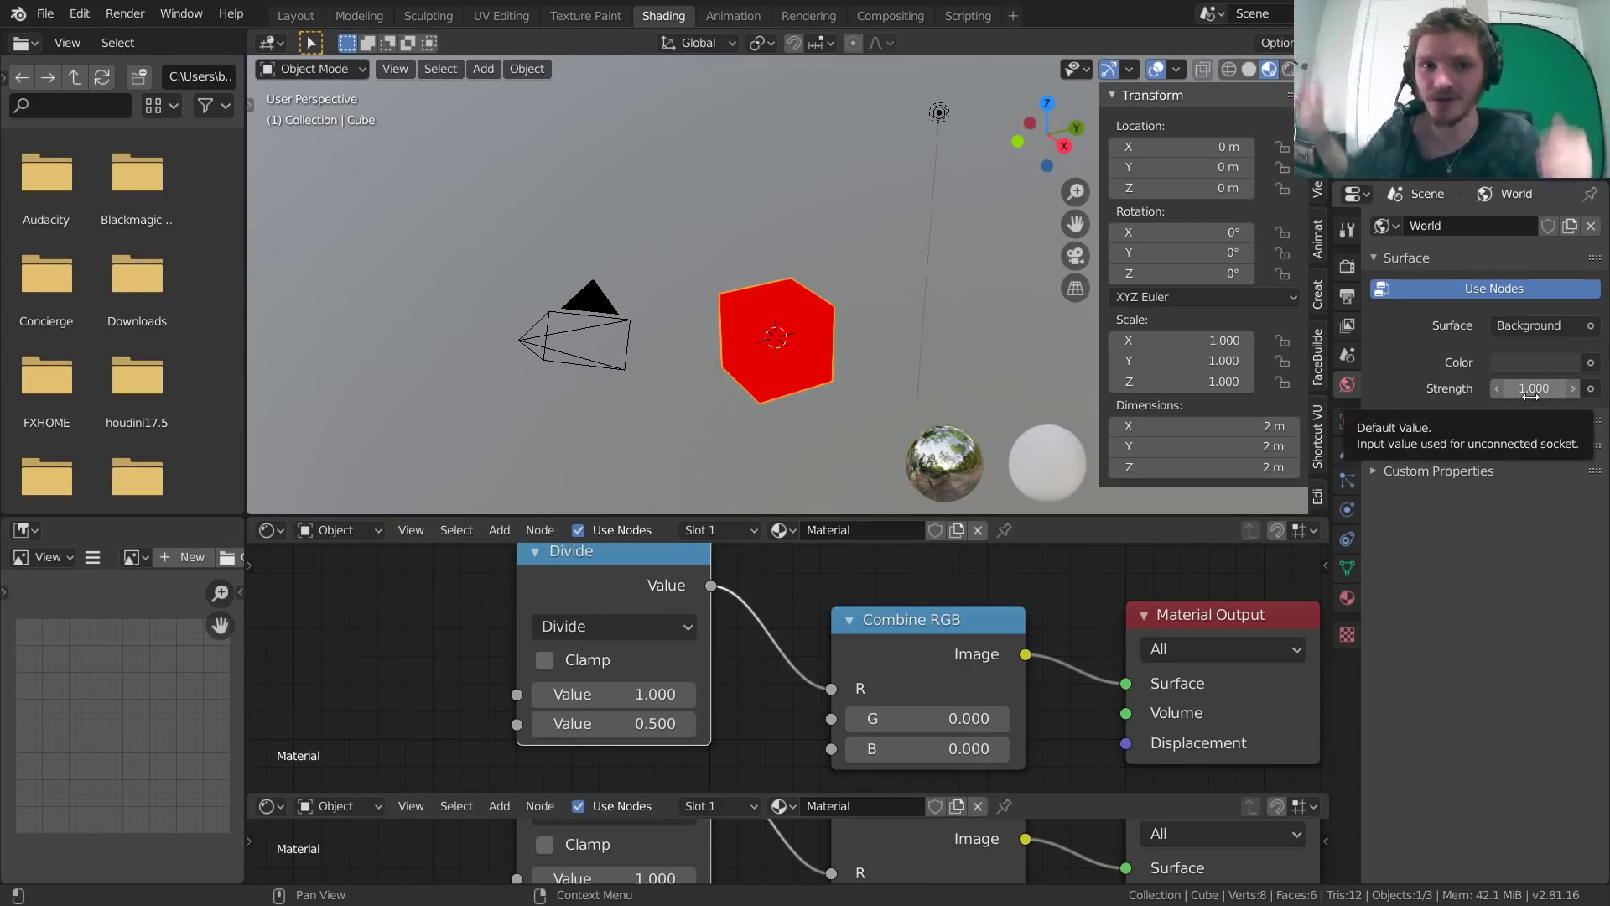
left_click(266, 806)
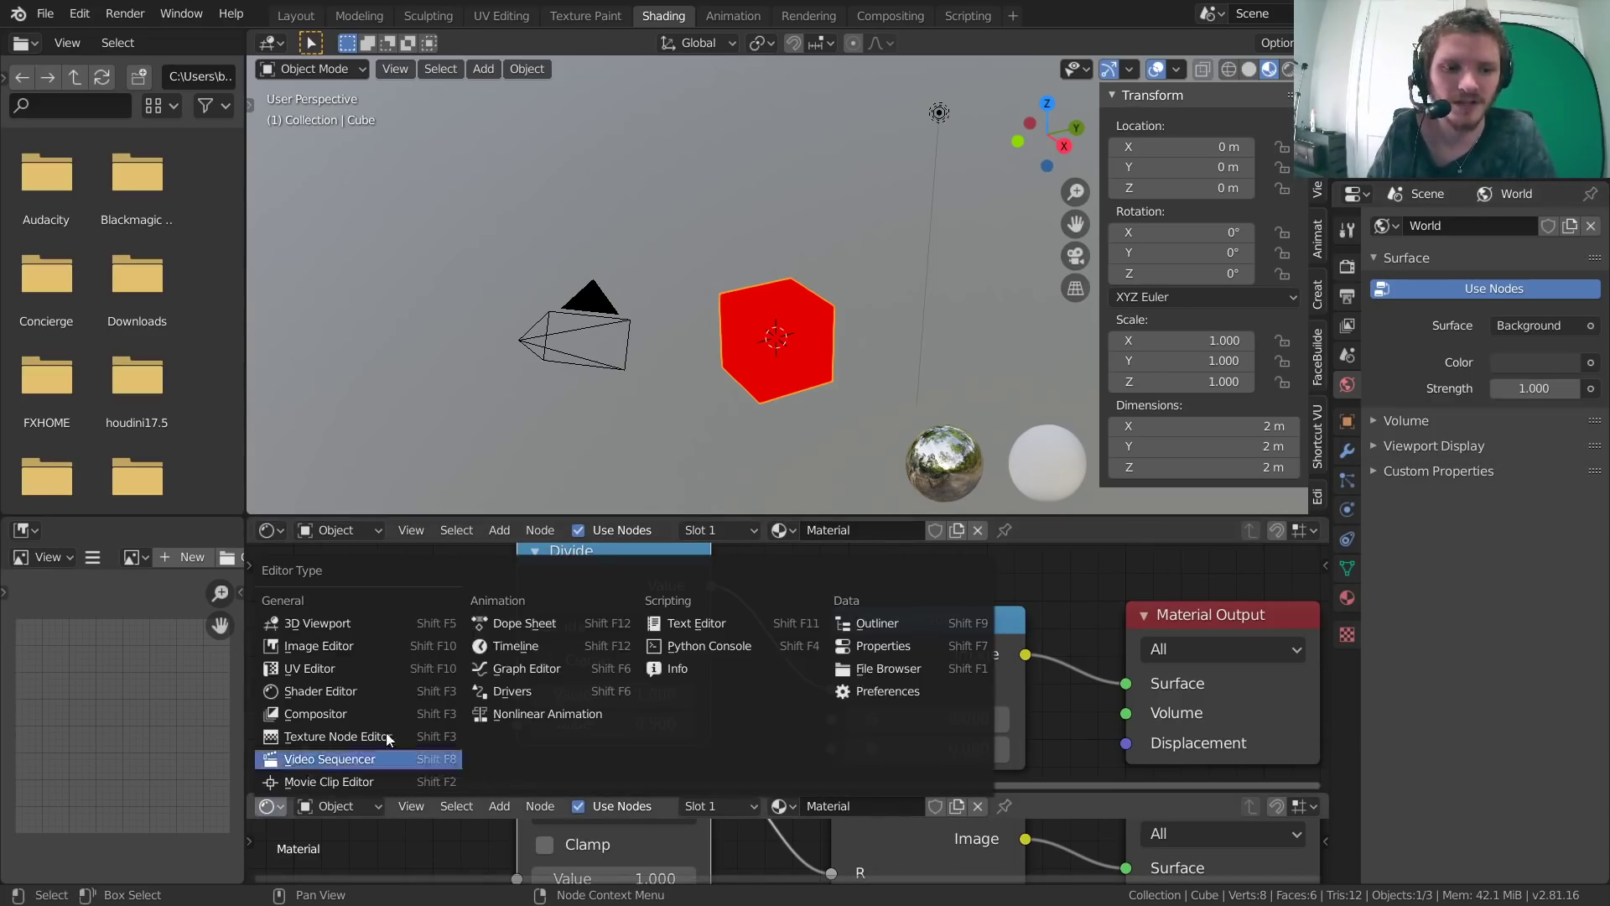
left_click(525, 649)
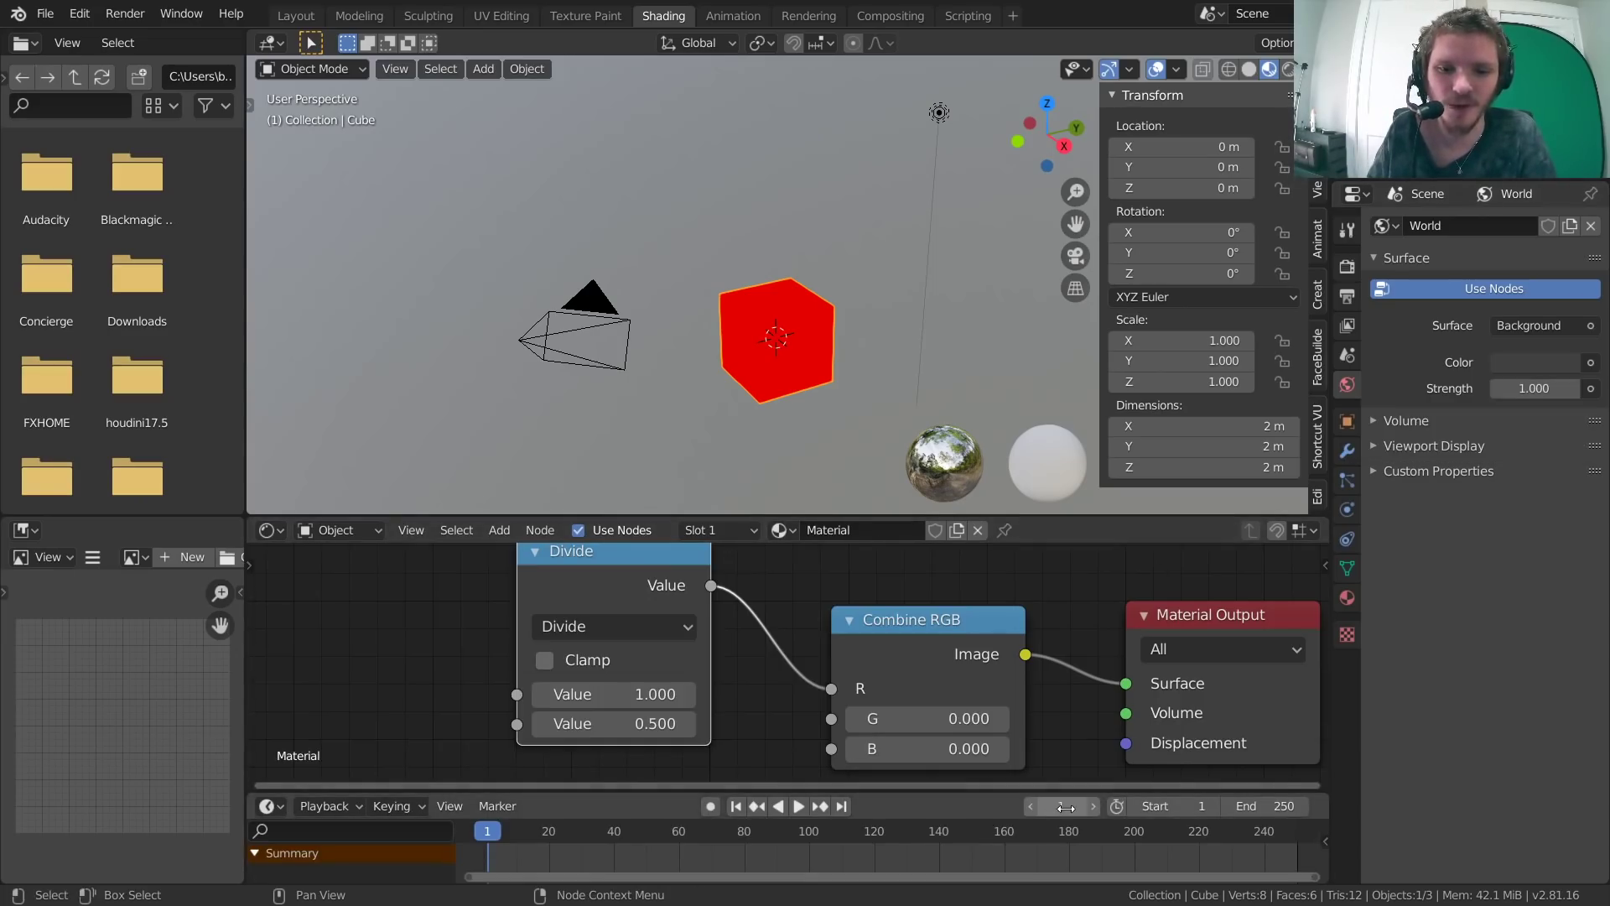
Copy the timeline's current frame as a new driver and paste it onto the Divide node's second value.
mouse_move(1066, 806)
left_mouse_down()
mouse_move(1090, 807)
mouse_move(1052, 807)
left_mouse_up()
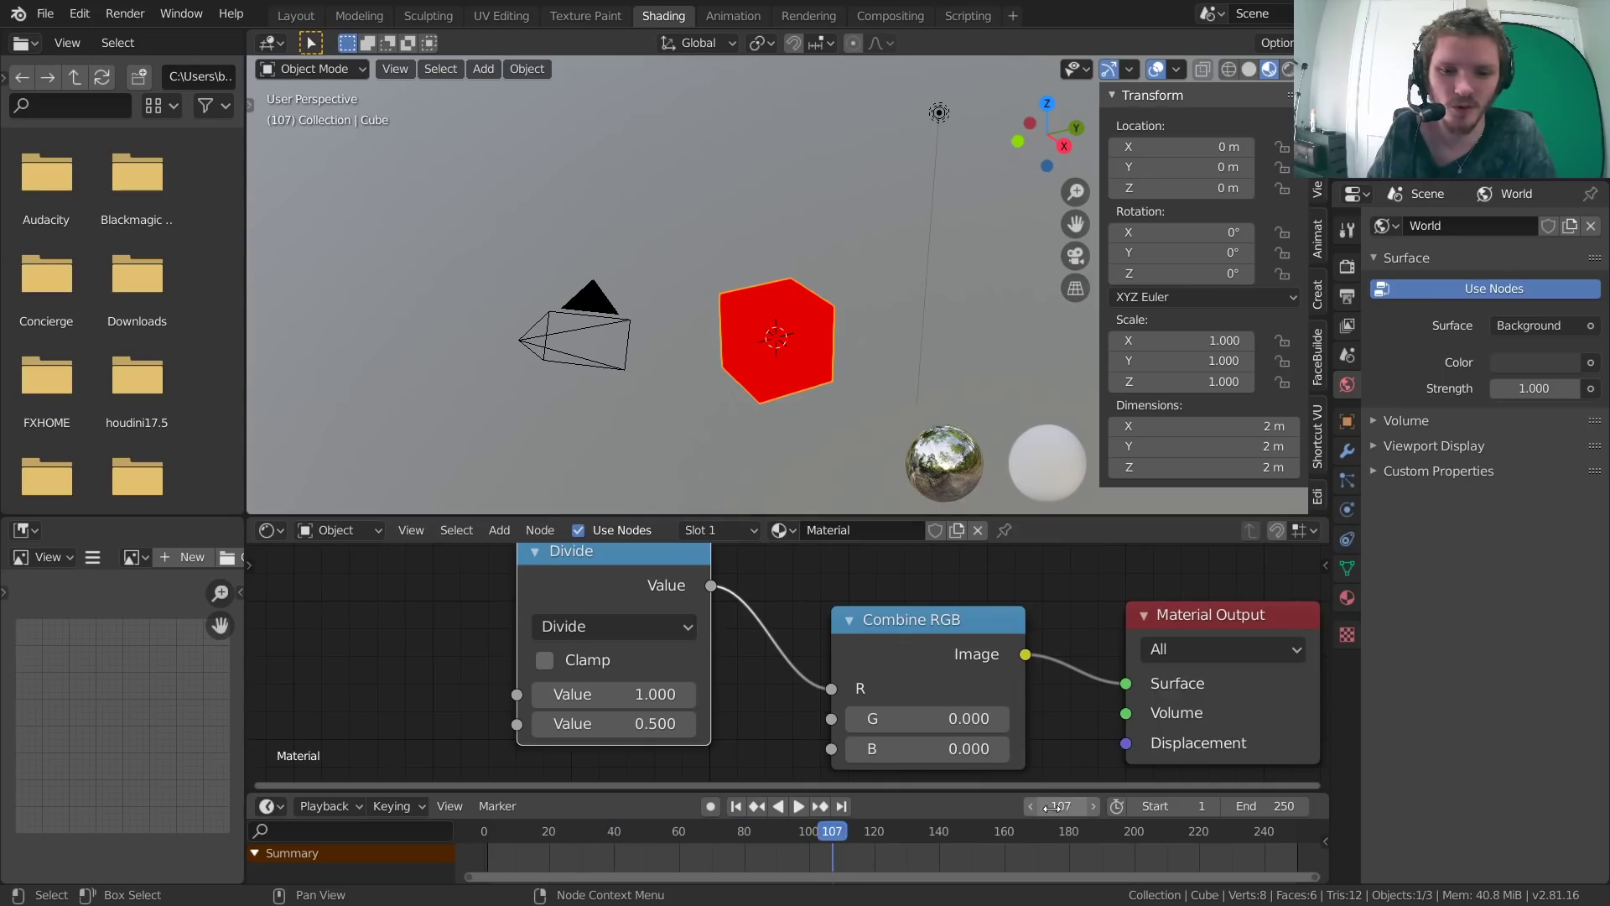
key("shift+Left")
right_click(1052, 807)
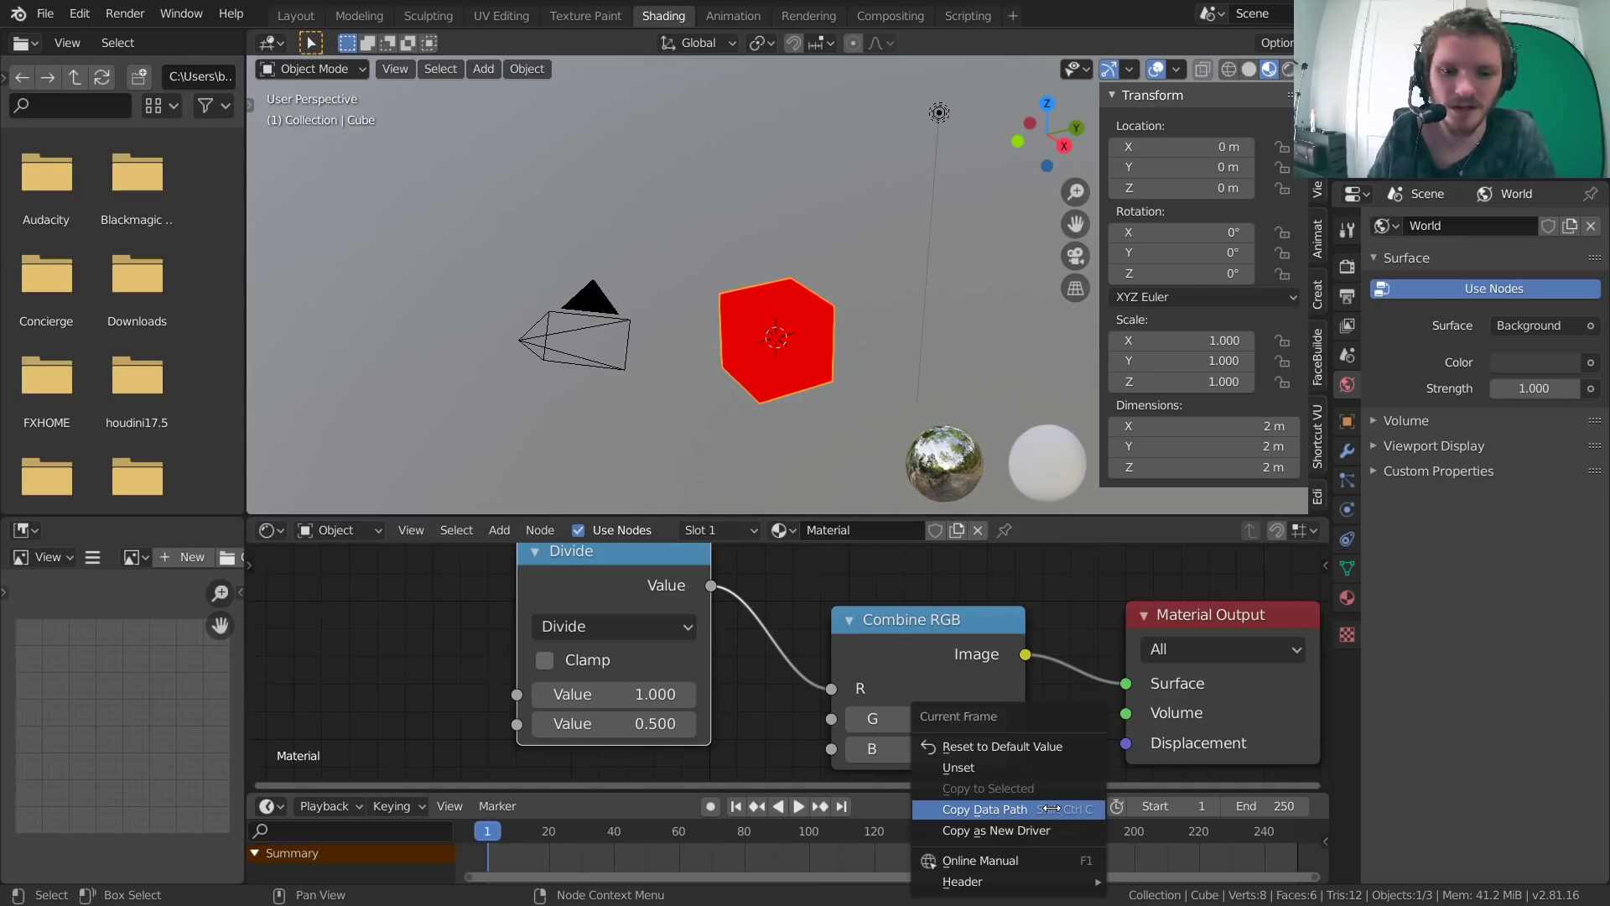
right_click(573, 722)
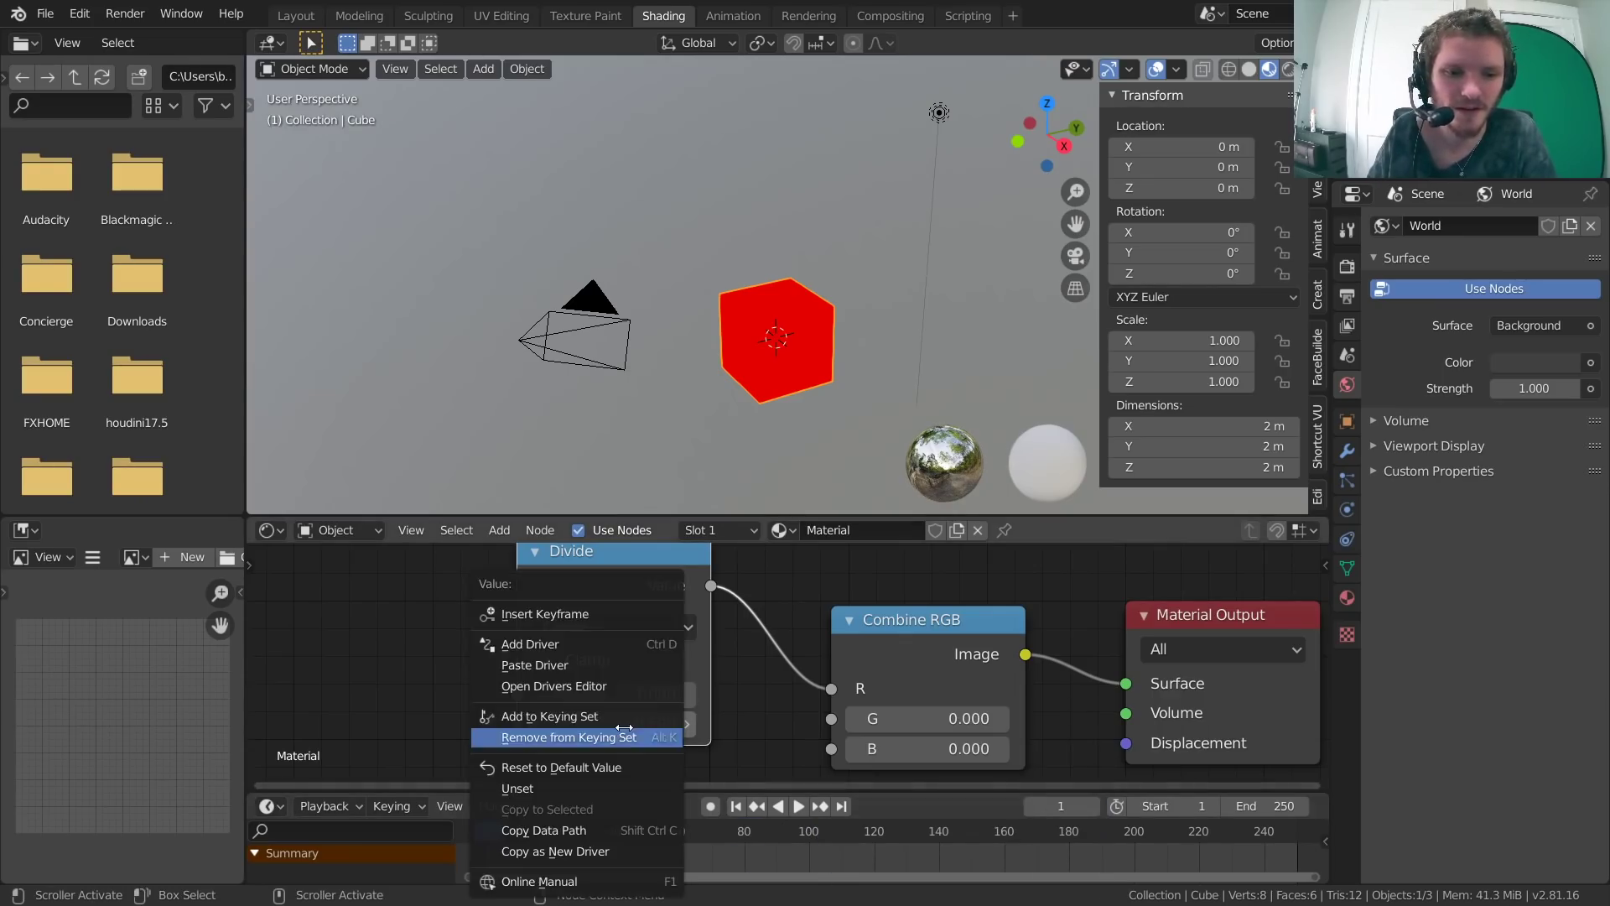
left_click(530, 644)
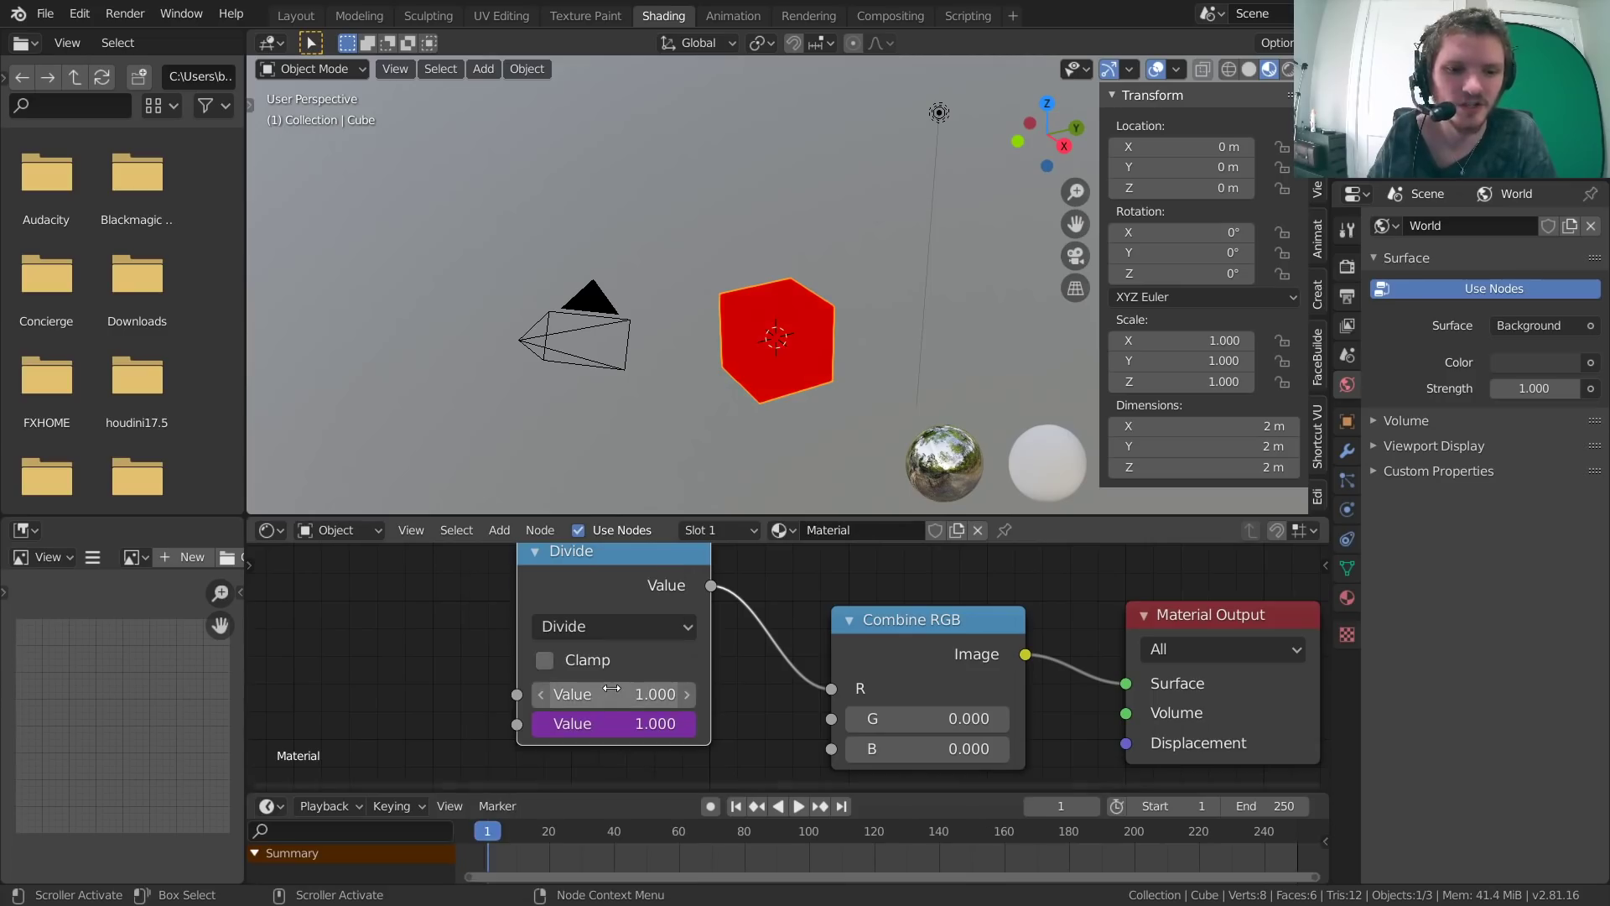
key("Home")
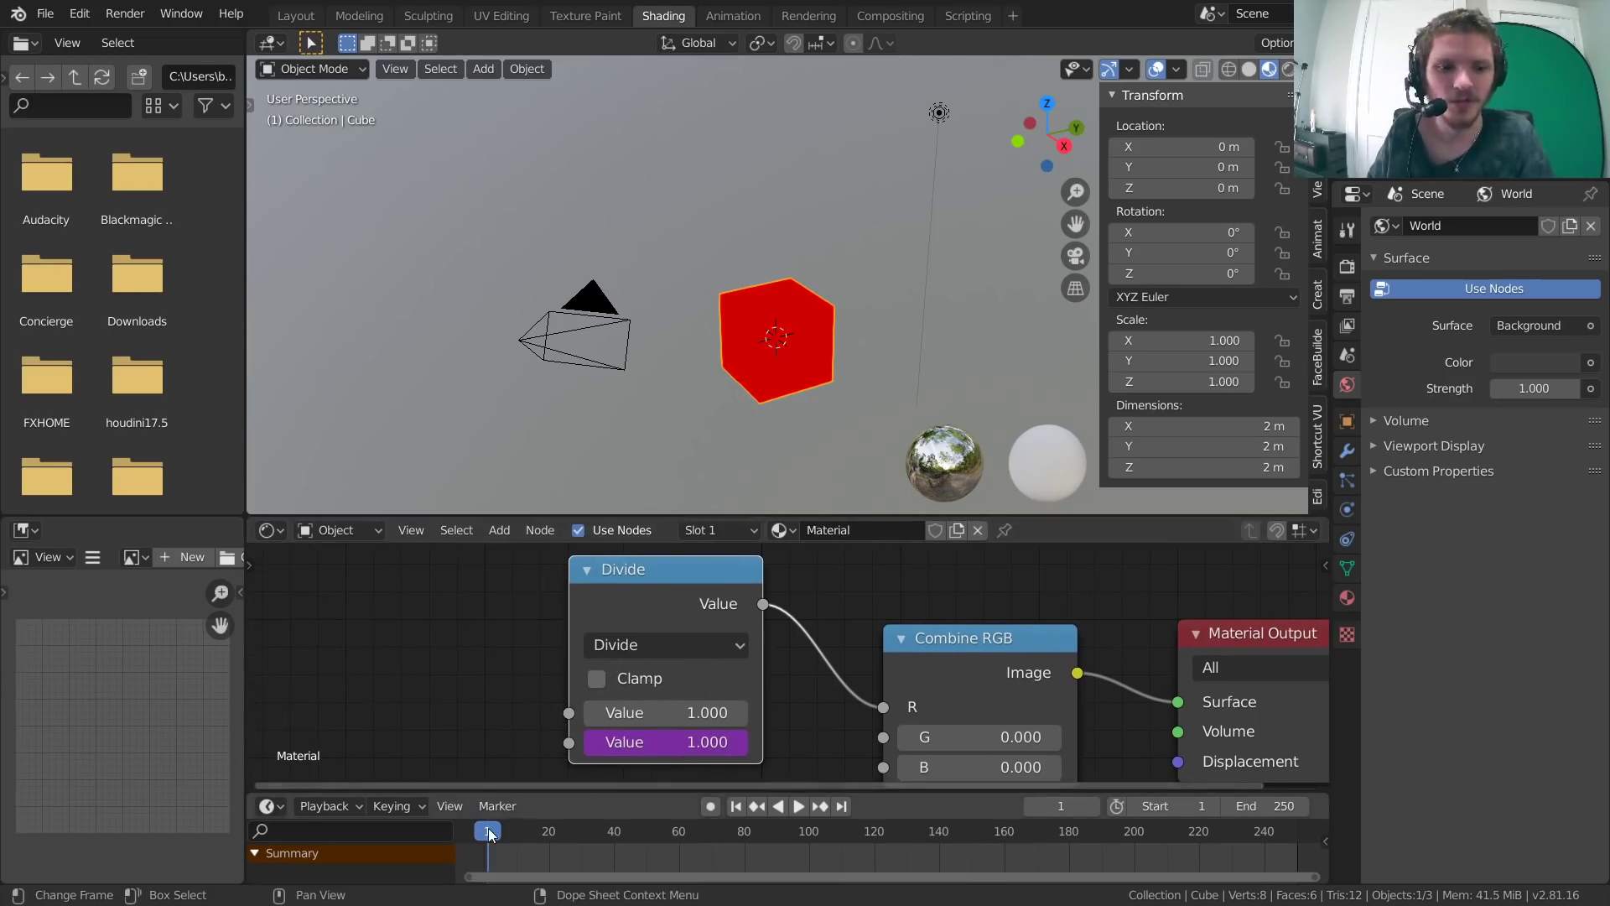
Step through, play and scrub the timeline to check the cube's colour against the frame number, and return to frame 1.
key("Right")
key("Right")
key("Right")
key("Right")
key("Right")
key("Right")
key("Right")
key("Right")
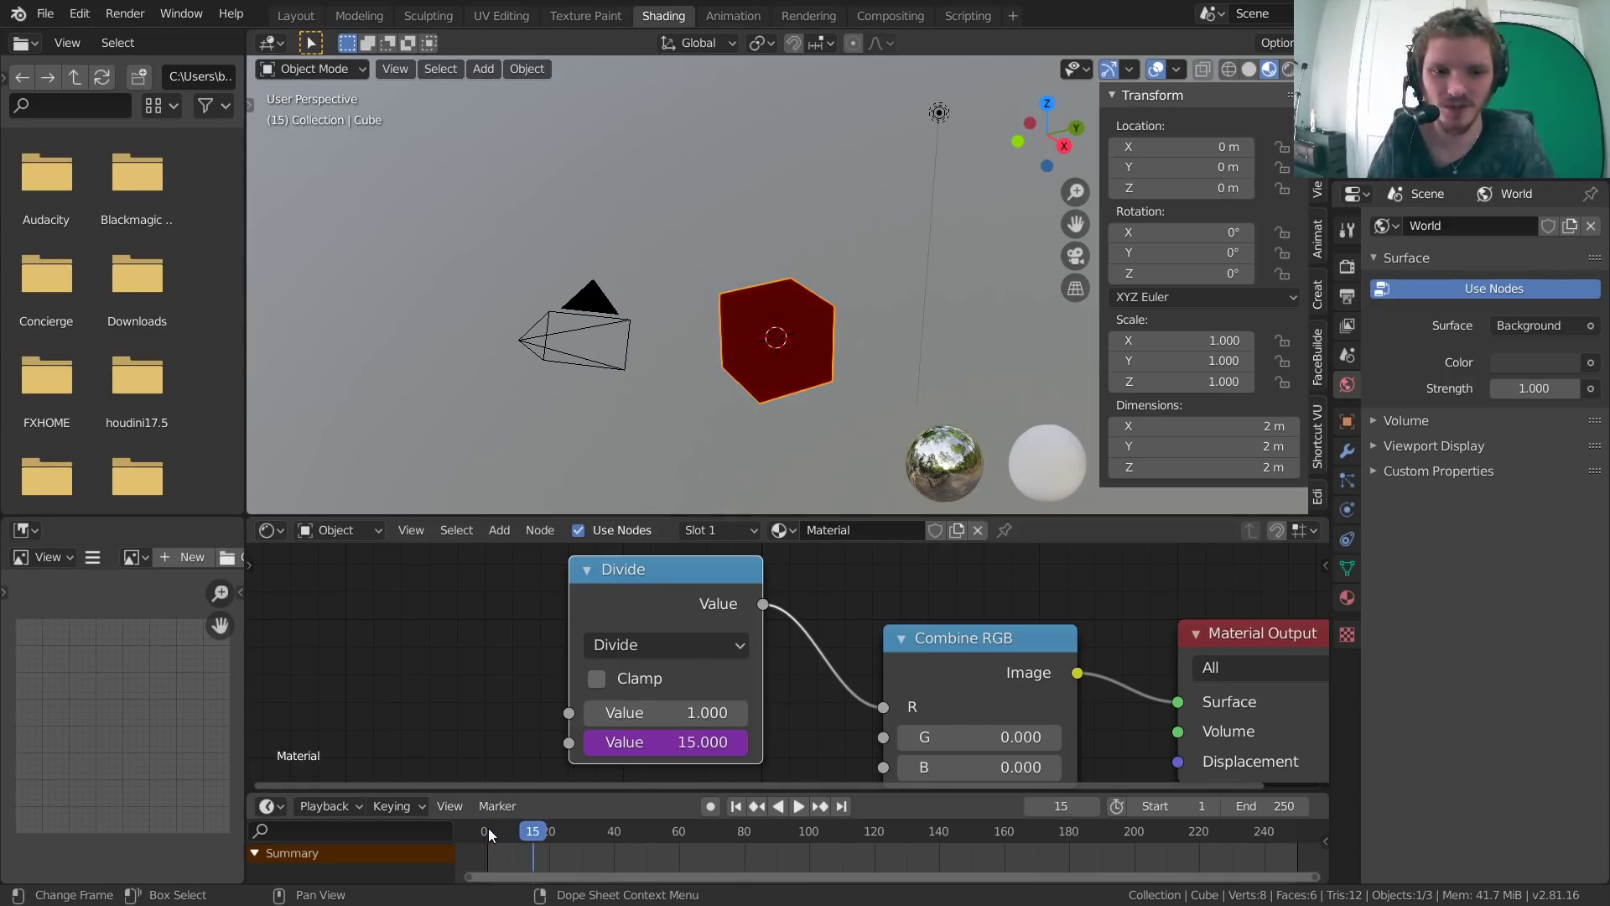
left_click(489, 830)
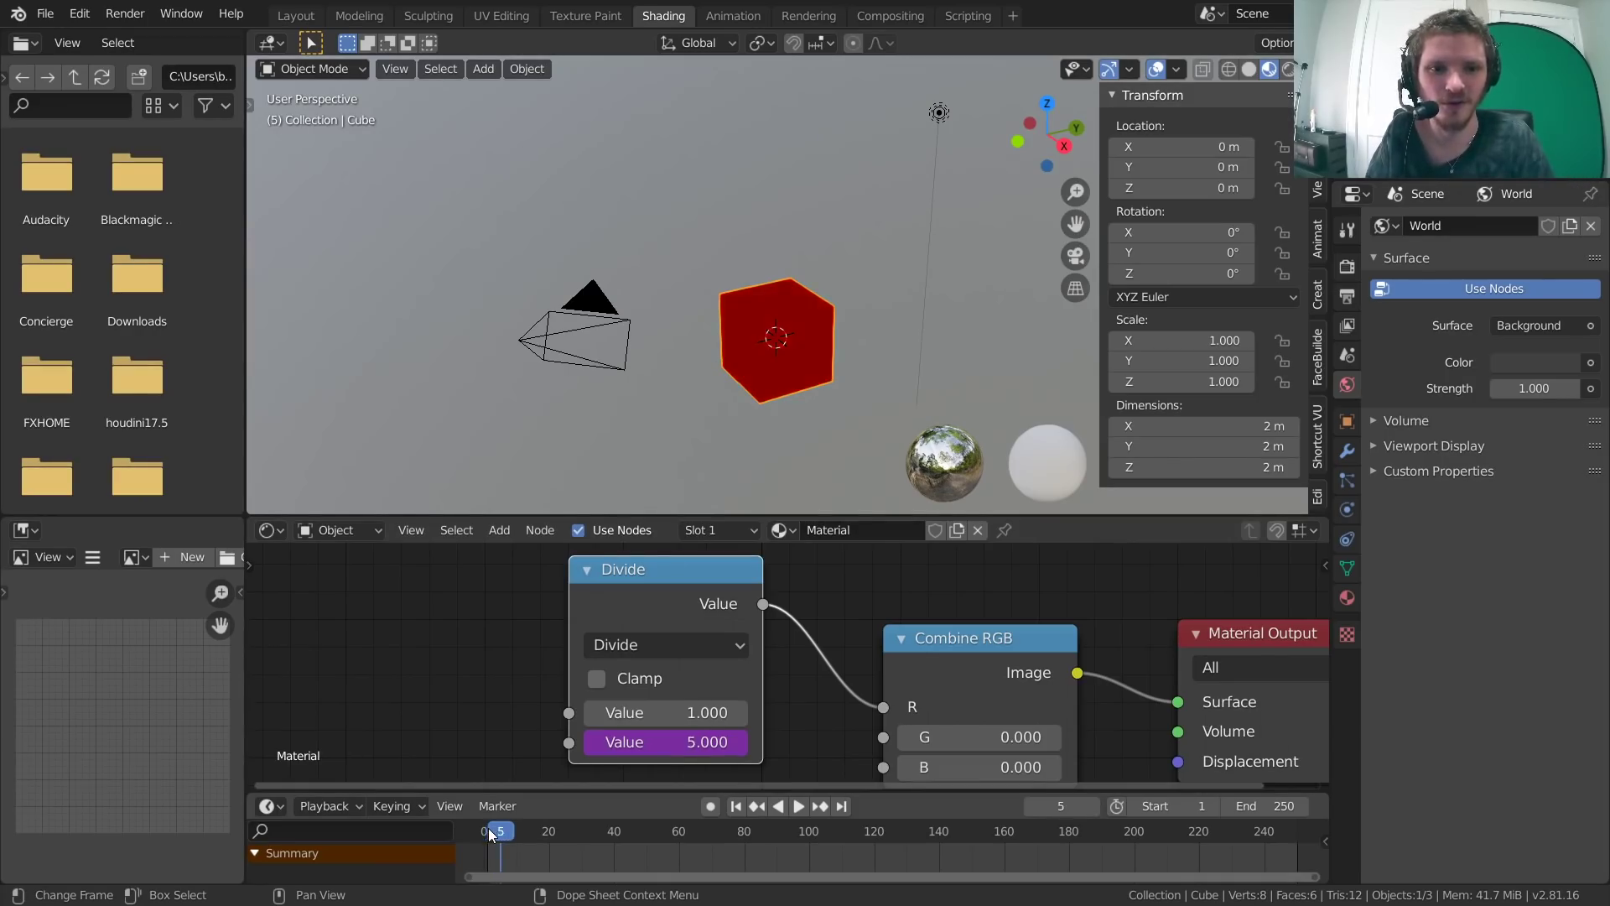
key("space")
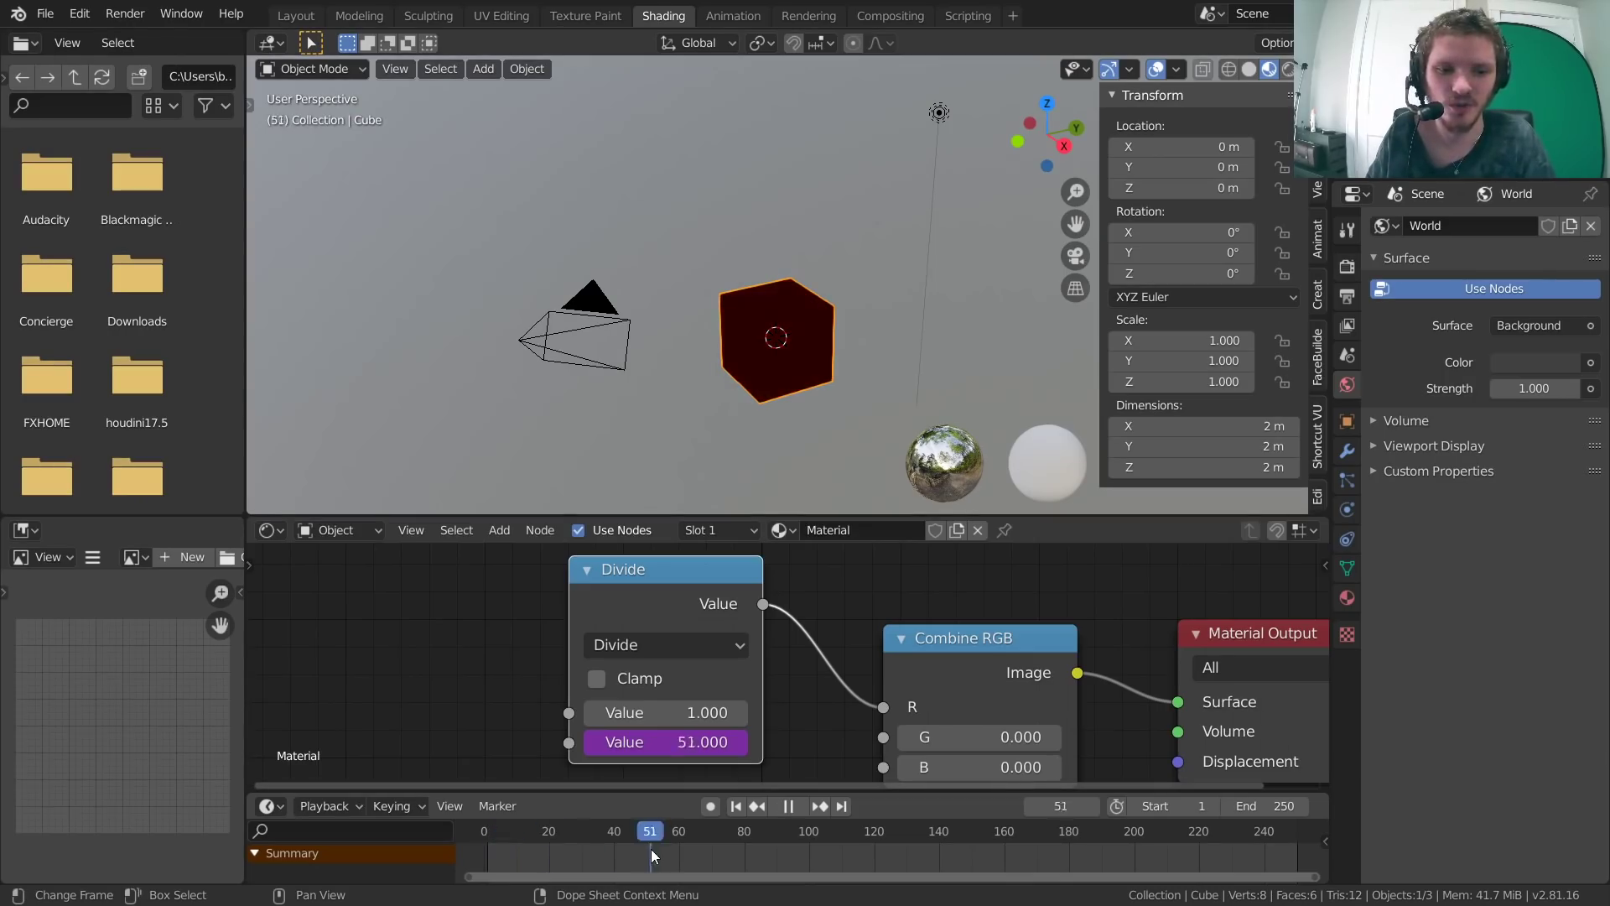
key("space")
left_click_drag(1010, 823, 1097, 819)
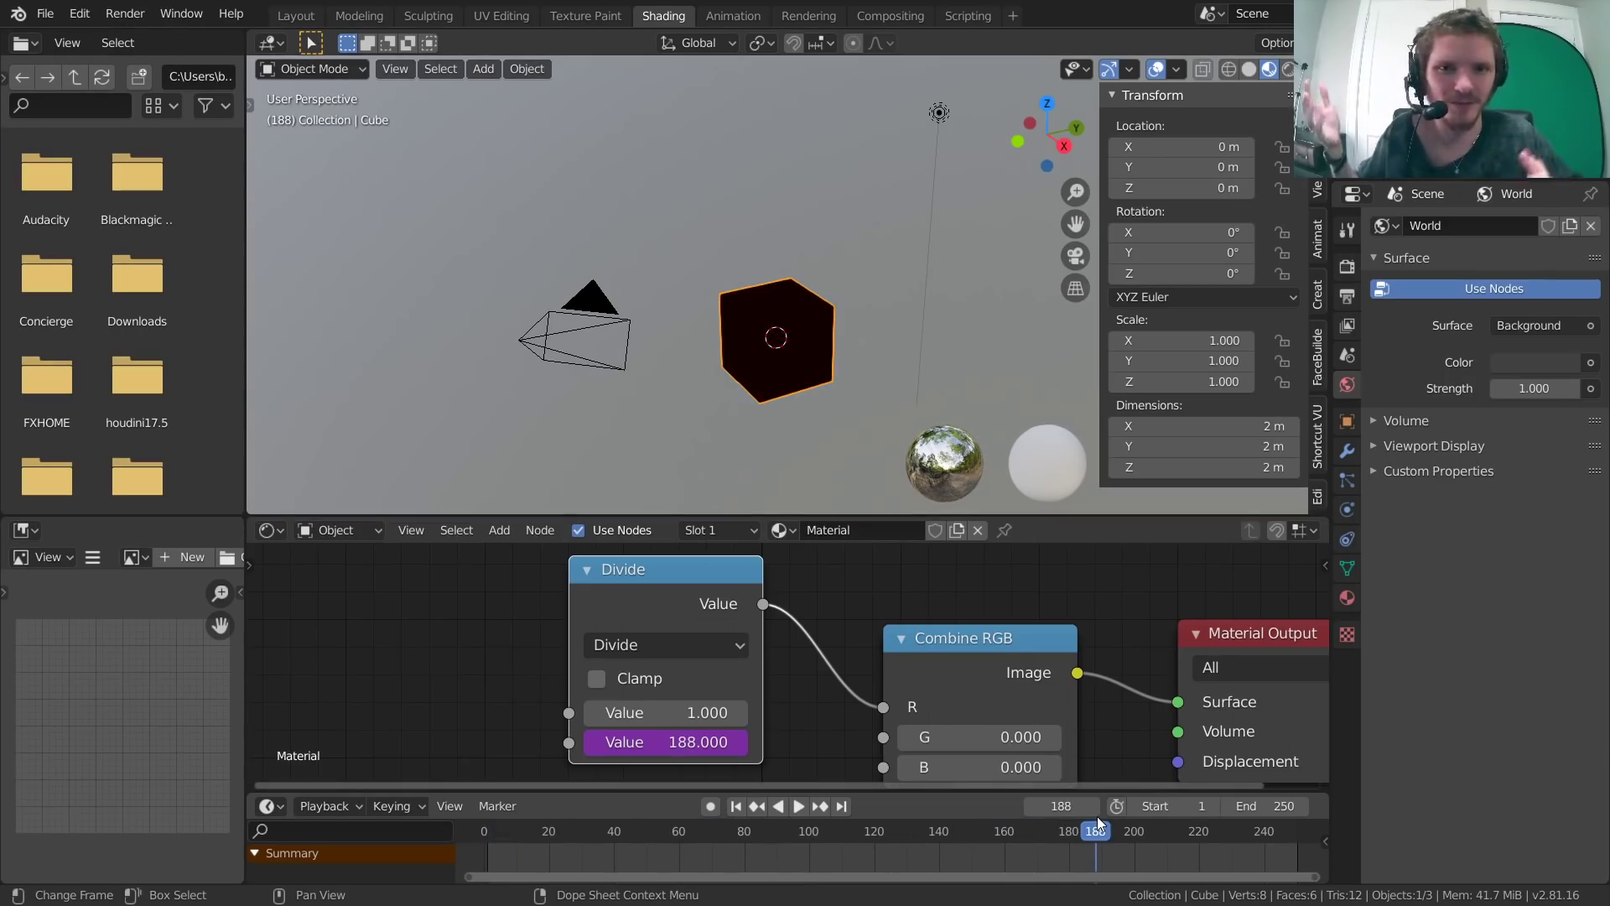
key("shift+Left")
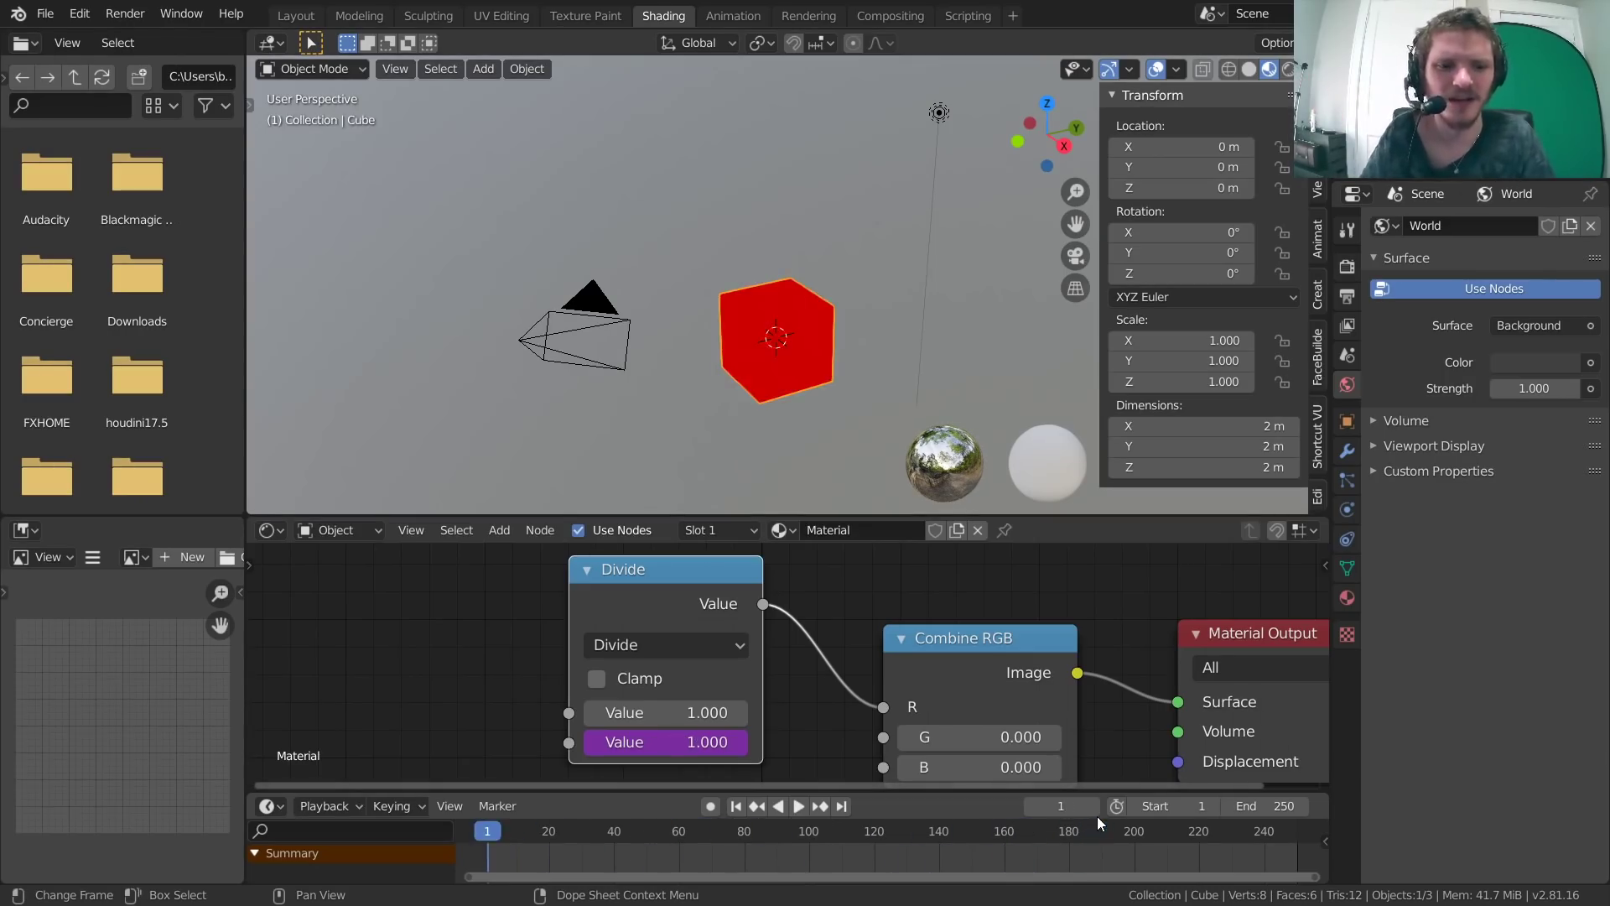
Compare the cube's colour during playback with stepping frame by frame to frame 15, returning to frame 1 after each test.
key("space")
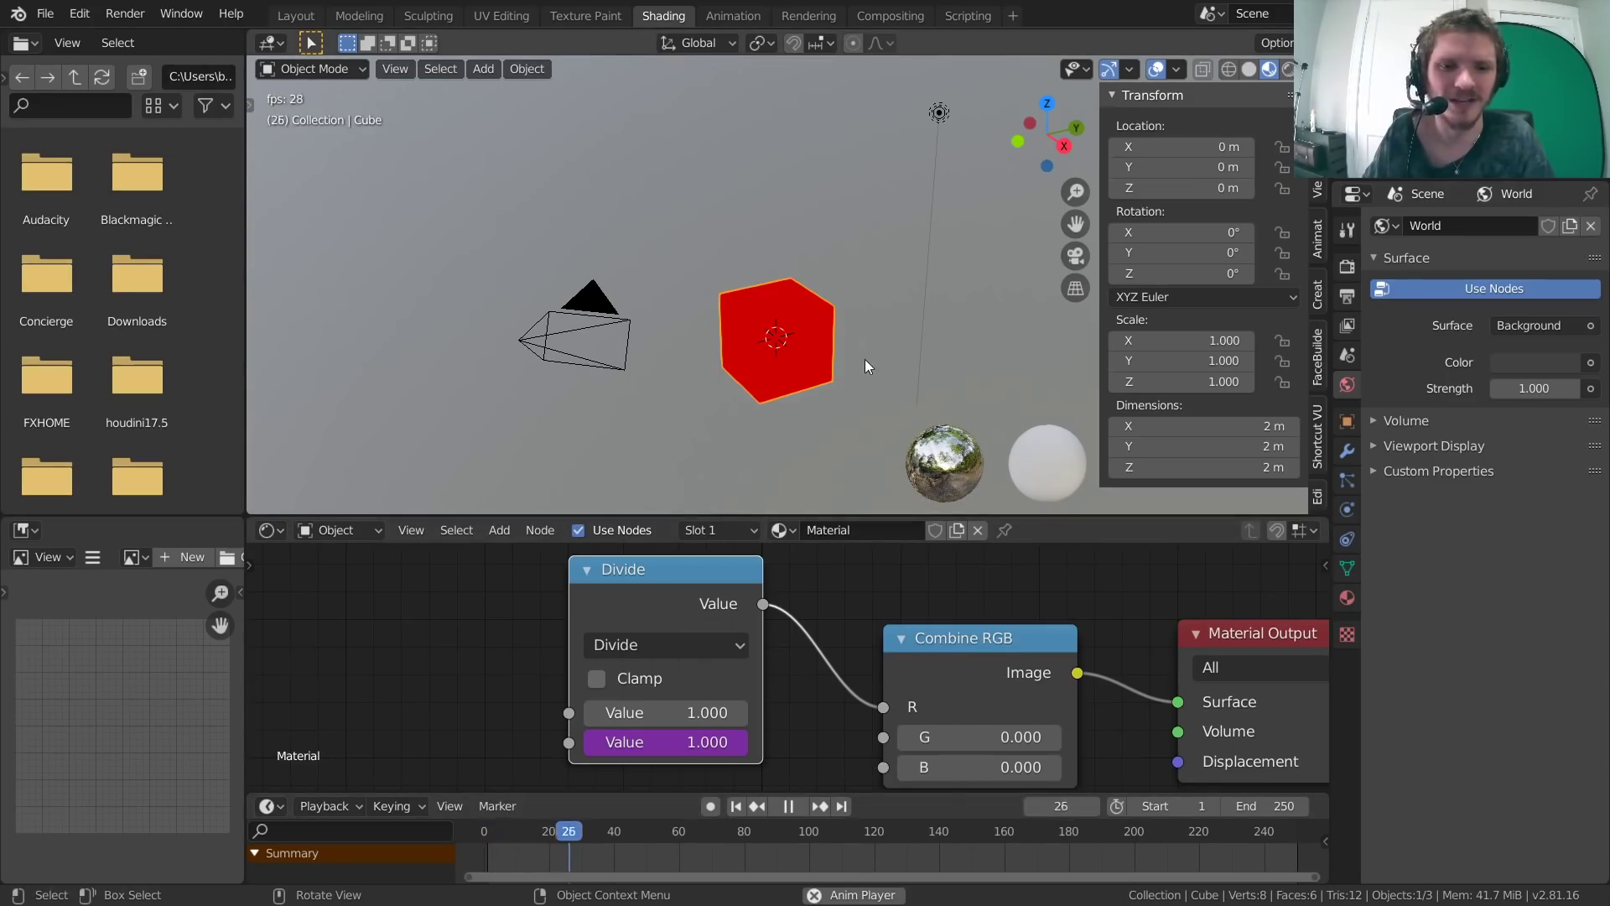
key("space")
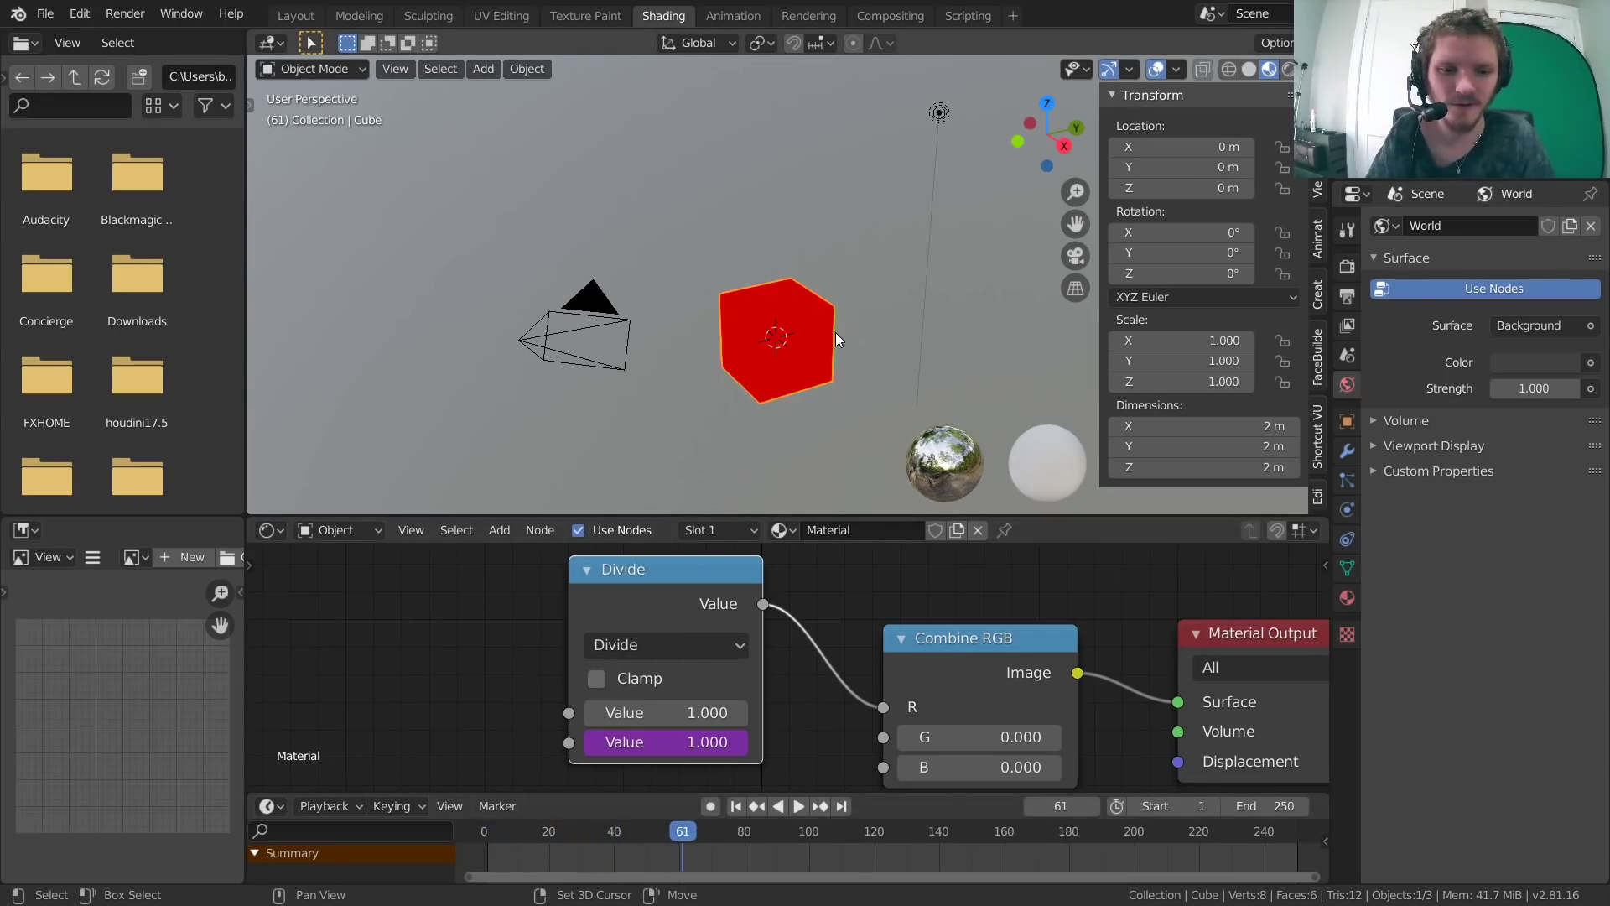
key("shift+Left")
key("Right")
key("Right")
key("Right")
key("Right")
key("Right")
key("Right")
key("Right")
key("Right")
key("Right")
key("Right")
key("Right")
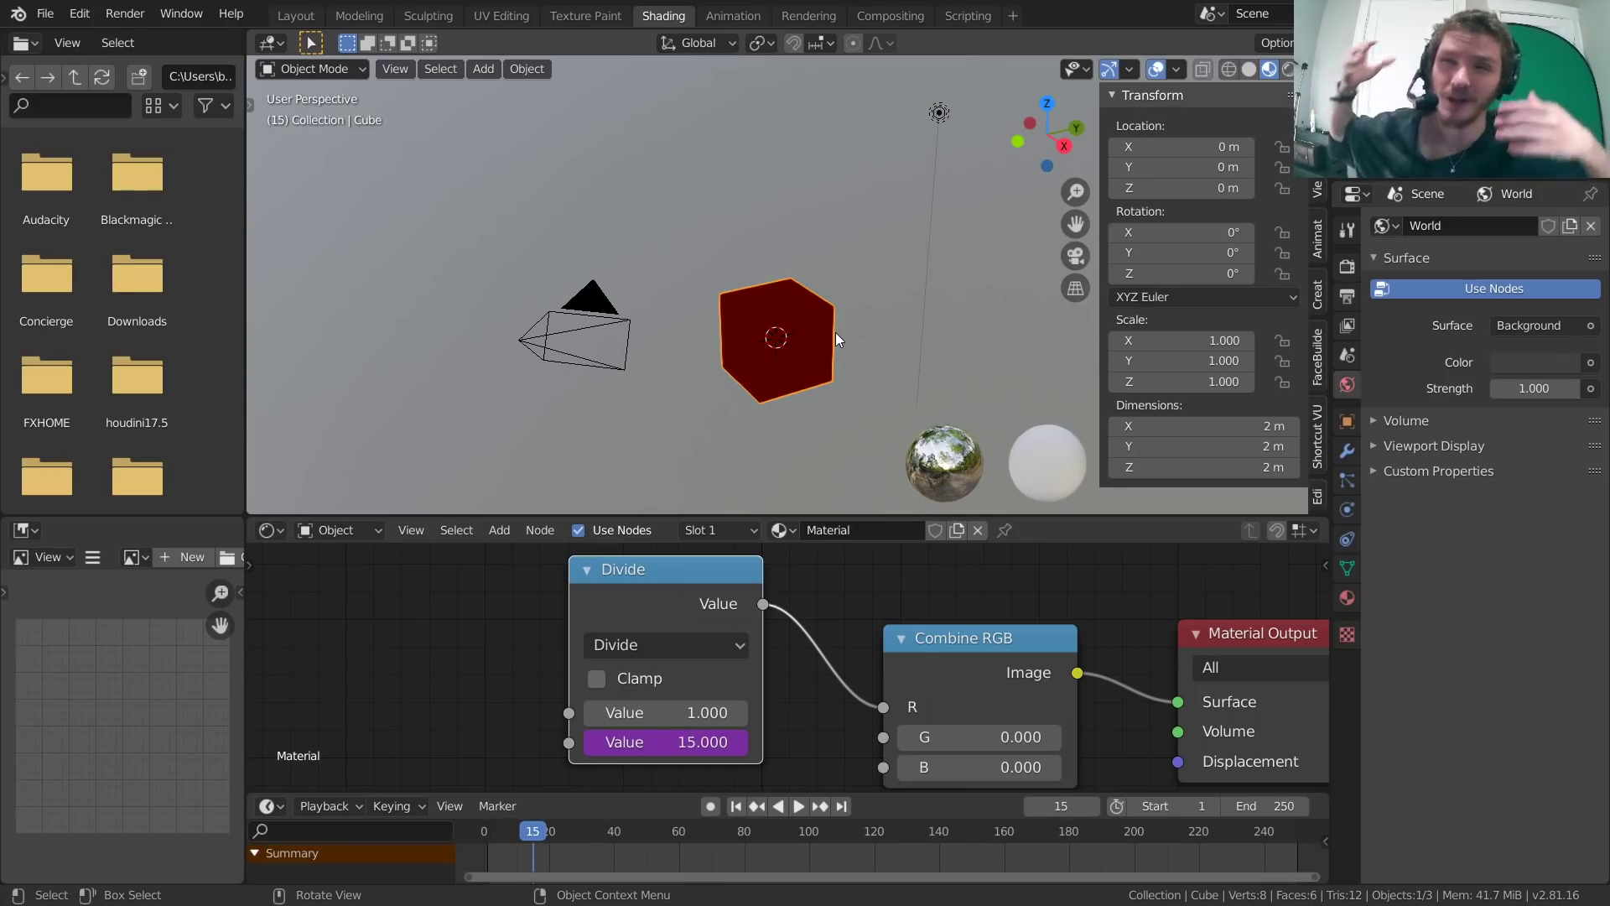
key("shift+Left")
key("space")
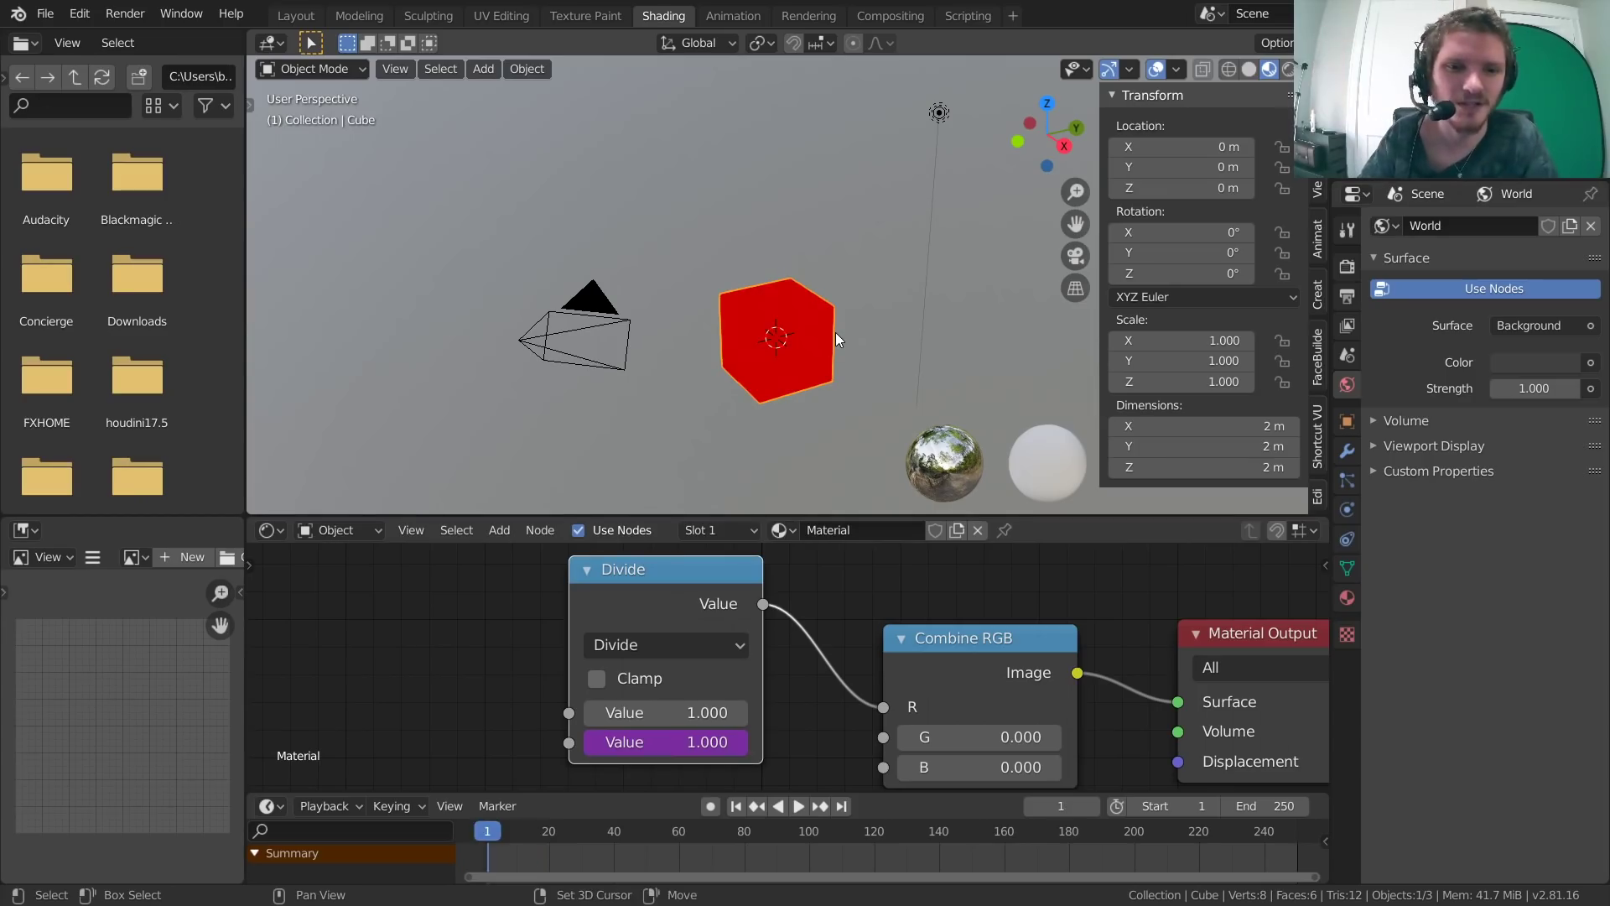
key("space")
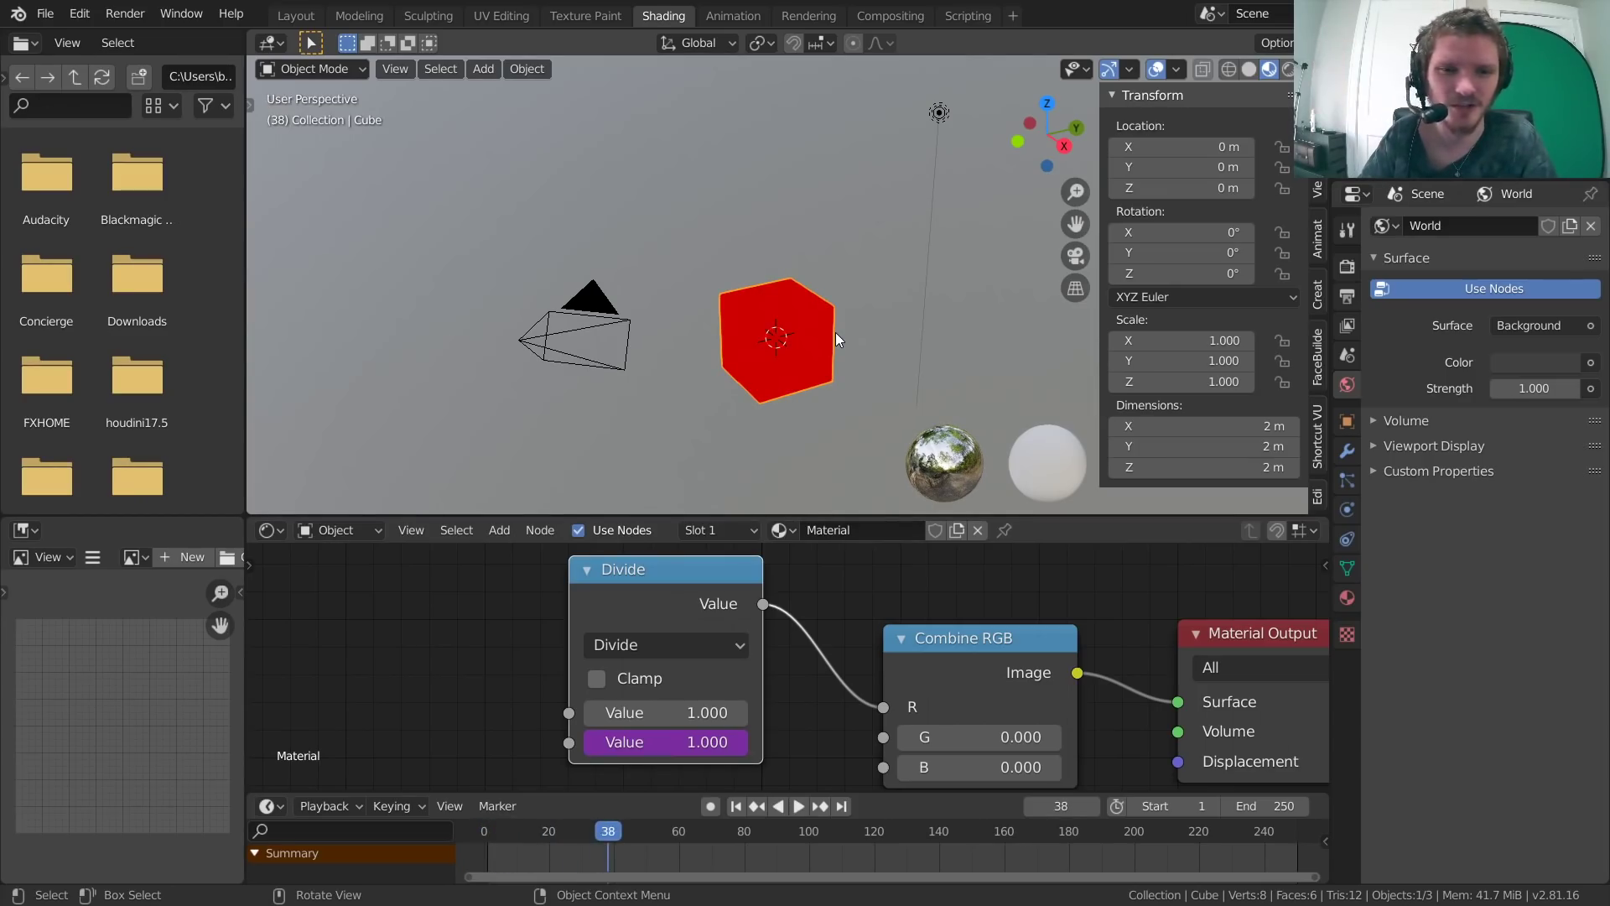
key("shift+Left")
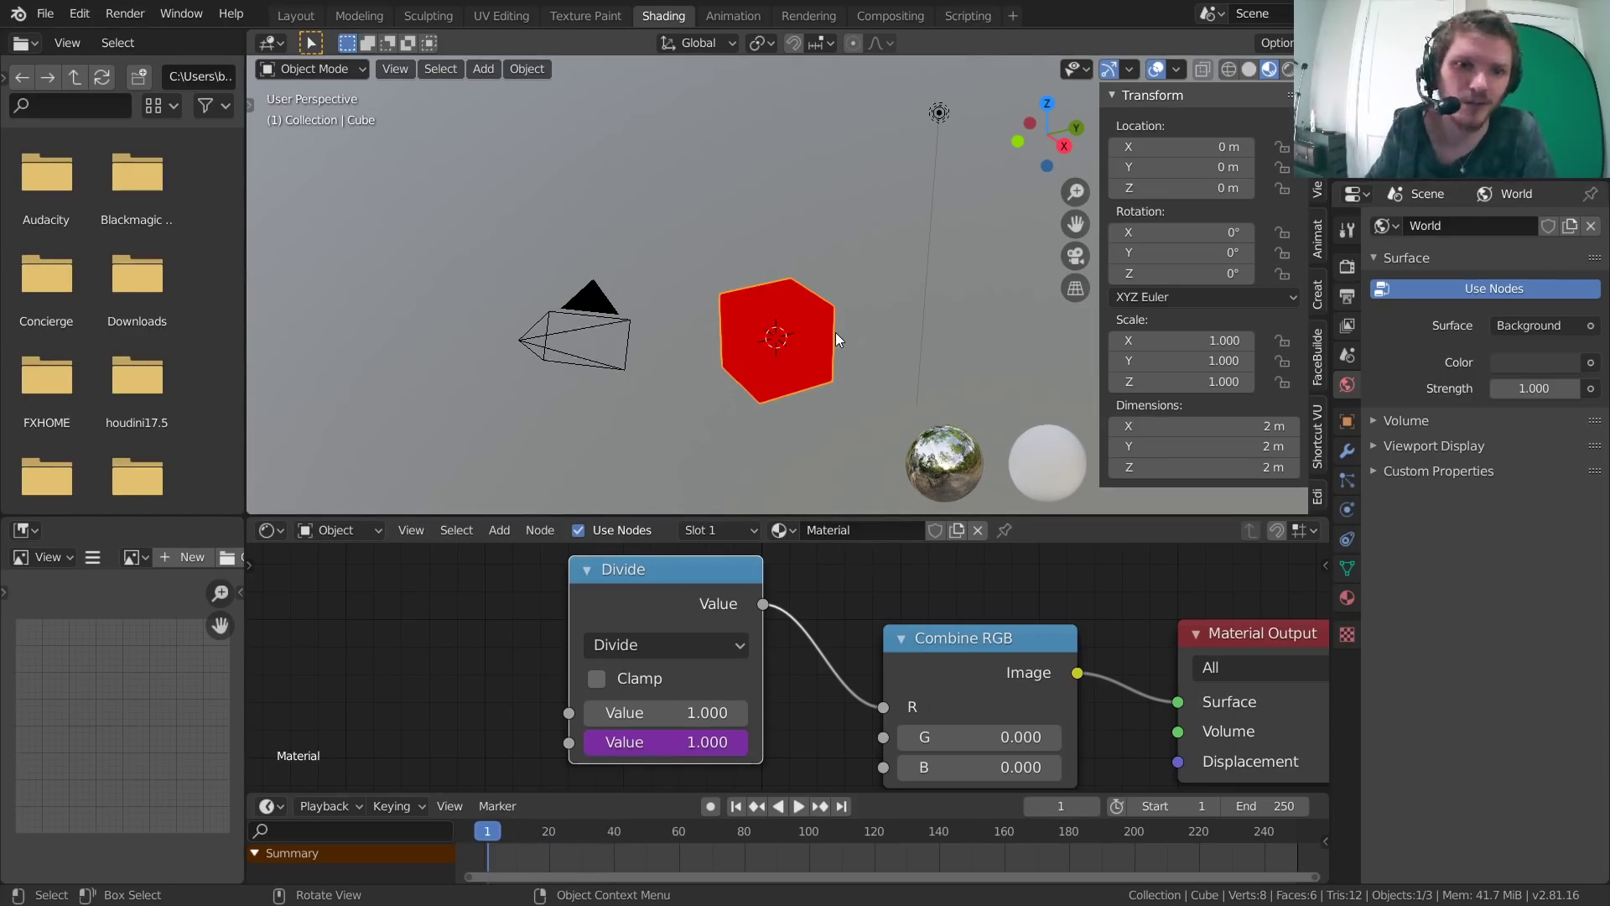
middle_click_drag(835, 332, 746, 329)
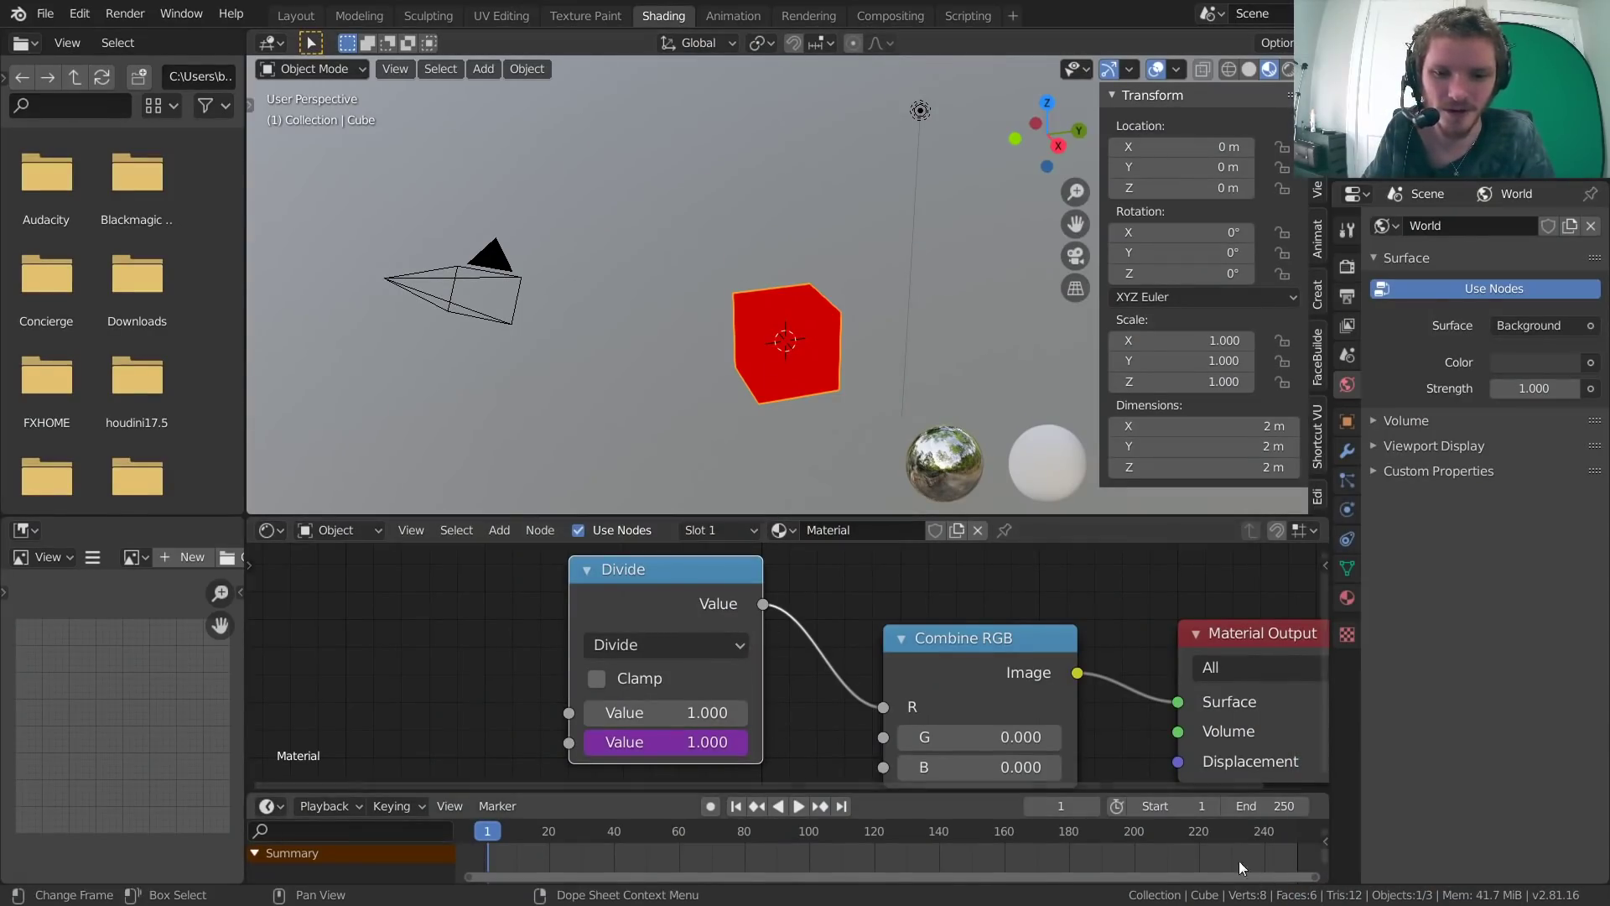
middle_click_drag(685, 663, 735, 656)
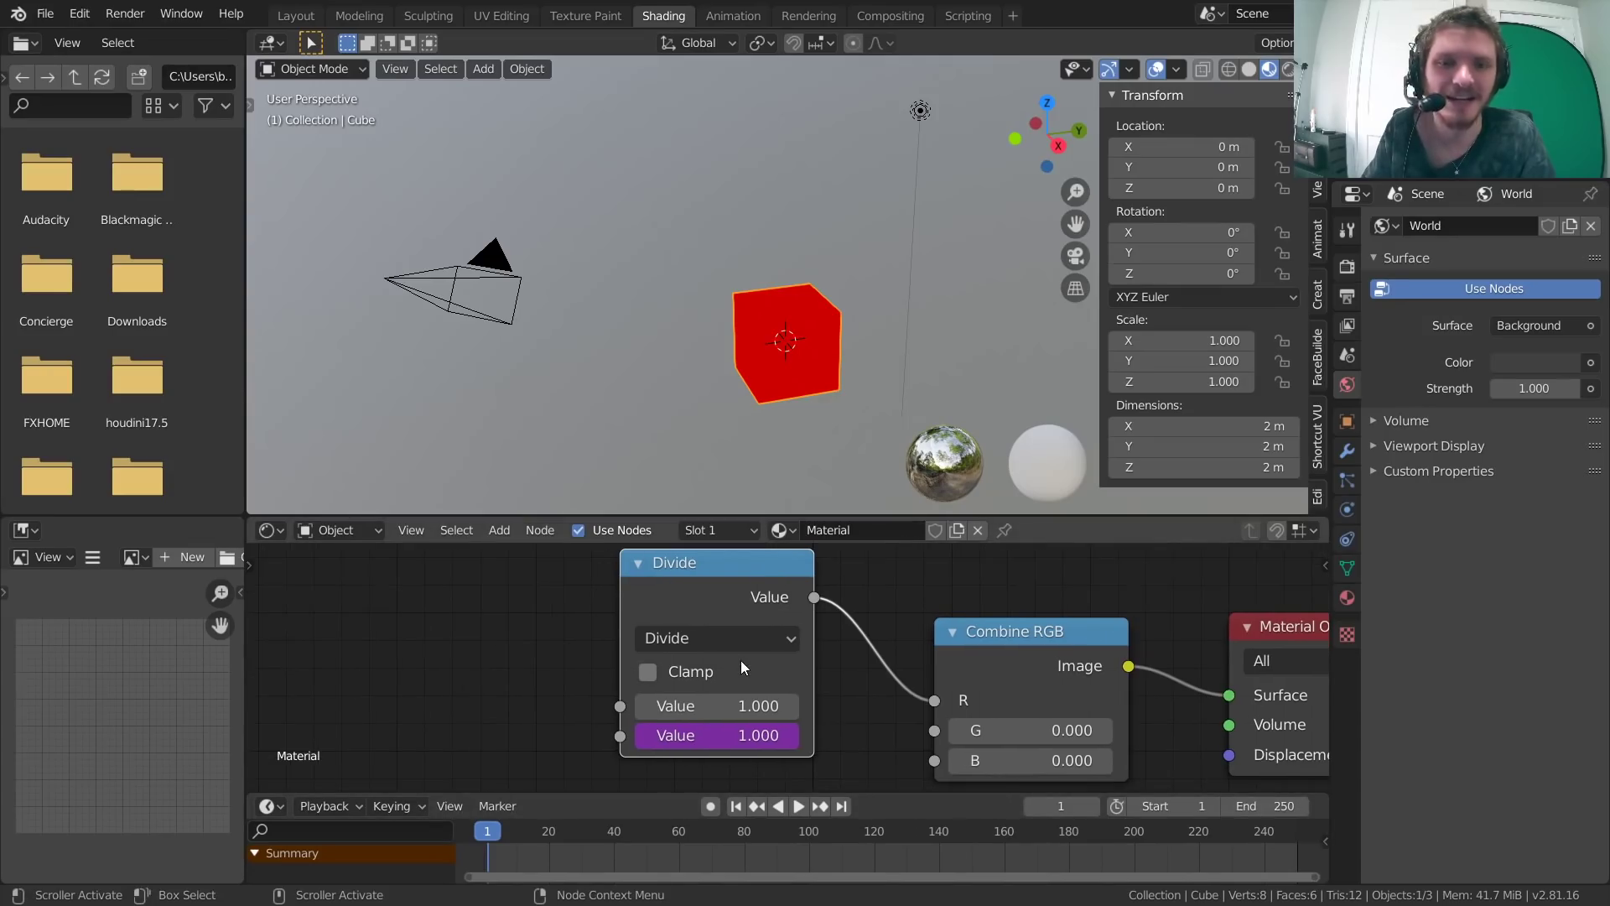
Delete the Divide node and drive the Combine RGB node's R value with a new driver copied from the cube's X scale.
key("x")
middle_click_drag(676, 586, 597, 640)
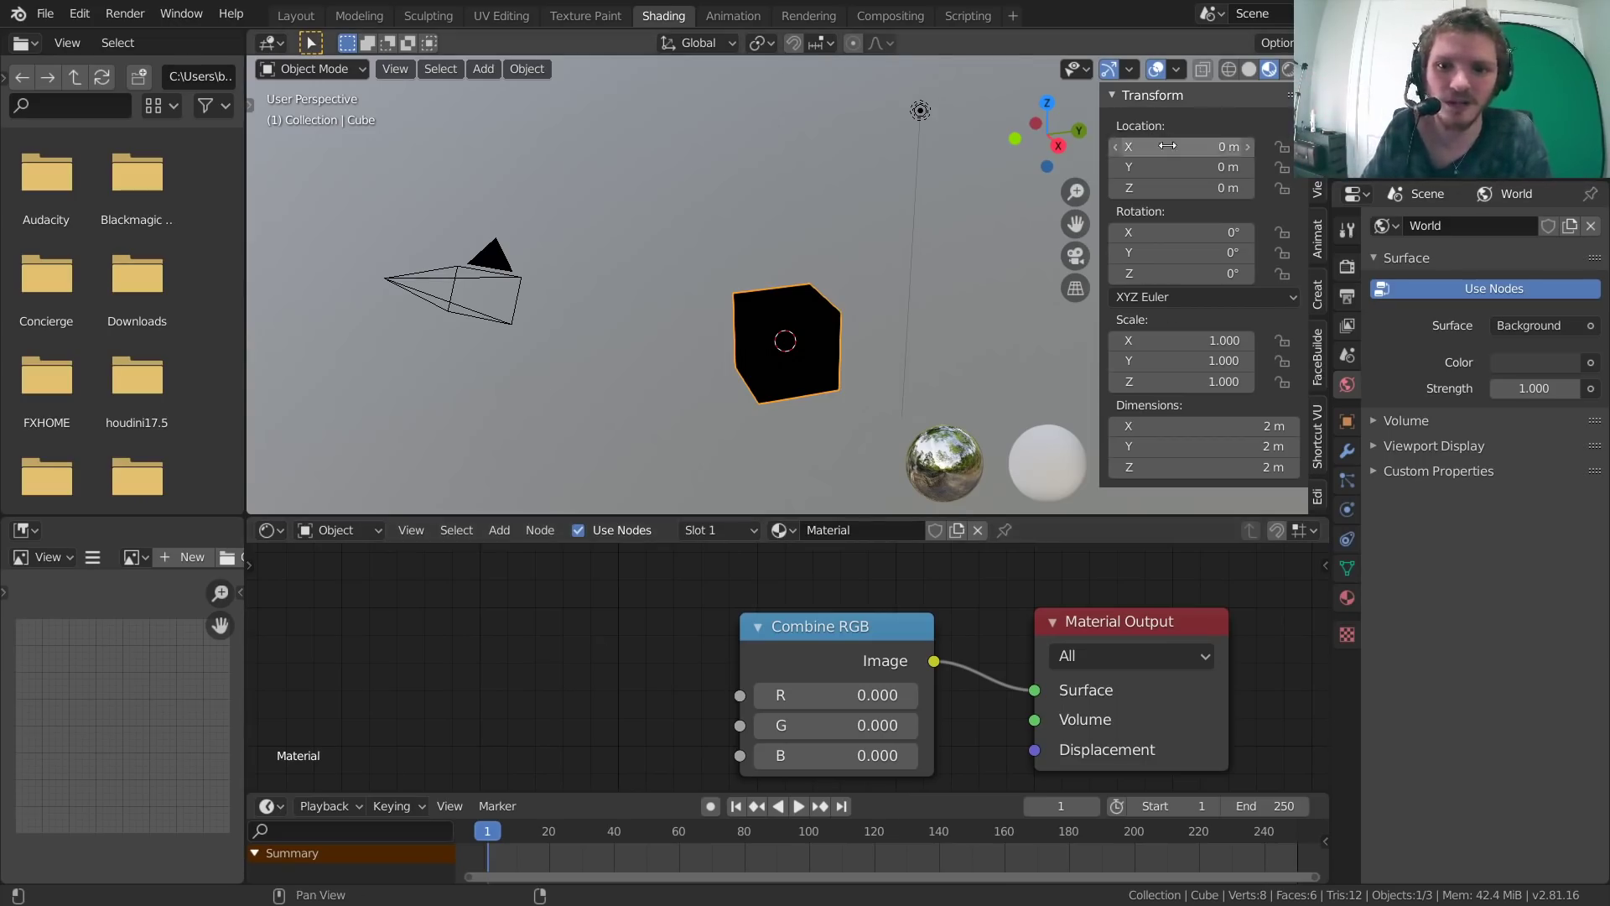
right_click(1198, 347)
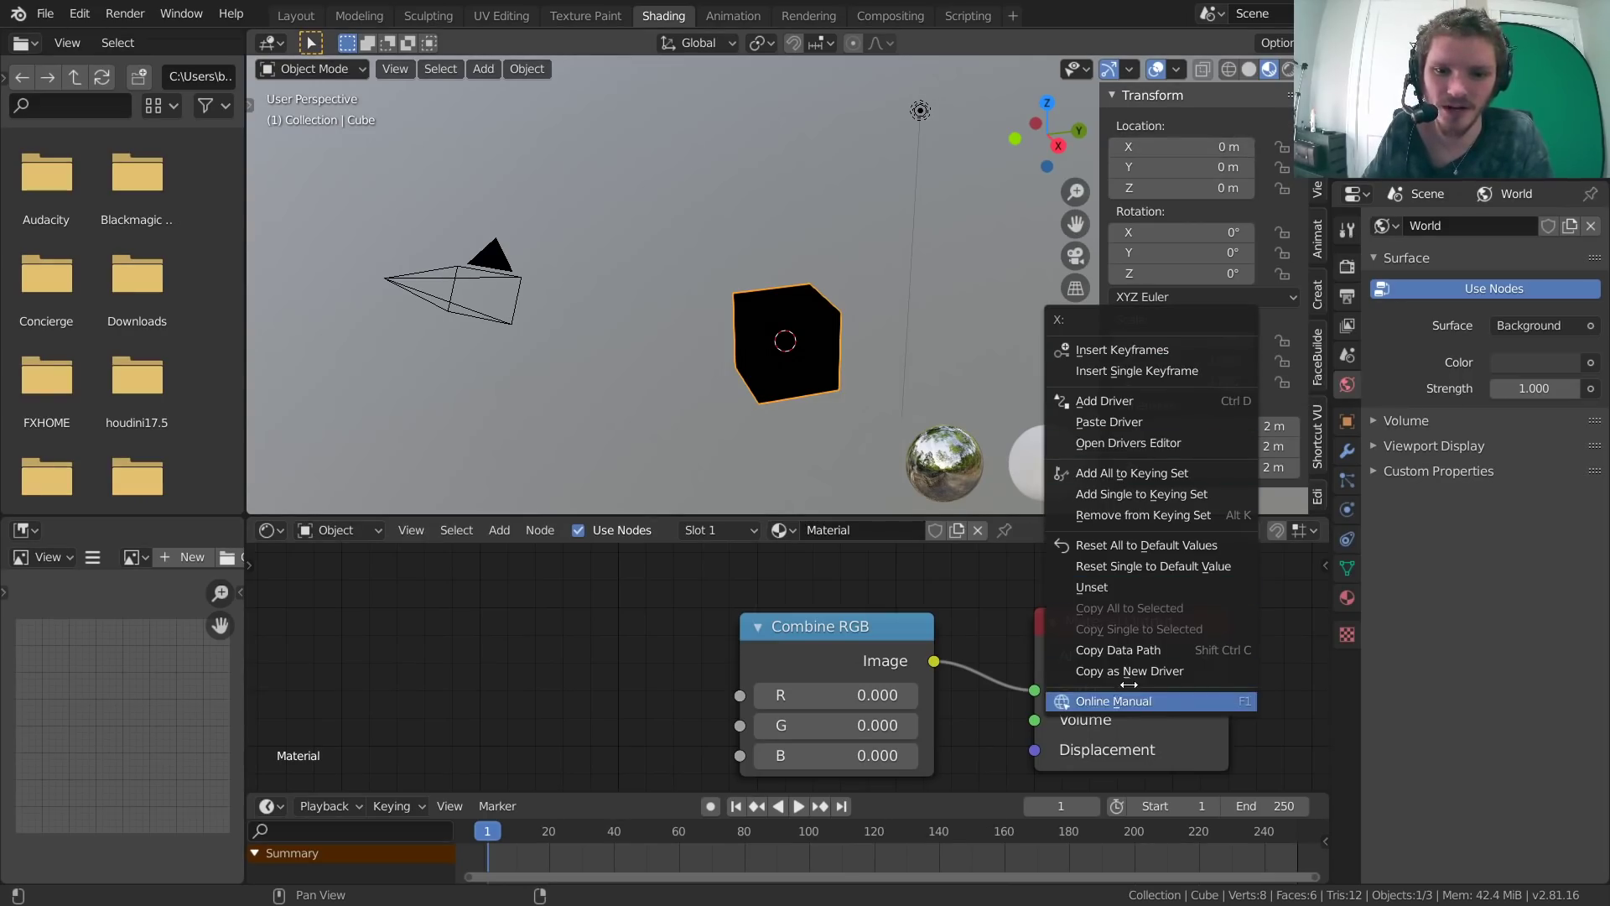
right_click(805, 695)
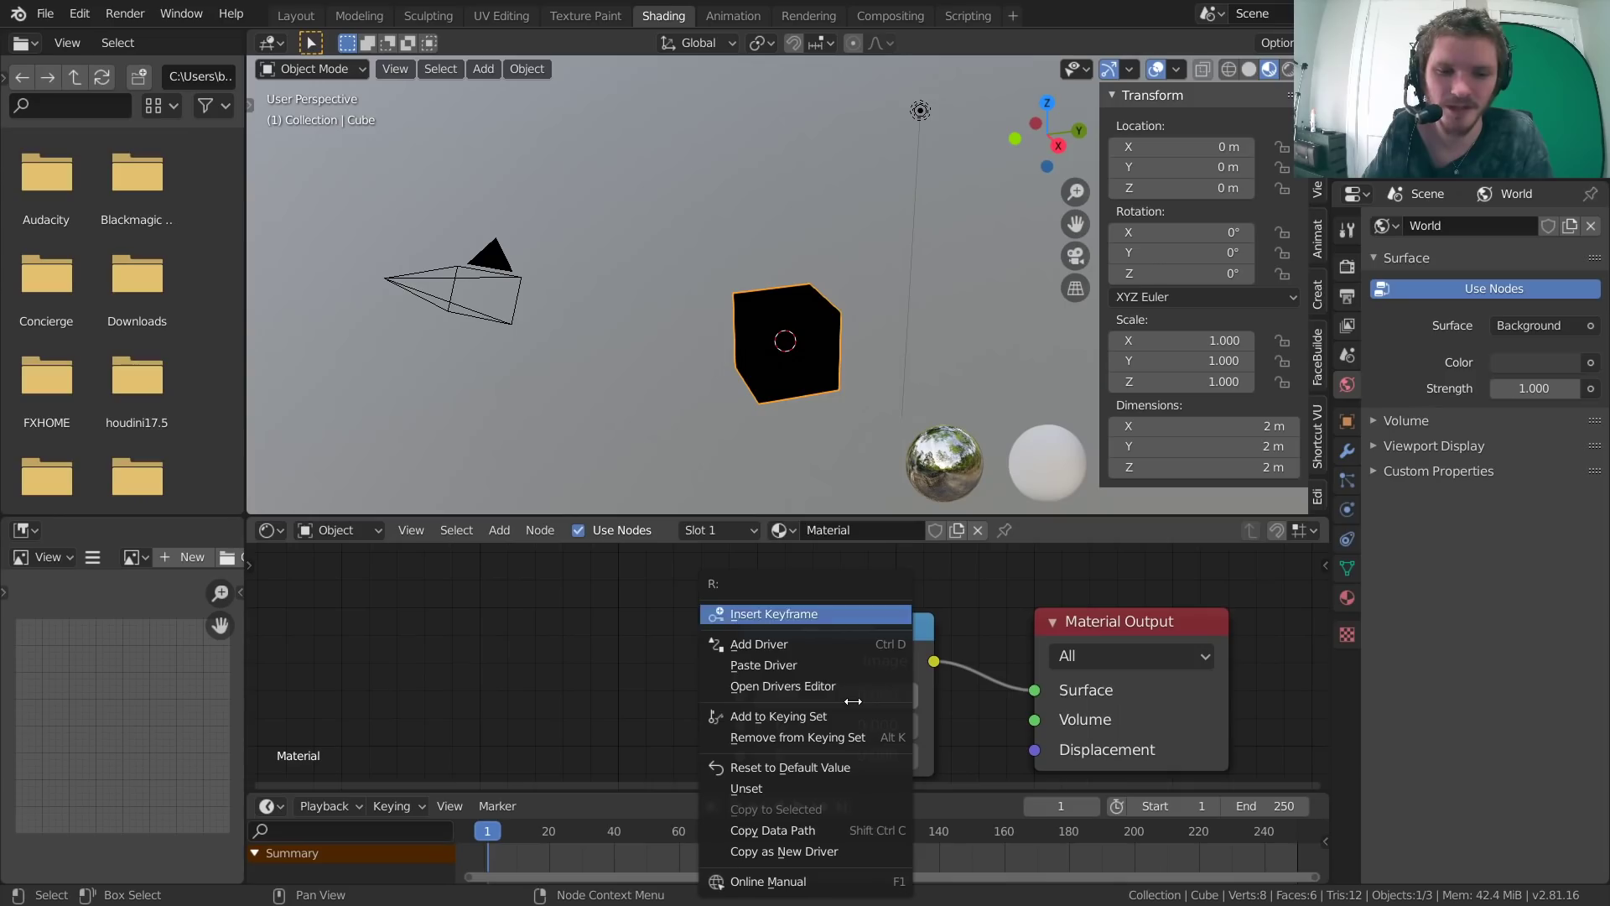
left_click(789, 666)
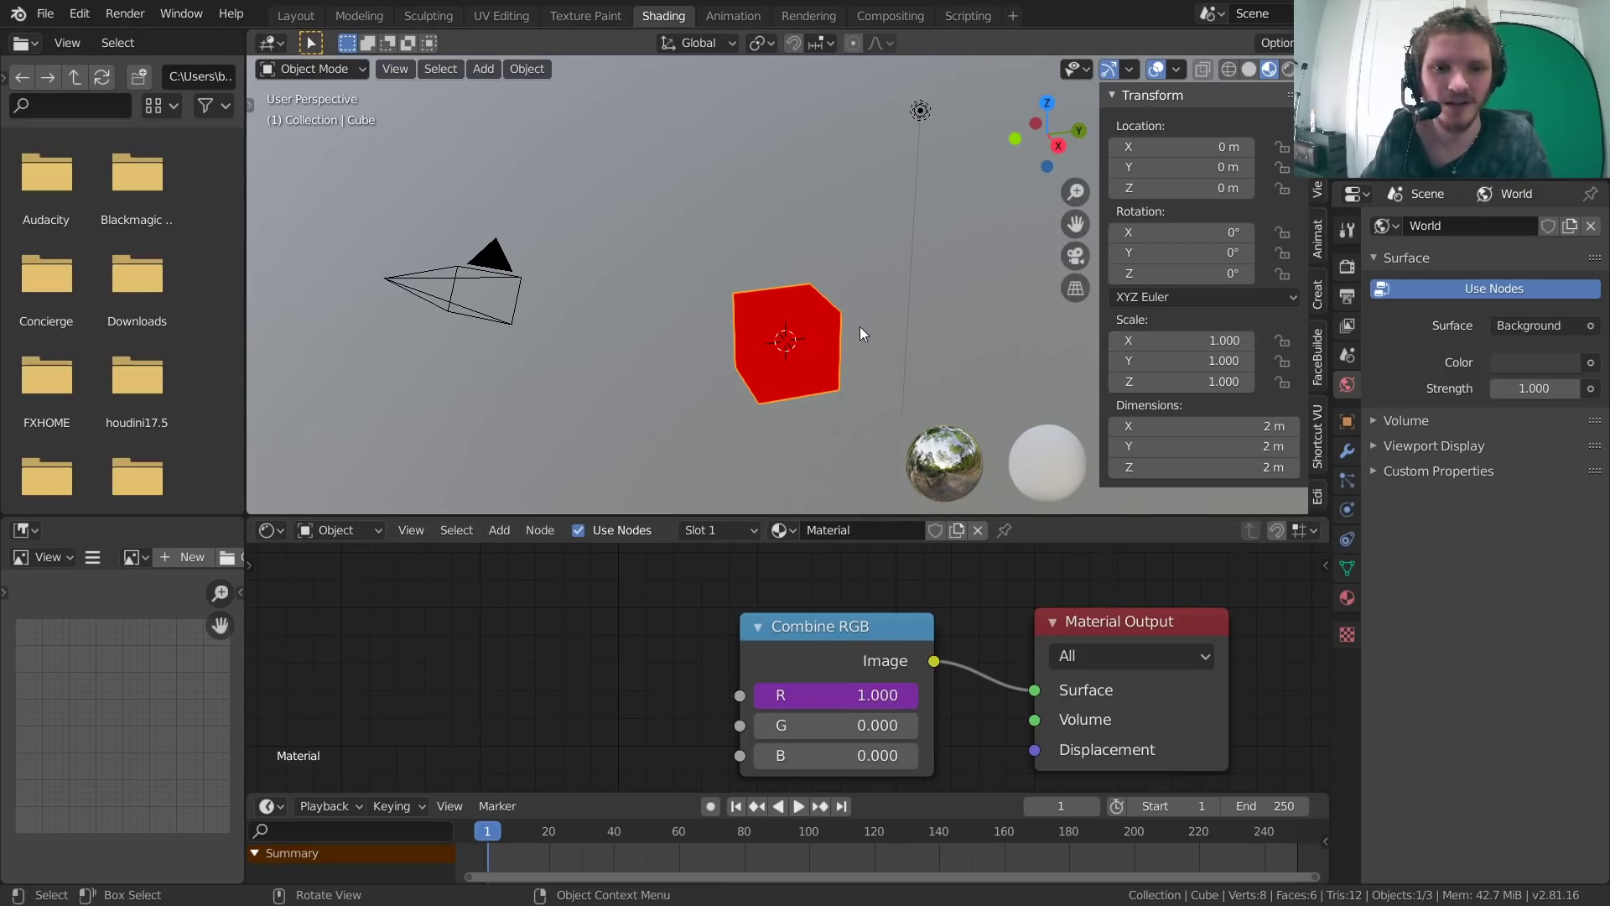
Test the driver by scaling the cube along X to about 0.2, and clear the cube's scale.
scroll(858, 325, "up", 2)
key("s")
key("x")
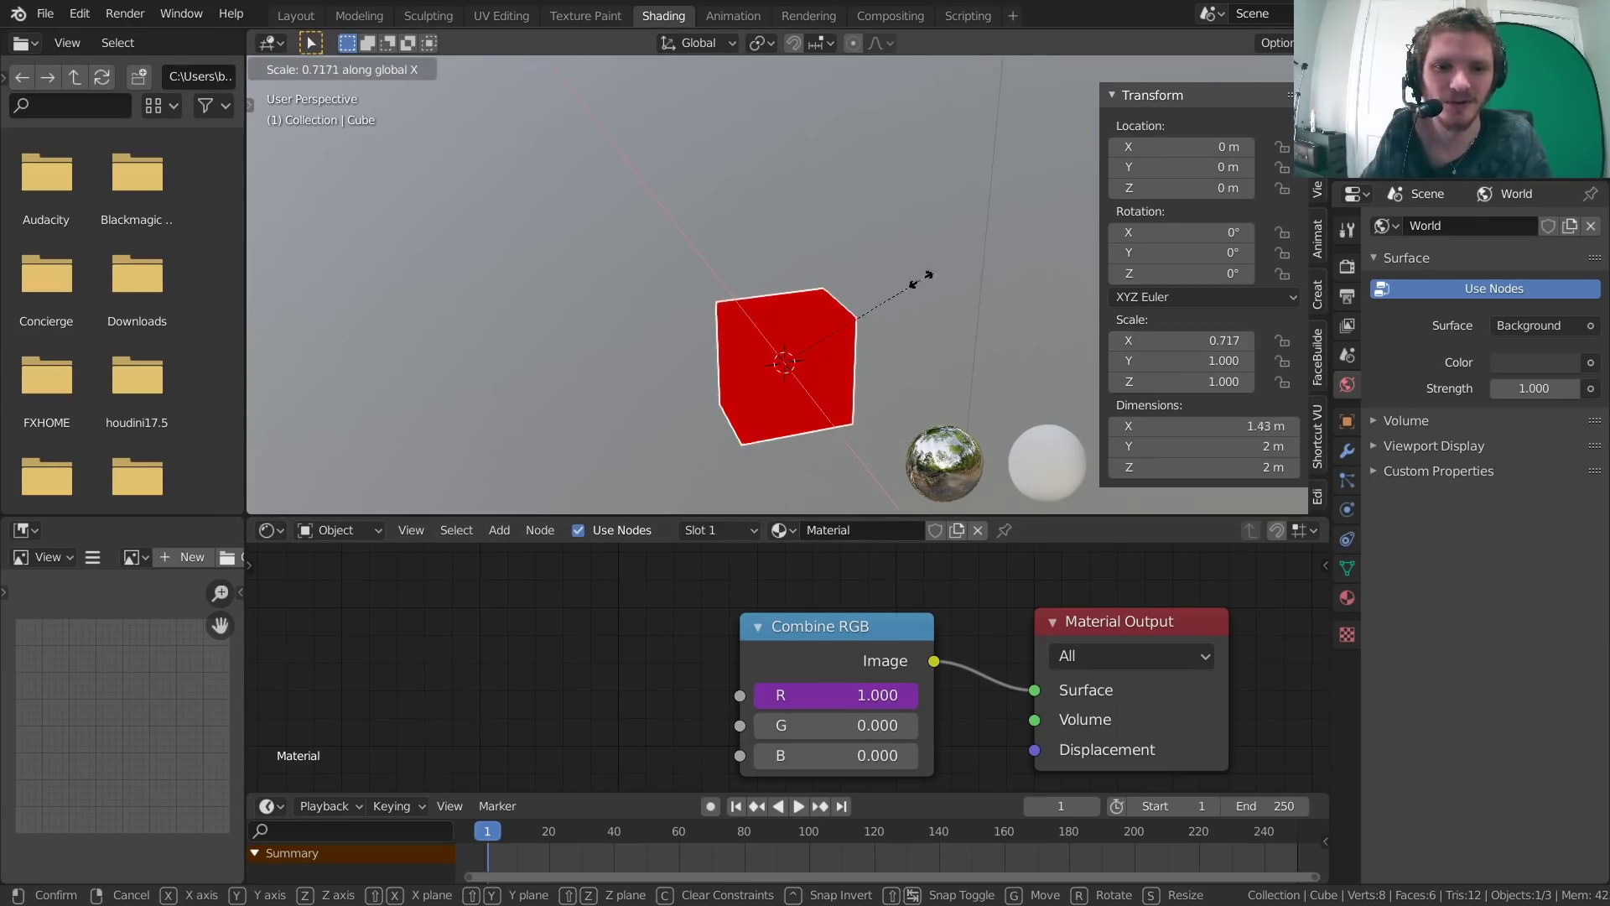
left_click(804, 322)
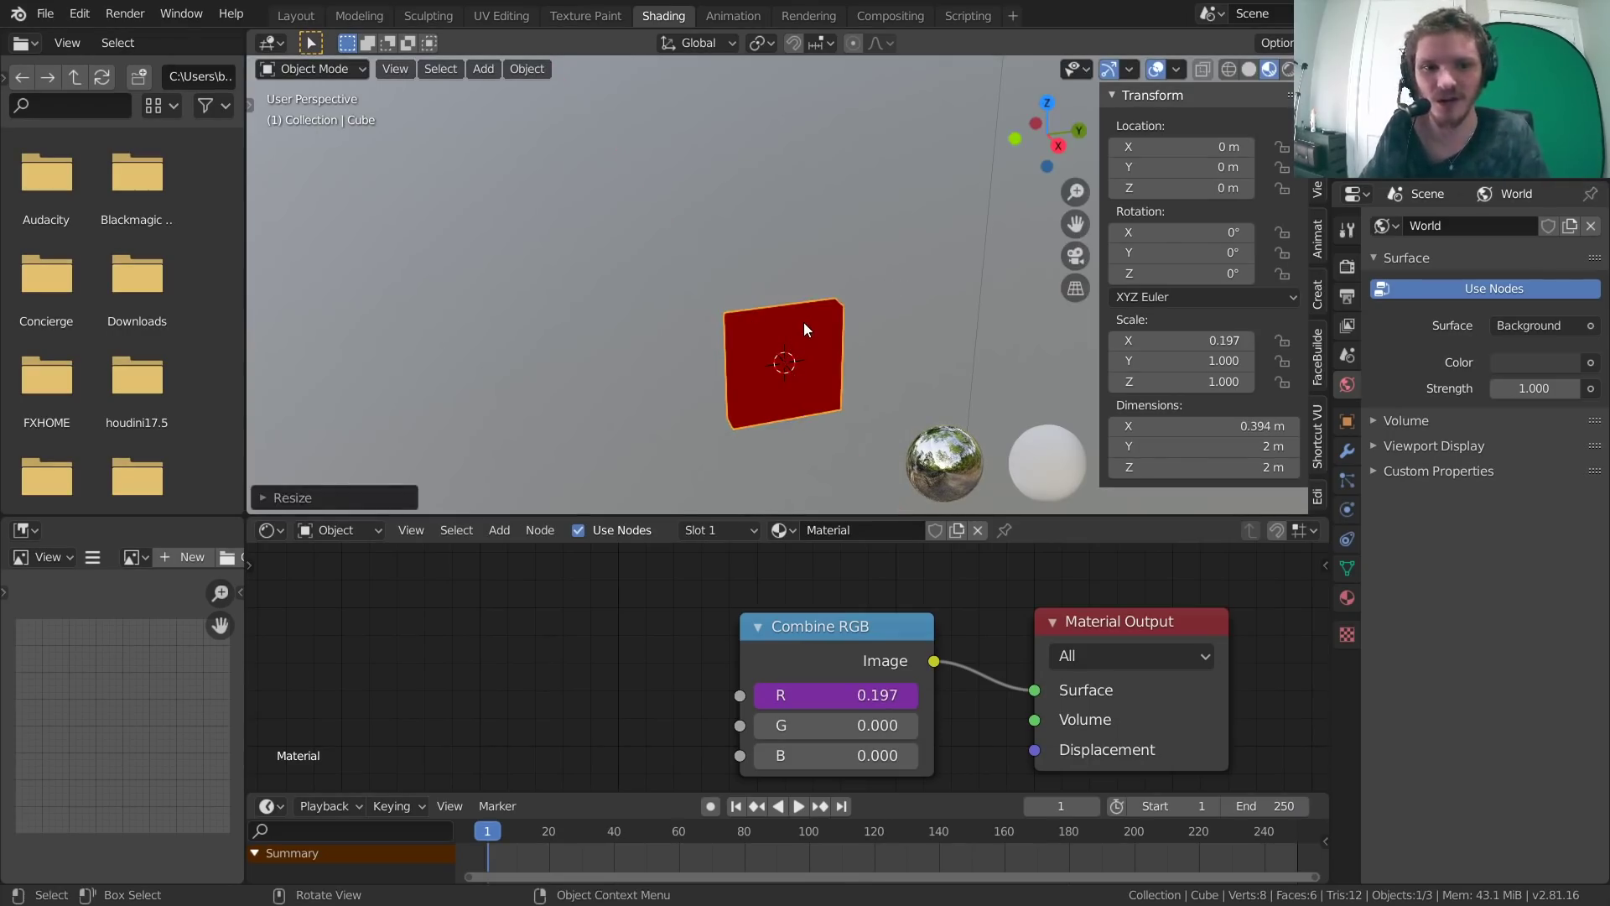
key("alt+s")
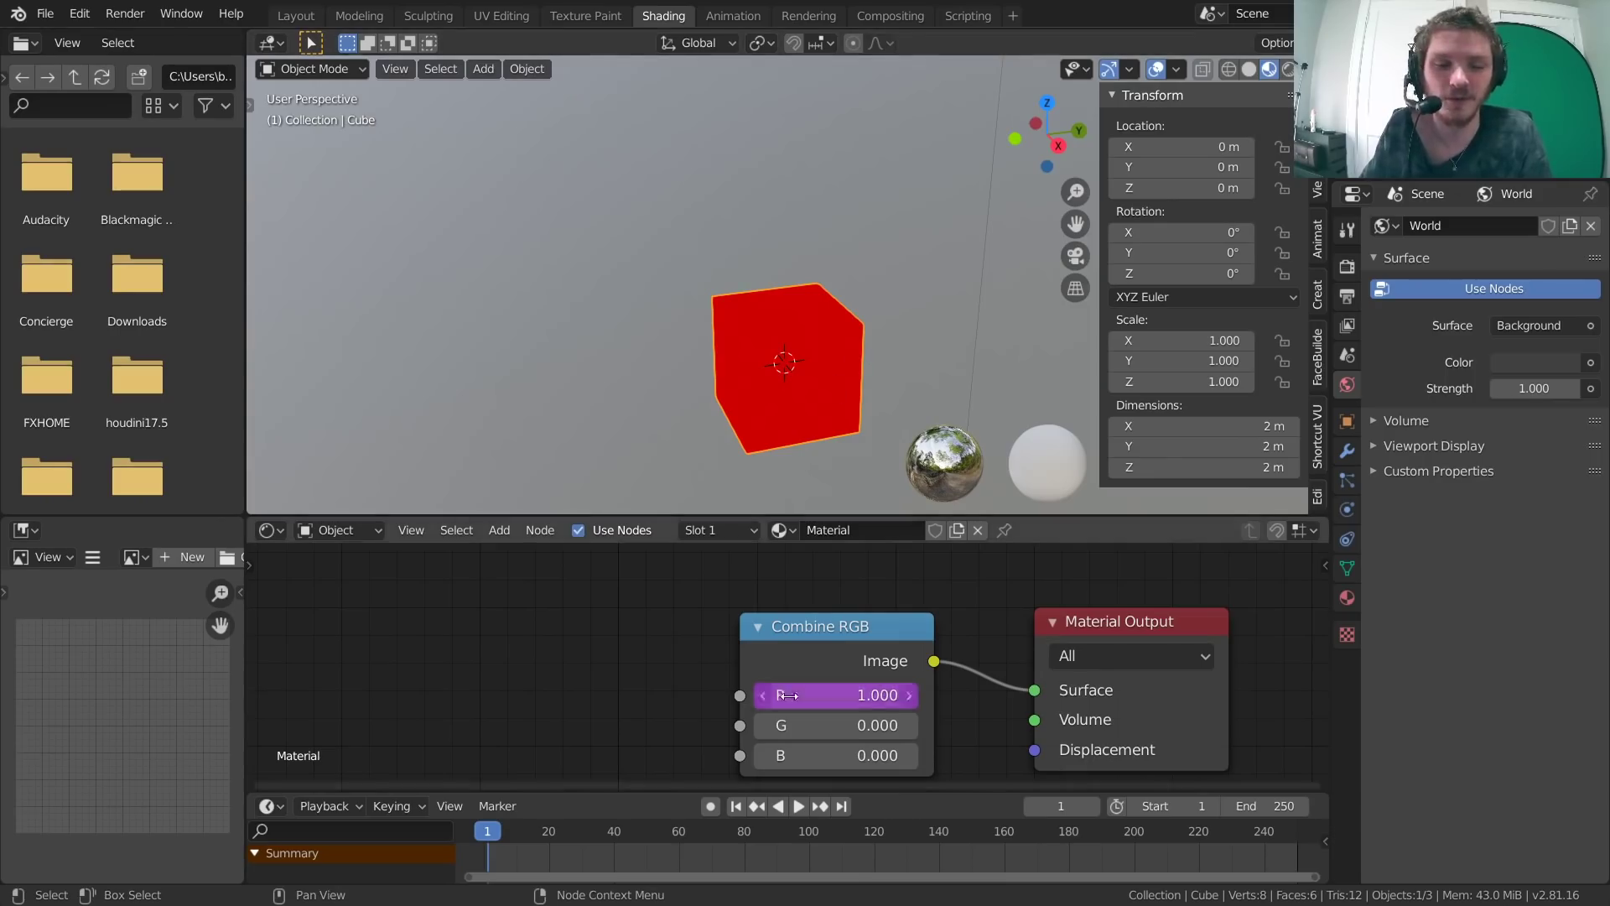
Change the R value's driver type to Scripted Expression, set the expression to 1/scale and update its dependencies.
middle_click_drag(675, 684, 651, 676)
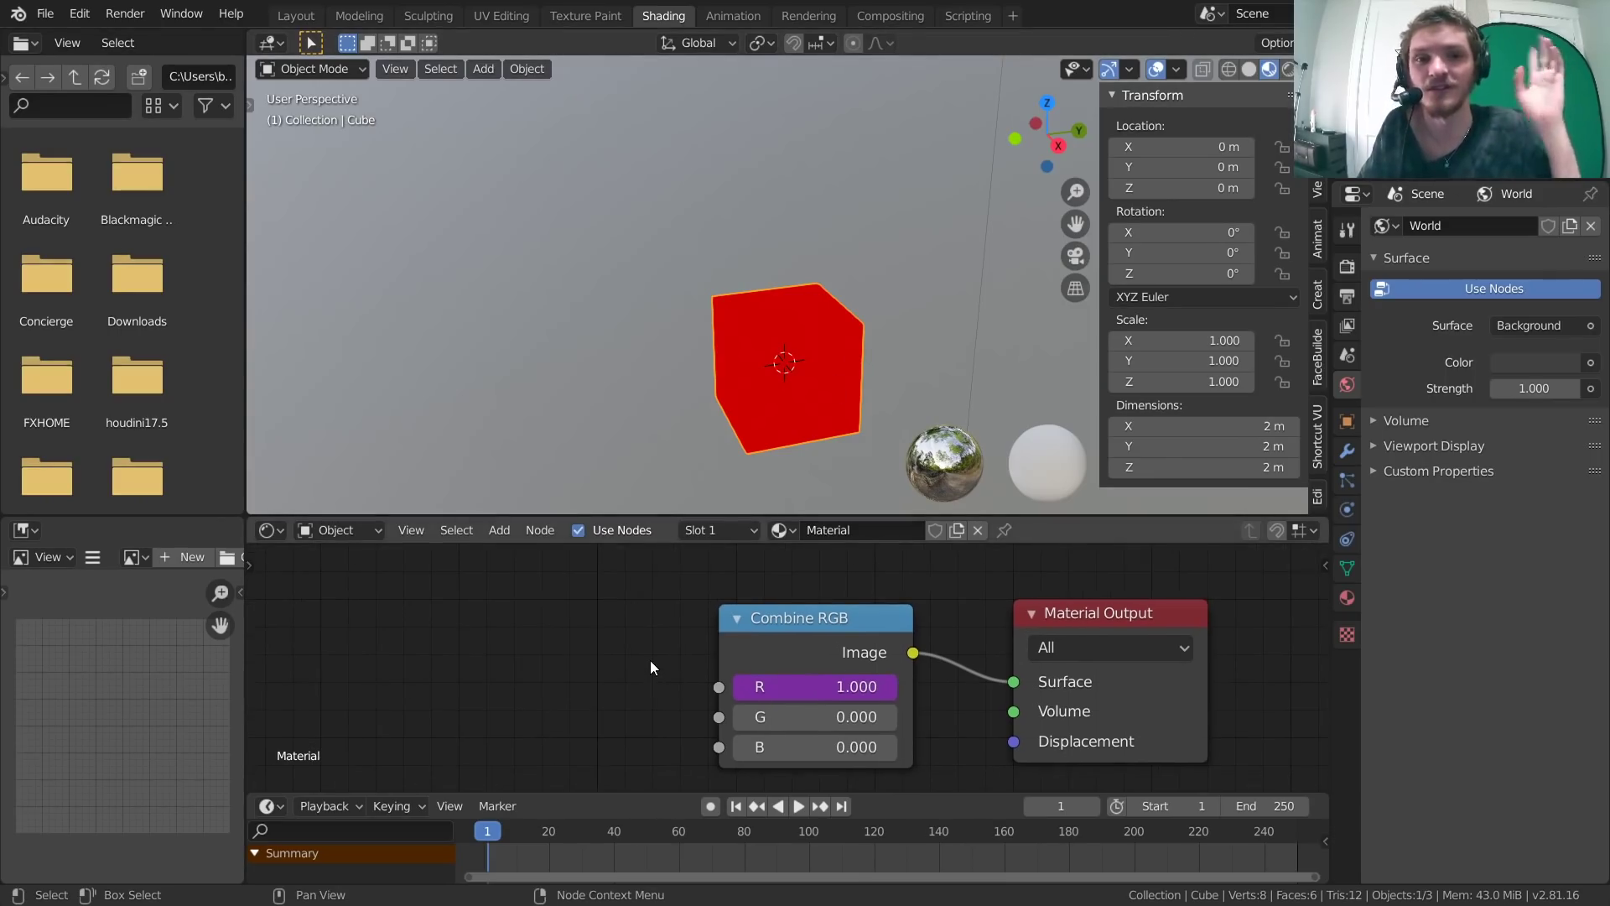
right_click(814, 688)
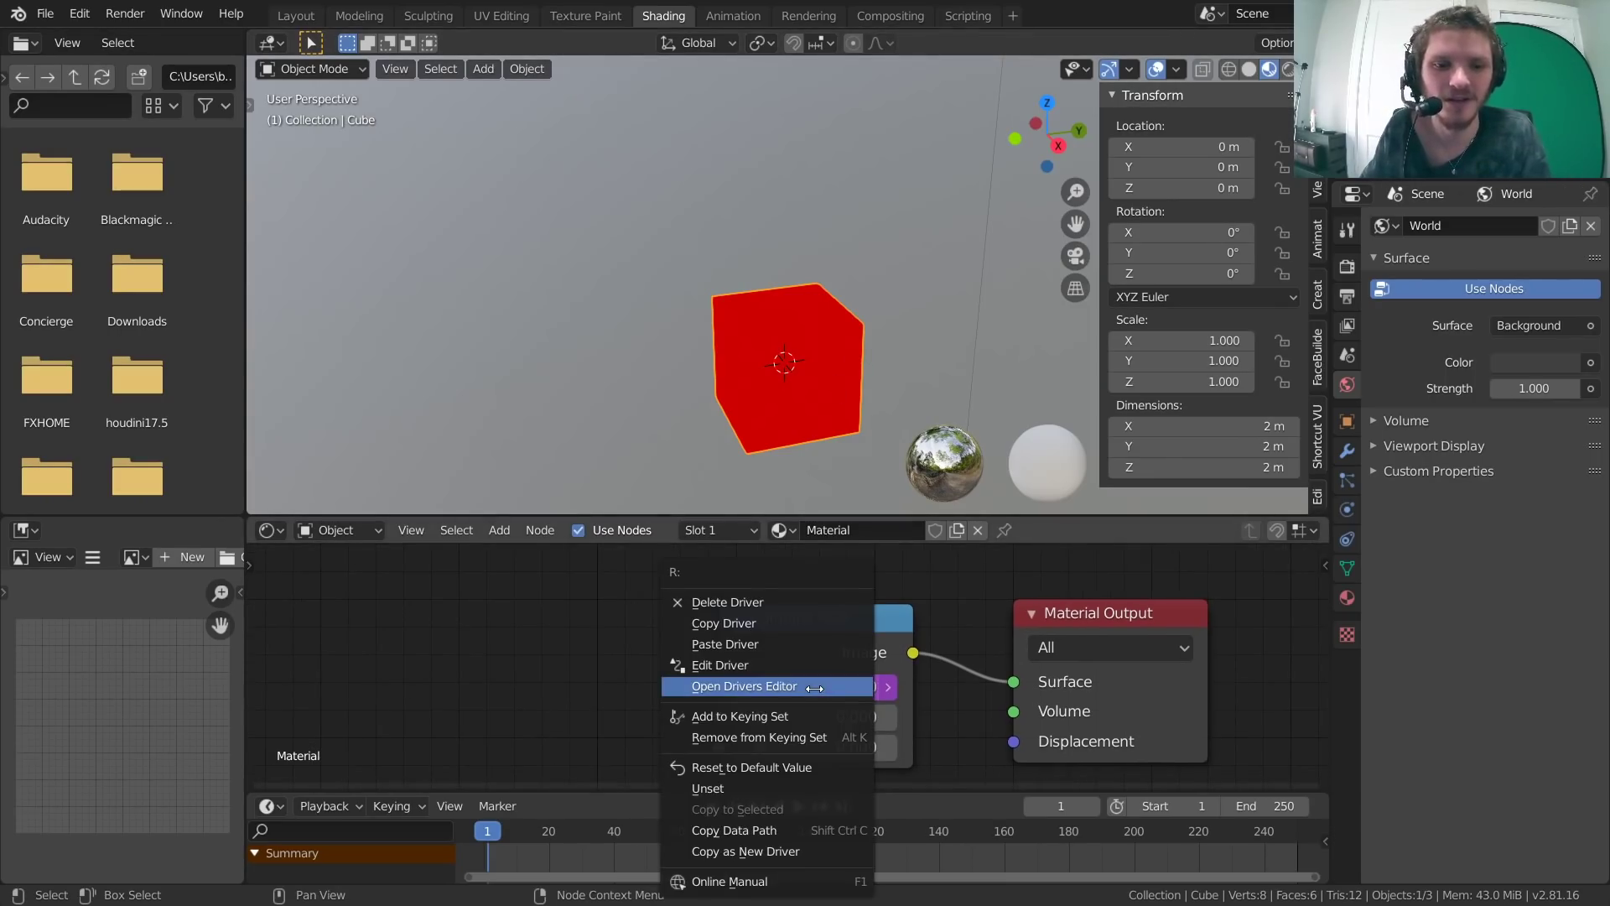
left_click(722, 665)
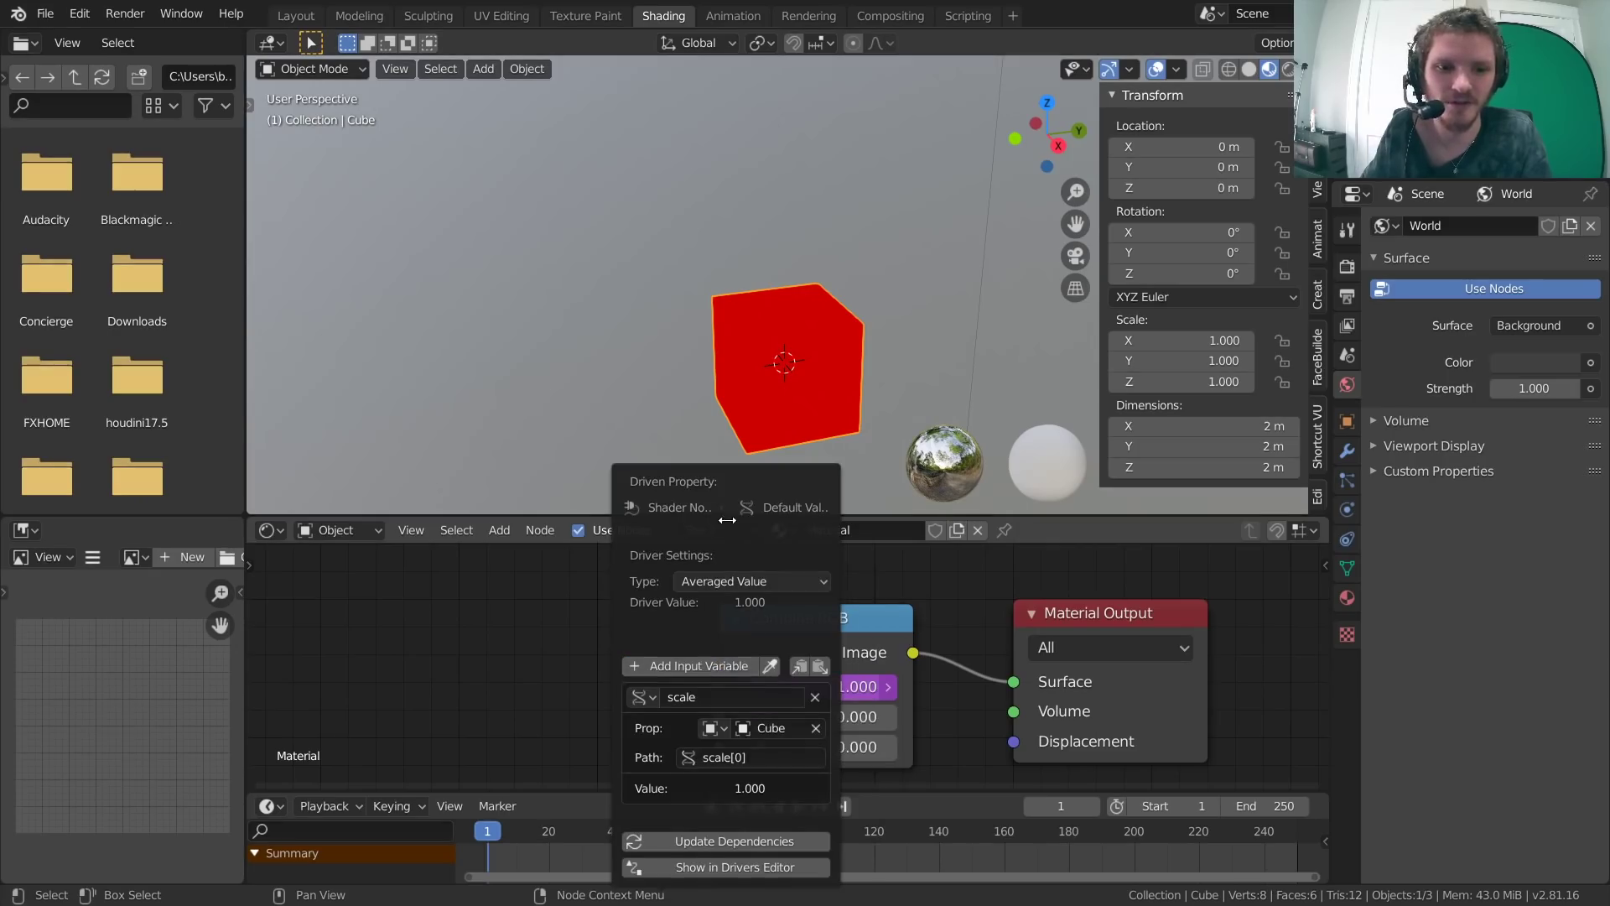
left_click_drag(728, 480, 755, 220)
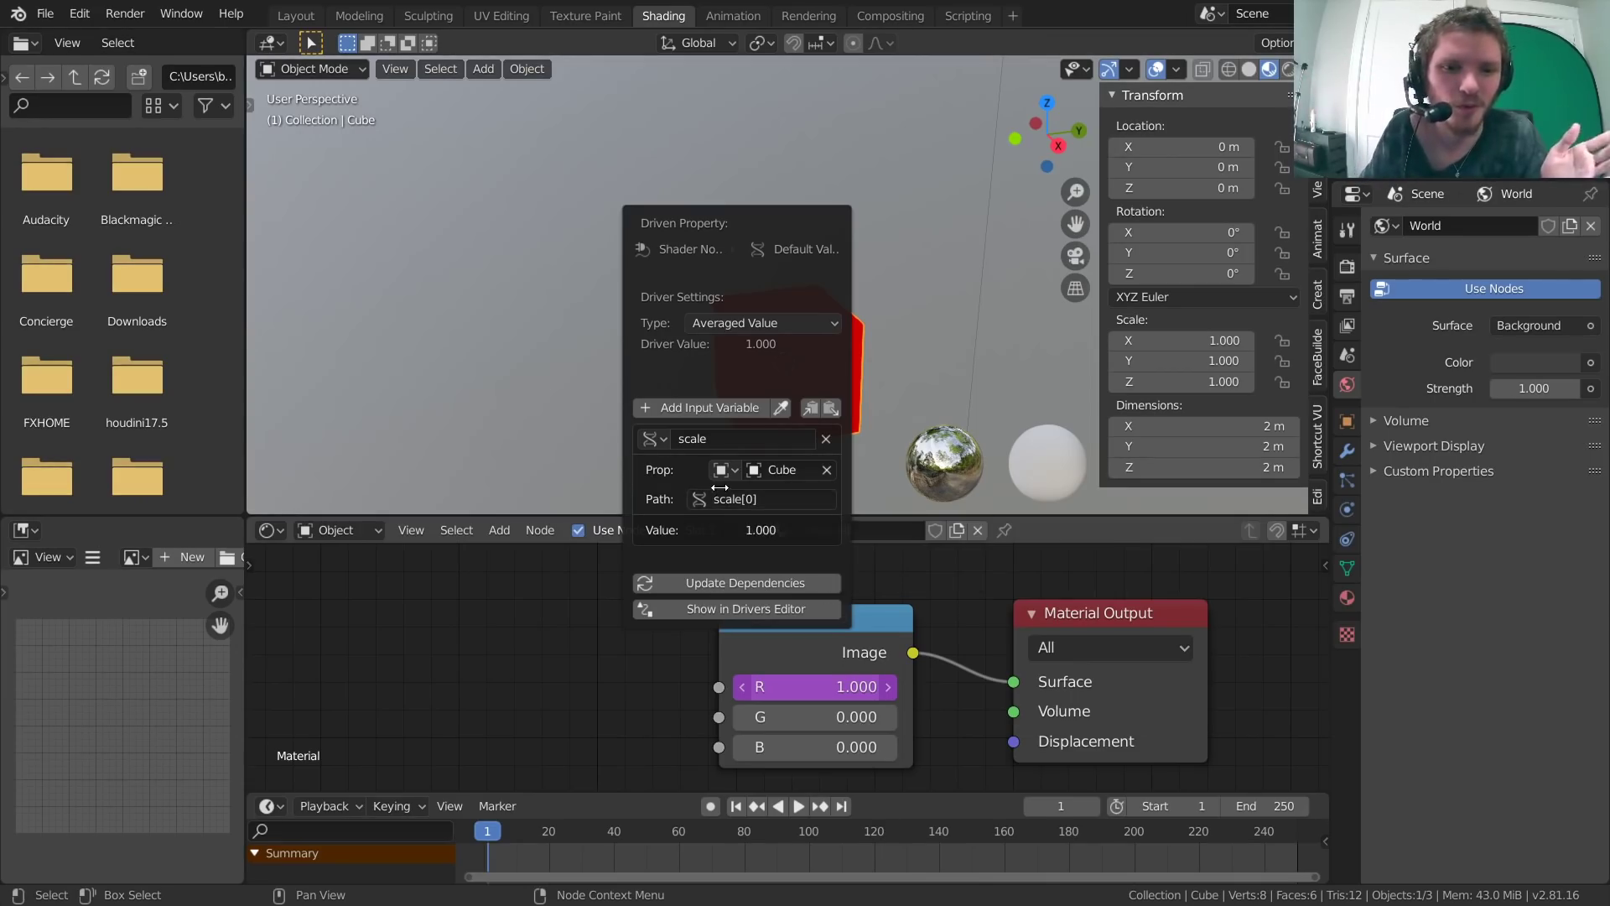
left_click(740, 324)
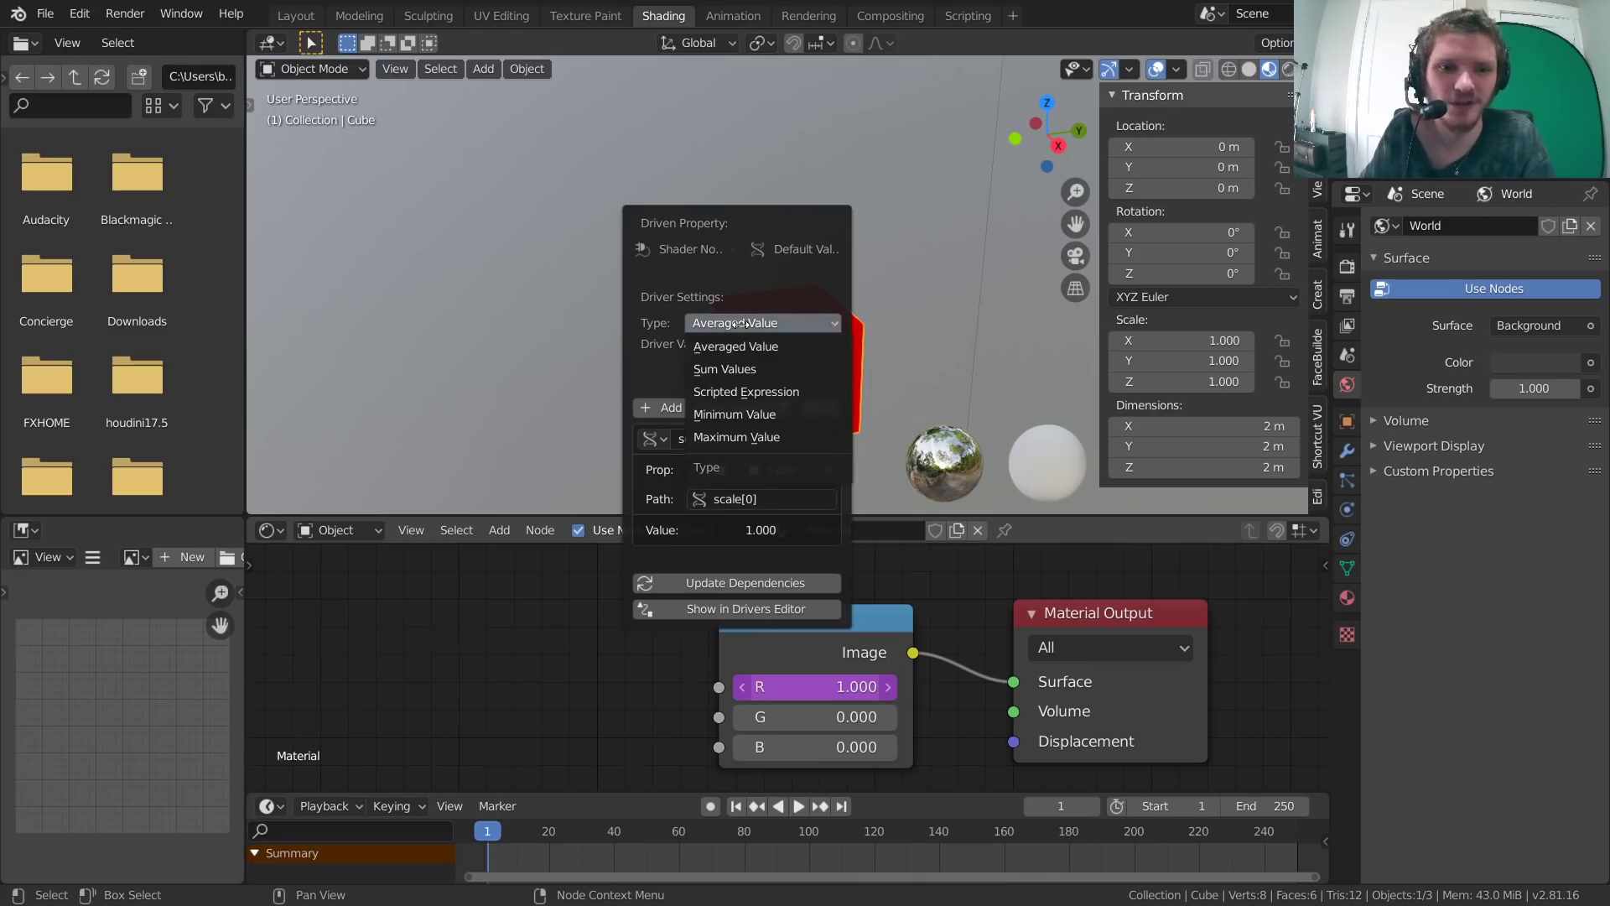
left_click(747, 391)
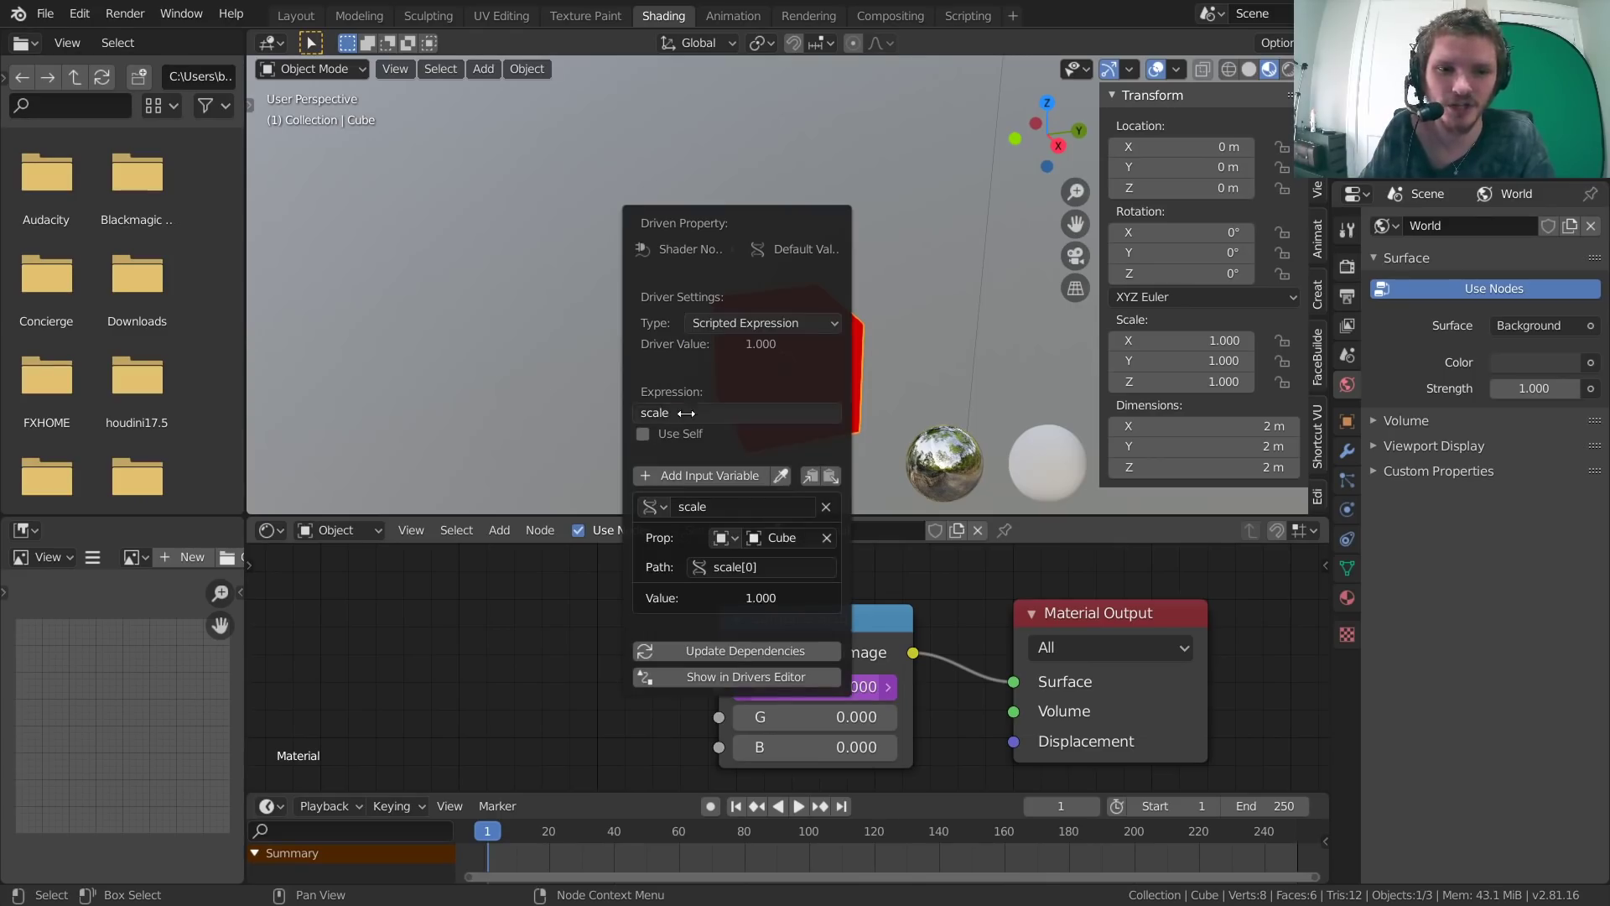
left_click(652, 413)
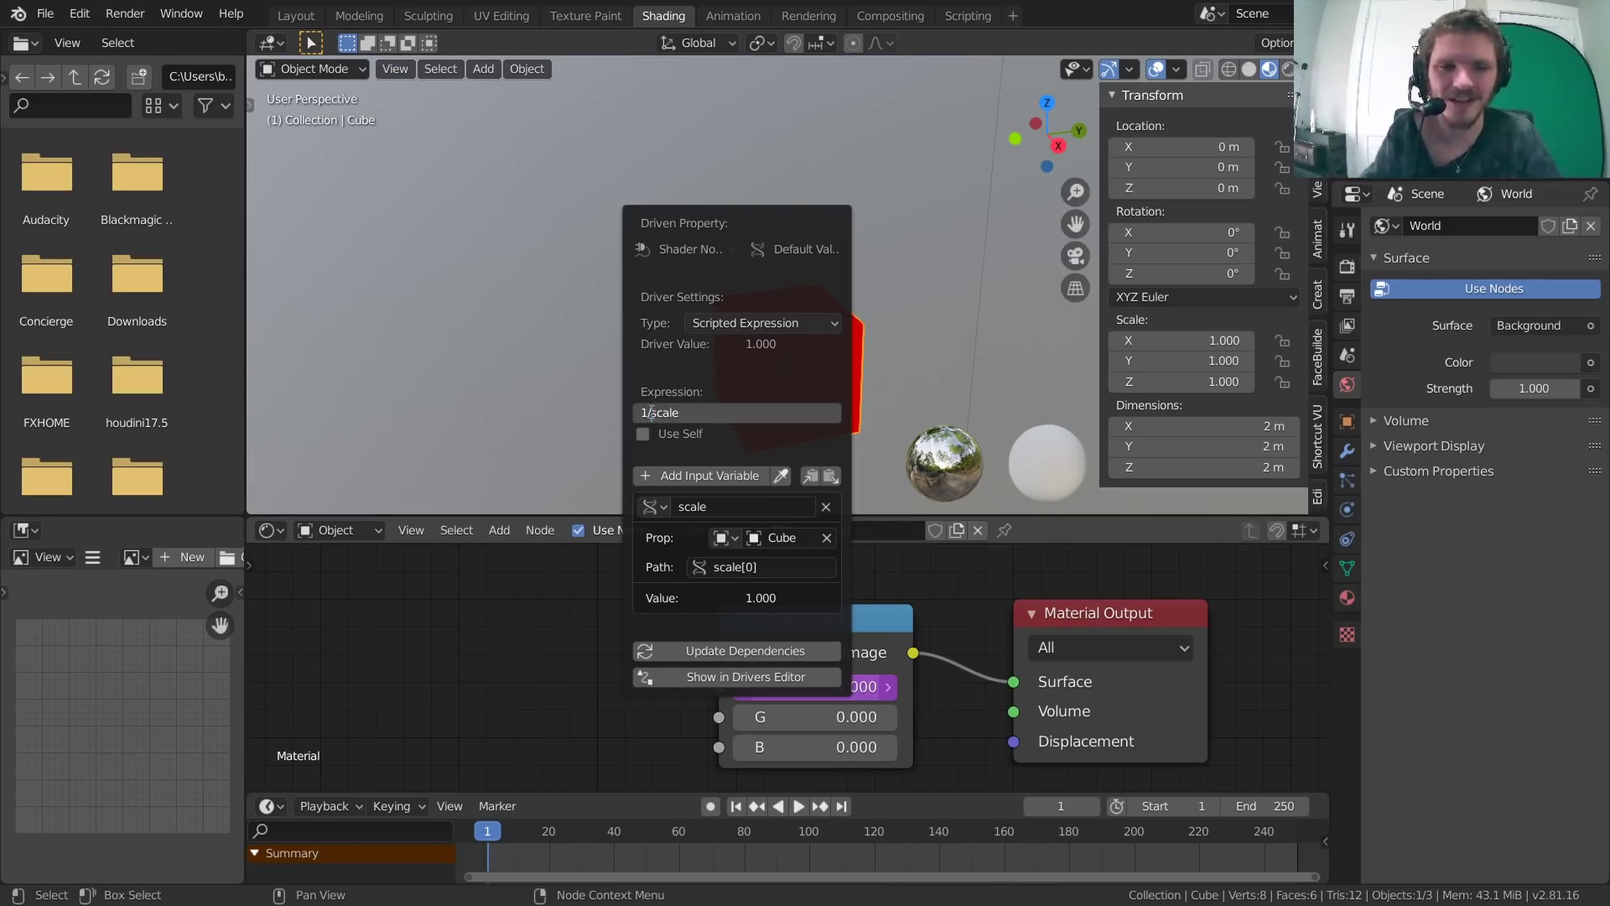
left_click(779, 652)
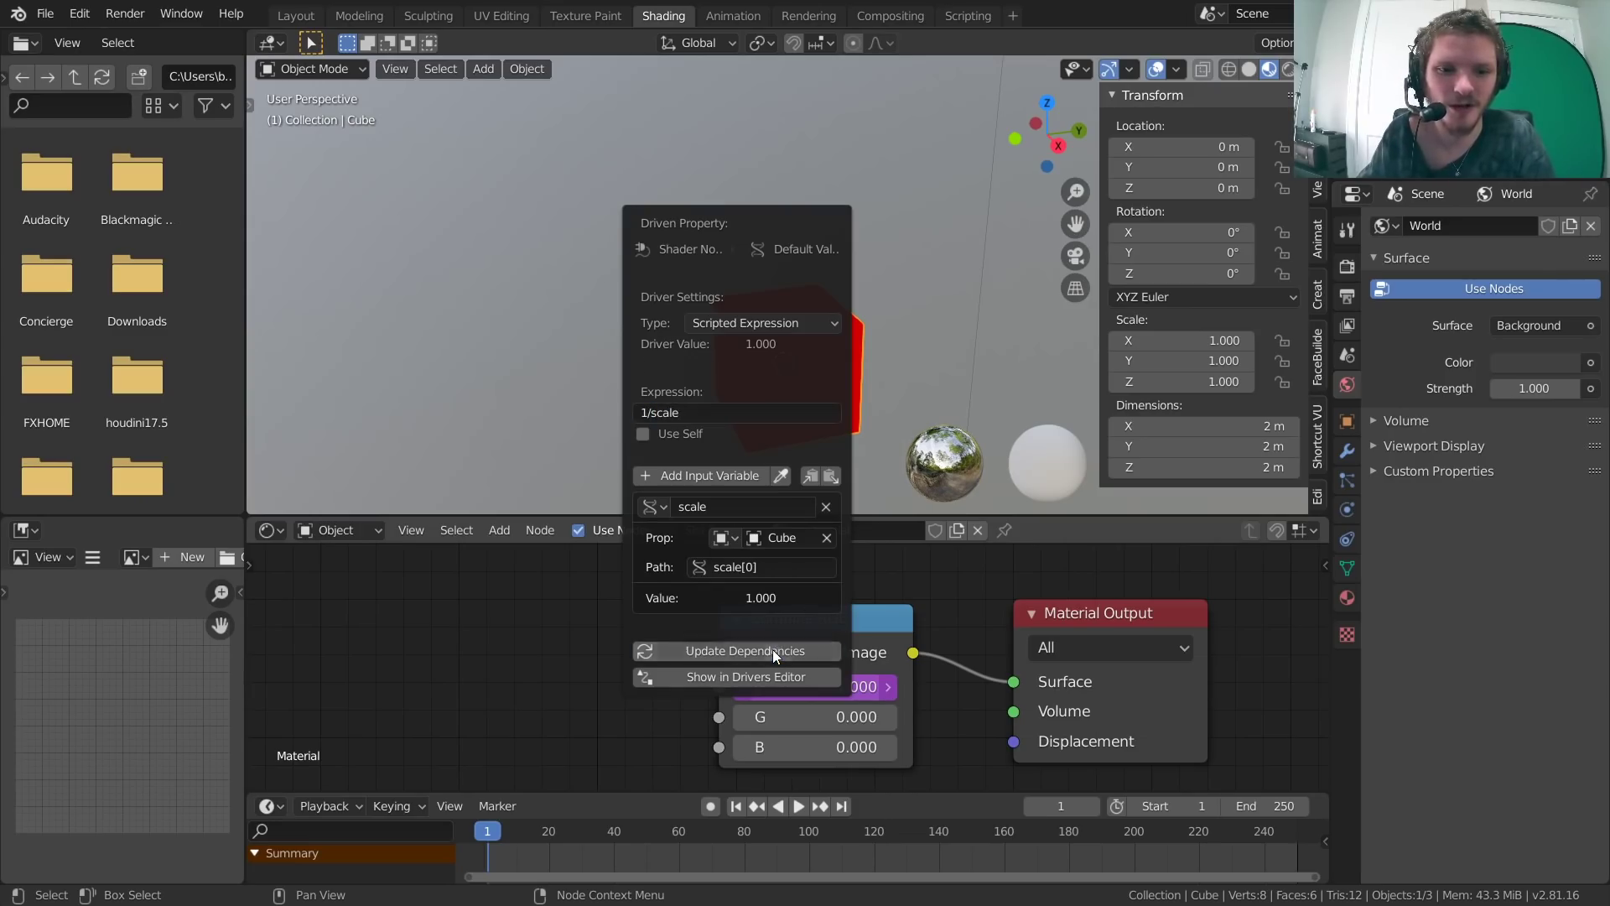
left_click(772, 649)
Test the 1/scale driver by shrinking the cube along X and undoing it, and by stretching it to about 7.3 and cancelling.
middle_click_drag(818, 355, 837, 359)
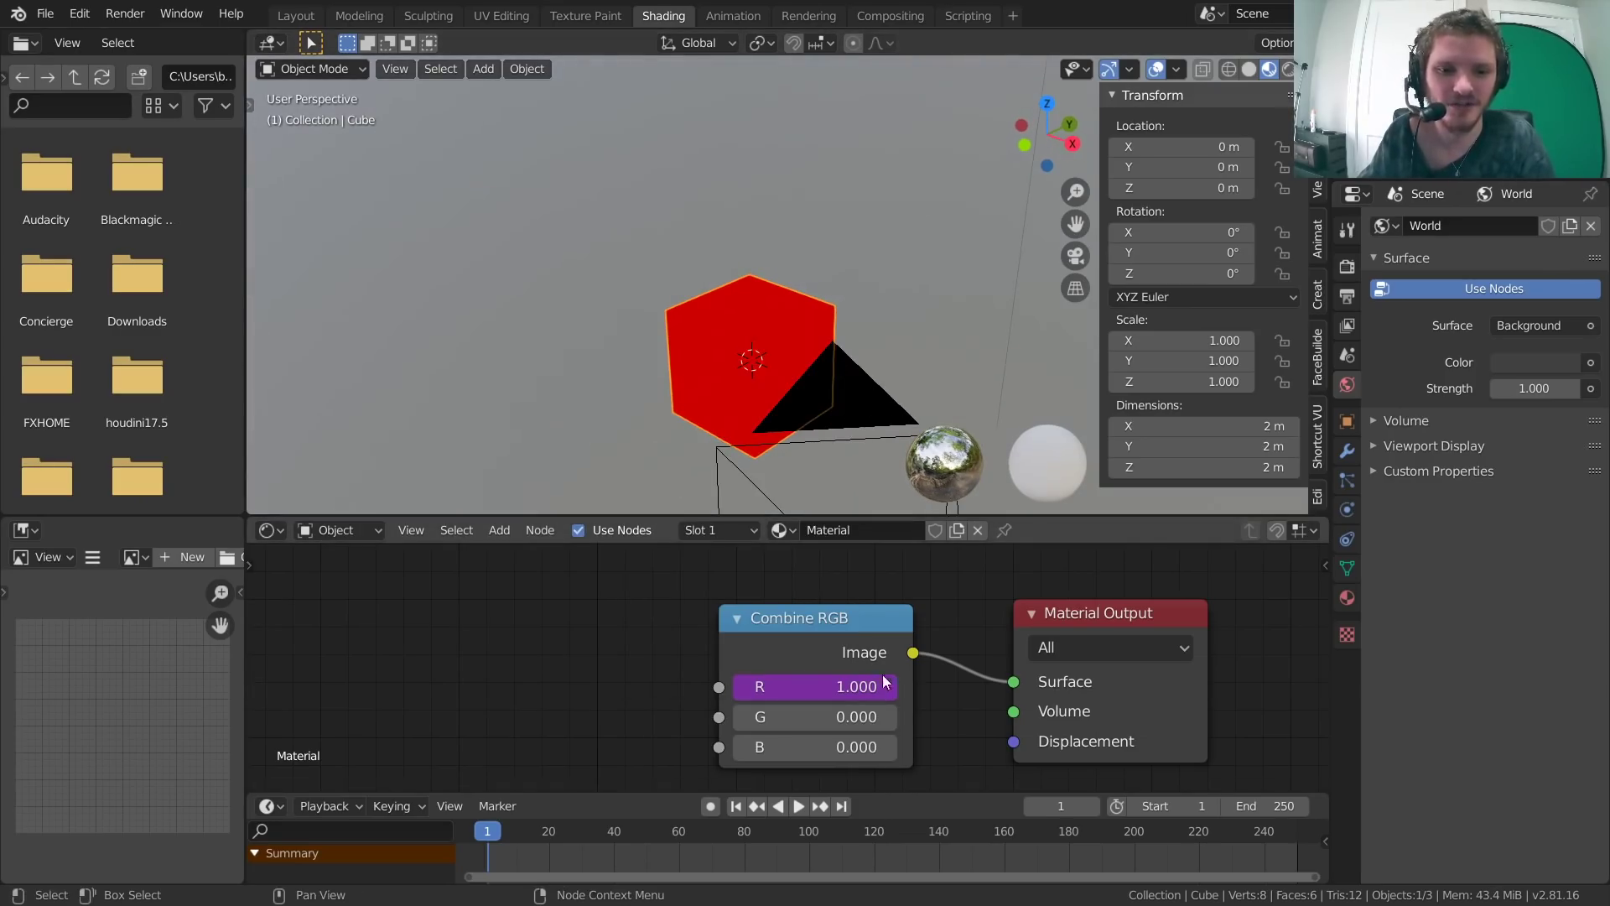
middle_click_drag(762, 436, 878, 389)
key("s")
key("x")
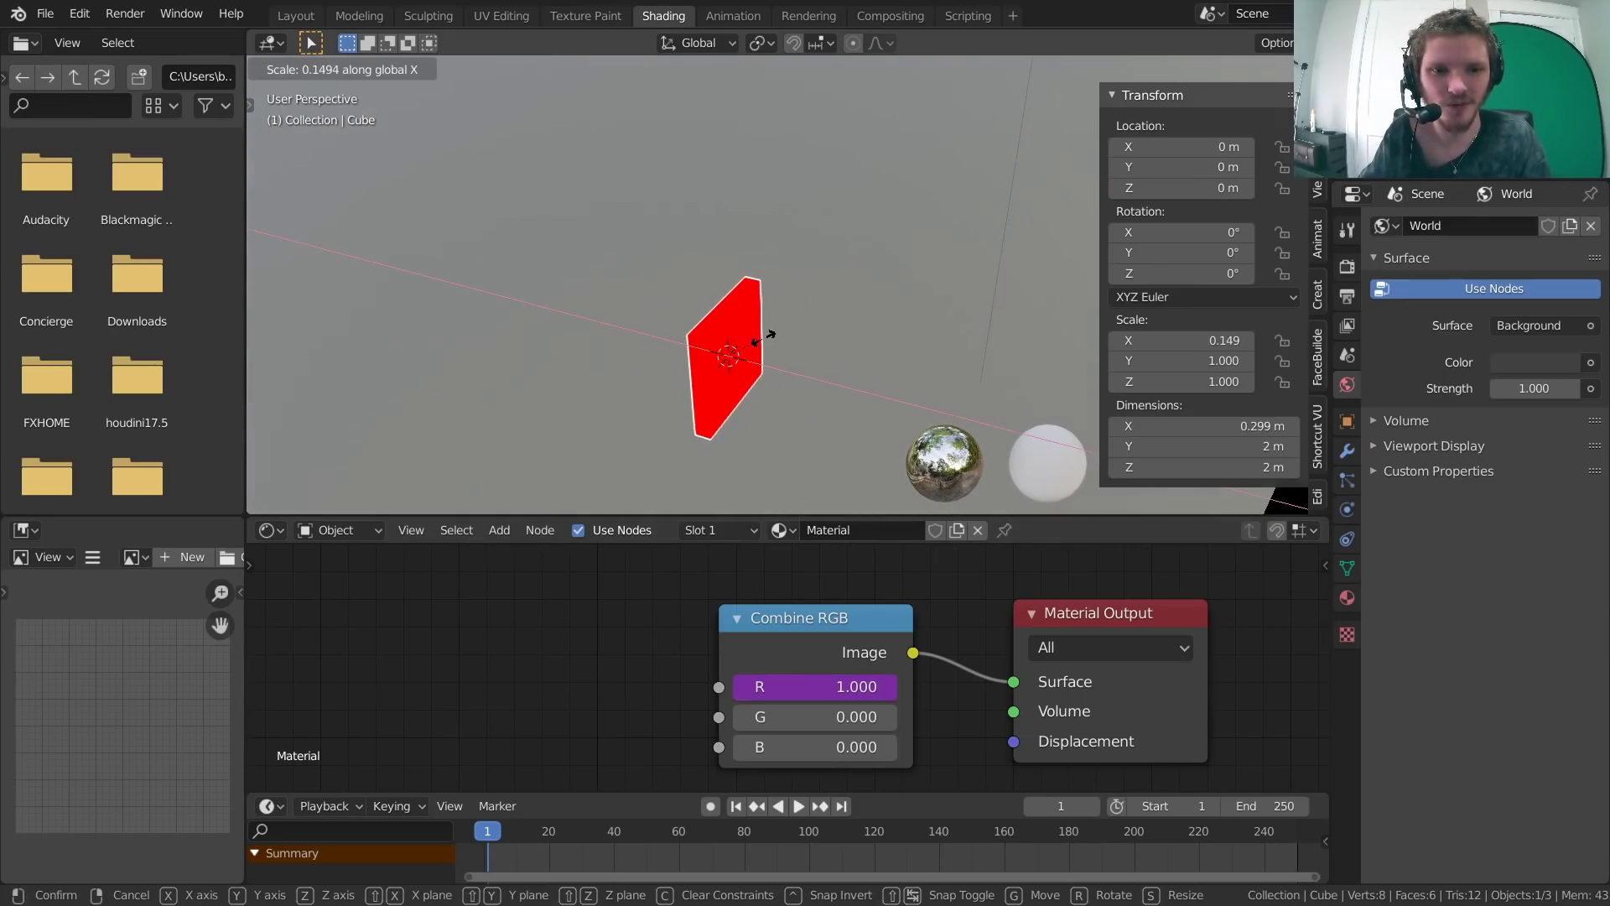
left_click(830, 339)
key("ctrl+z")
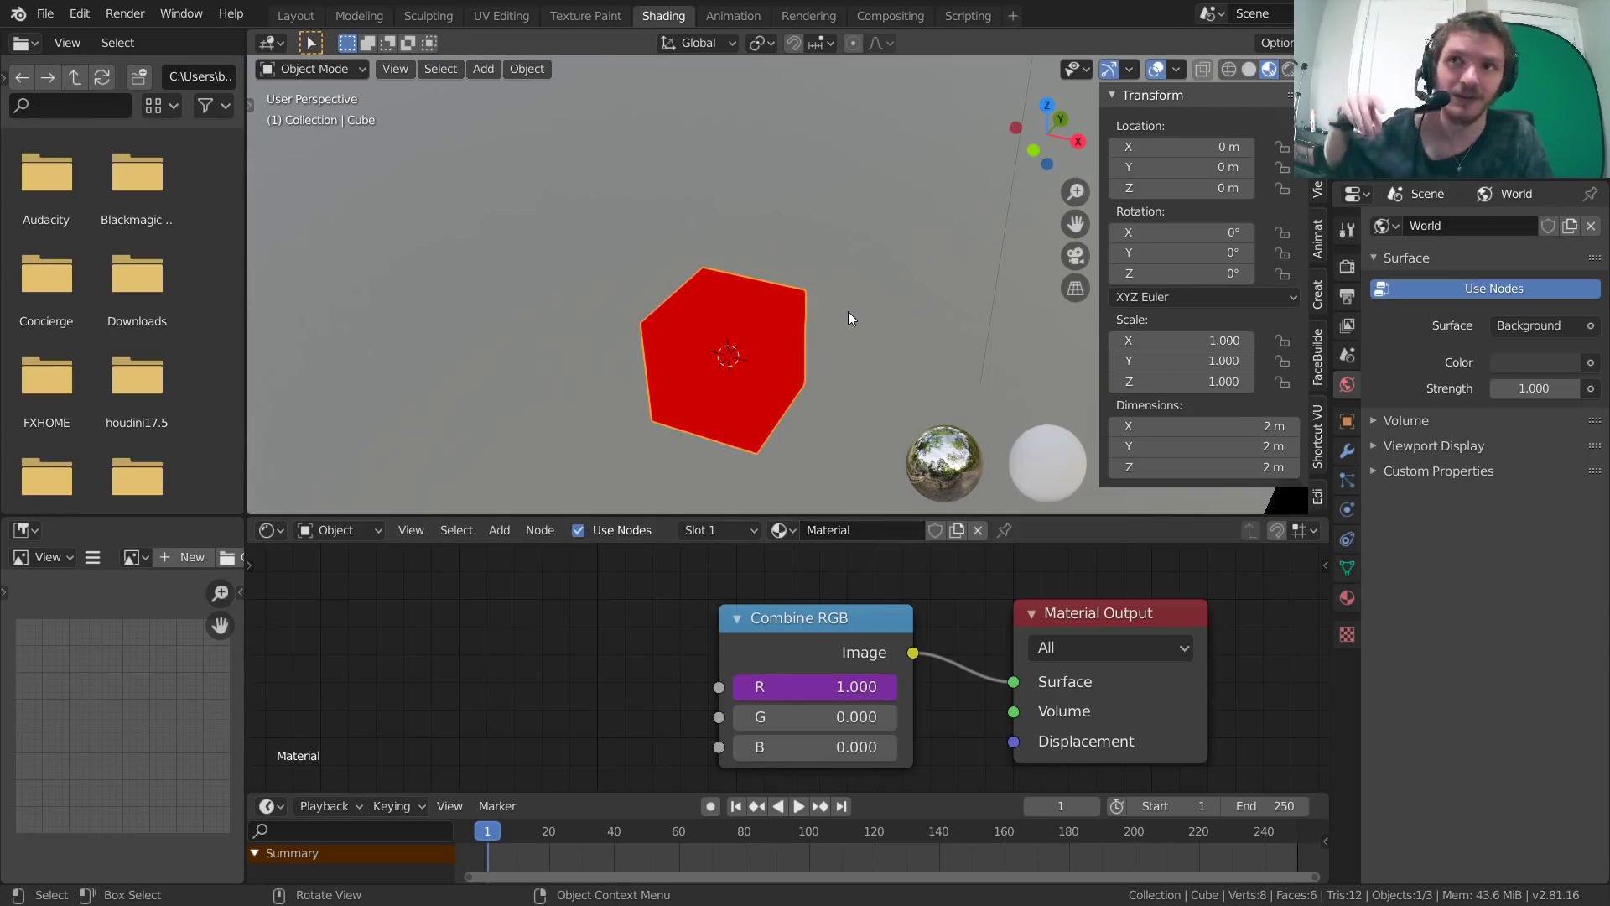
key("s")
key("x")
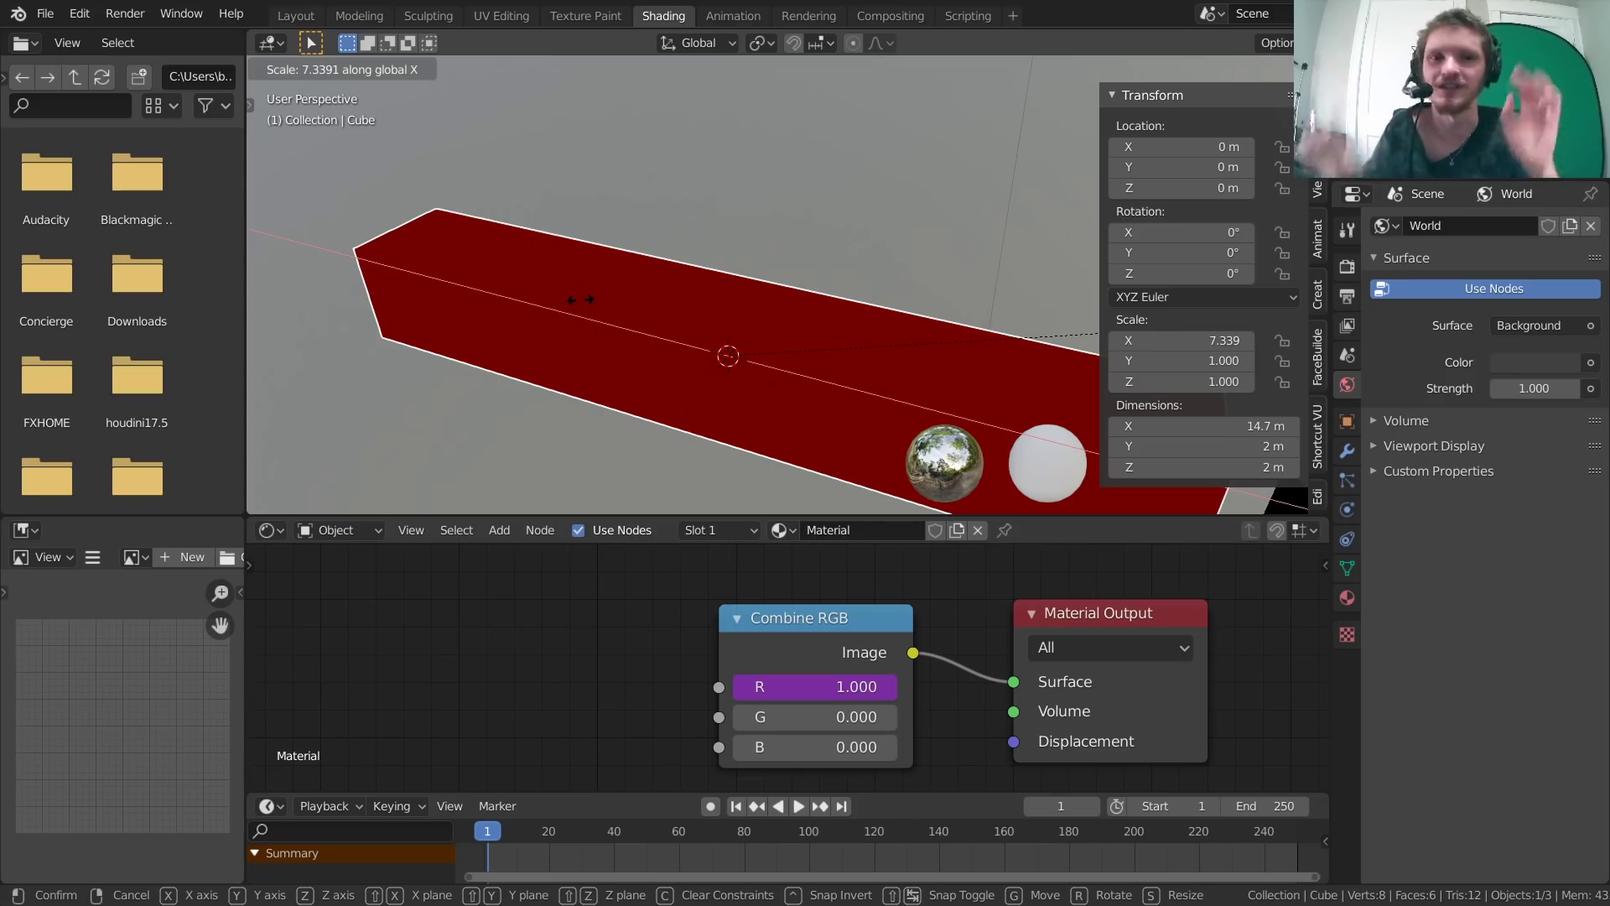
key("Escape")
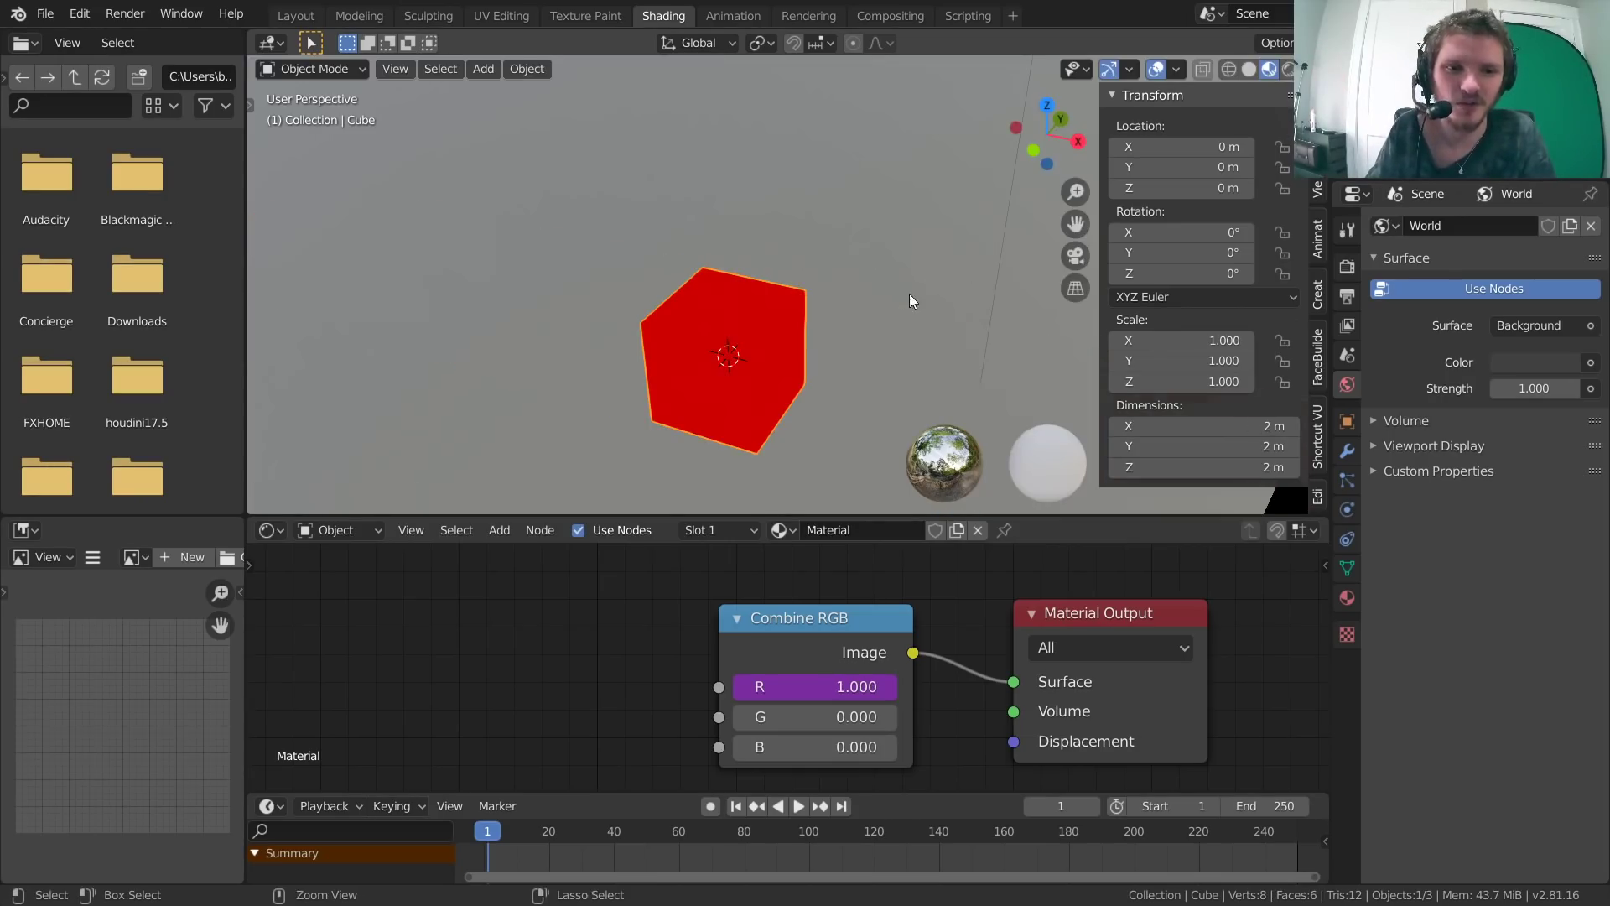
Set the R driver's expression to one minus the scale variable and update its dependencies.
right_click(818, 679)
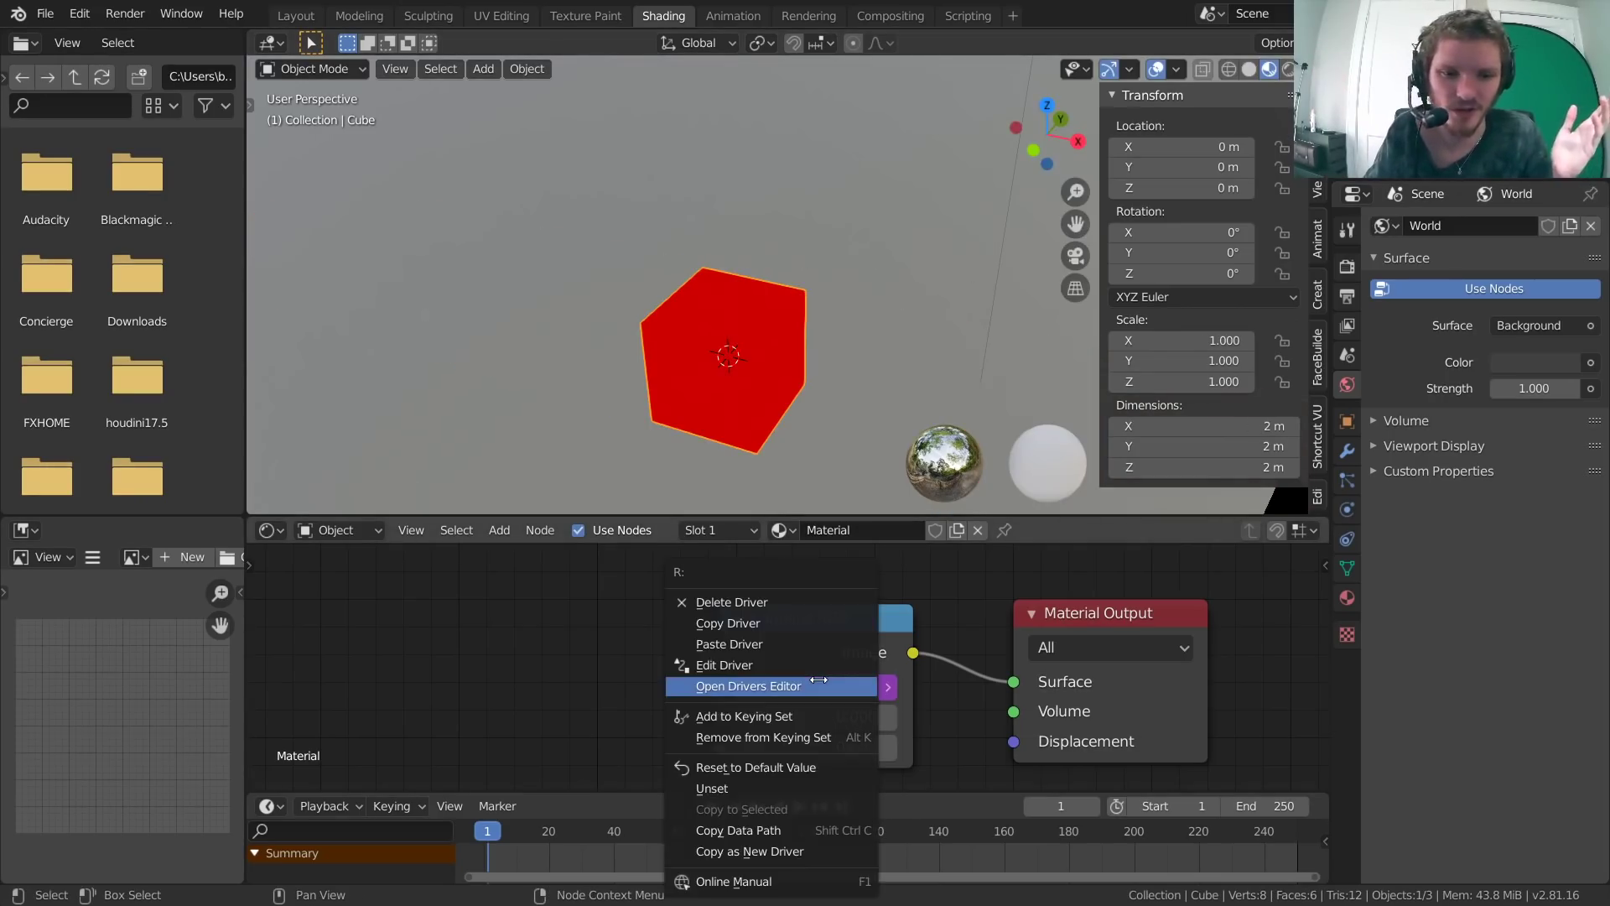
left_click(788, 665)
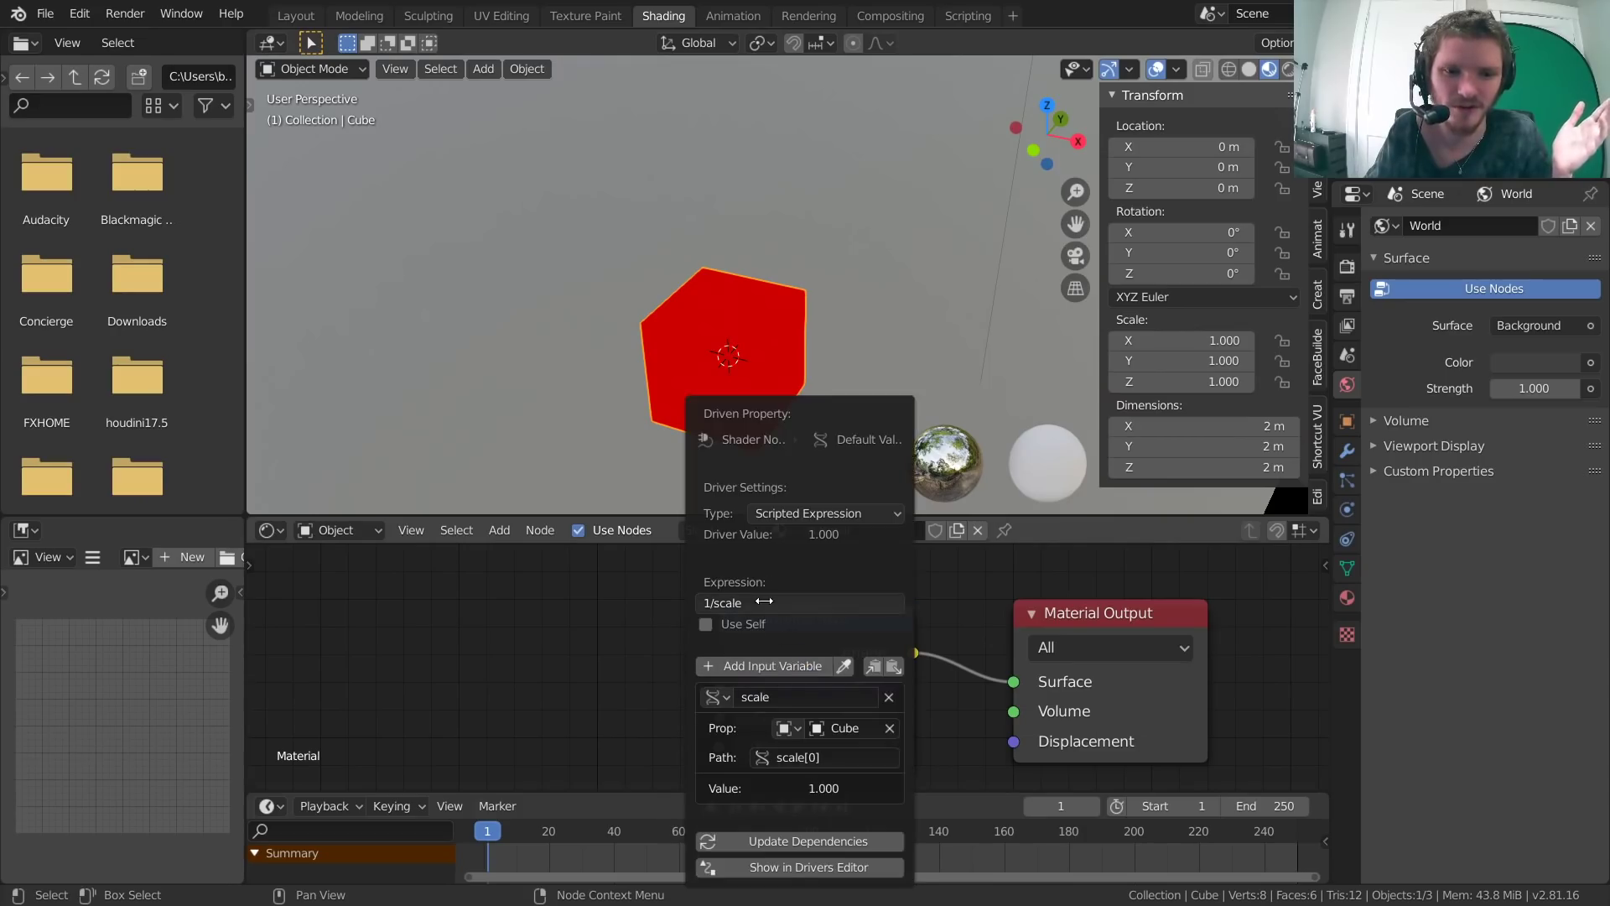
left_click(766, 601)
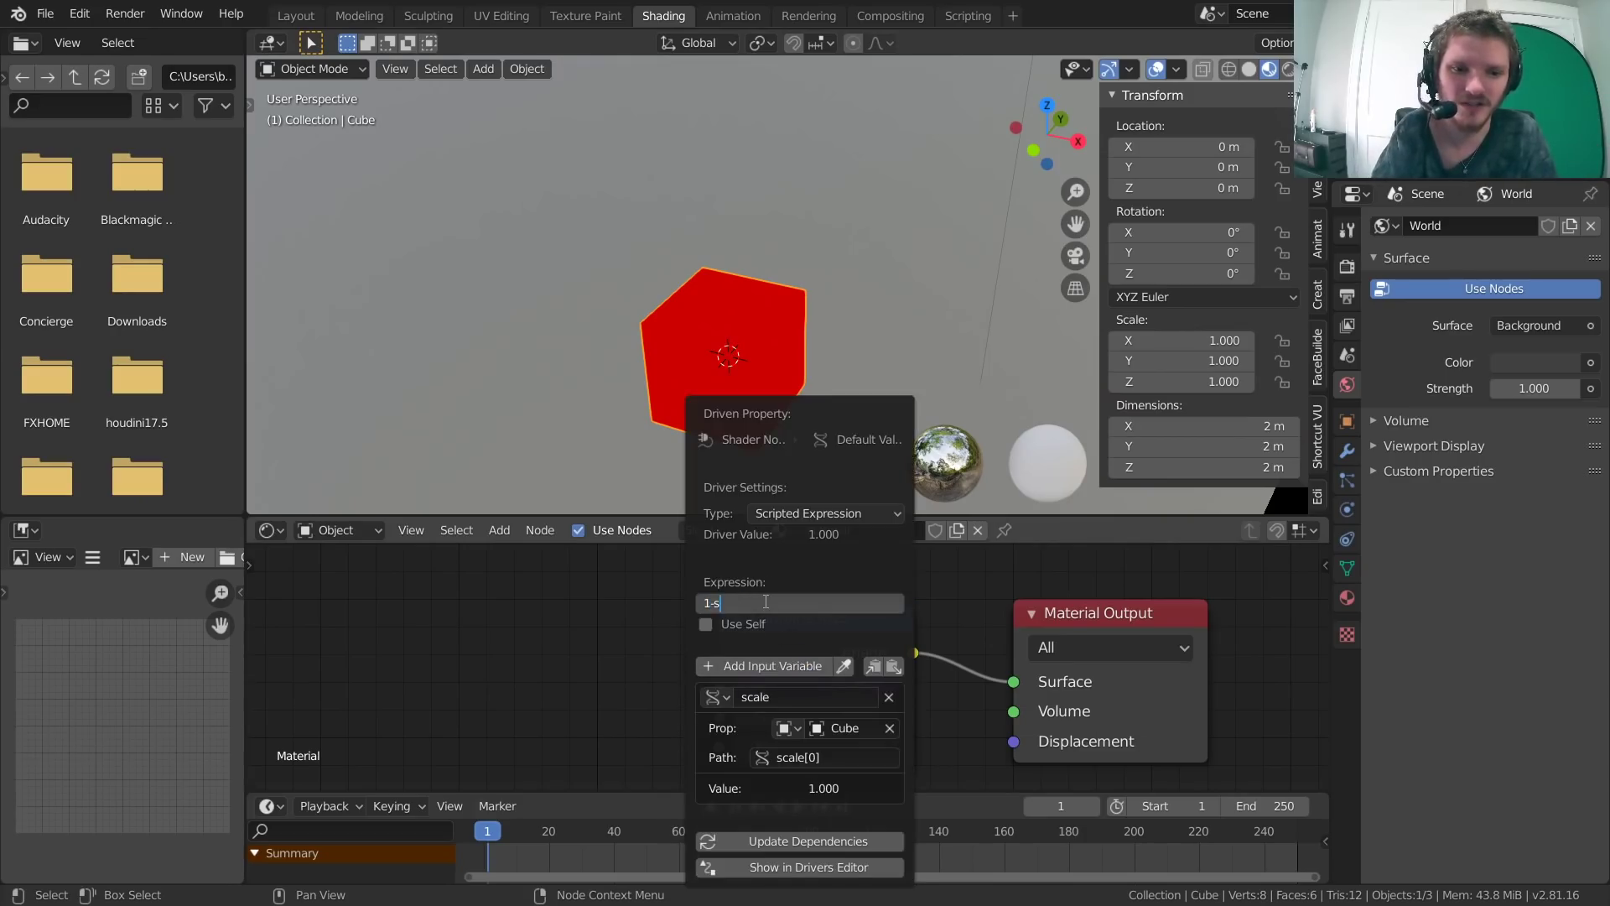
left_click(768, 842)
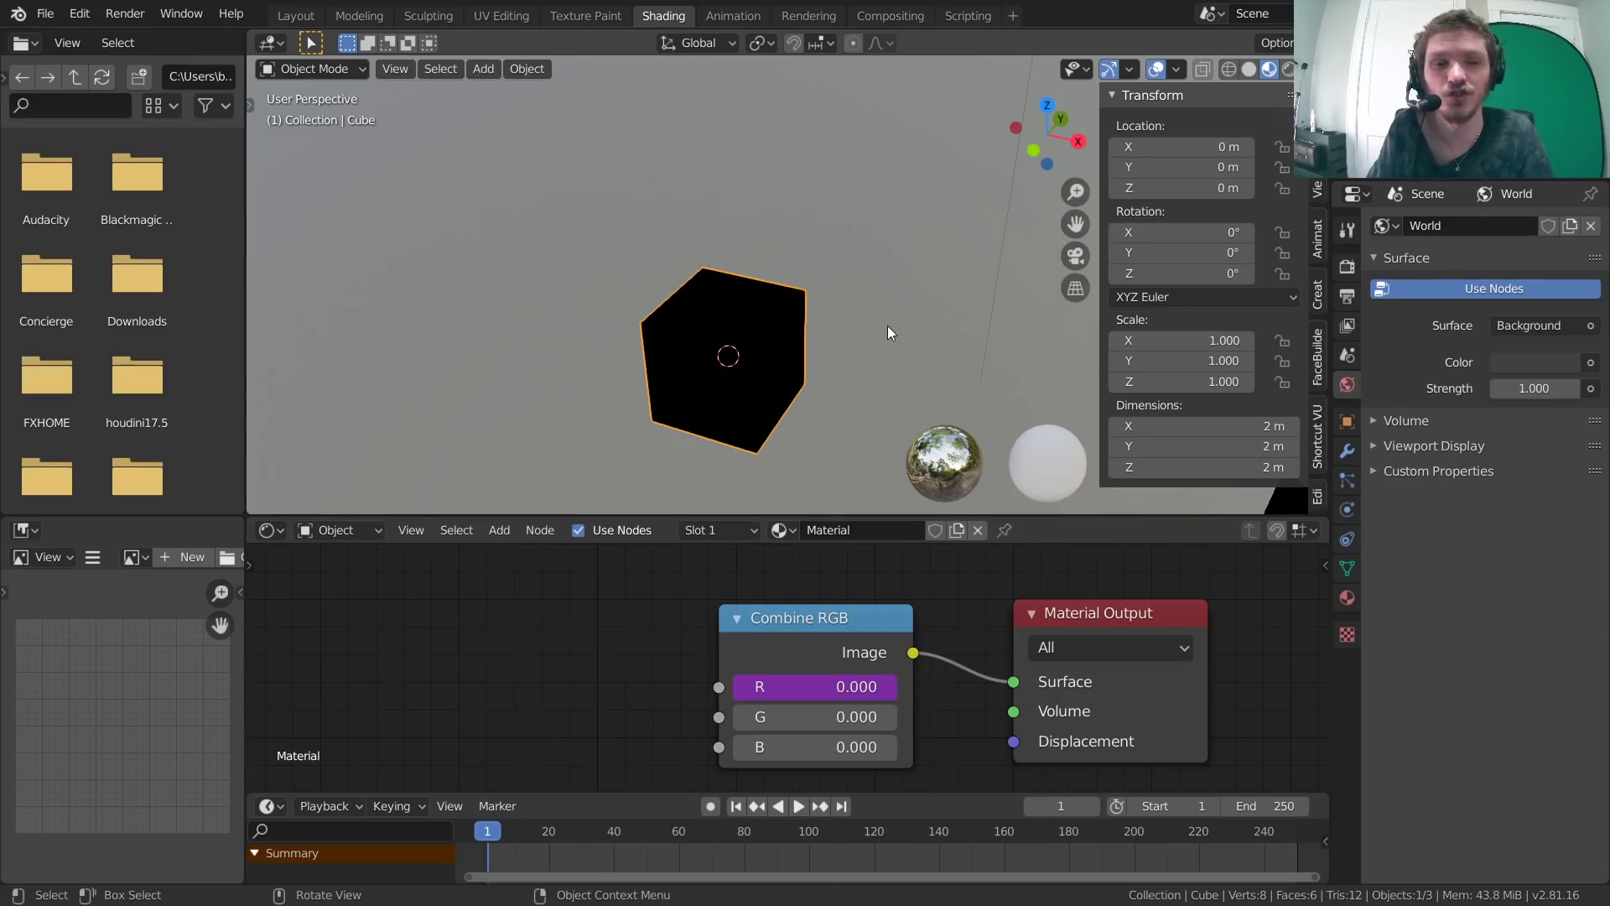
Check the cube's colour with the subtraction expression by scaling it along X to about 0.45, and cancel the scaling.
key("s")
key("x")
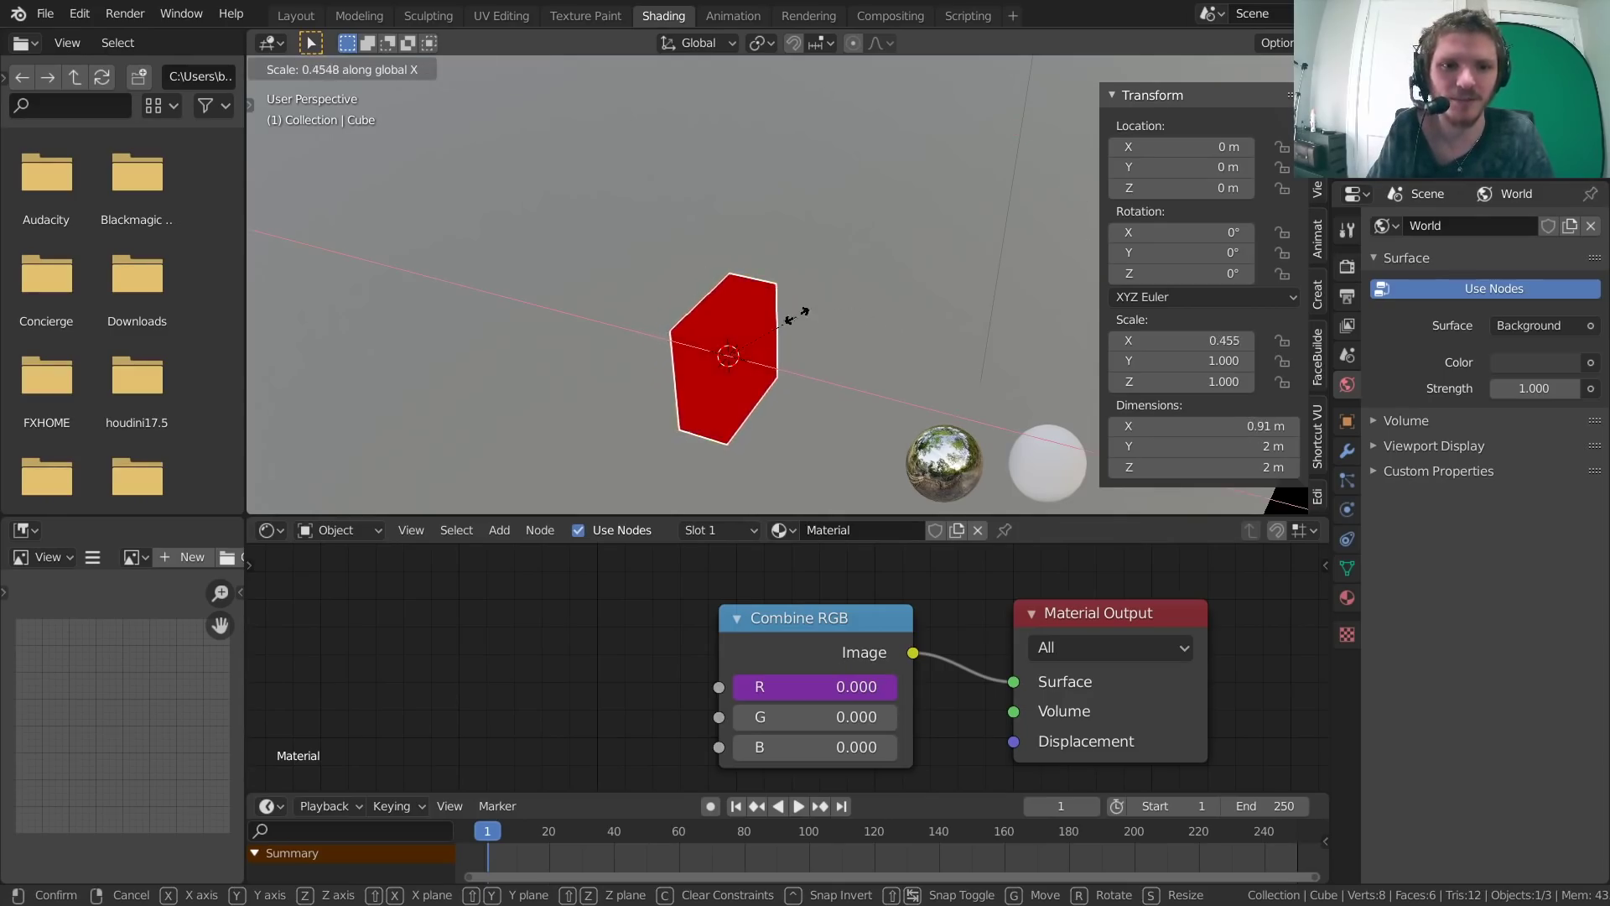
right_click(797, 314)
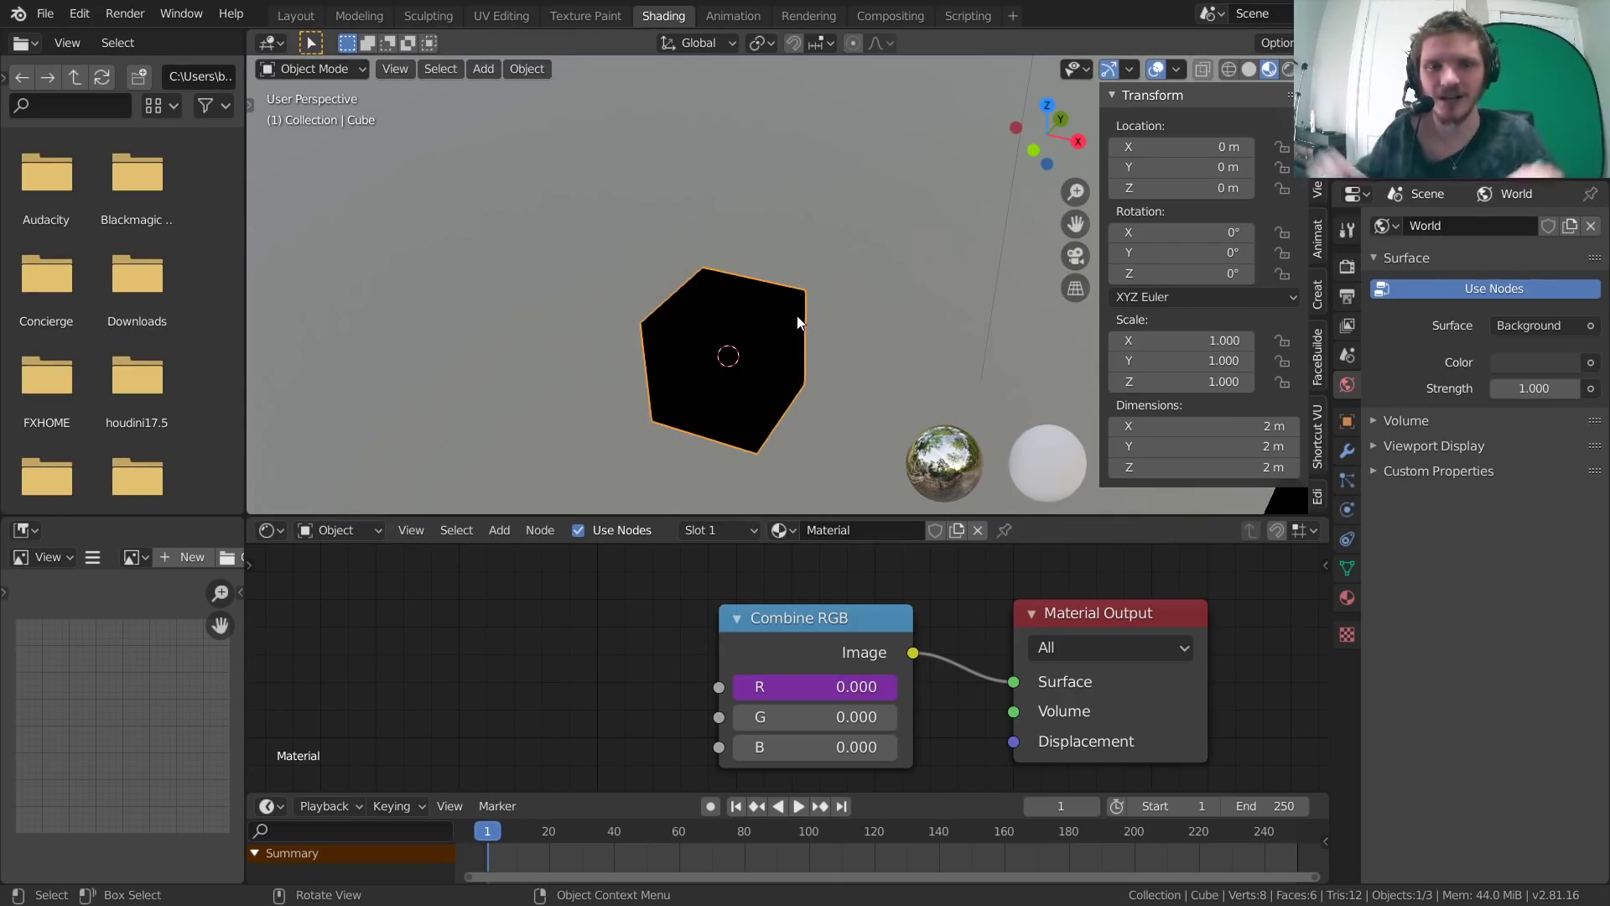
Delete the R value's driver and add a new one whose input variable uses the Light object.
right_click(746, 686)
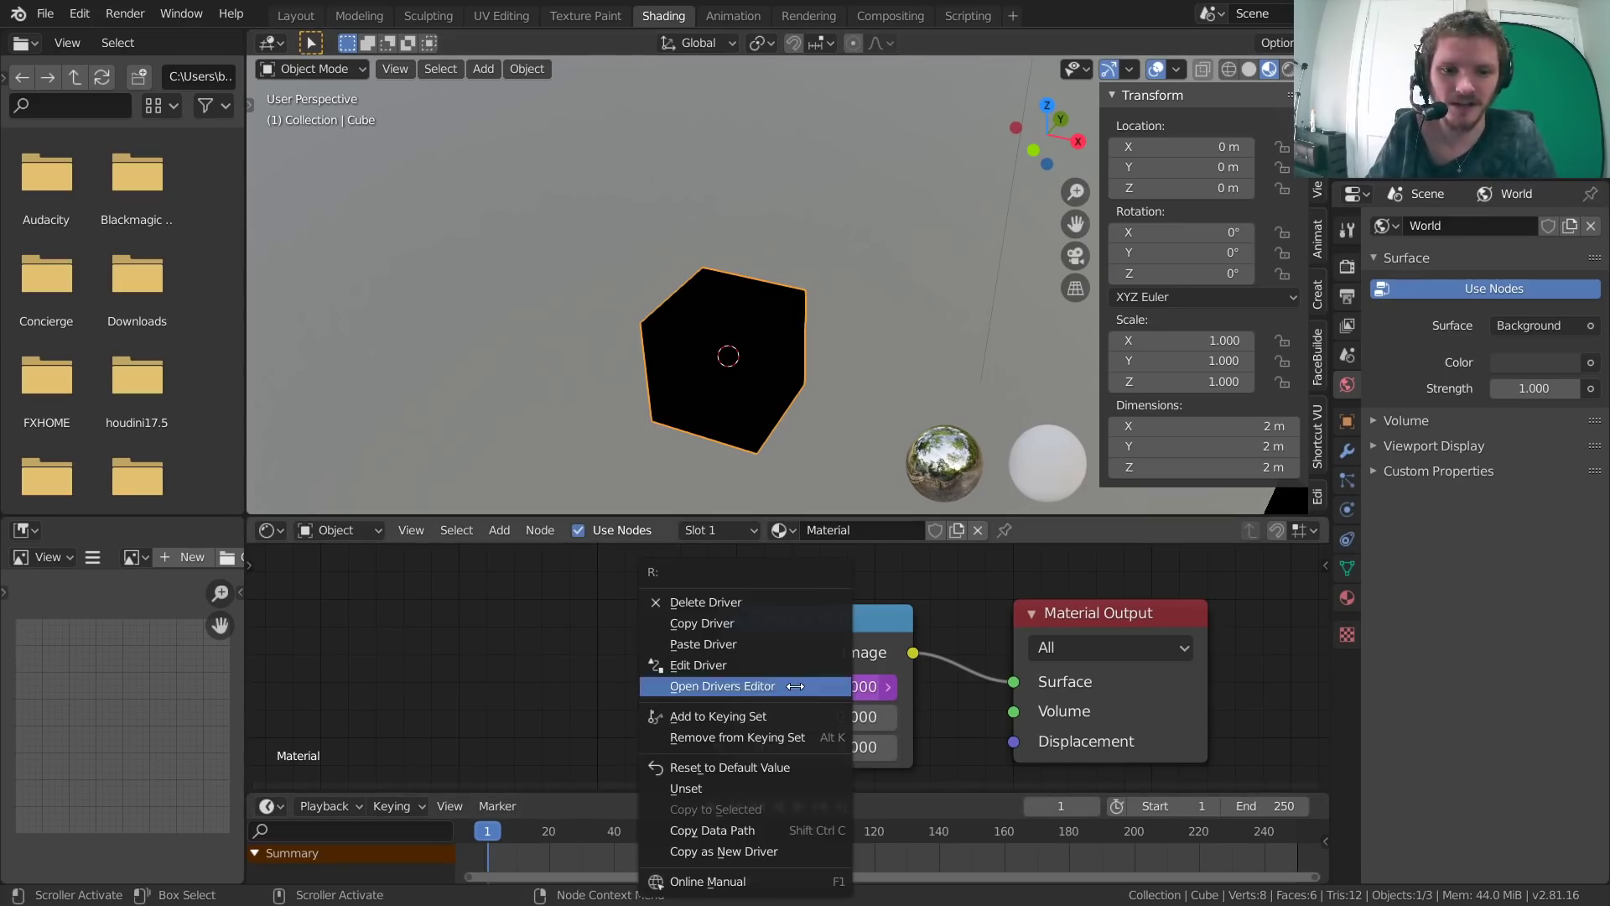
left_click(702, 604)
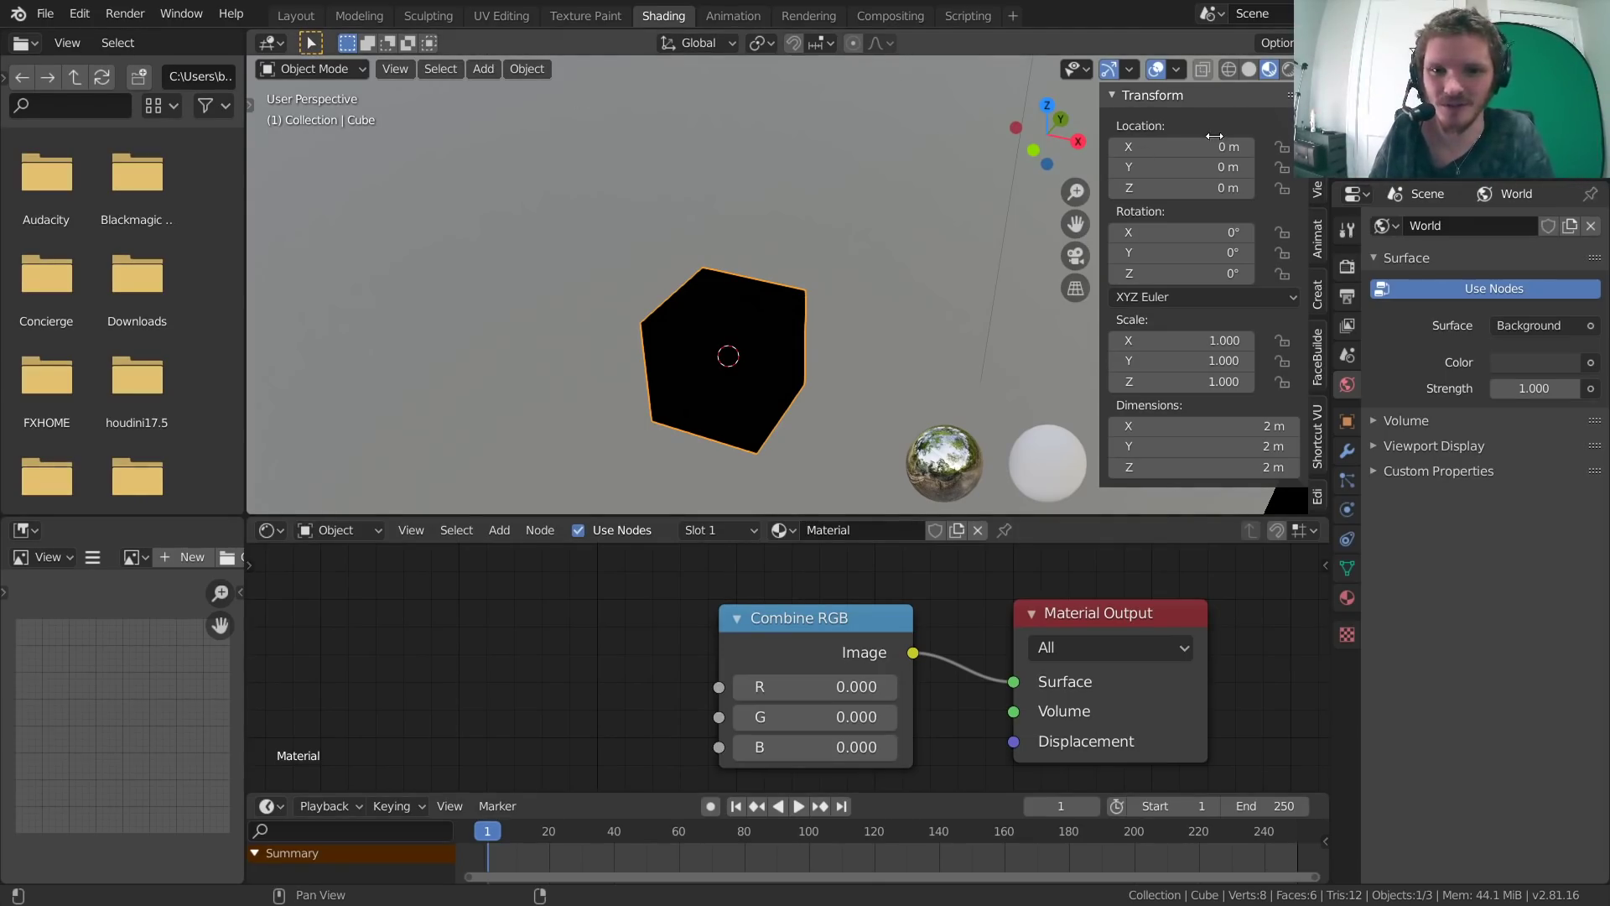
right_click(823, 687)
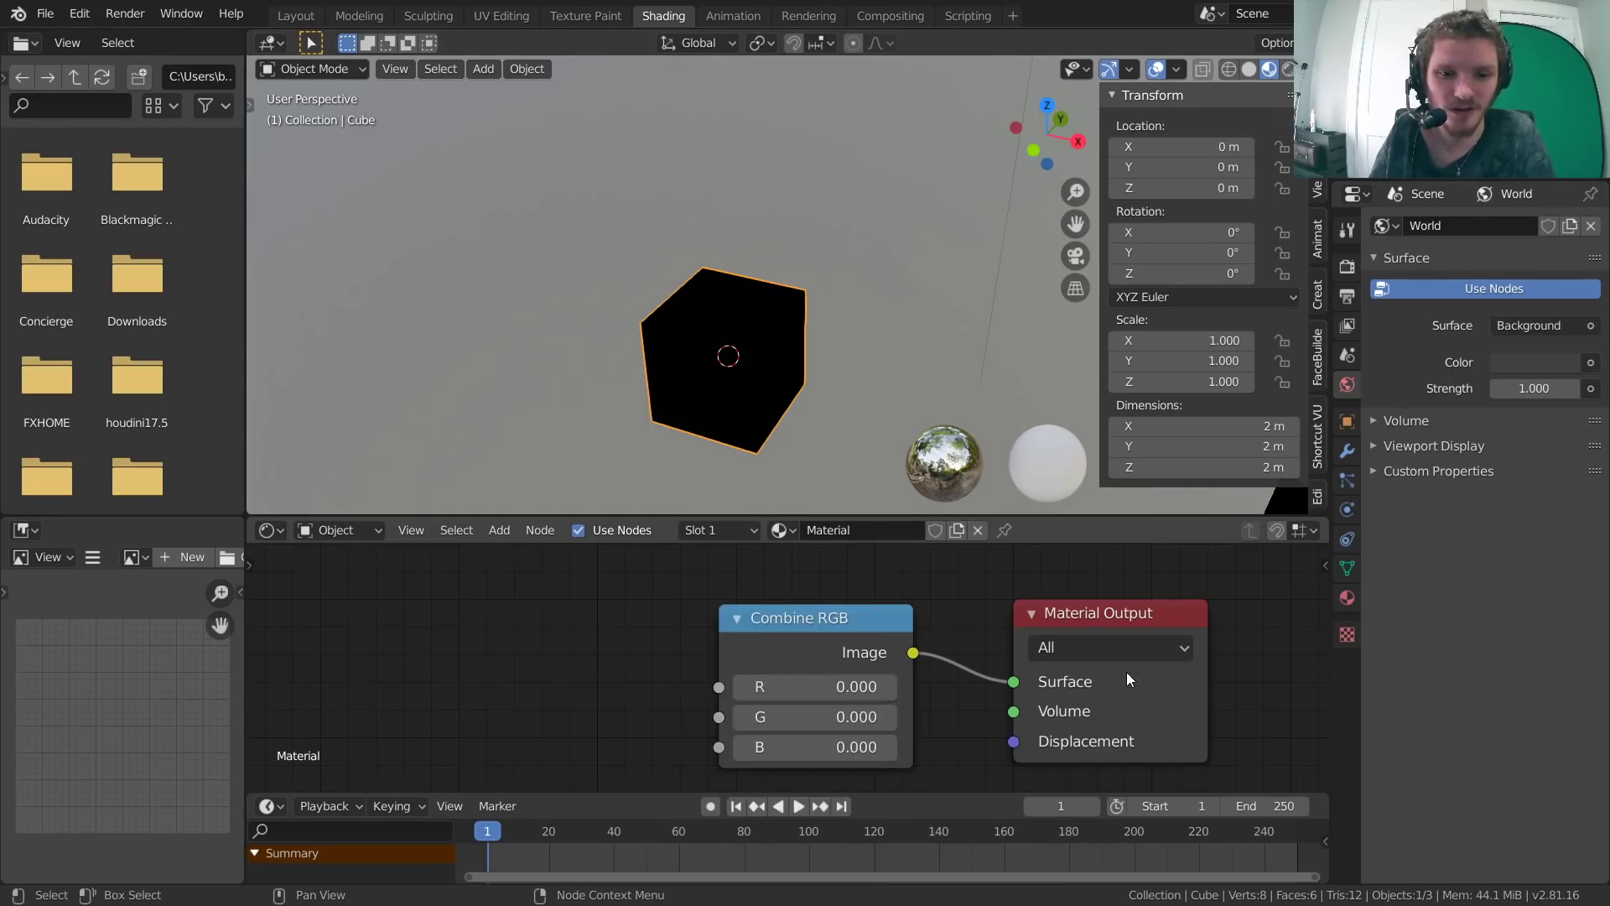
right_click(823, 690)
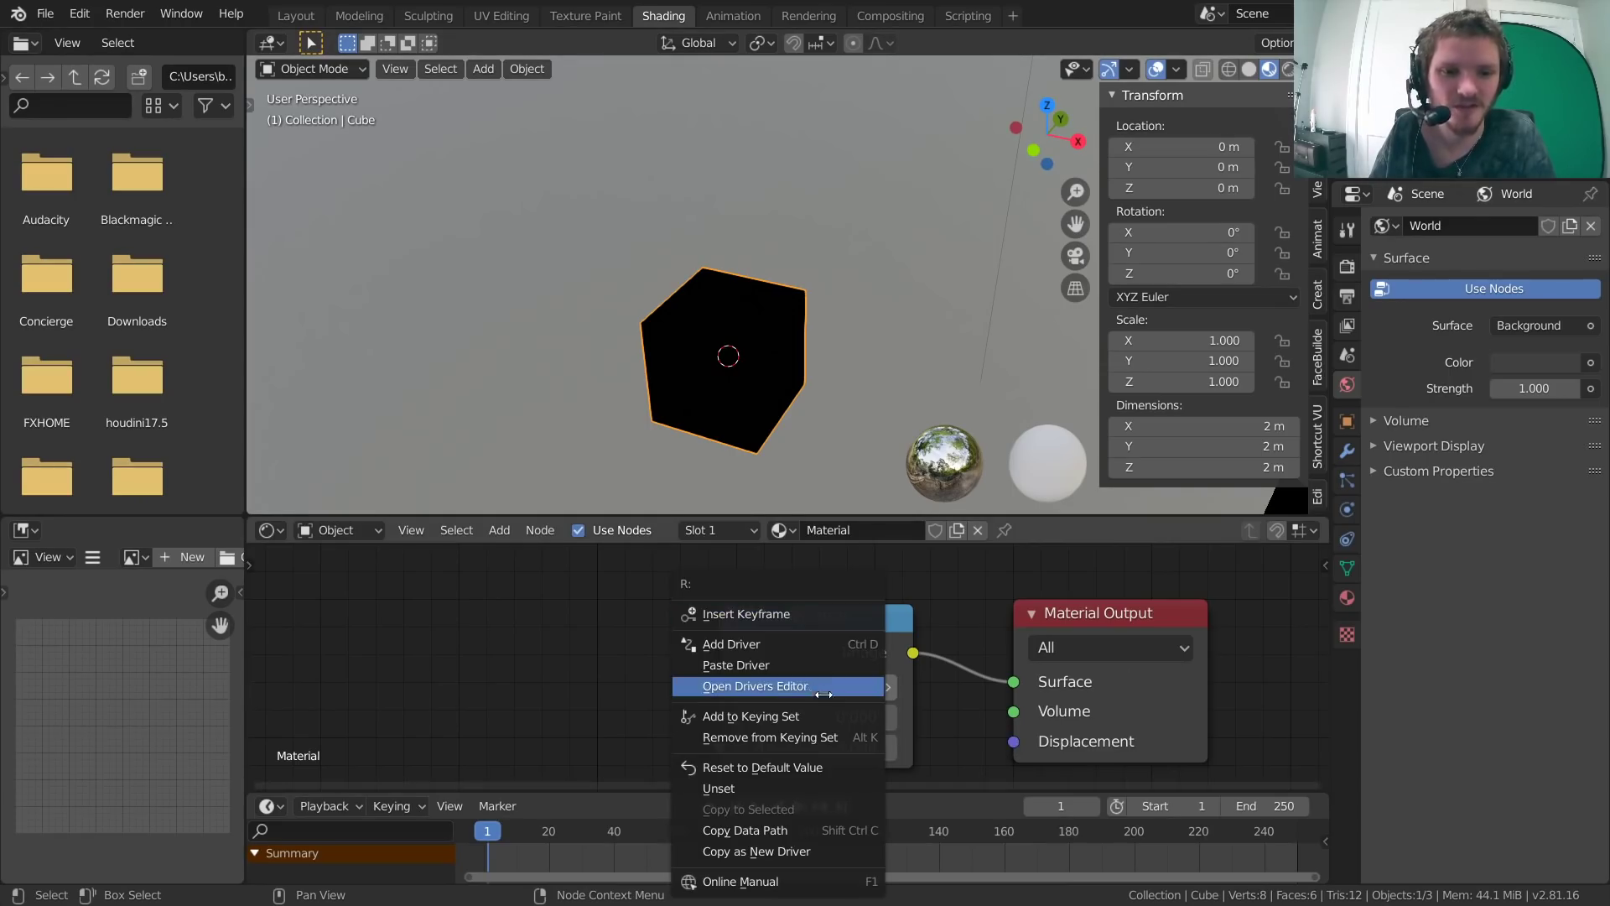
left_click(757, 646)
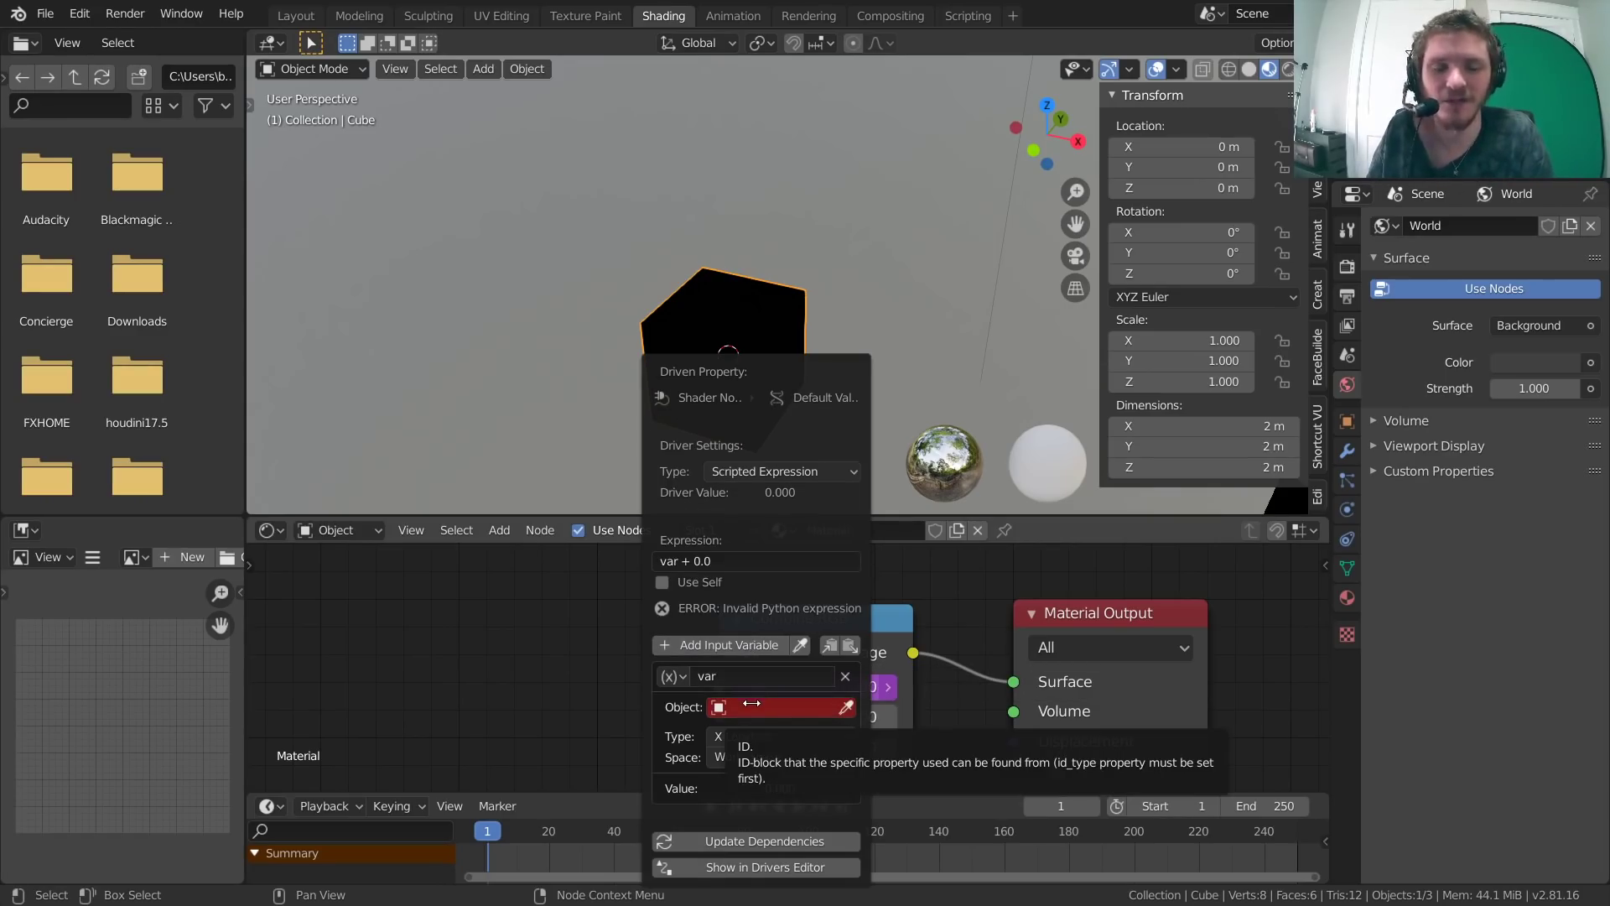
left_click(751, 703)
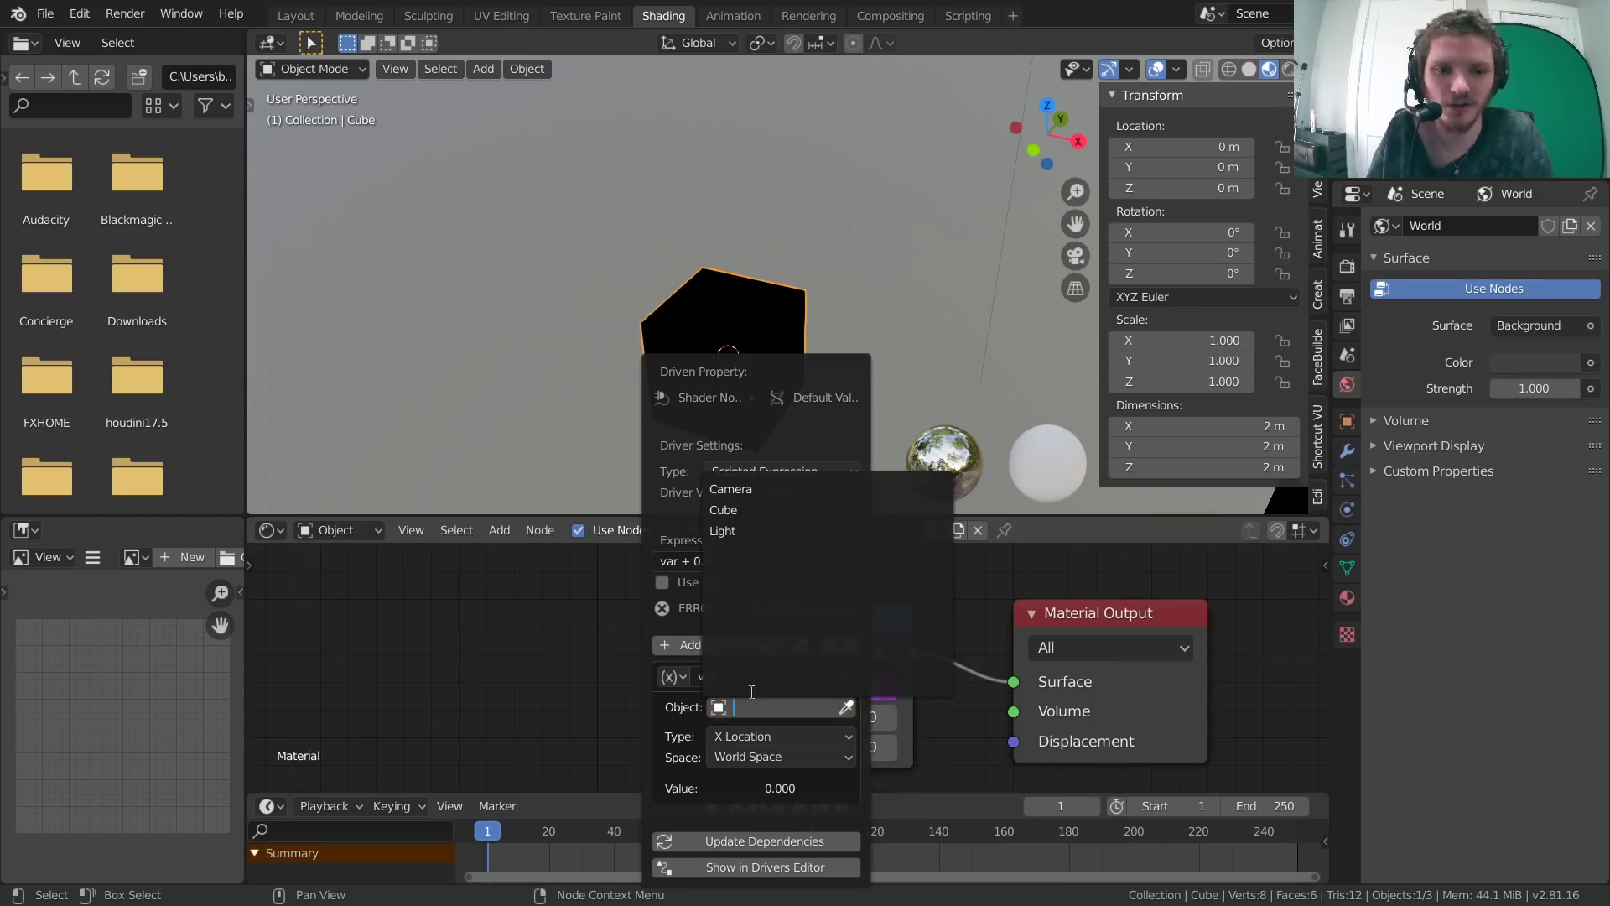
left_click(730, 532)
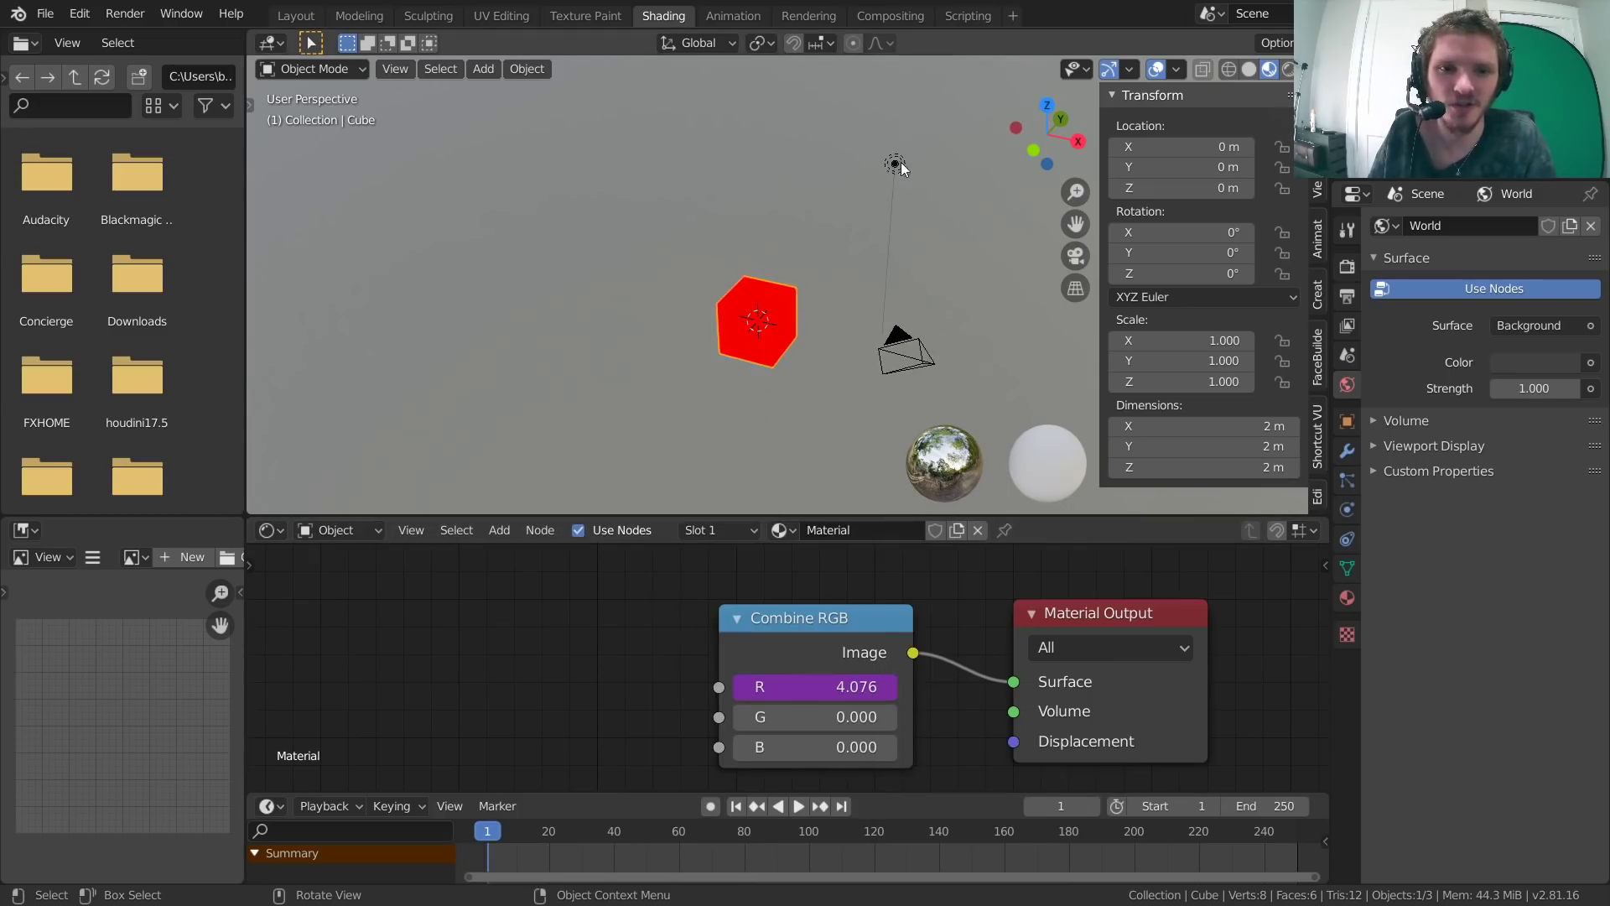
Edit the R value's driver and choose X Location as the transform channel of the Light variable.
scroll(801, 287, "up", 2)
right_click(810, 686)
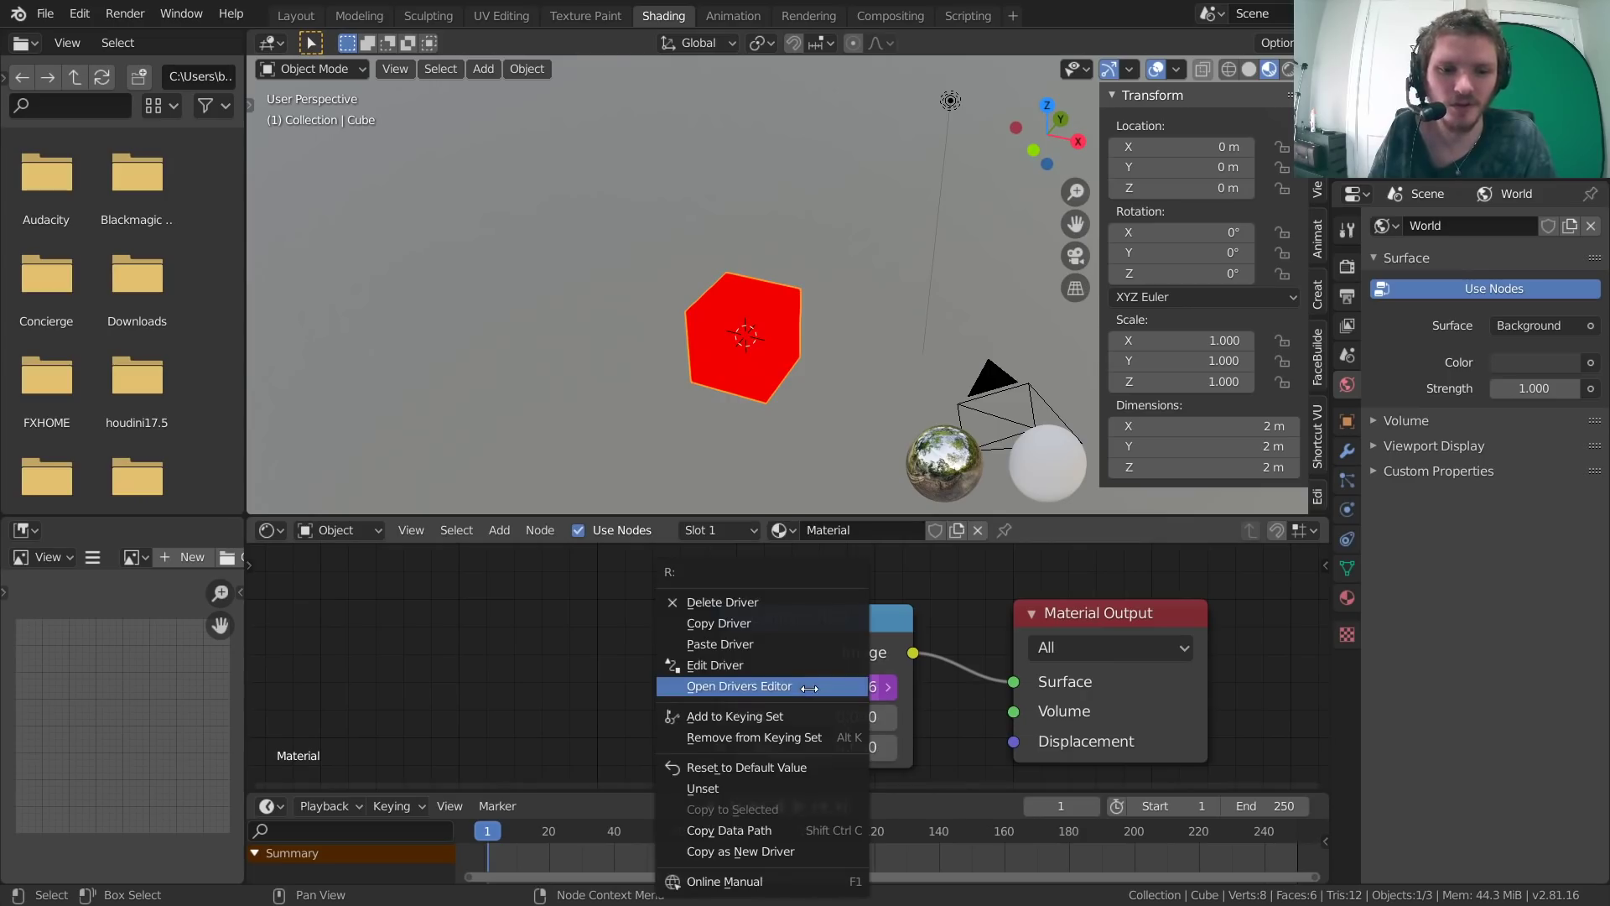
left_click(714, 665)
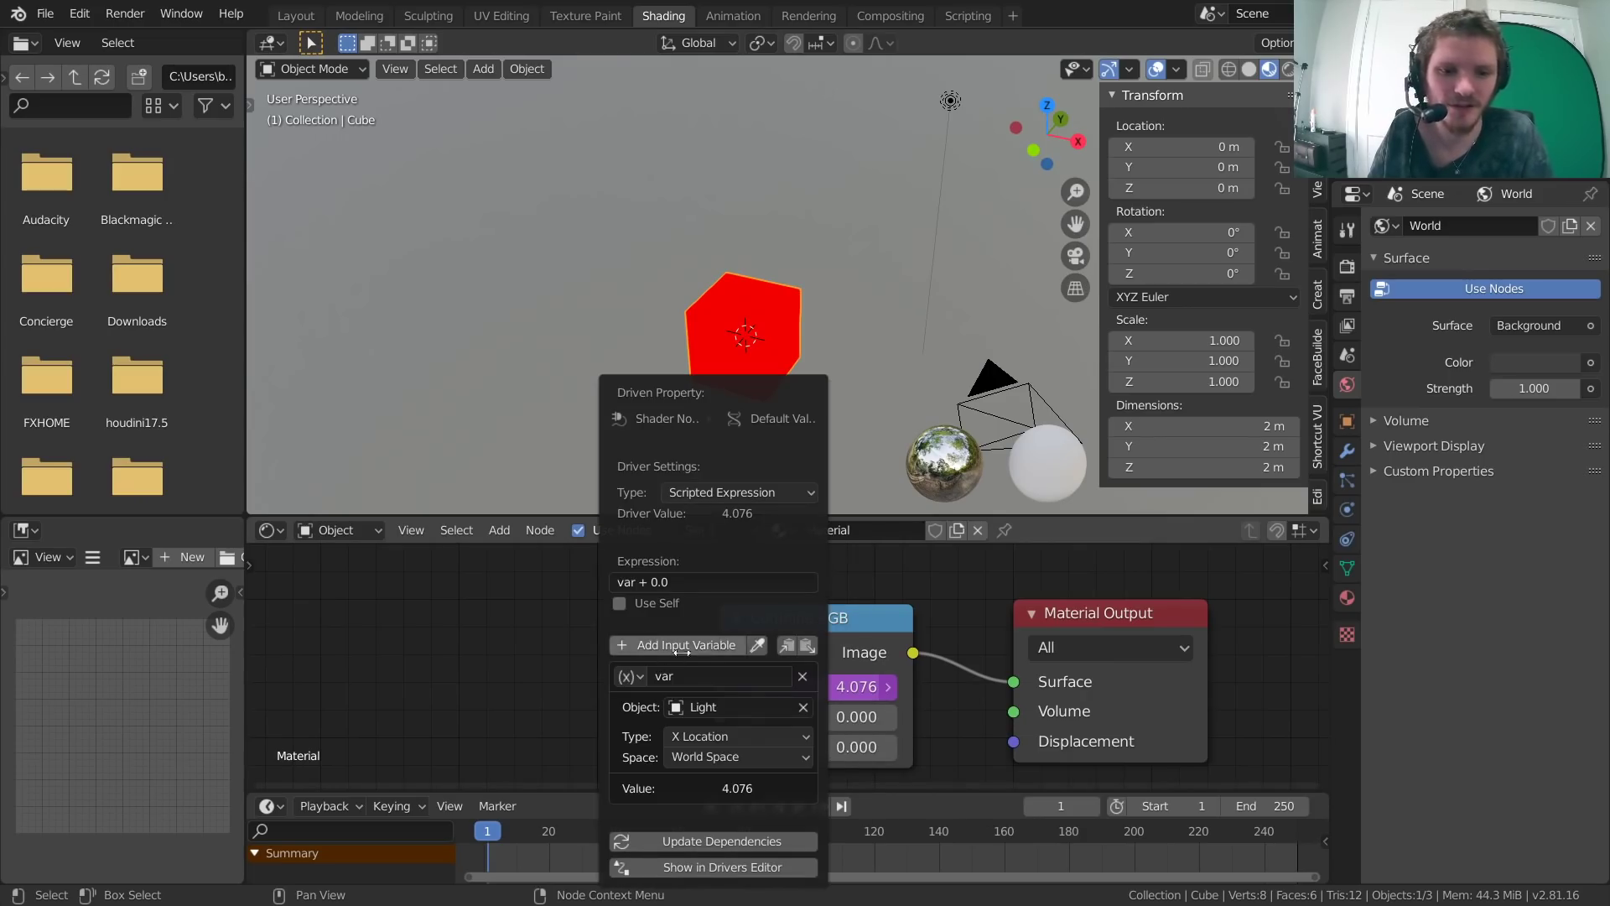
left_click(708, 735)
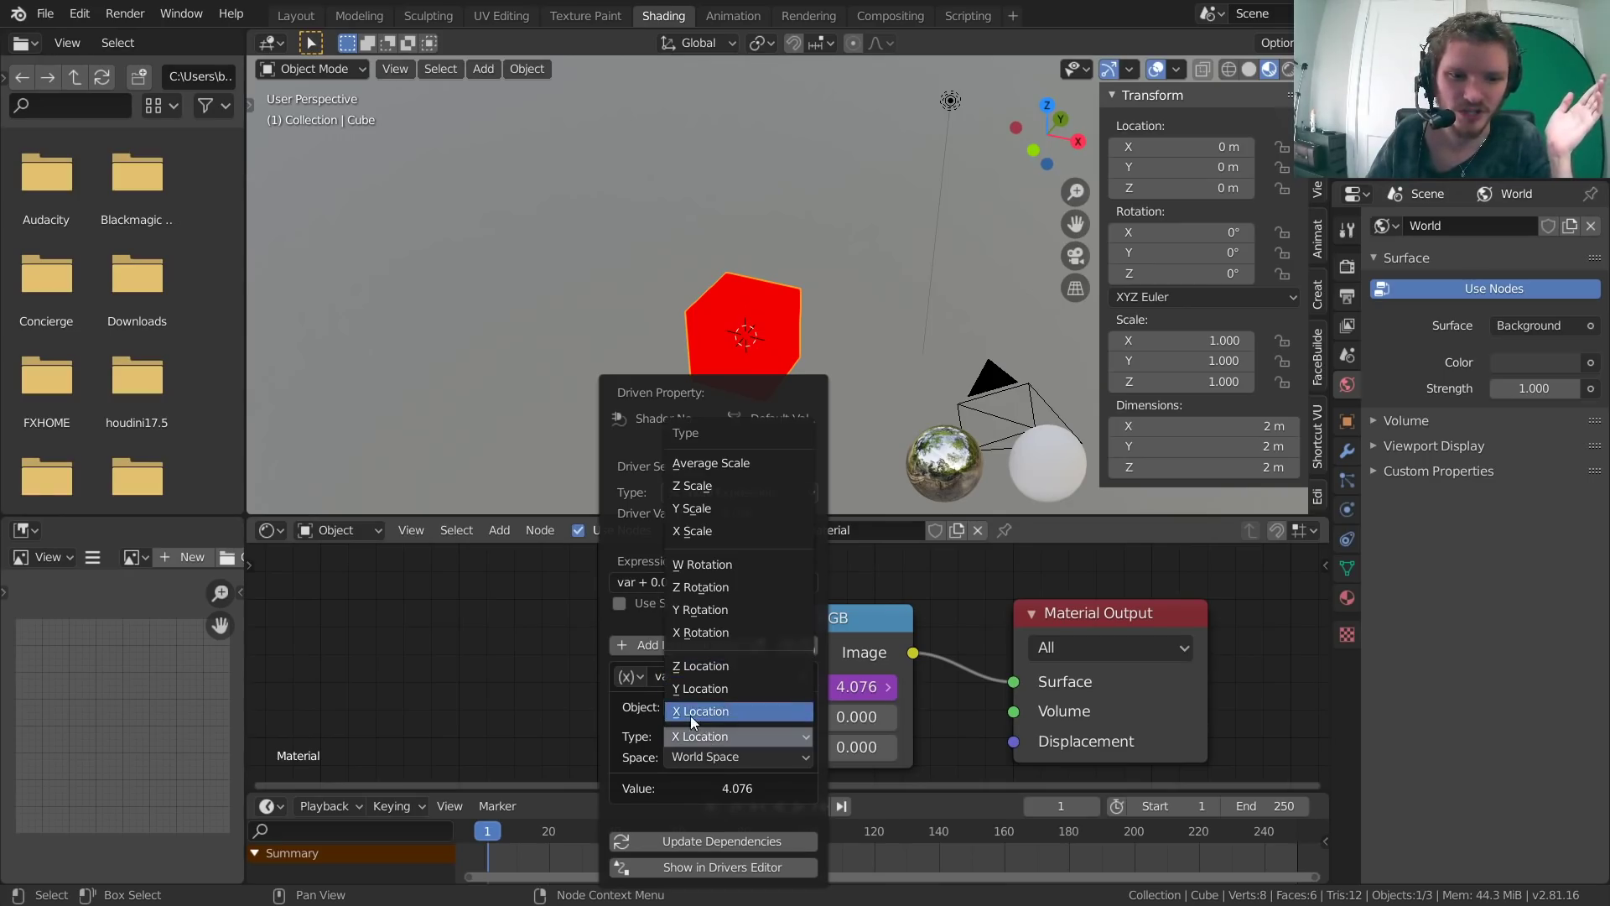
left_click(691, 713)
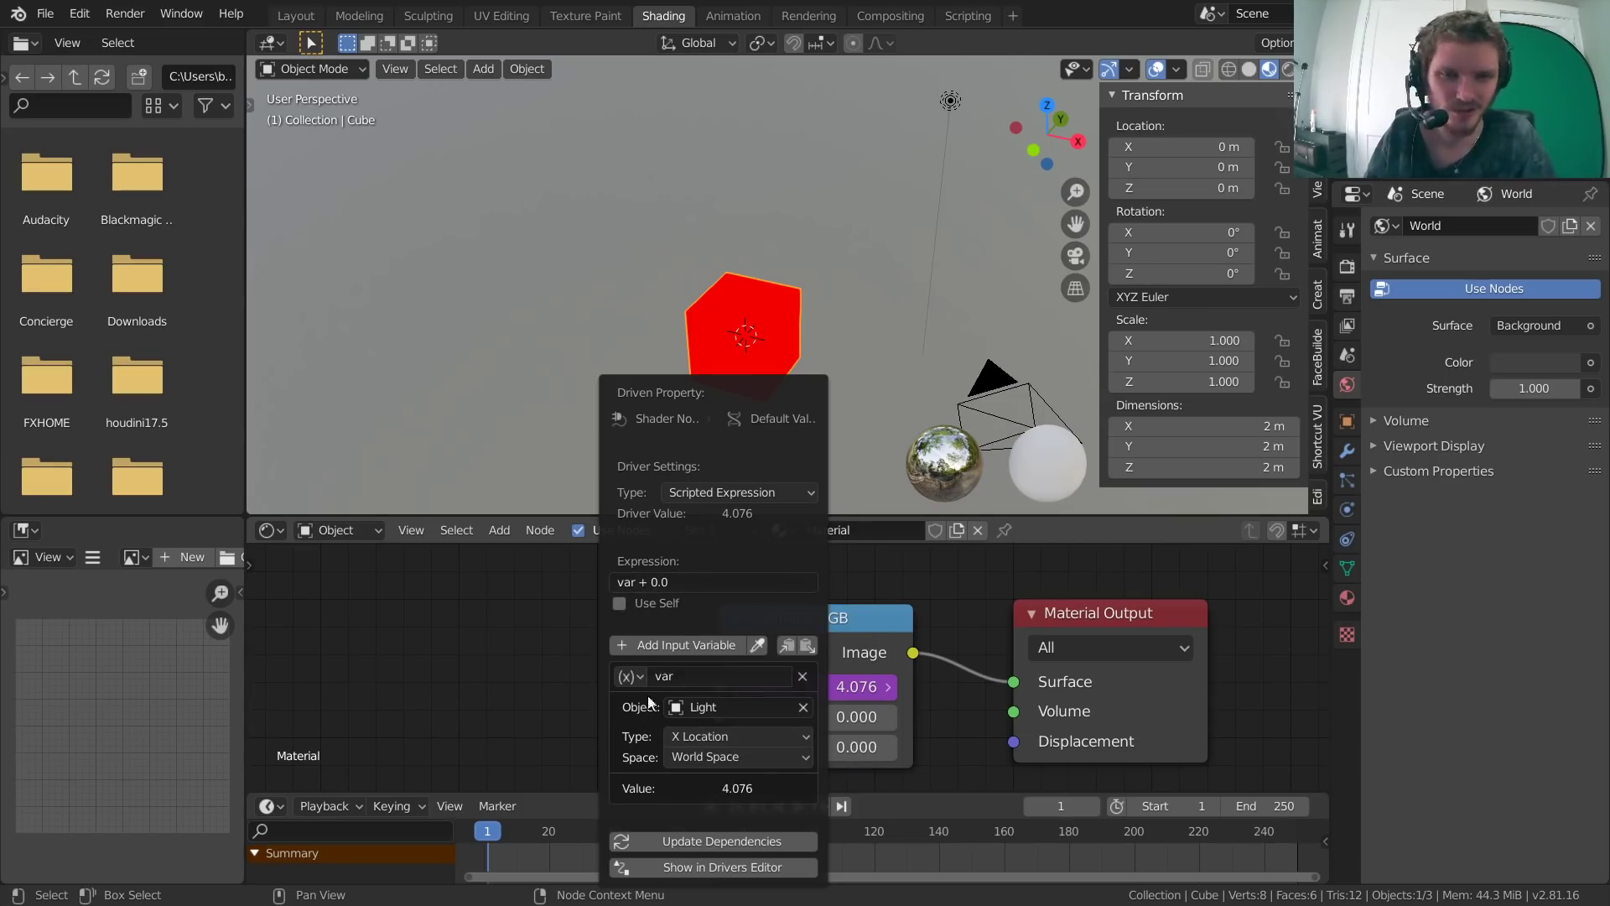
Select the Light and set its X, Y and Z location to 0 m.
scroll(850, 285, "down", 2)
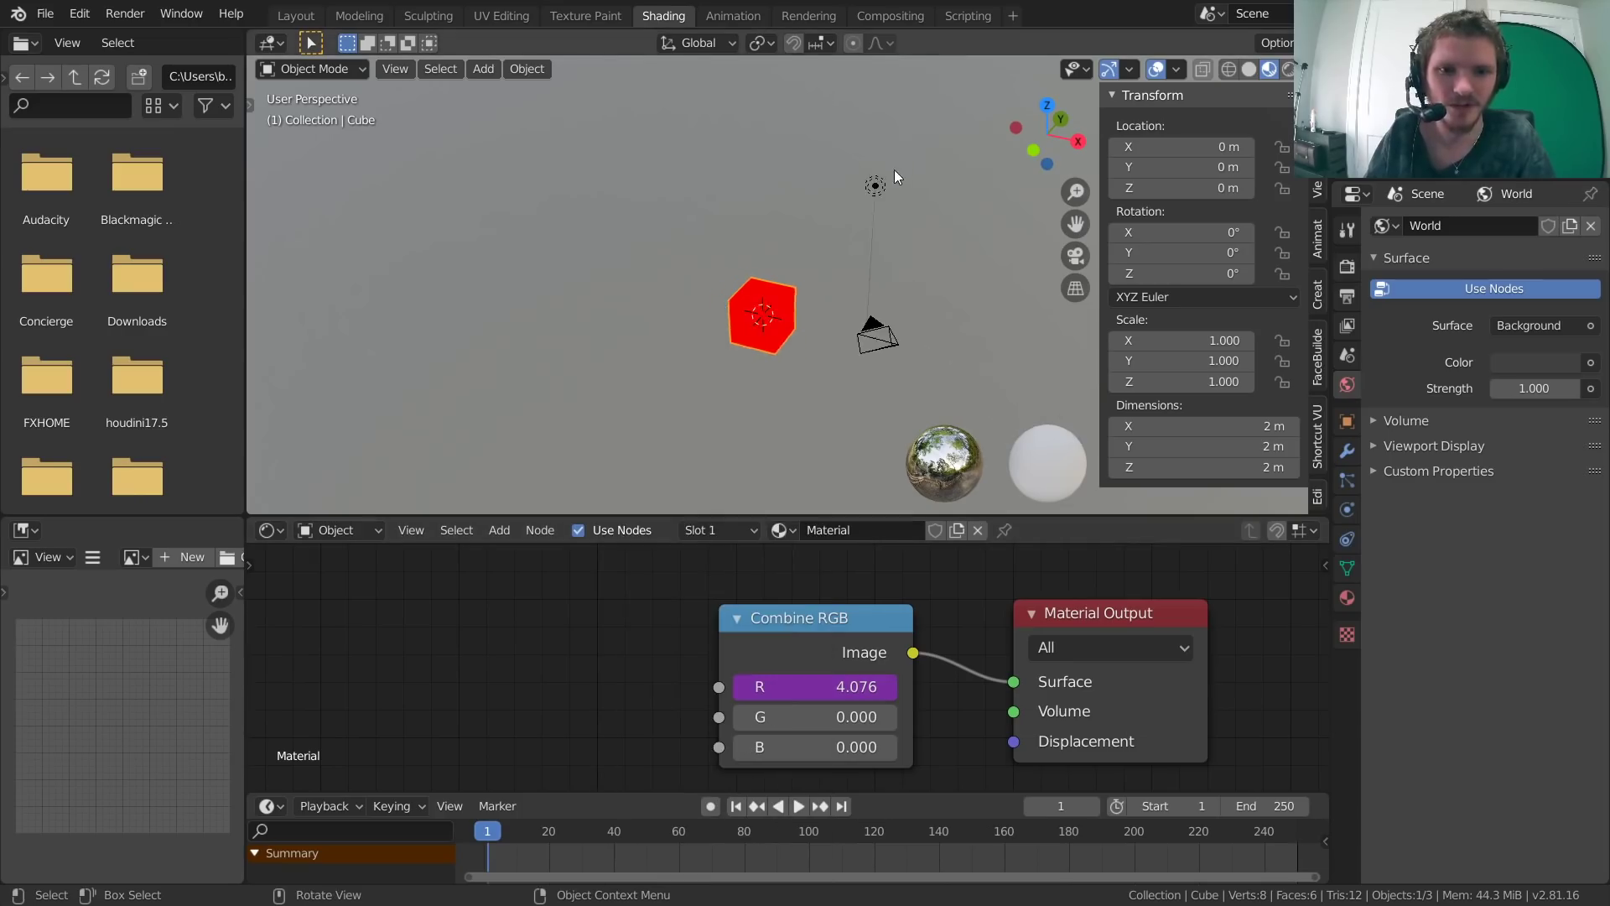
middle_click_drag(894, 169, 803, 275, "shift")
left_click(811, 266)
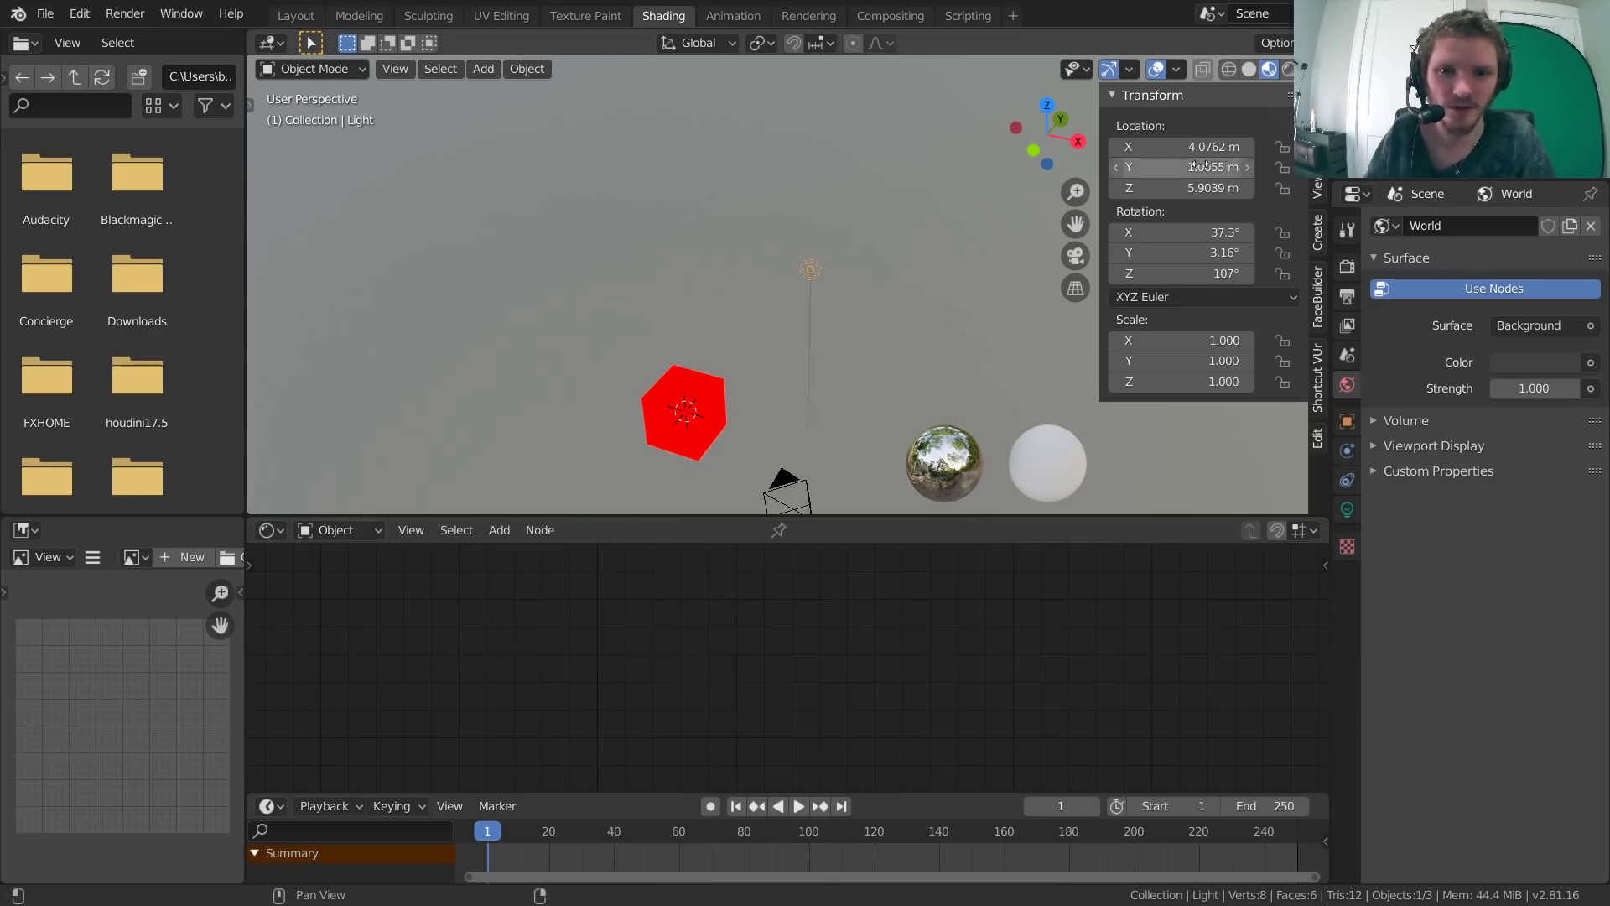
left_click_drag(1182, 147, 1182, 188)
type("0")
key("Return")
Test the R driver by moving the Light along X about 3.34 m, cancelling, and moving it along X again to about 2.77 m.
scroll(823, 235, "up", 2)
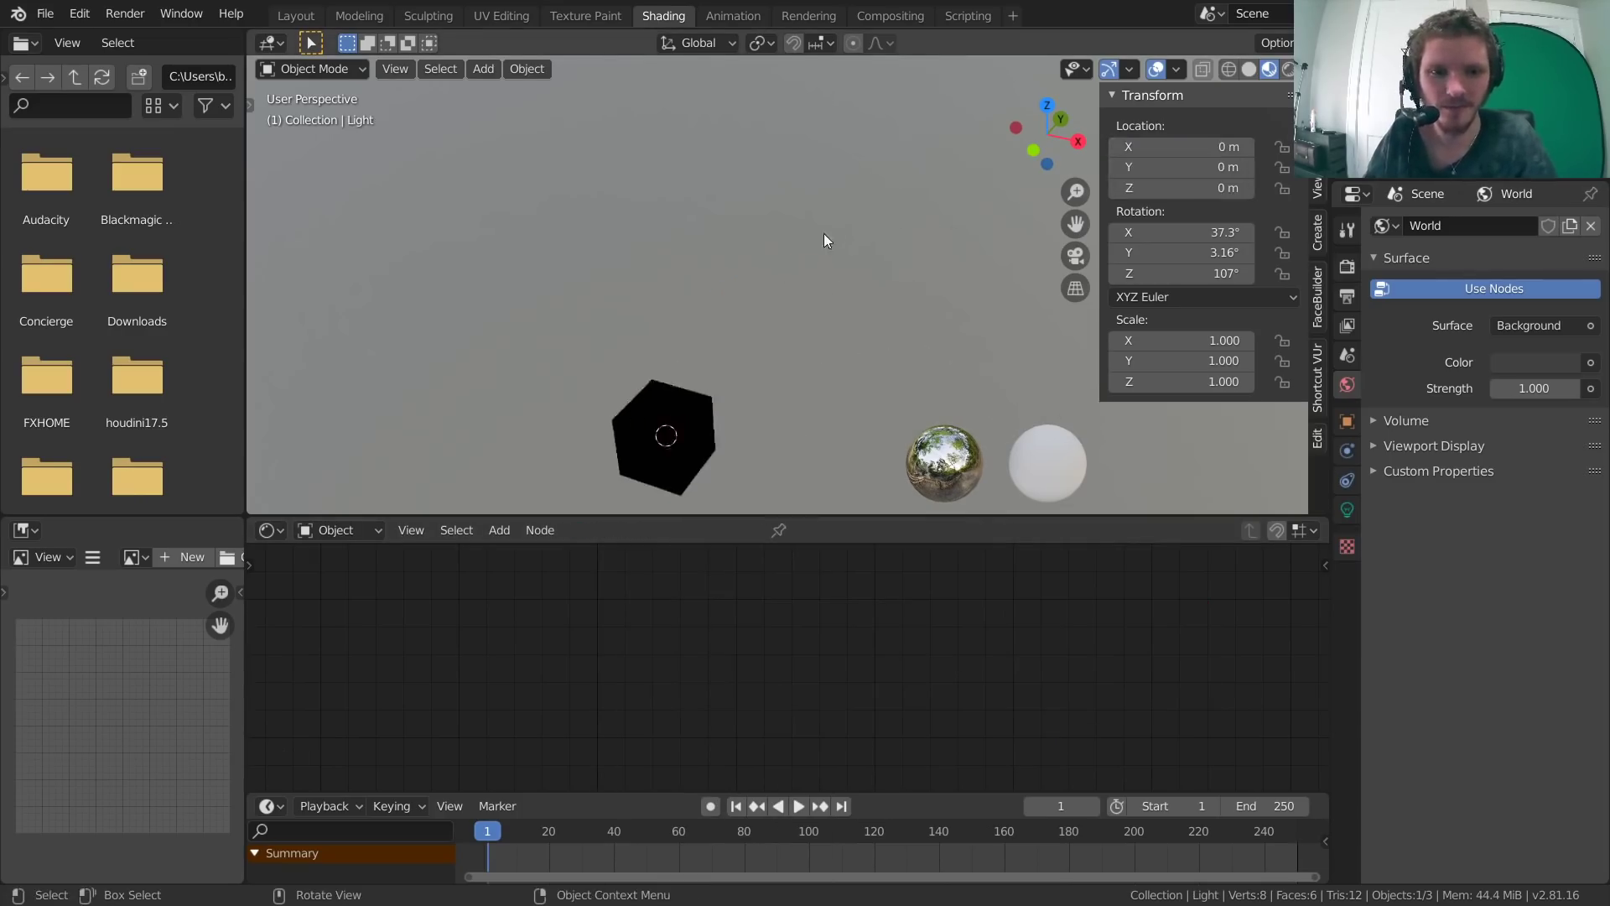
middle_click_drag(689, 380, 812, 288, "shift")
middle_click_drag(731, 347, 763, 337)
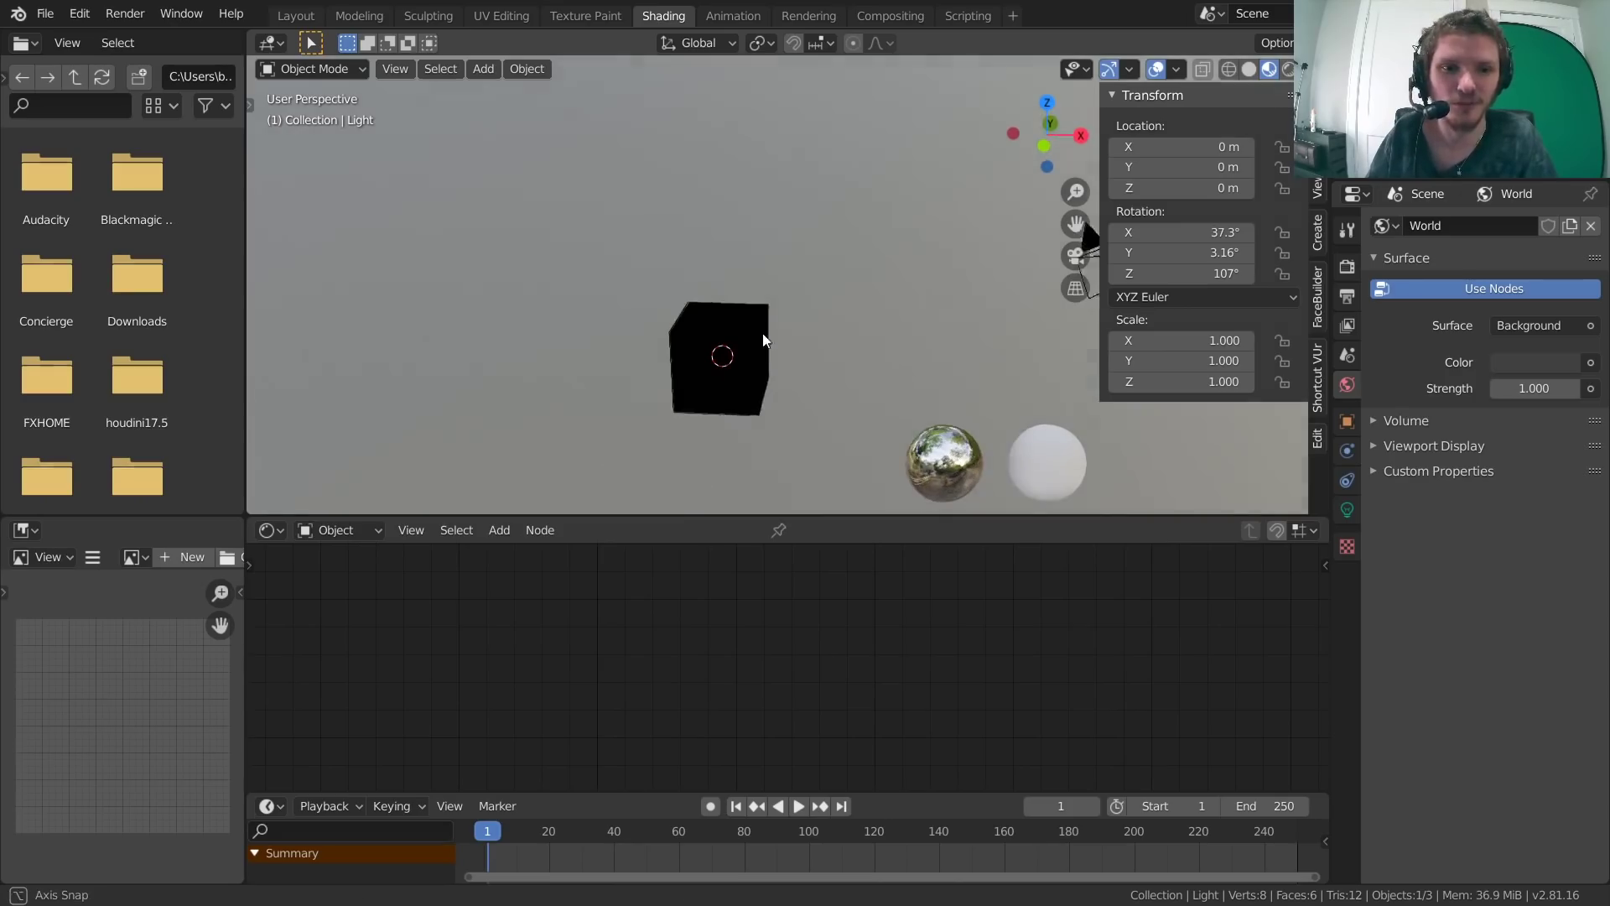
key("g")
key("x")
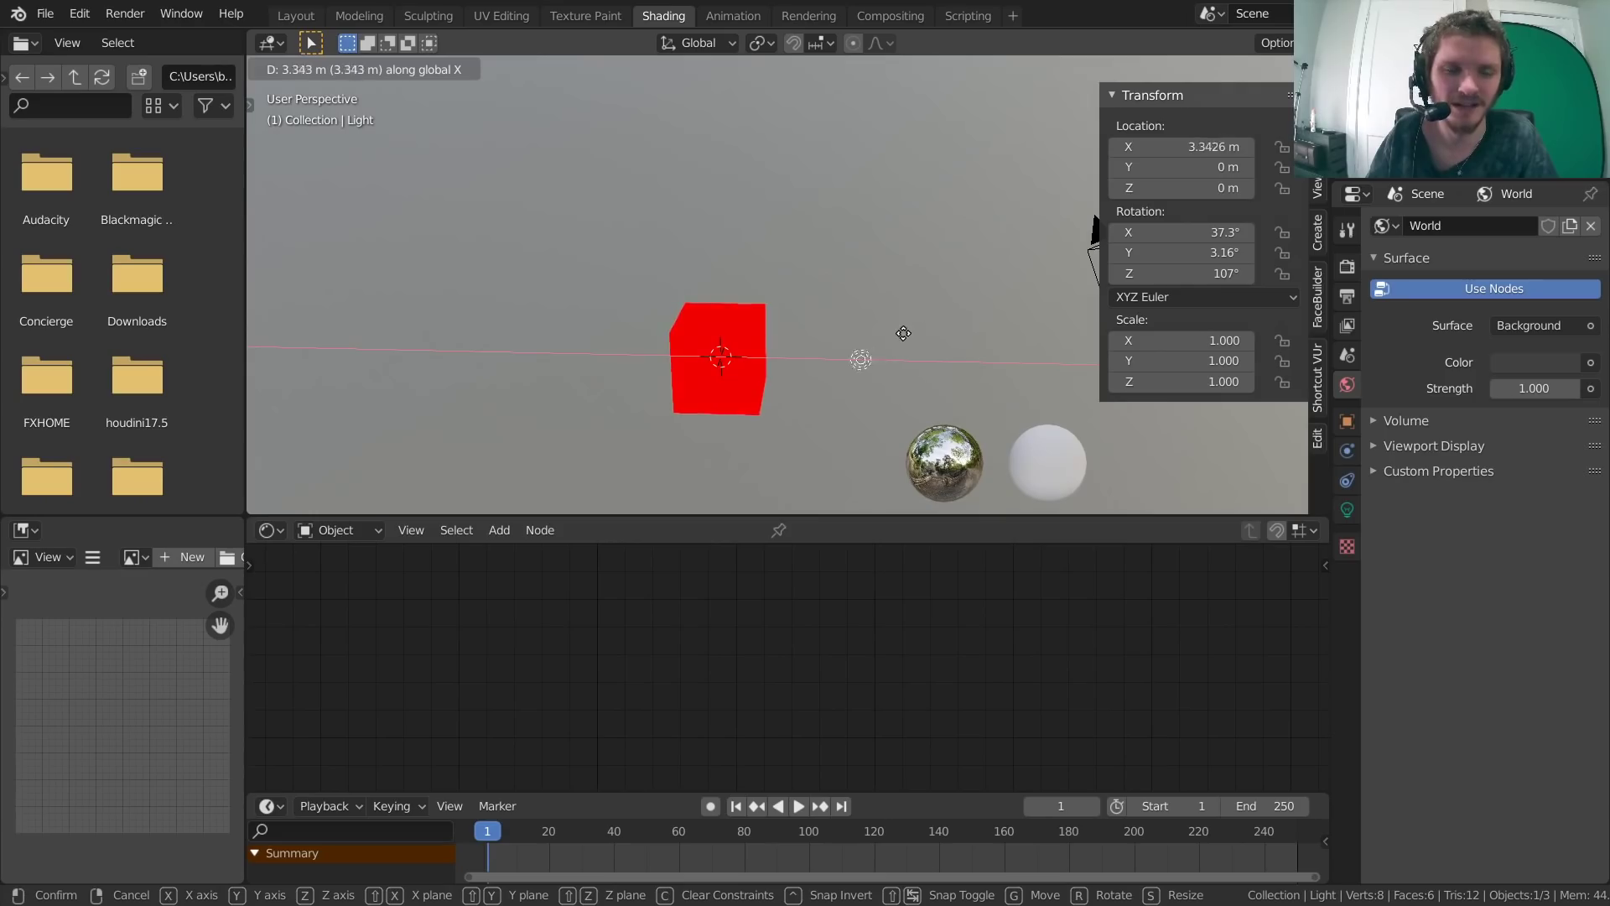
right_click(878, 325)
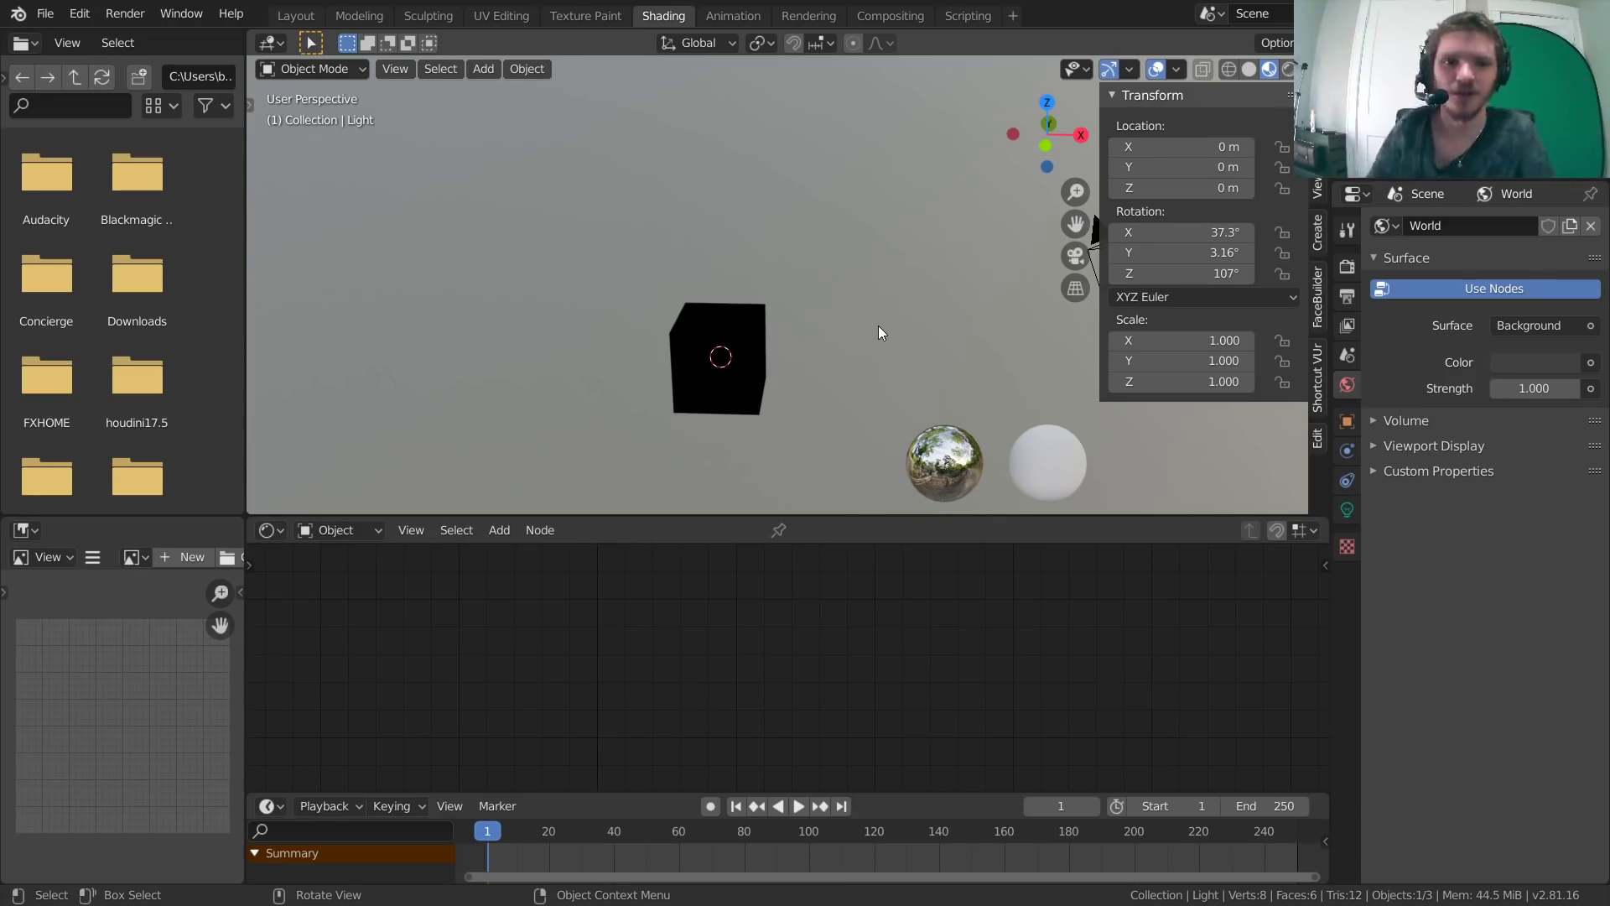
key("g")
key("x")
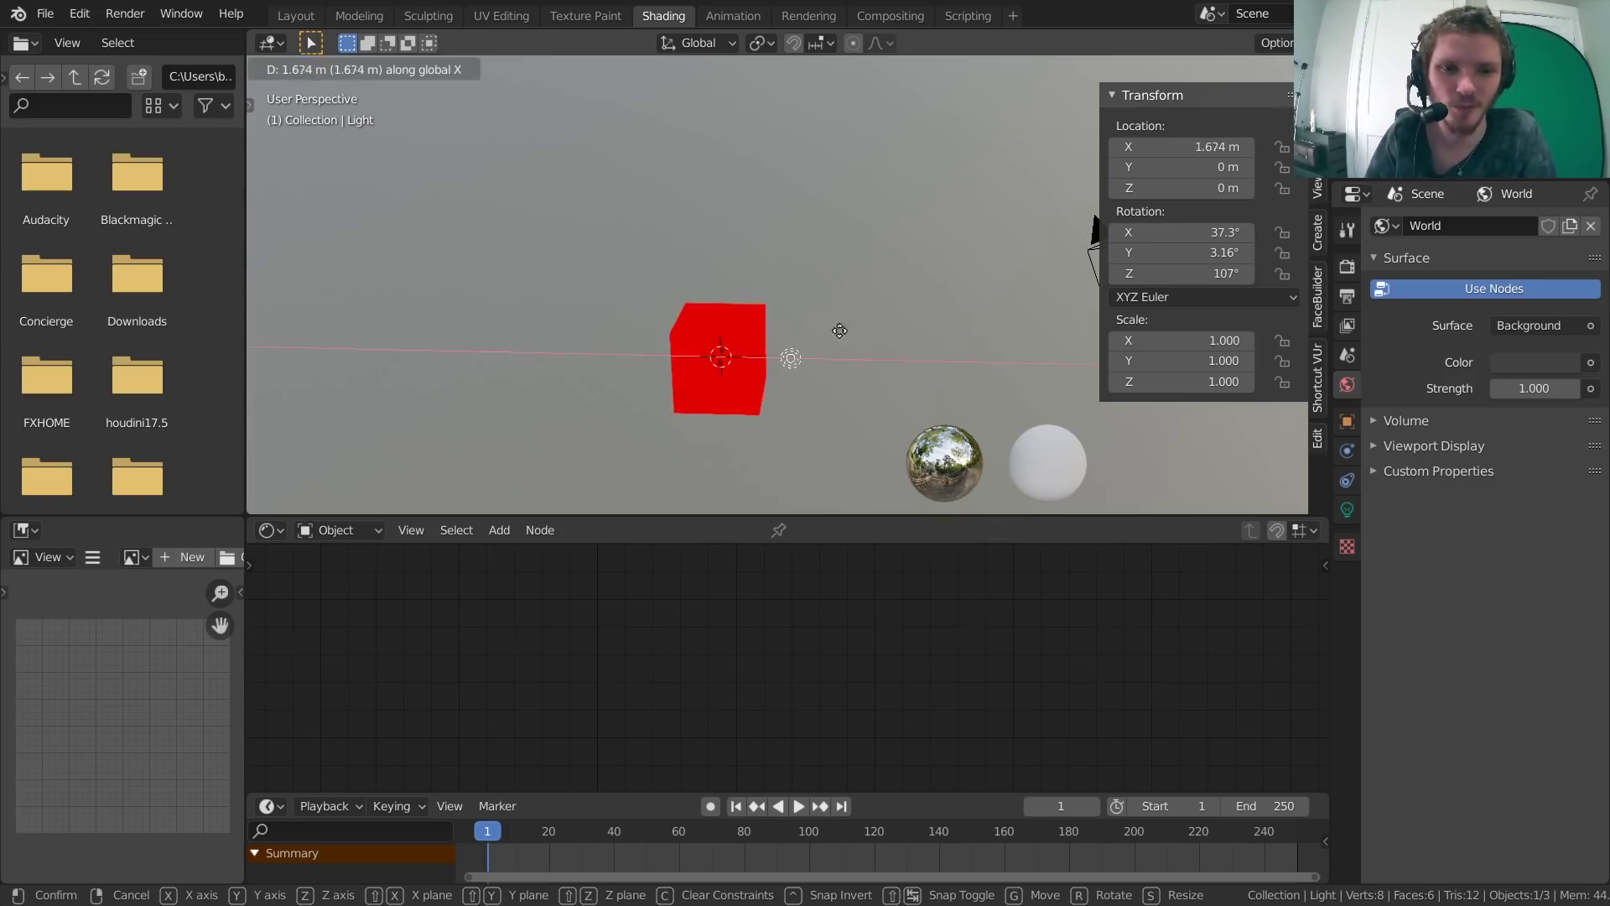
left_click(869, 339)
Delete the Light, and delete the driver on the R value of the cube's Combine RGB node.
key("x")
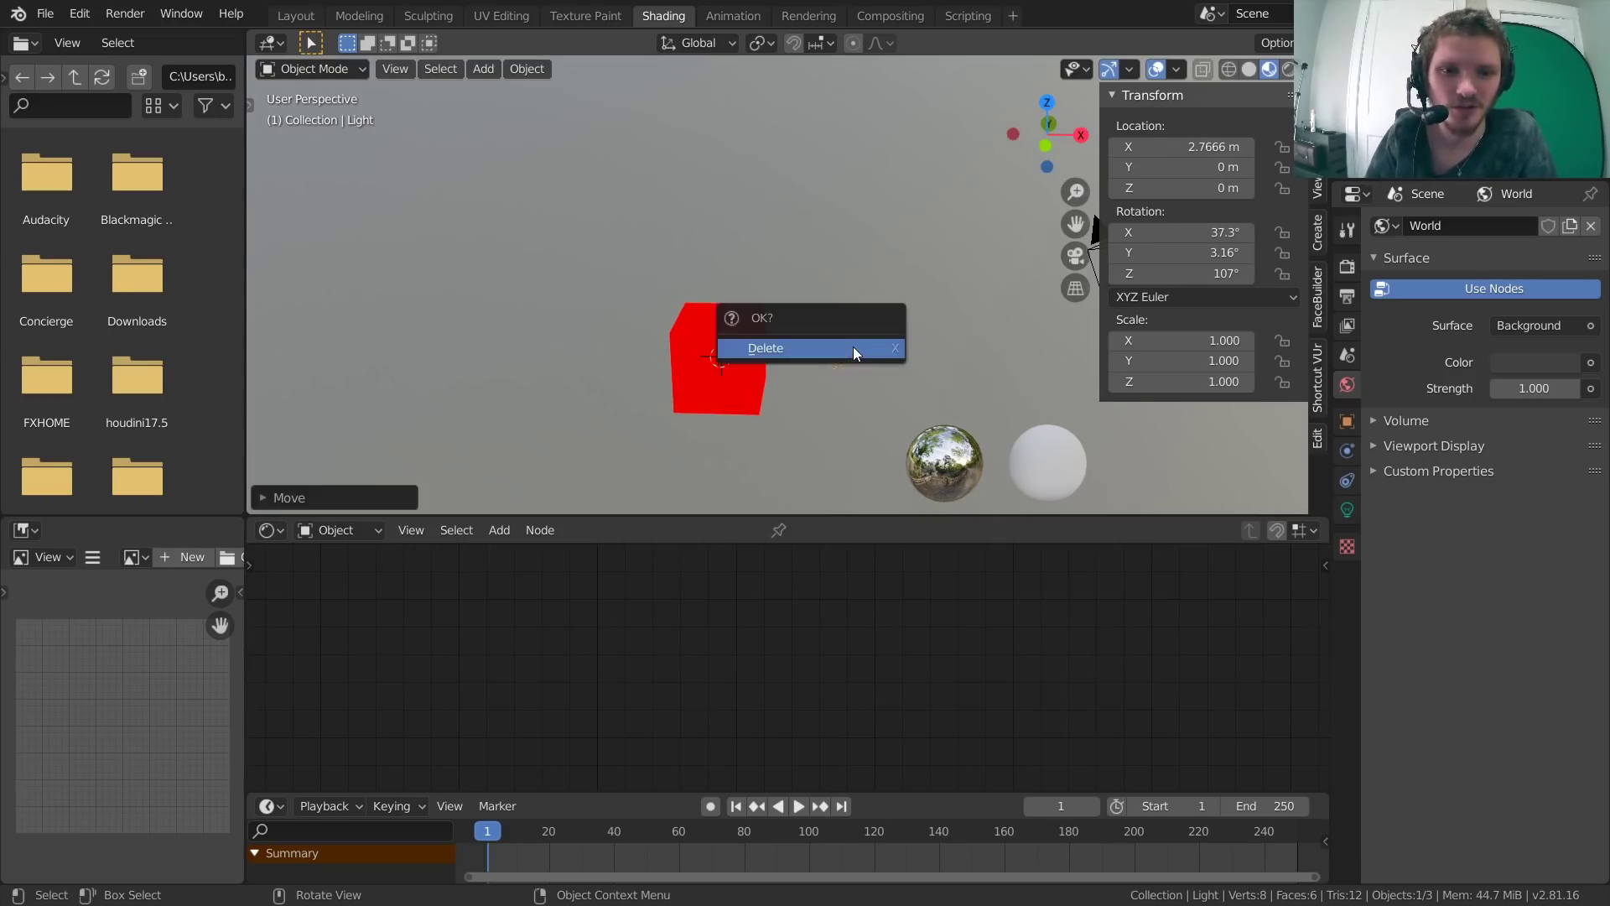
left_click(856, 349)
left_click(751, 395)
right_click(806, 680)
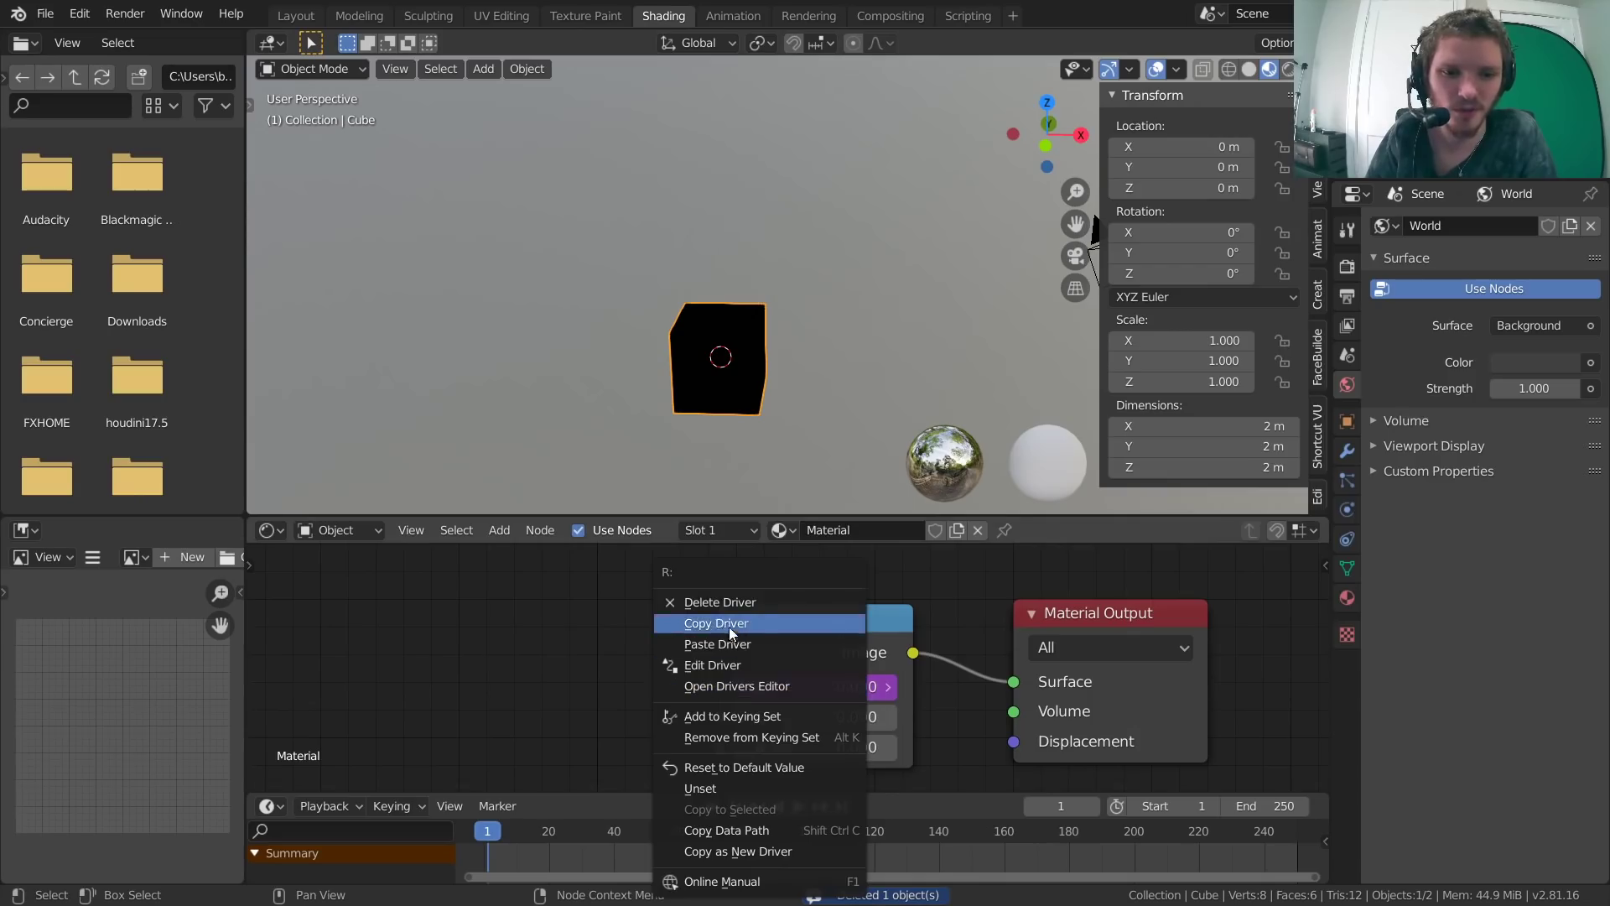
left_click(730, 602)
Add a new driver to the R value, with its variable set to Single Property and Cube as the property's object.
right_click(817, 671)
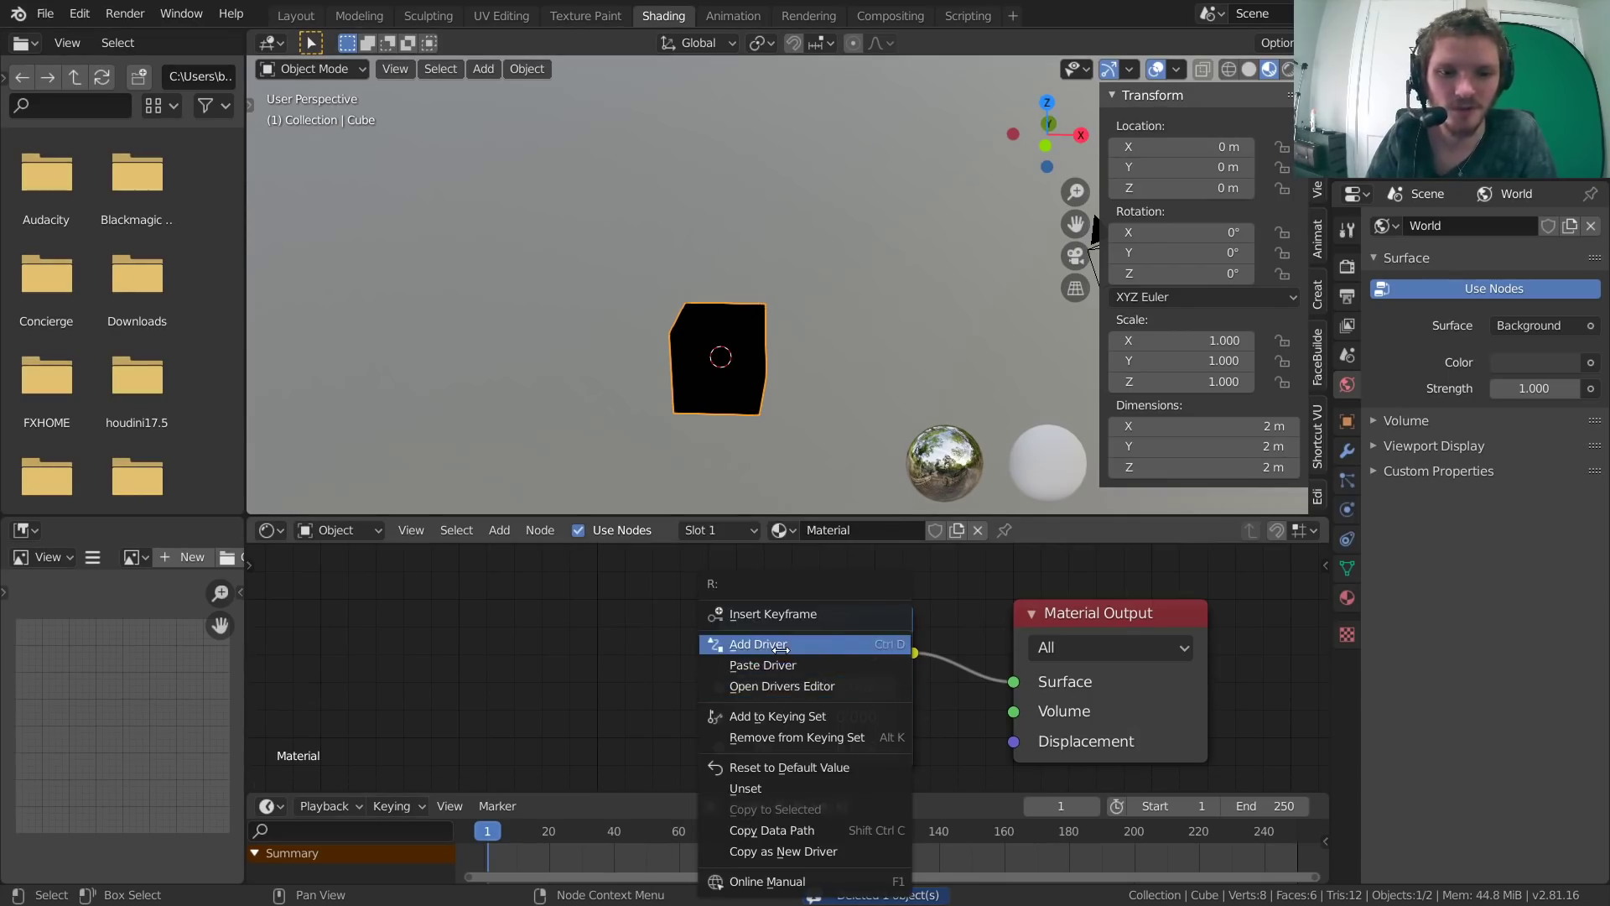
left_click(801, 644)
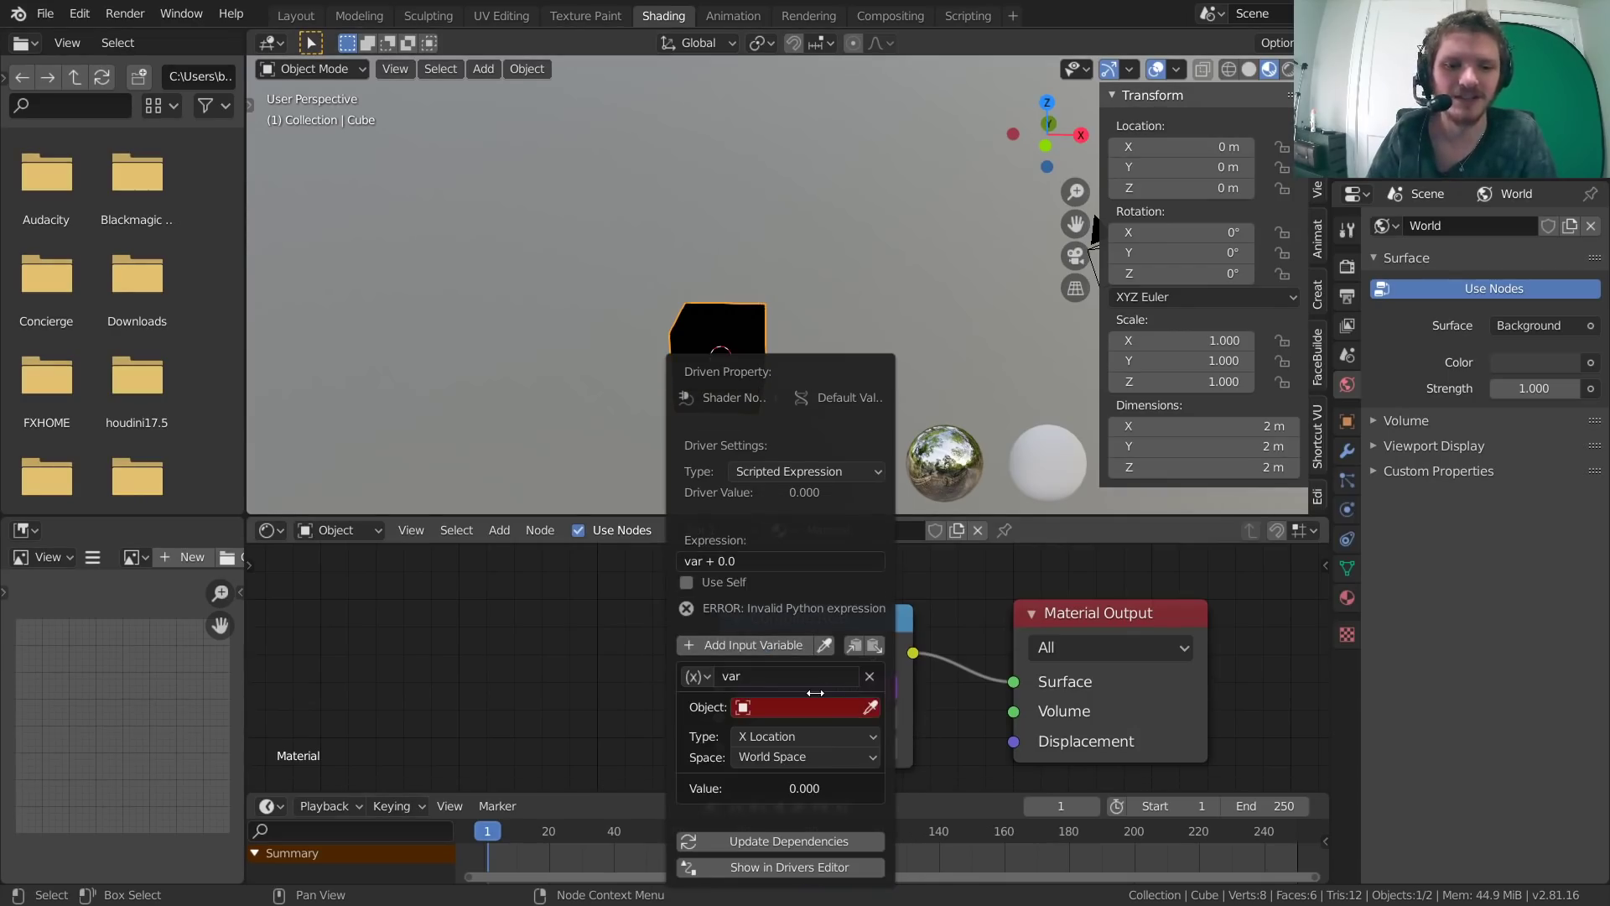
left_click(805, 709)
left_click(701, 708)
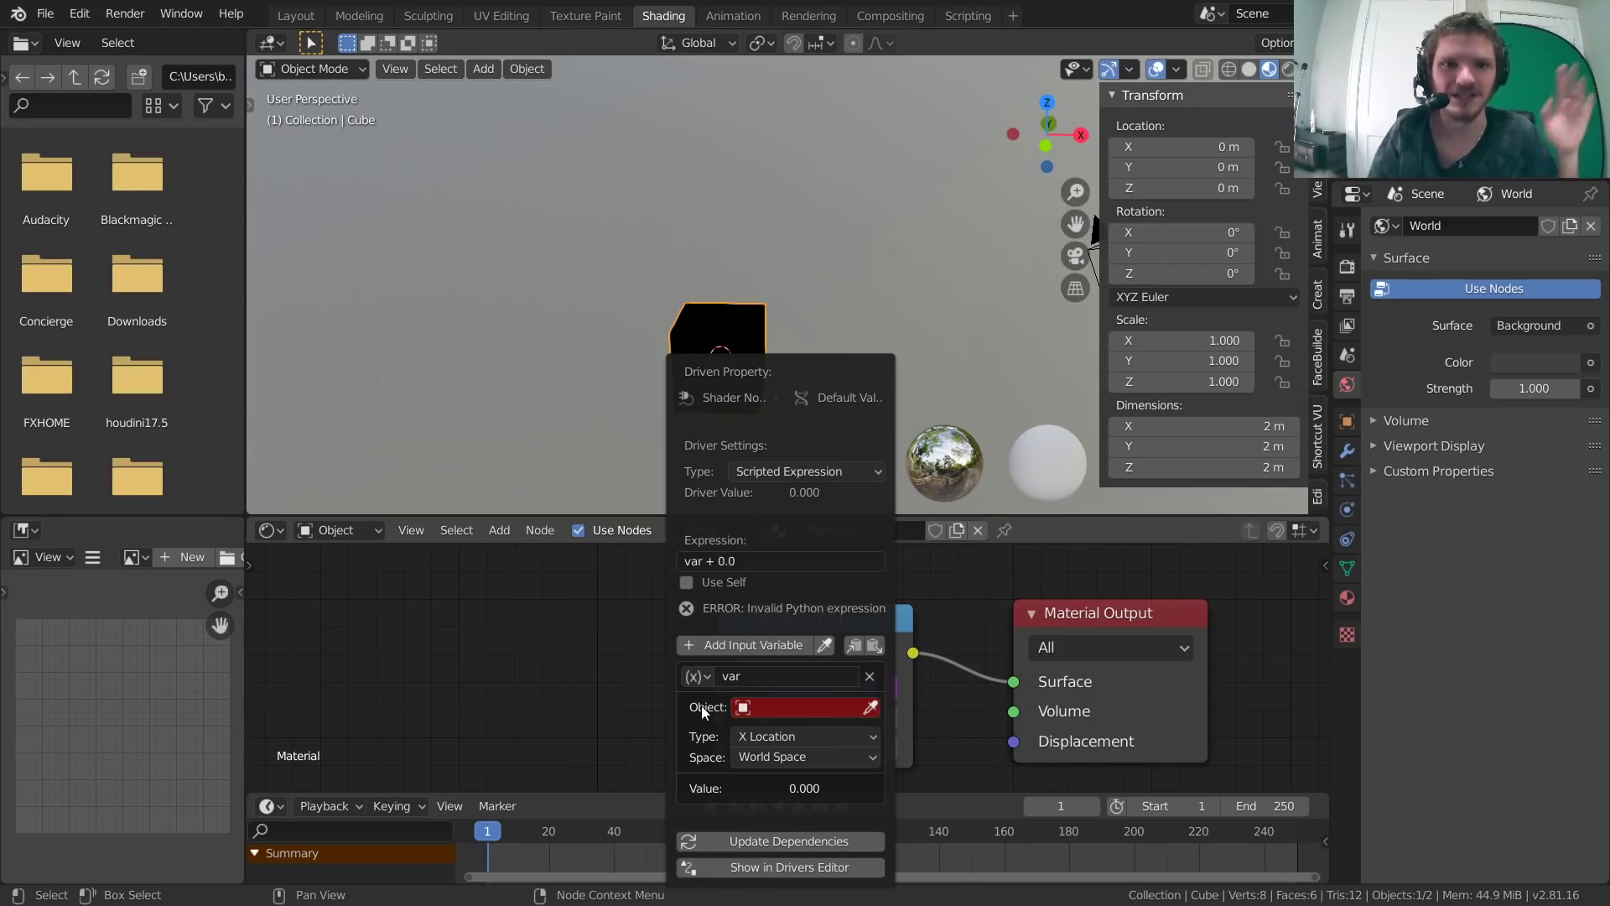
left_click(696, 675)
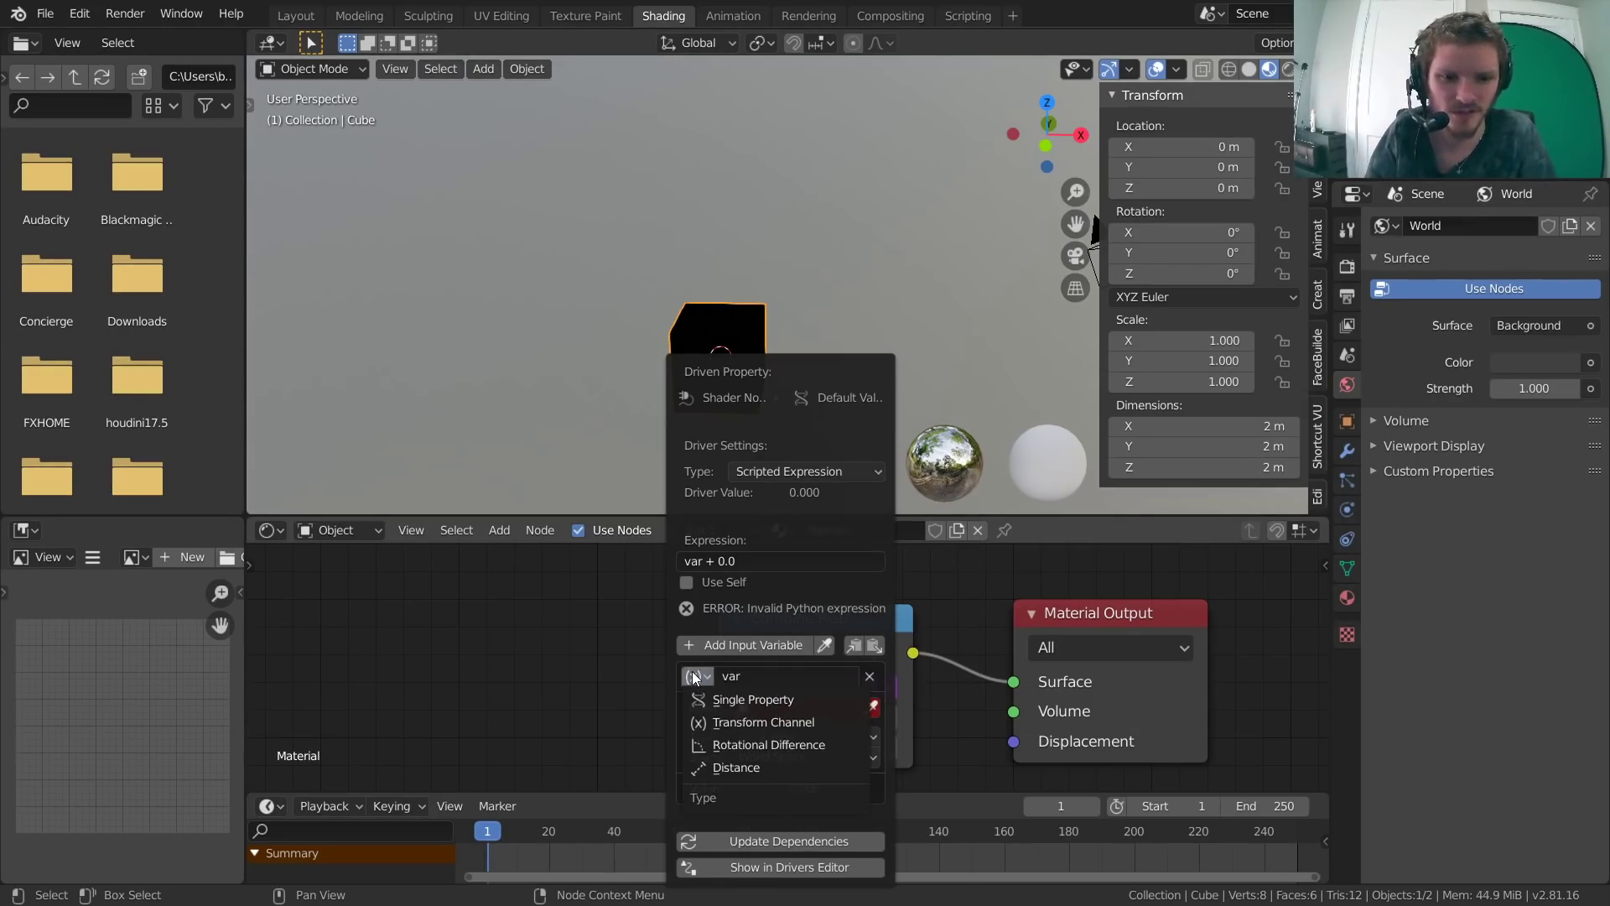
left_click(752, 699)
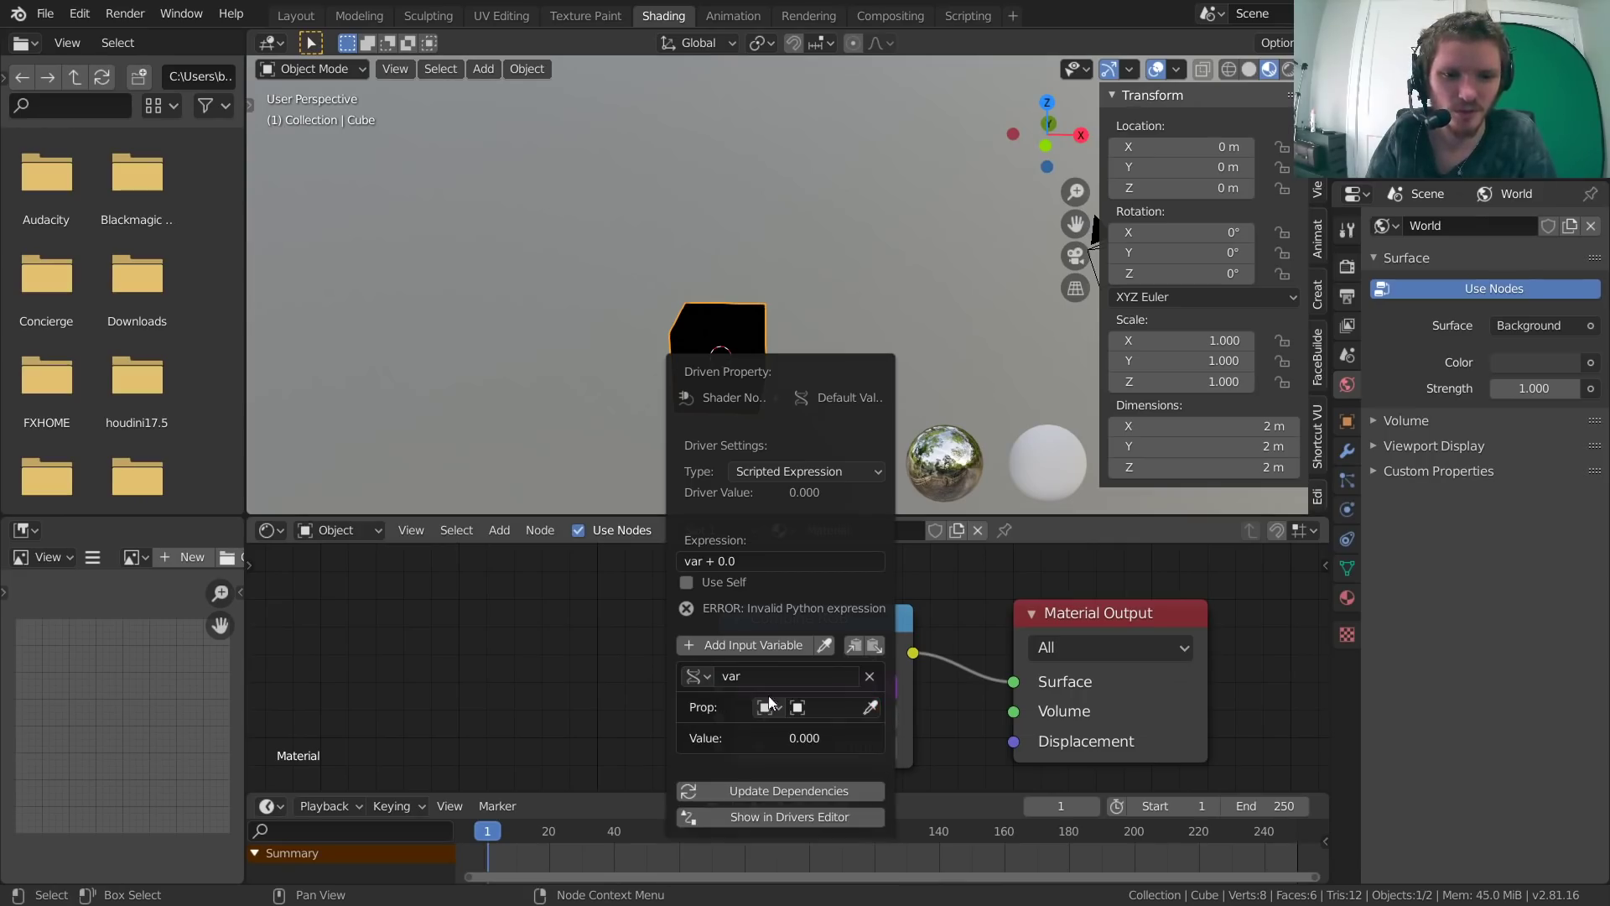
left_click(826, 709)
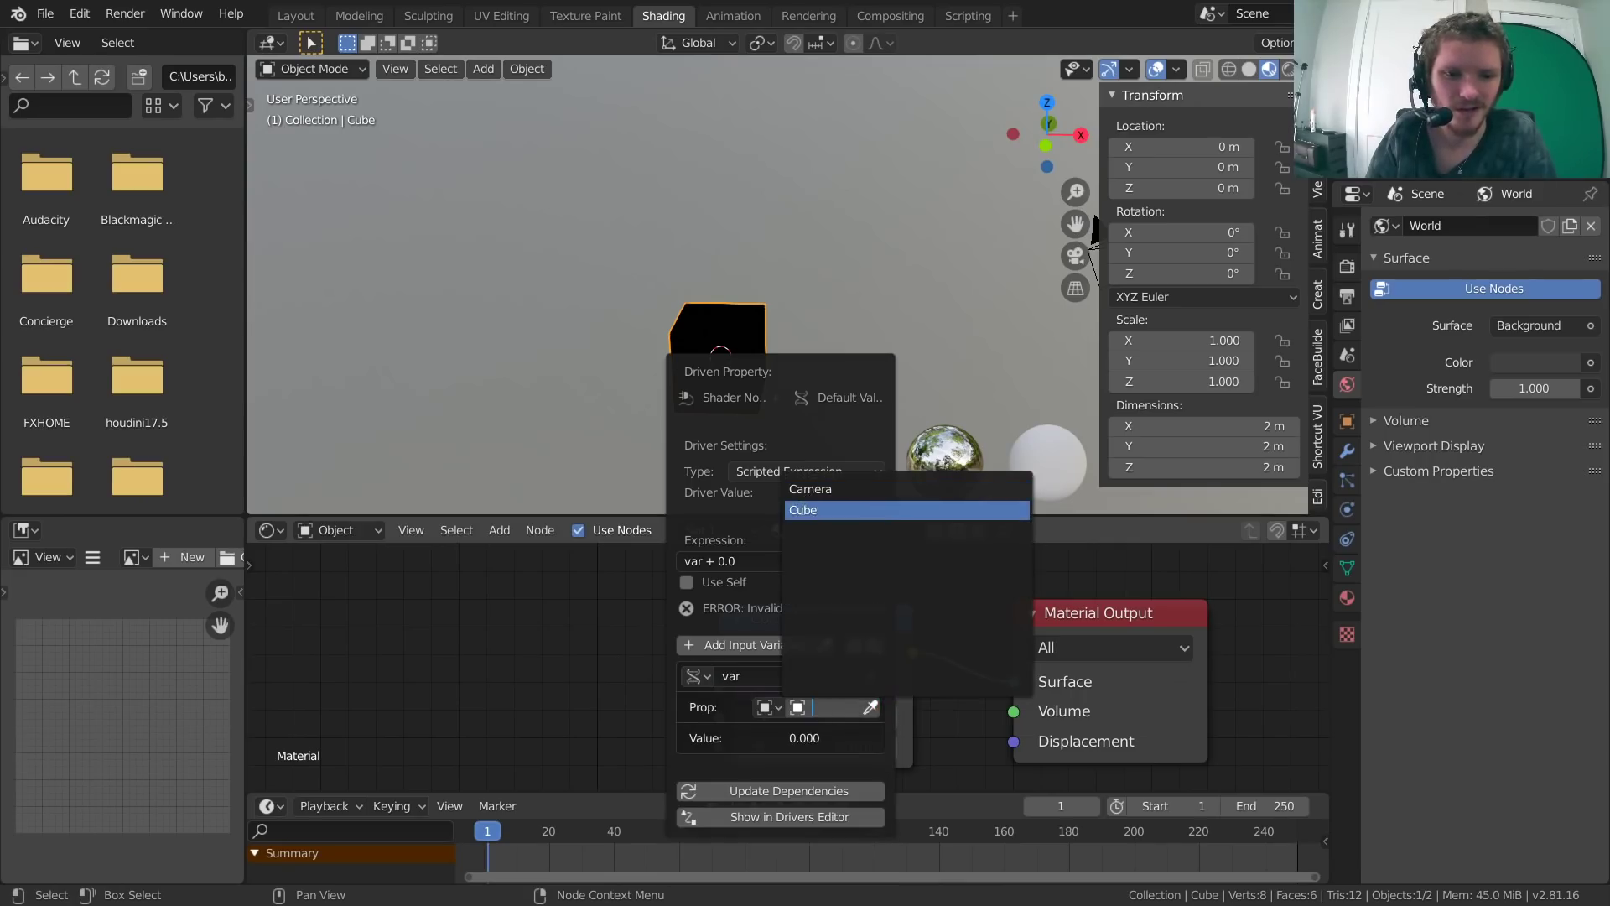
key("Return")
left_click(767, 707)
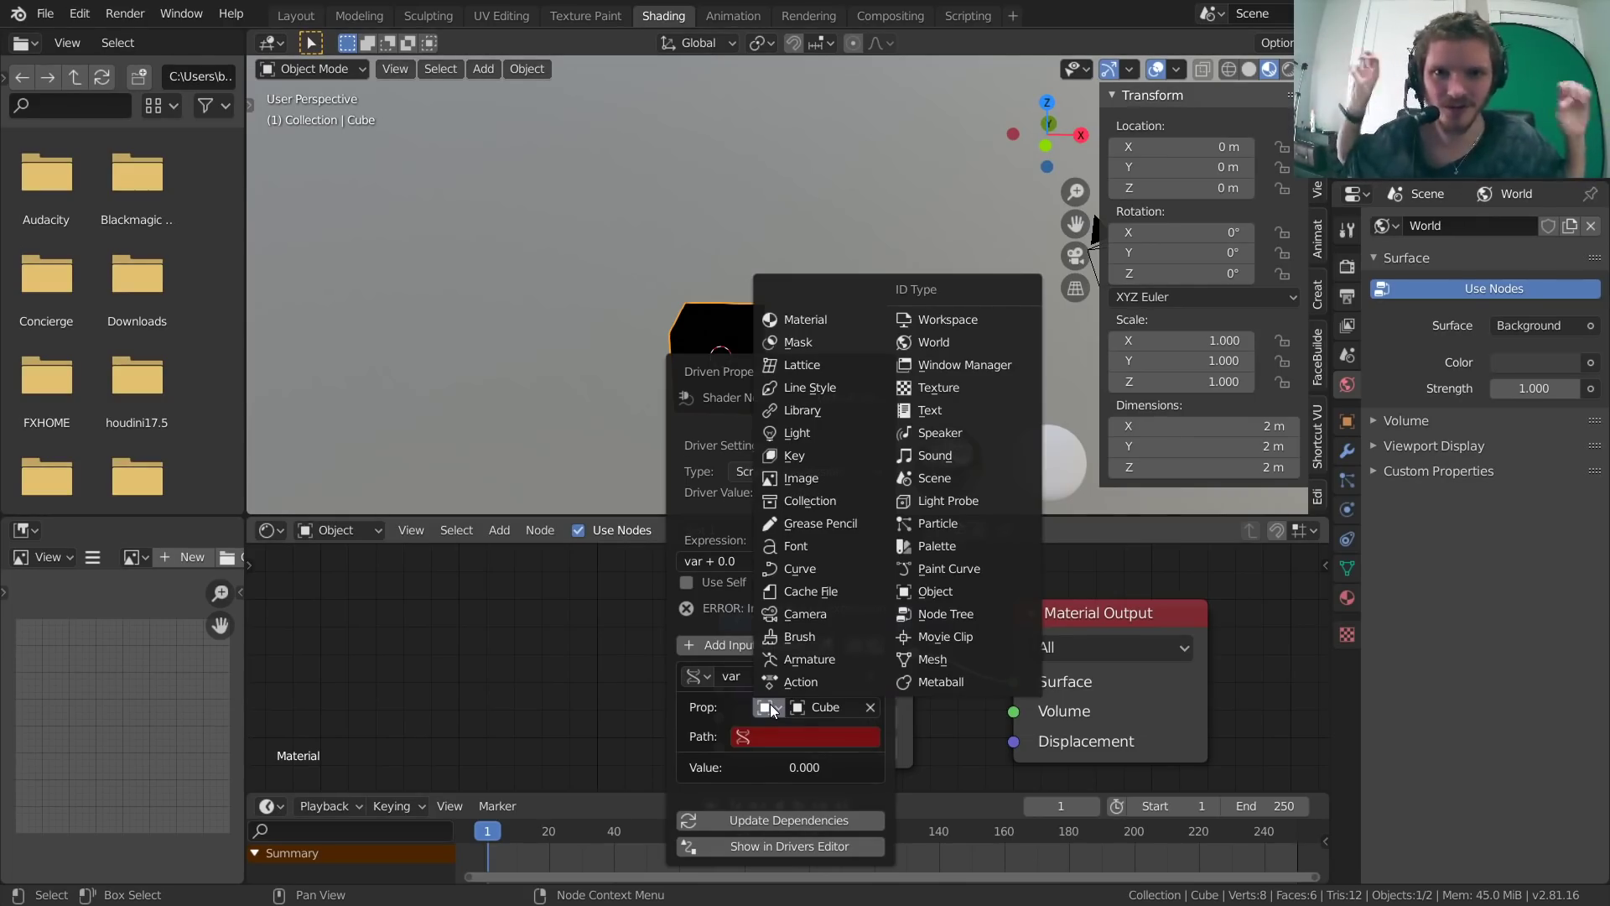
key("Escape")
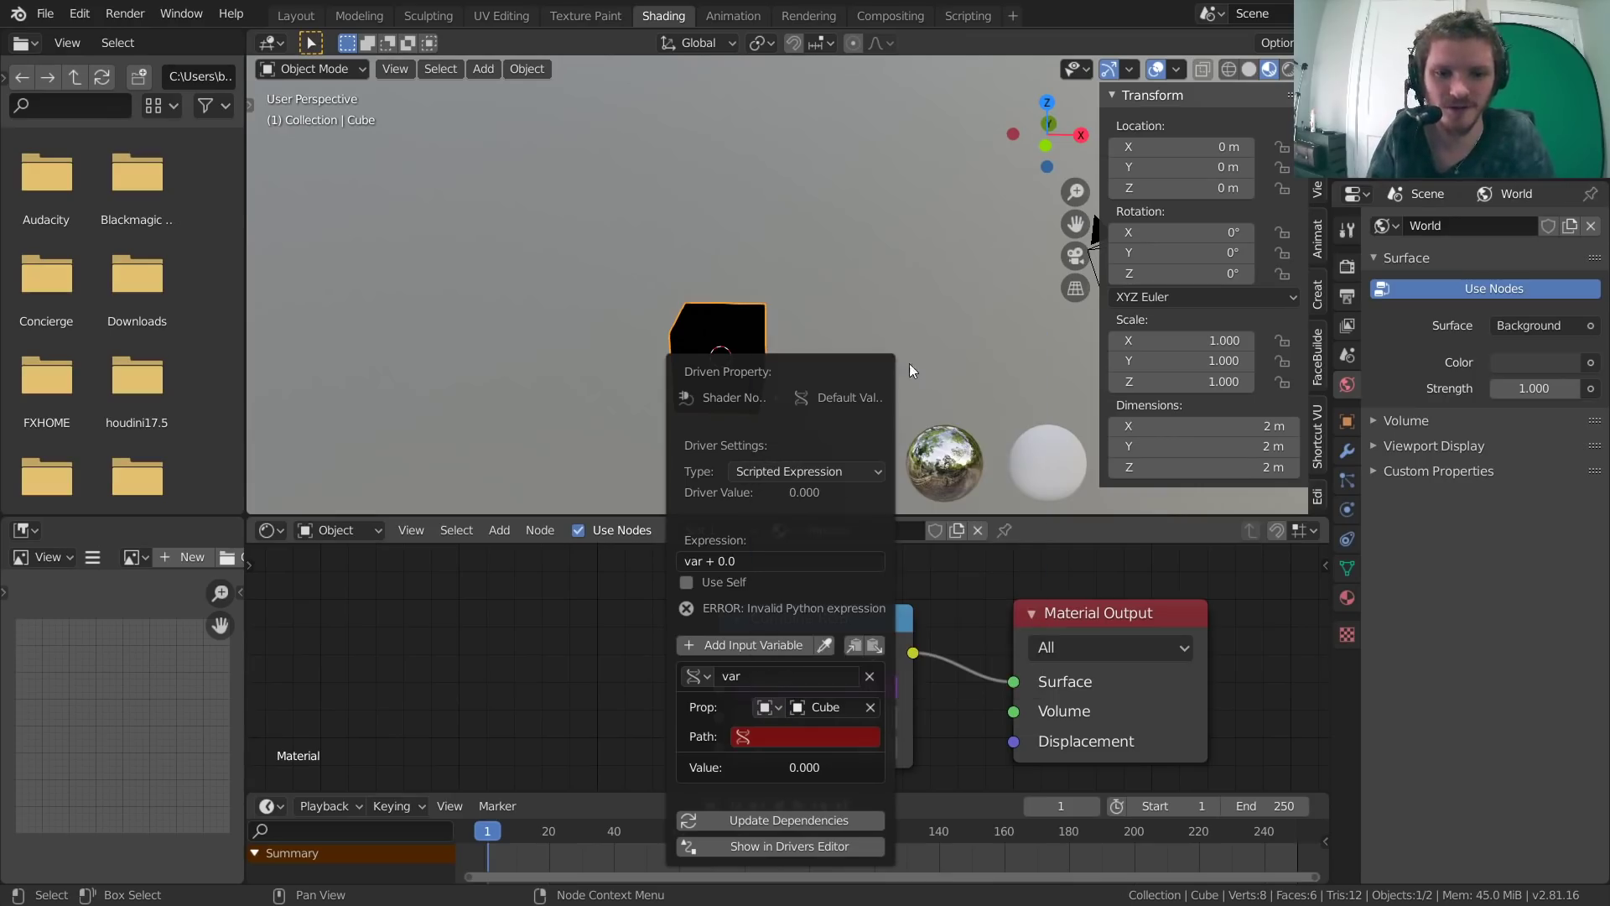
left_click(770, 707)
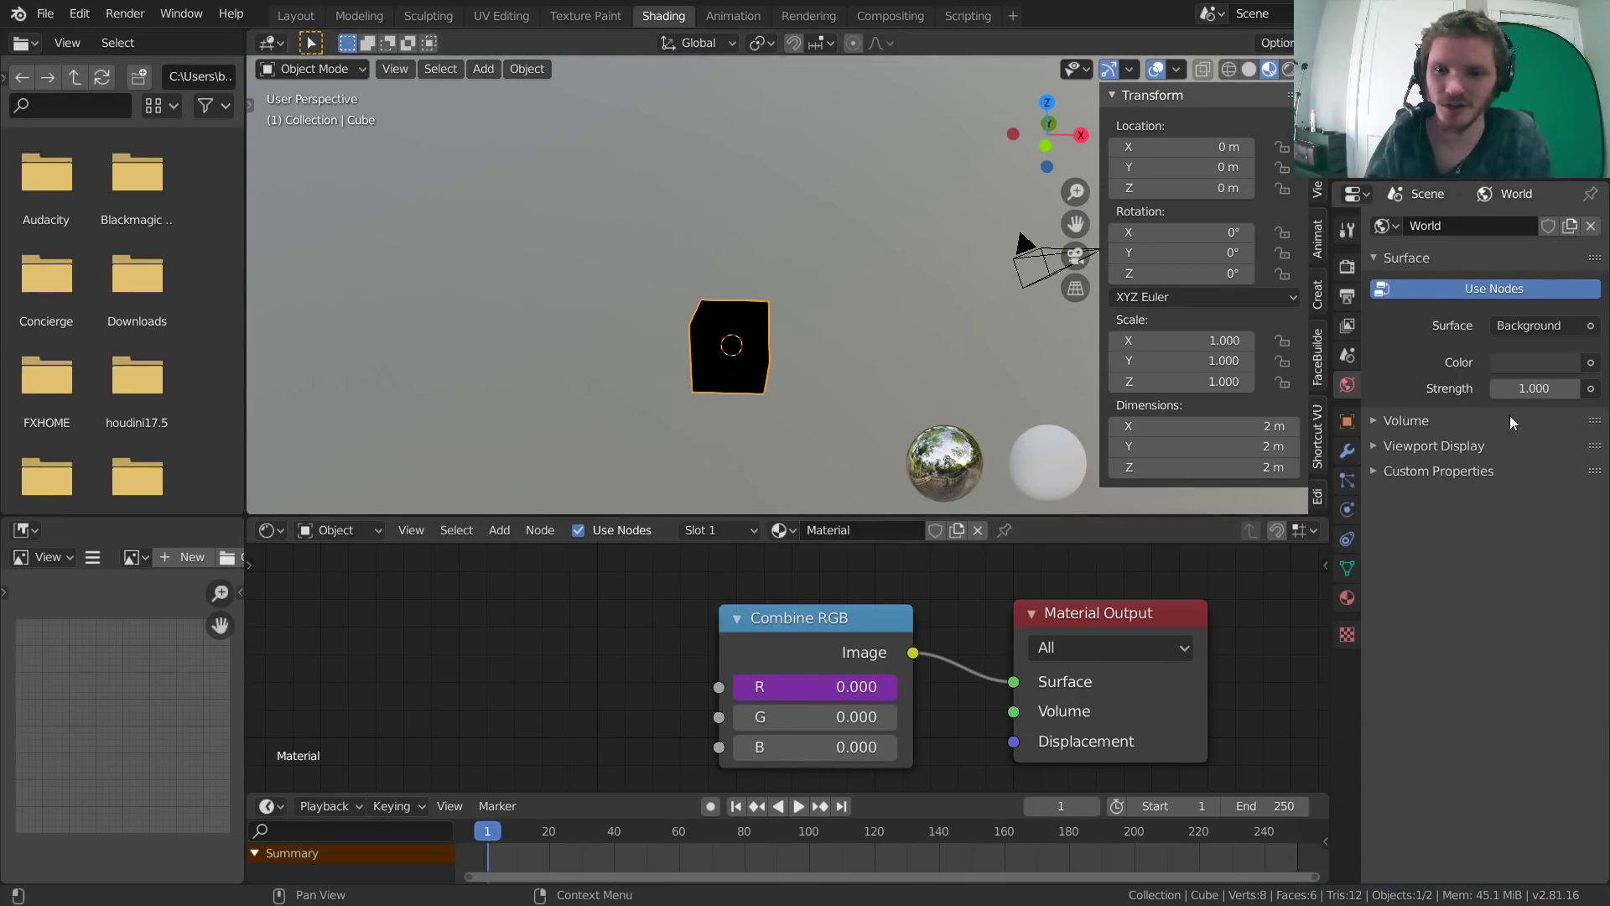
Copy the cube's X location as a new driver and paste it onto the World background's Strength.
right_click(1525, 388)
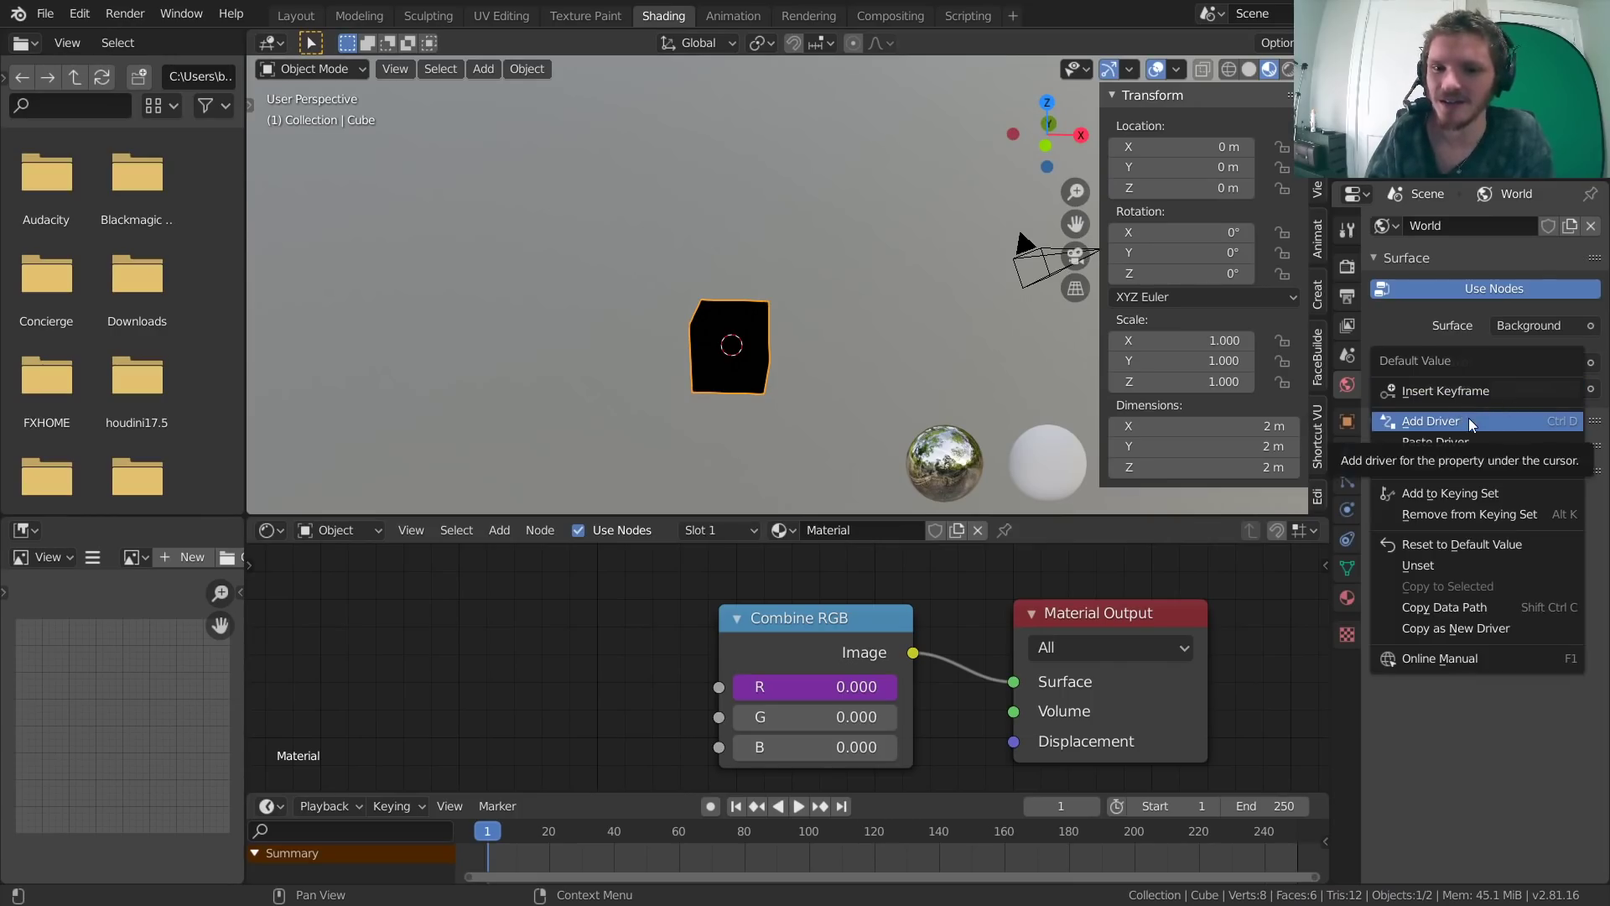
right_click(1162, 146)
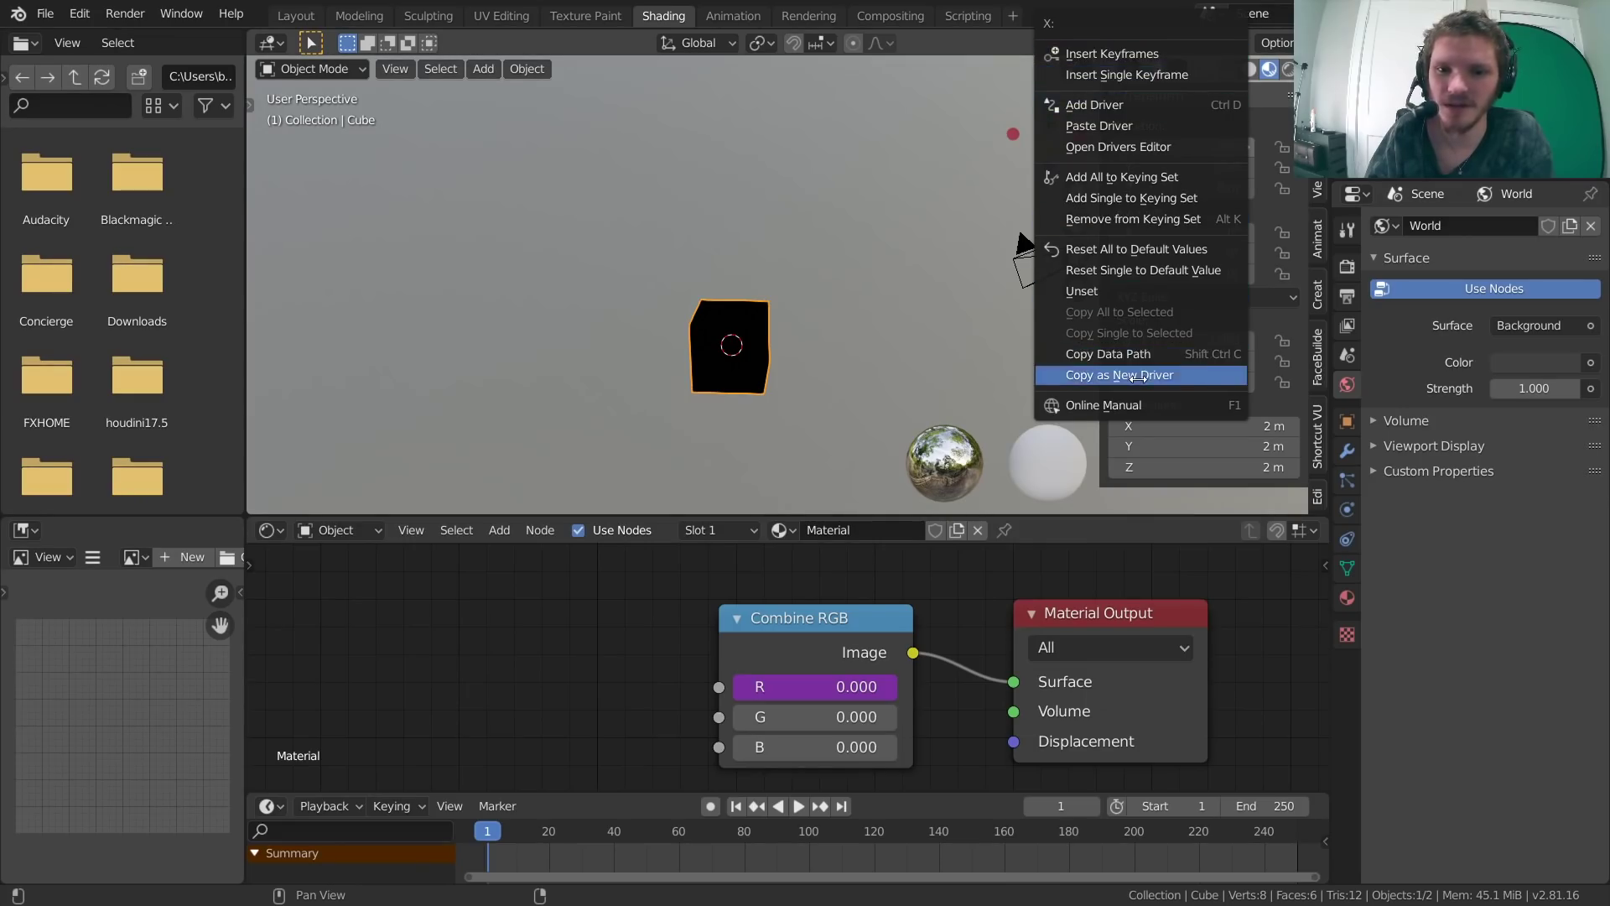
left_click(1128, 354)
right_click(1521, 399)
right_click(1526, 388)
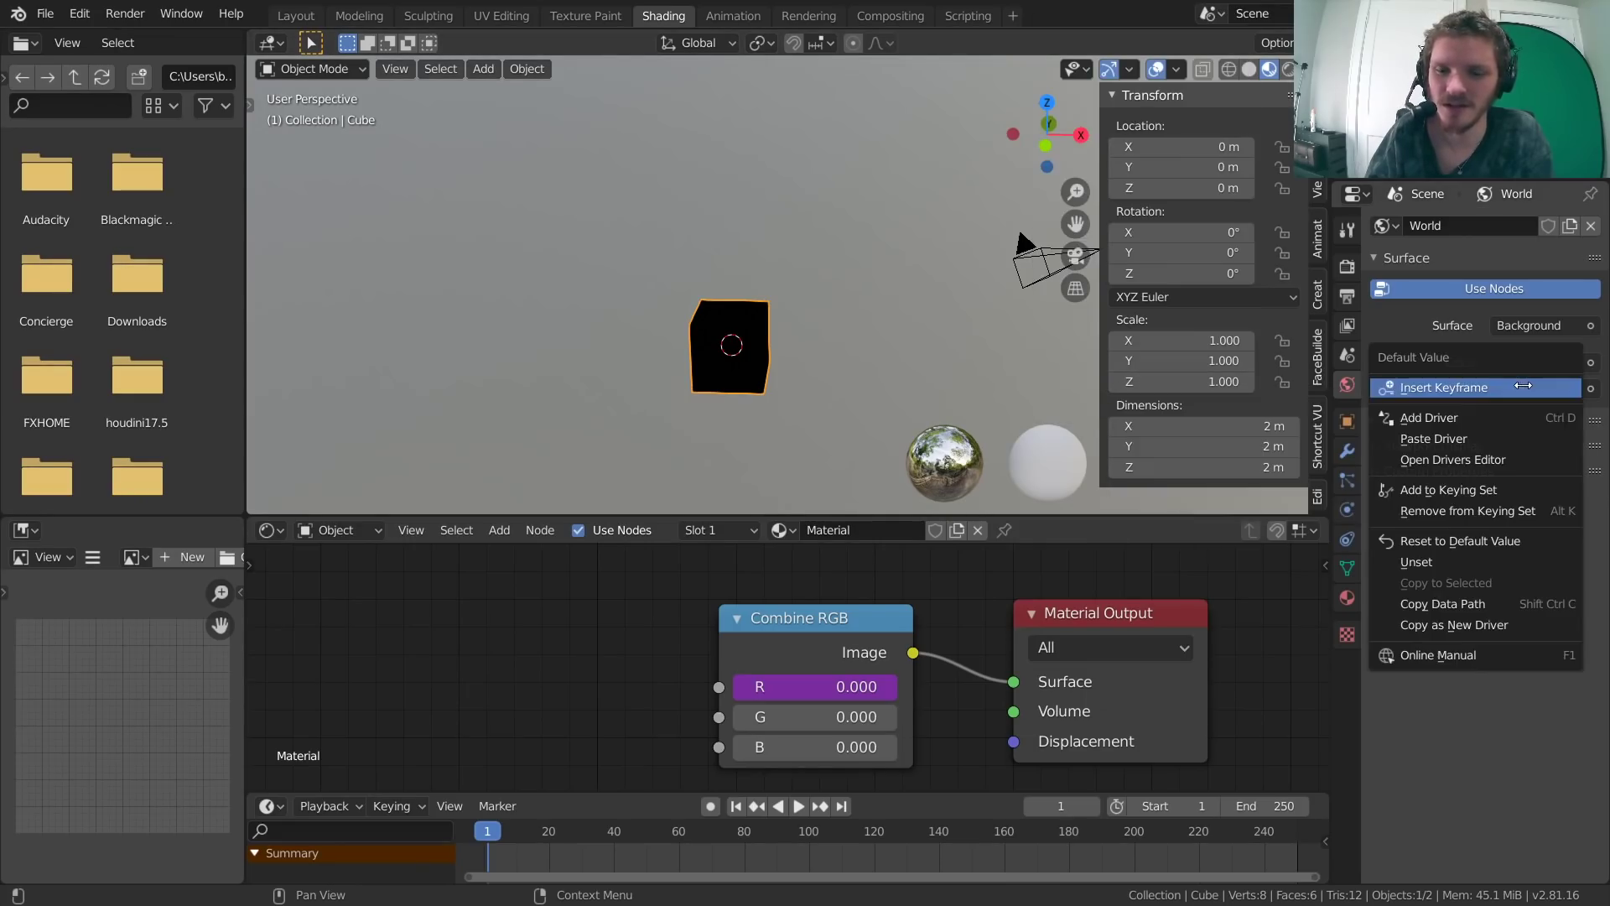
left_click(1464, 437)
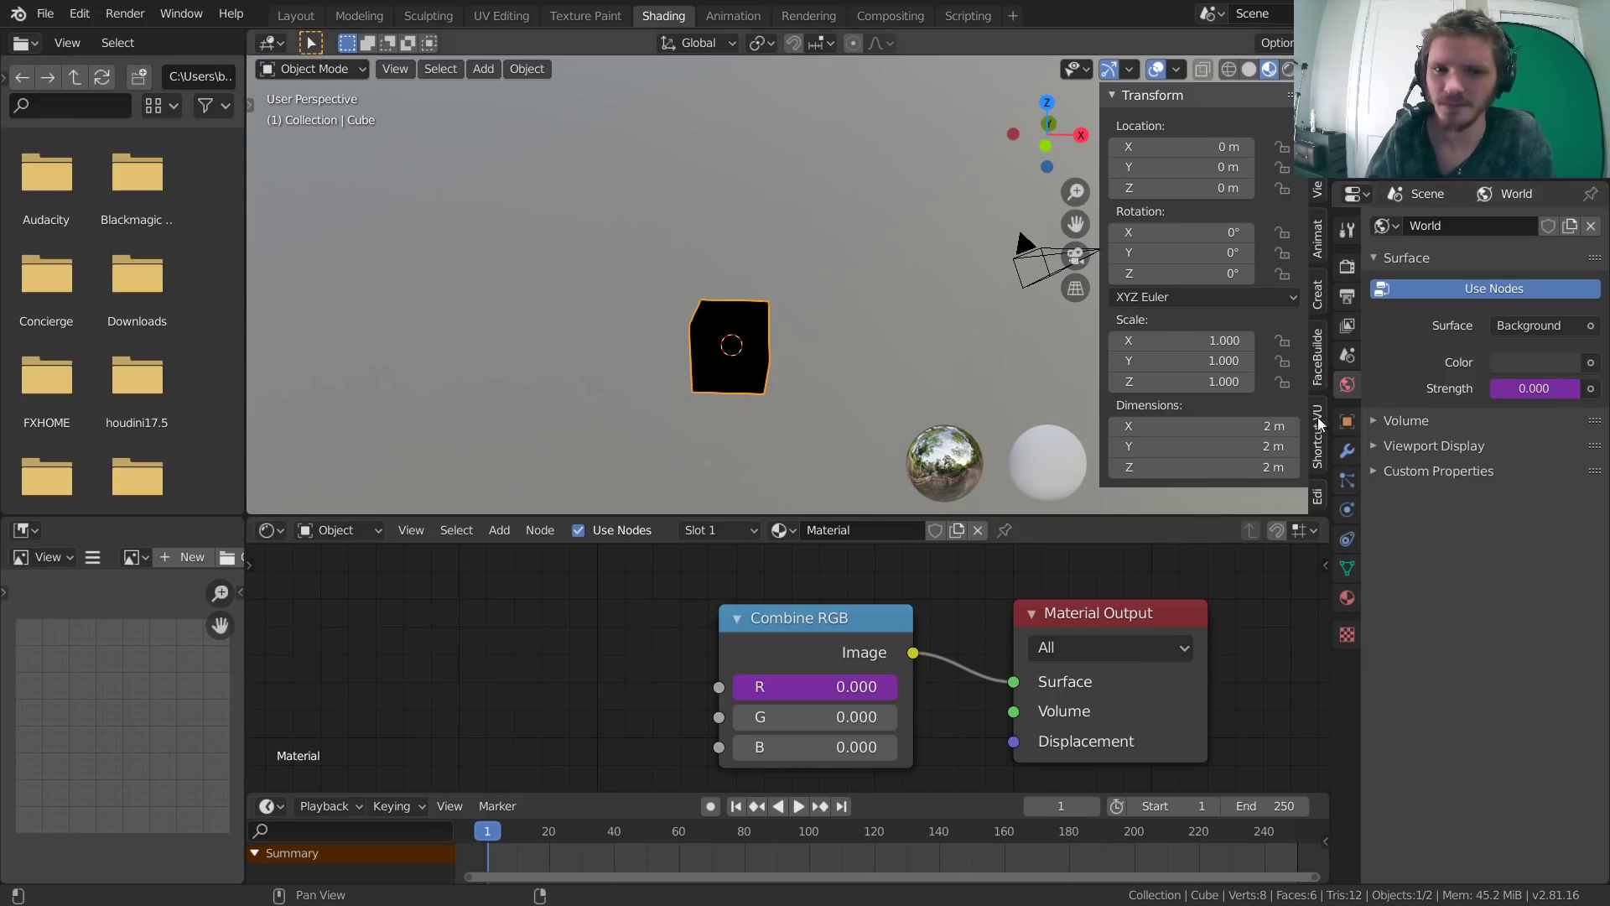
Switch the viewport to rendered shading, and test the Strength driver by moving the cube along X and undoing the move.
left_click(1285, 66)
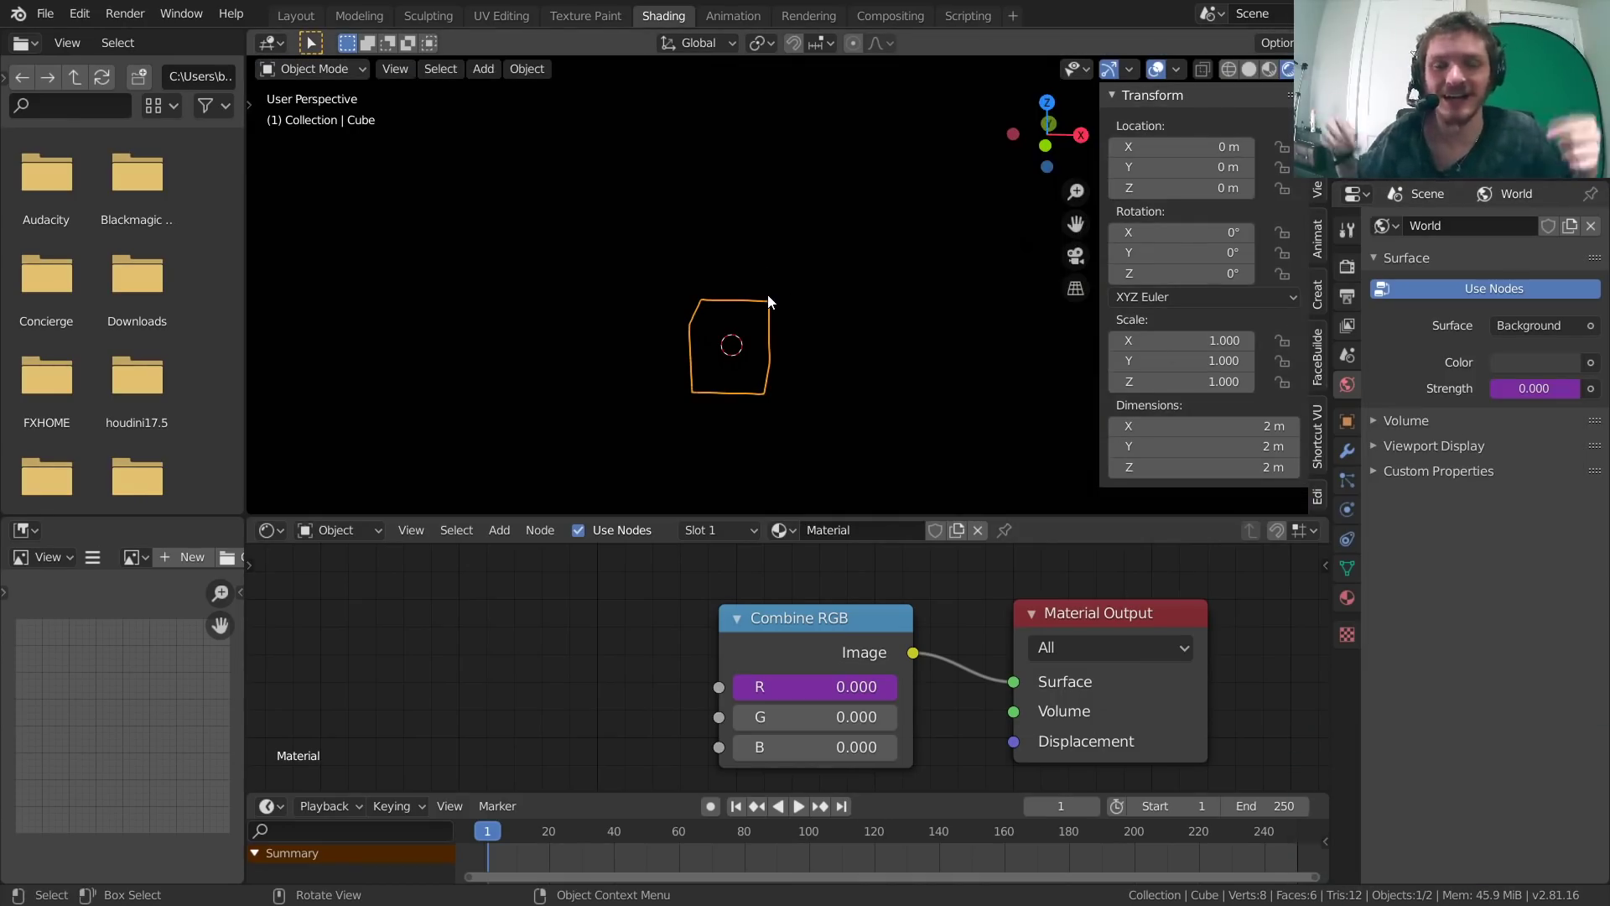
key("g")
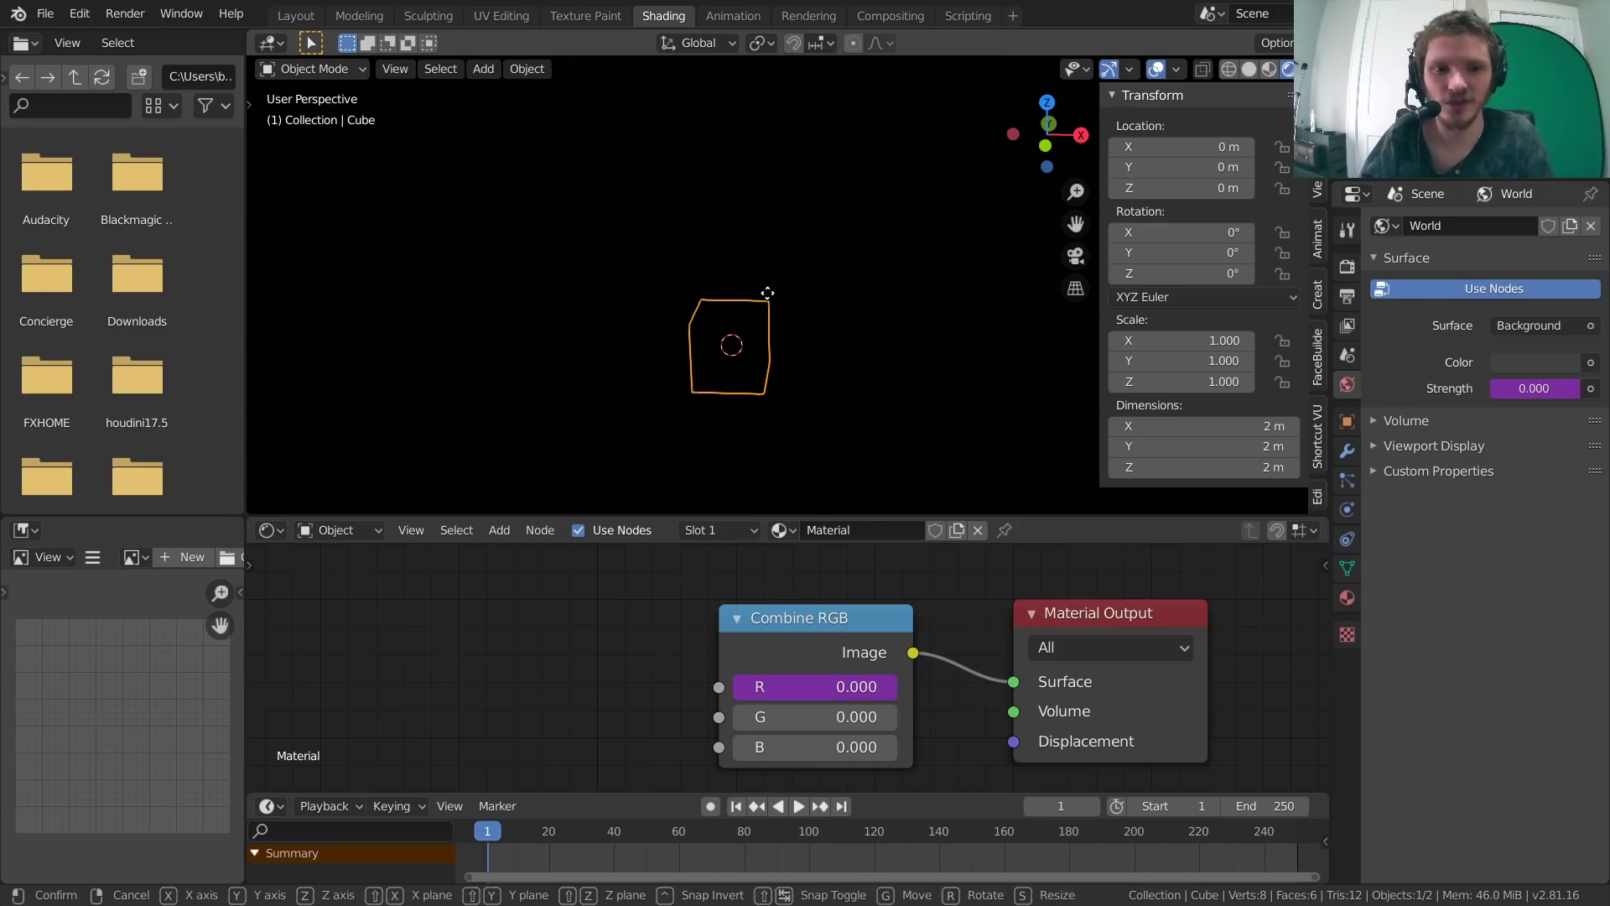
key("x")
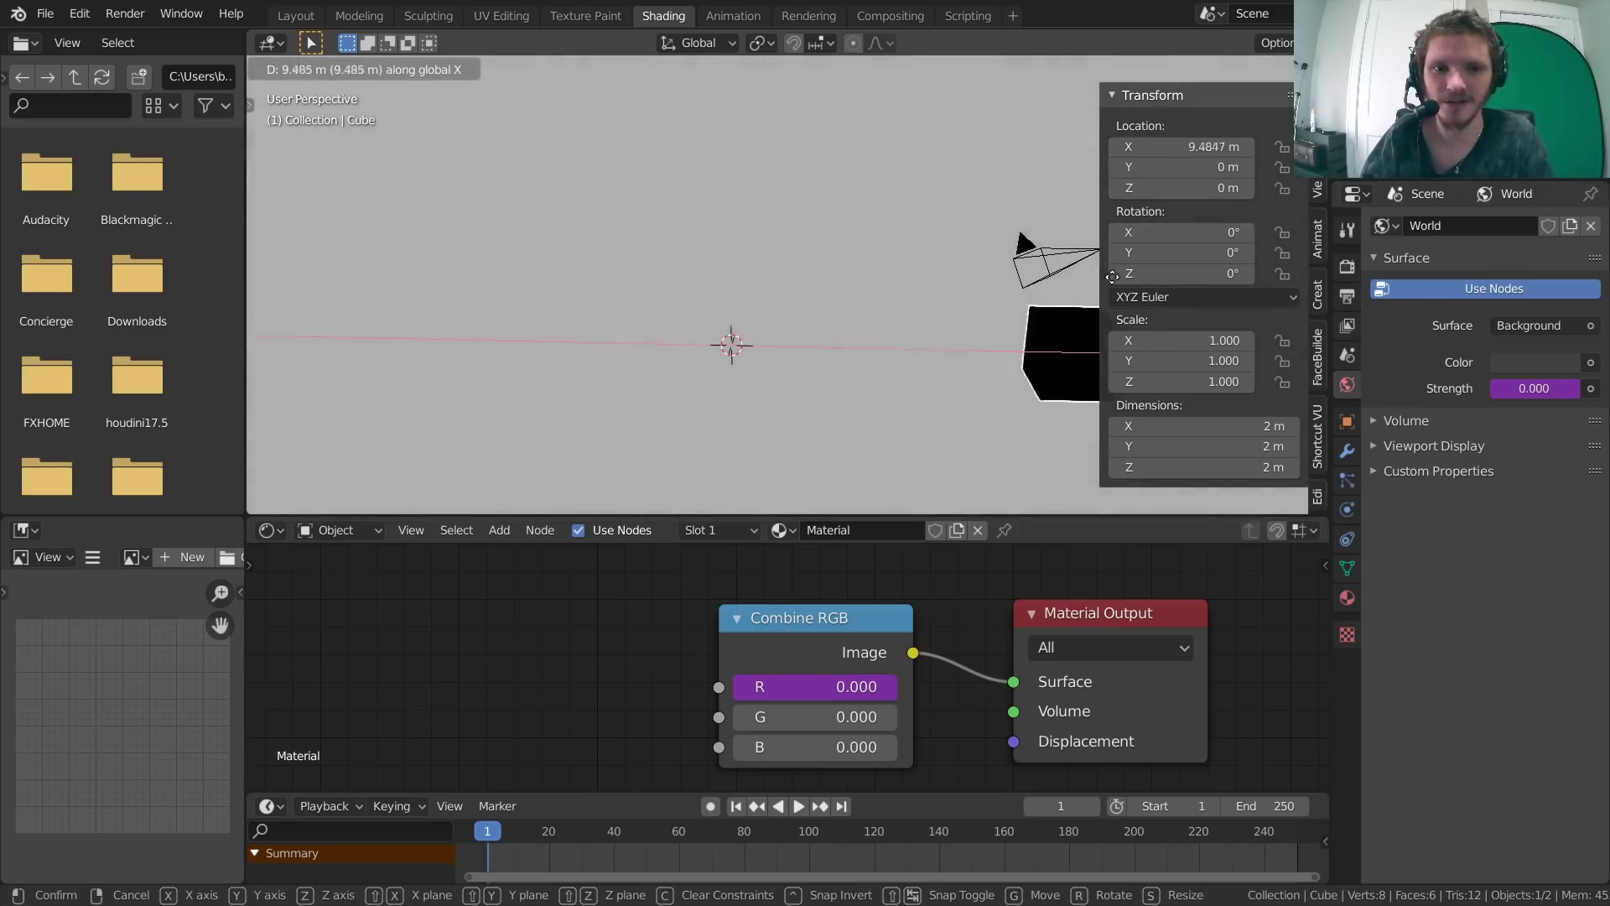
left_click(912, 298)
key("ctrl+z")
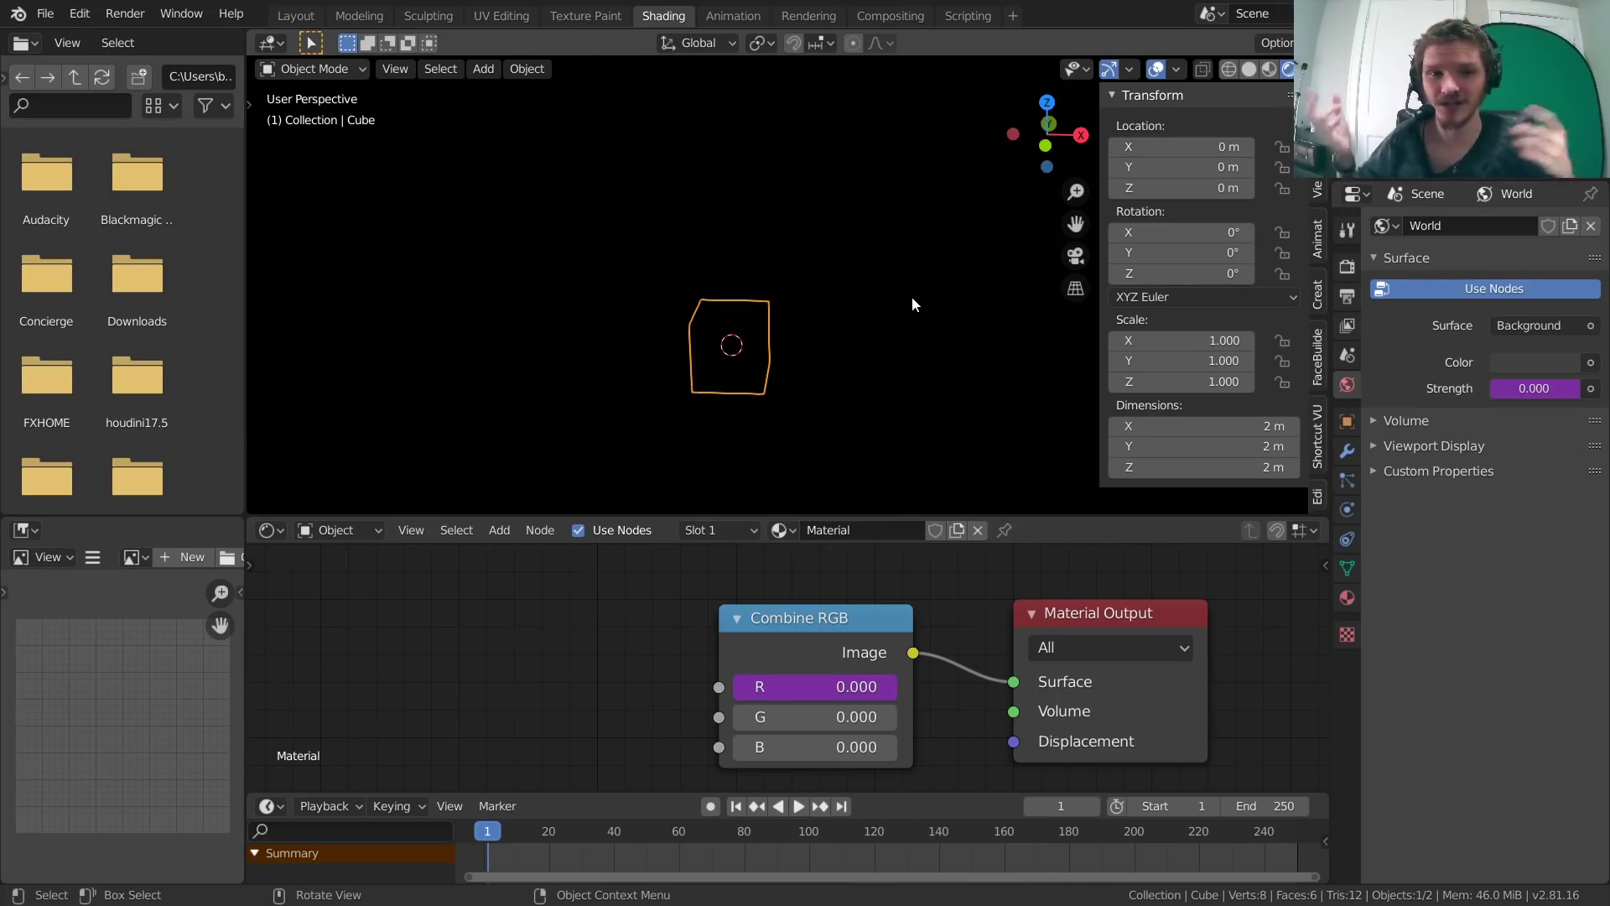
Edit the R value's driver and change its input variable type to Distance.
right_click(785, 687)
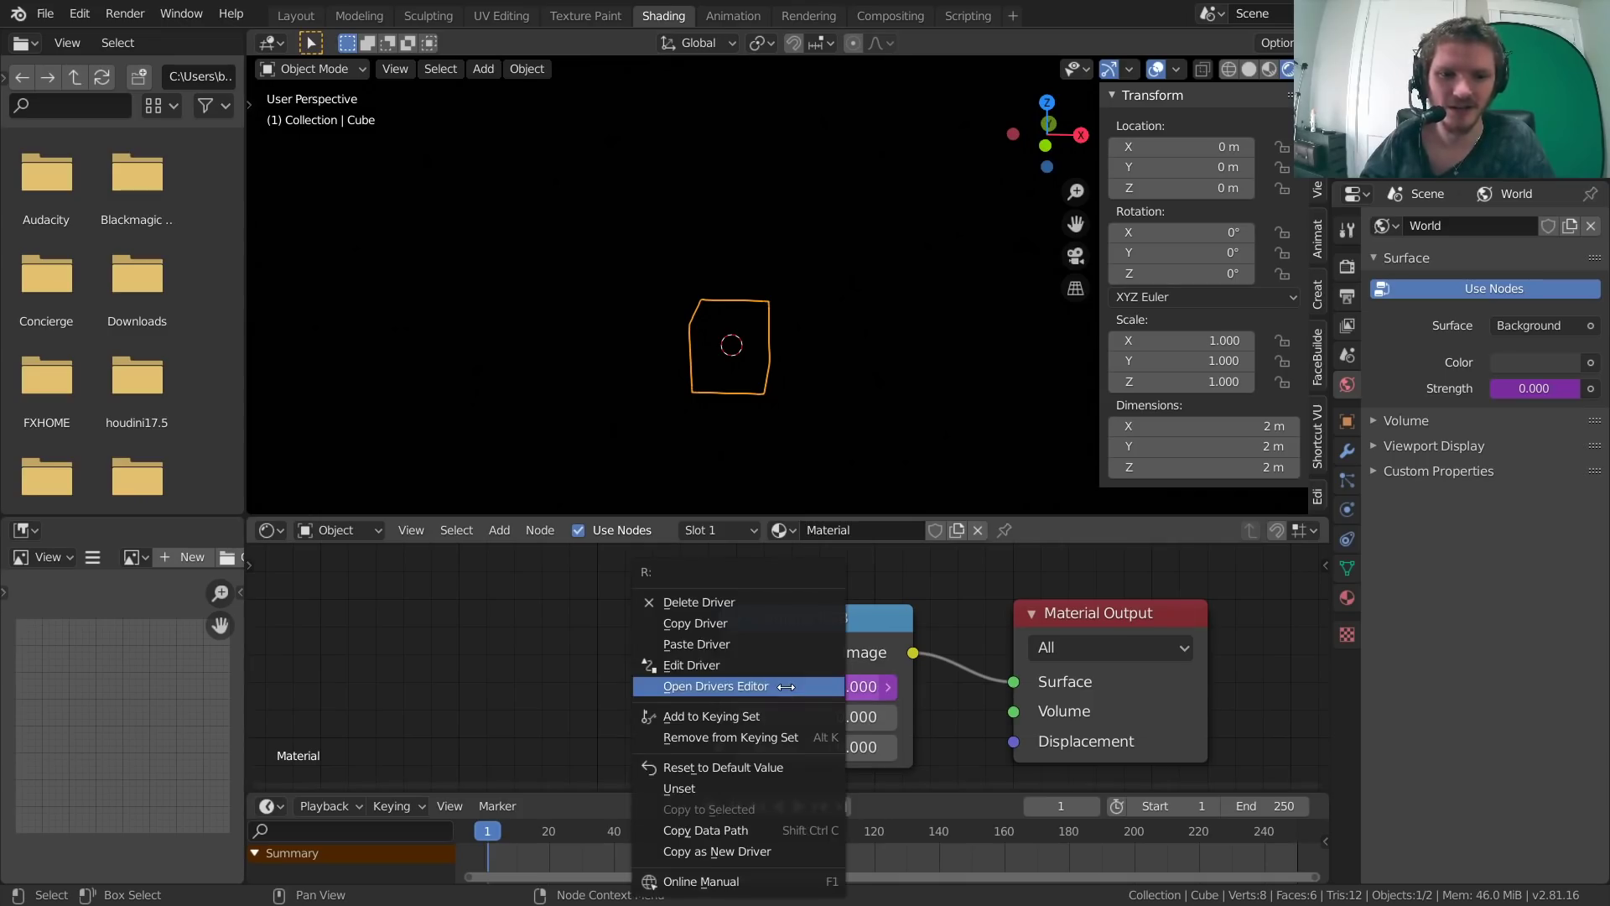
left_click(718, 666)
left_click(637, 697)
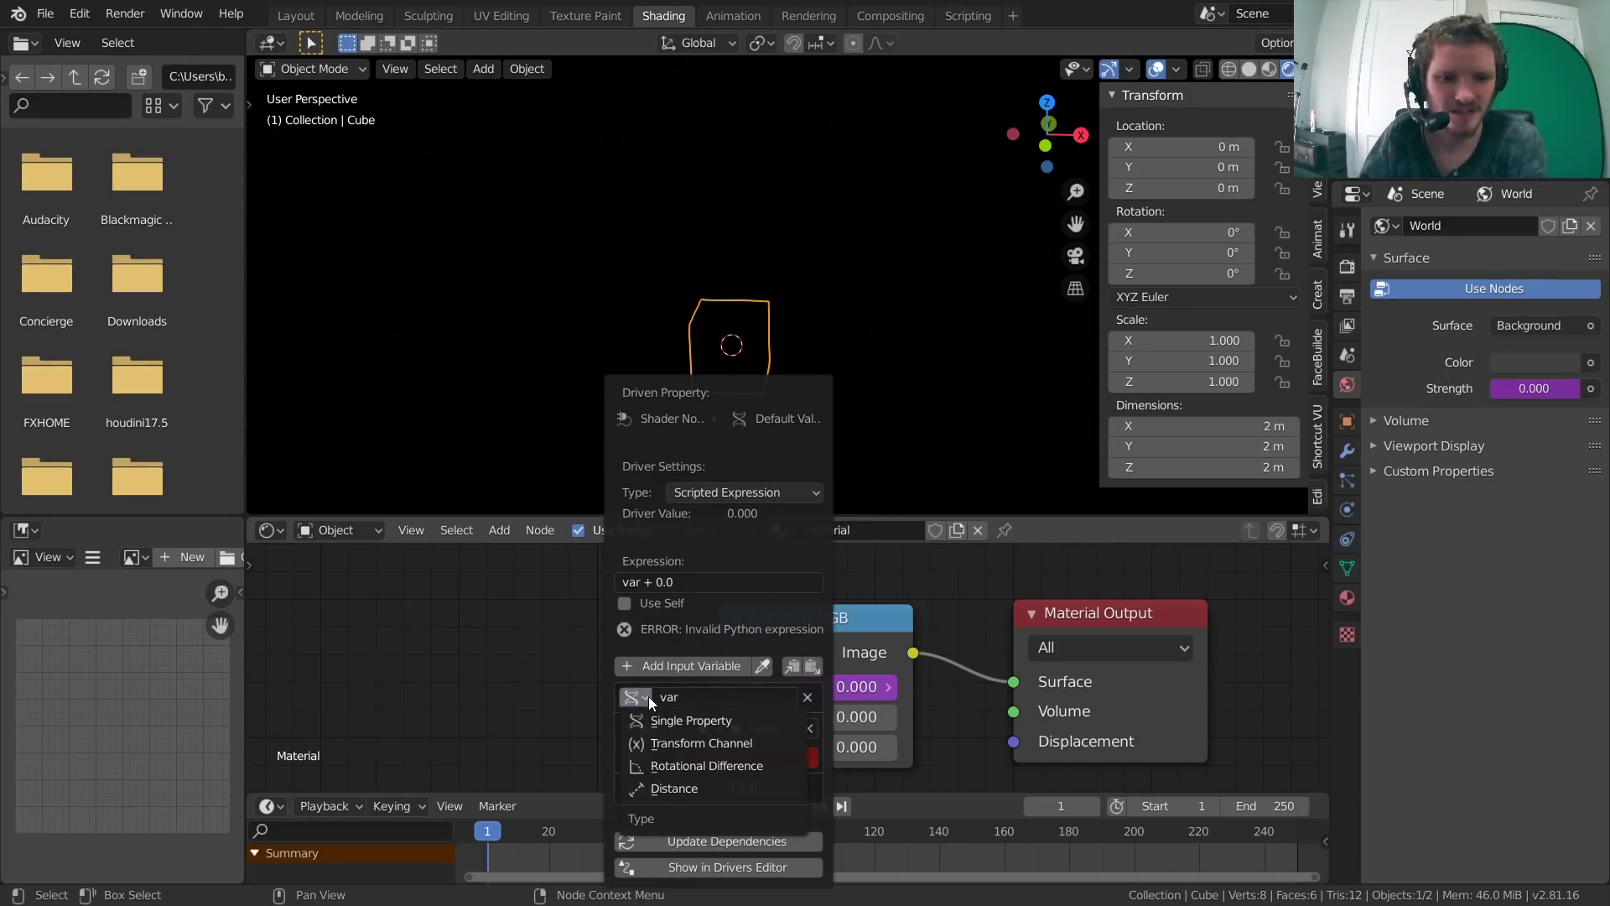
left_click(622, 697)
left_click(622, 697)
left_click(636, 697)
left_click(684, 789)
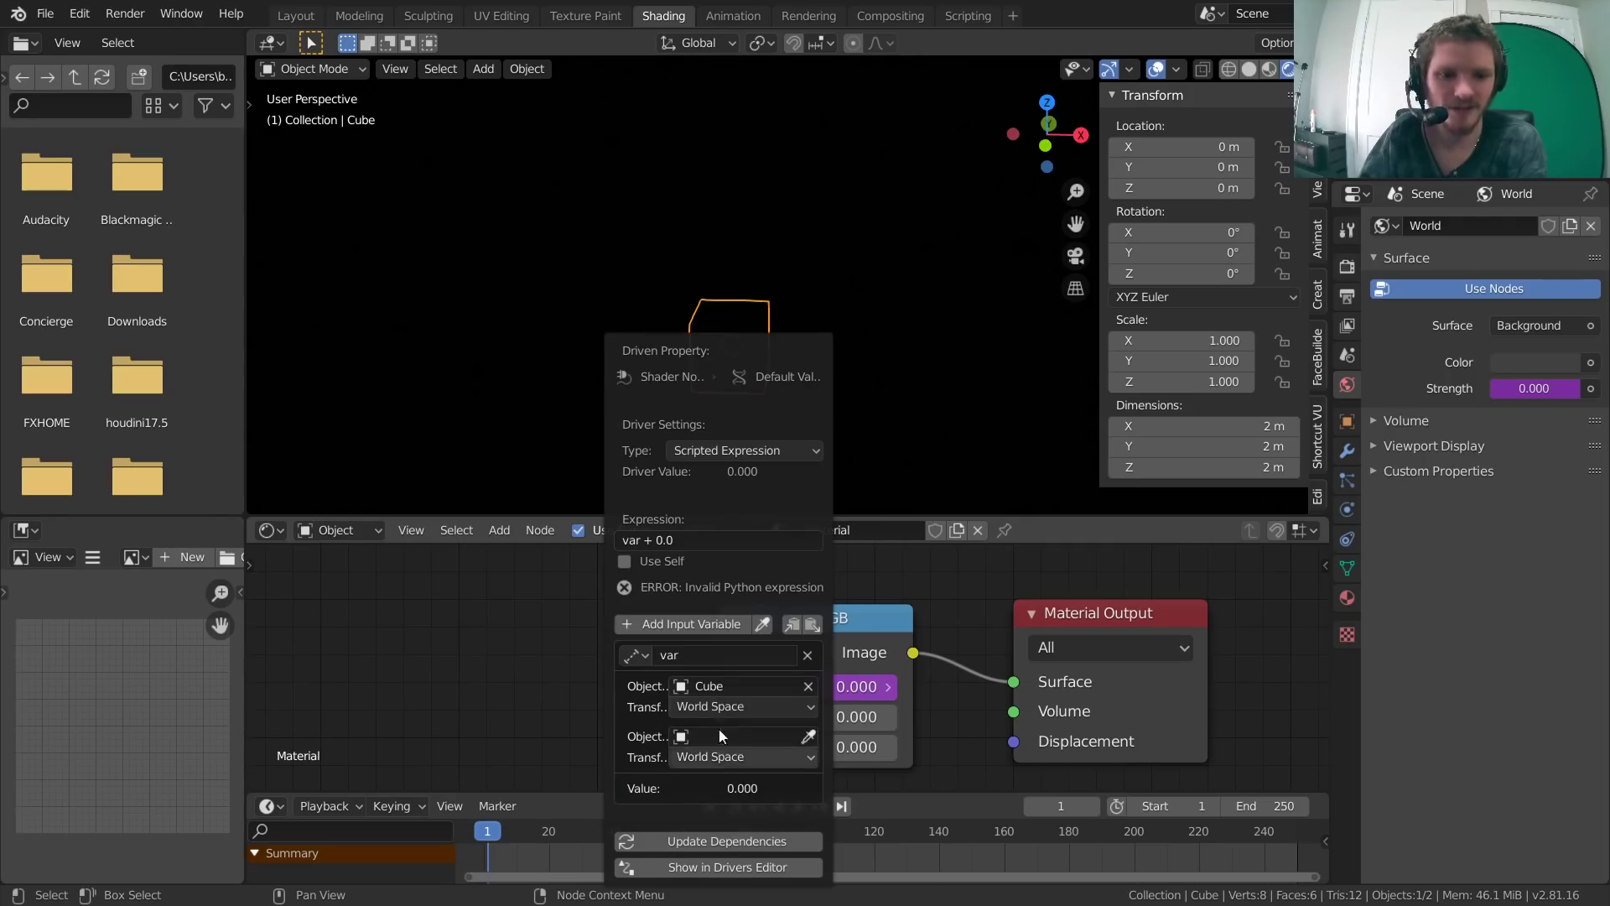